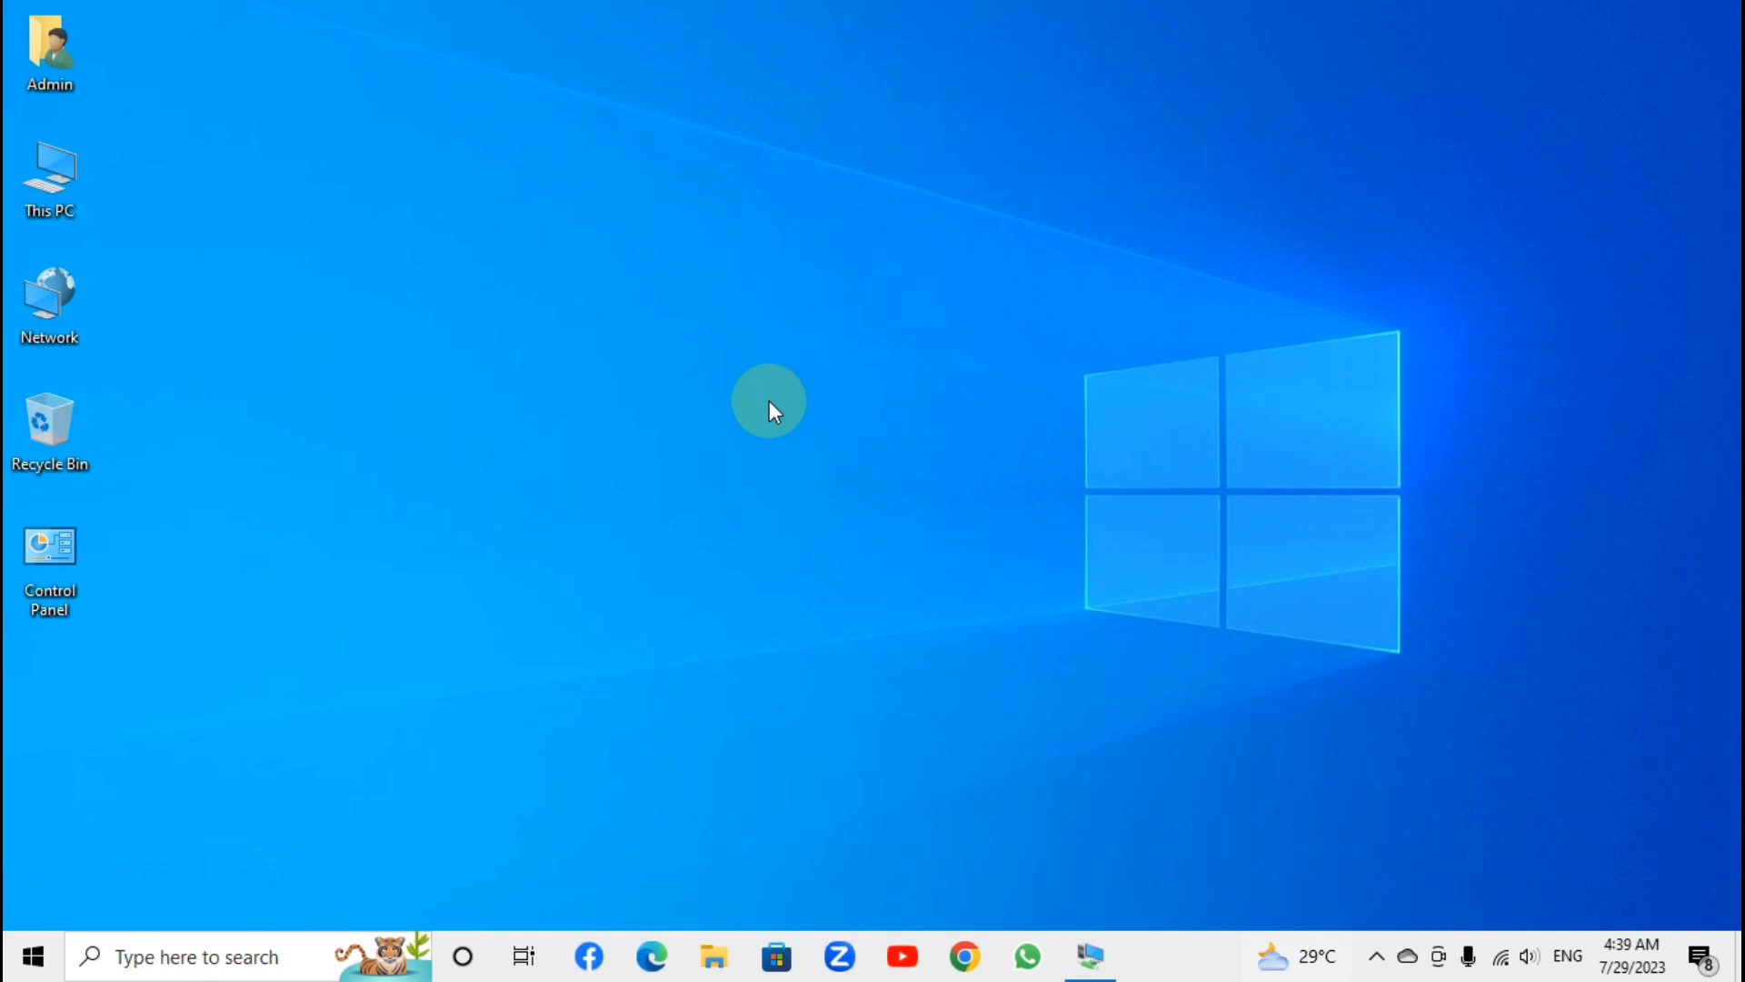
Step: Open the host's Network Connections with ncpa.cpl and inspect the vEthernet (Default Switch) and Wi-Fi 2 adapters
{"action": "key", "text": "super+r"}
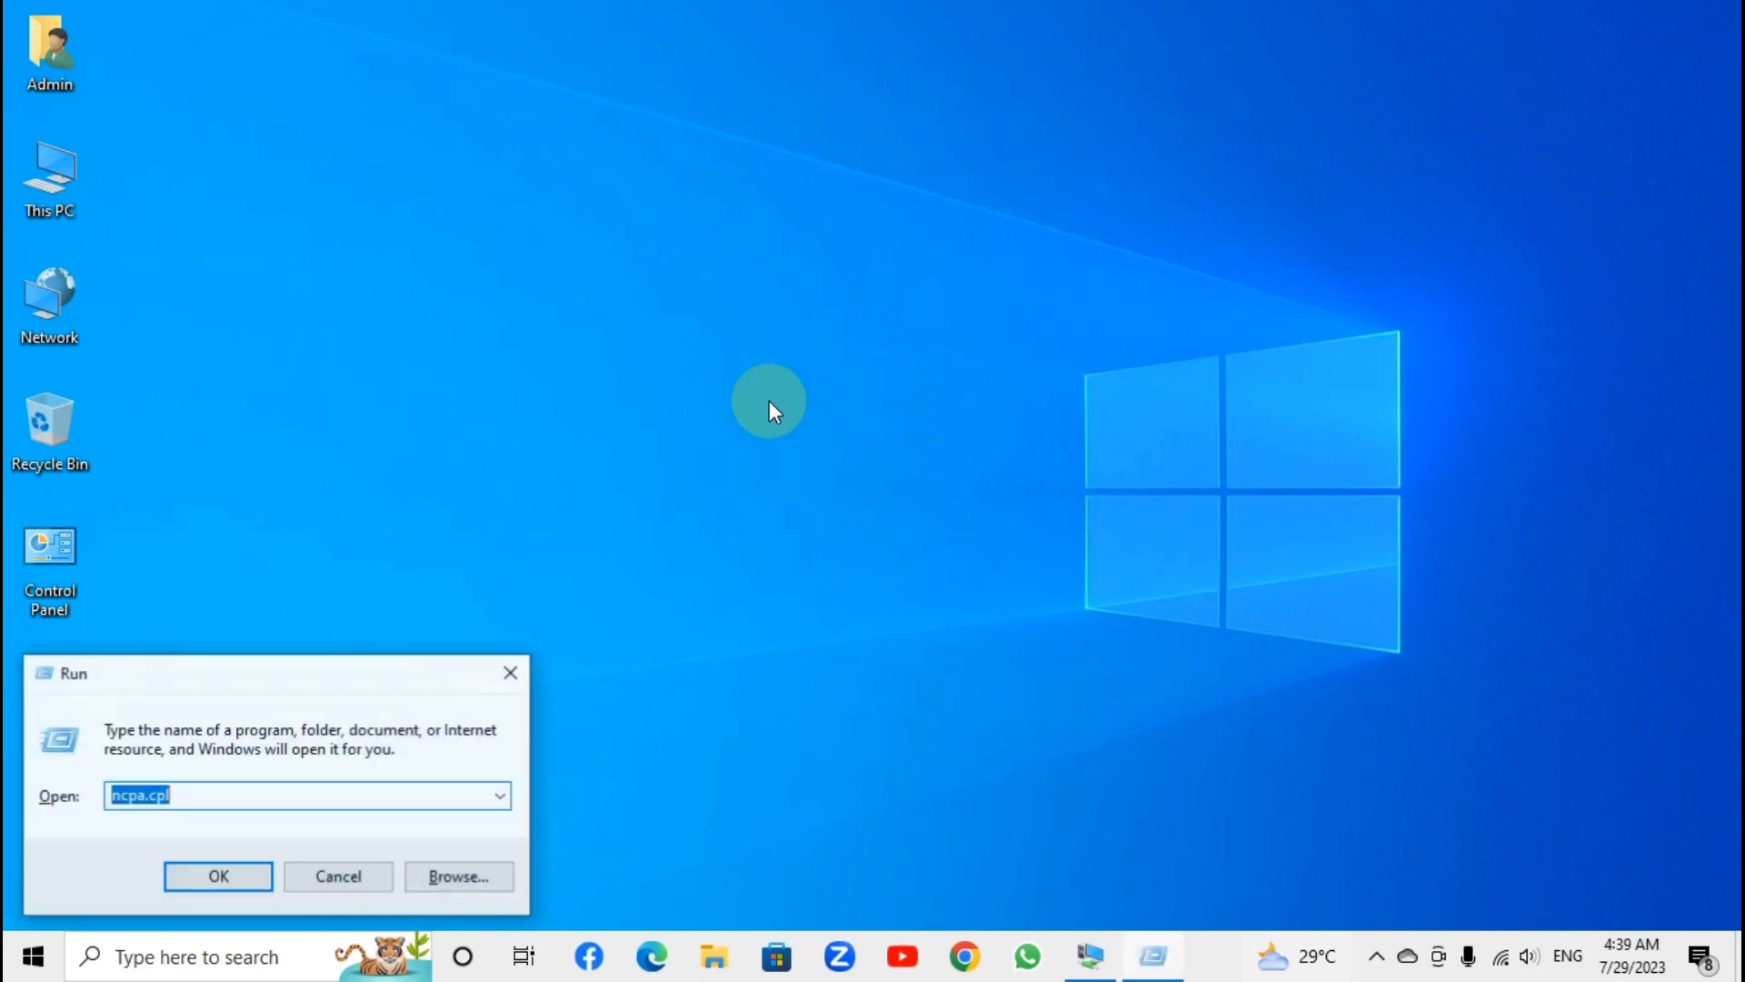
{"action": "key", "text": "Return"}
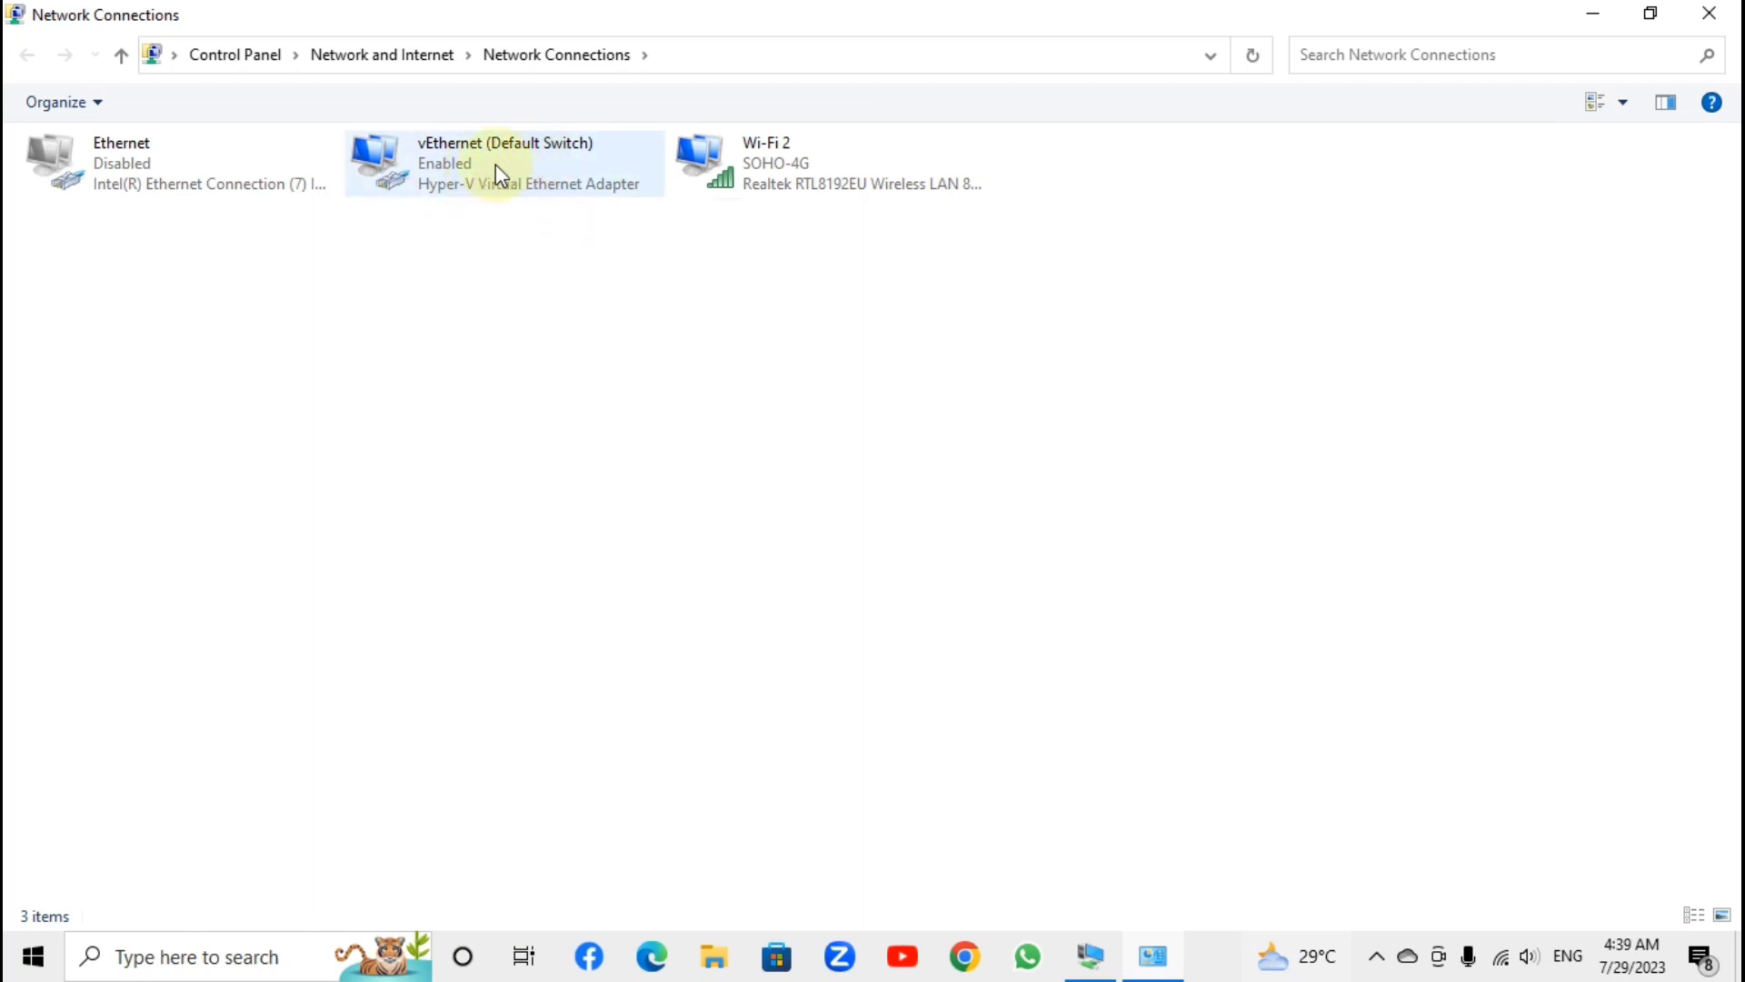
{"action": "left_click", "coordinate": [1090, 956]}
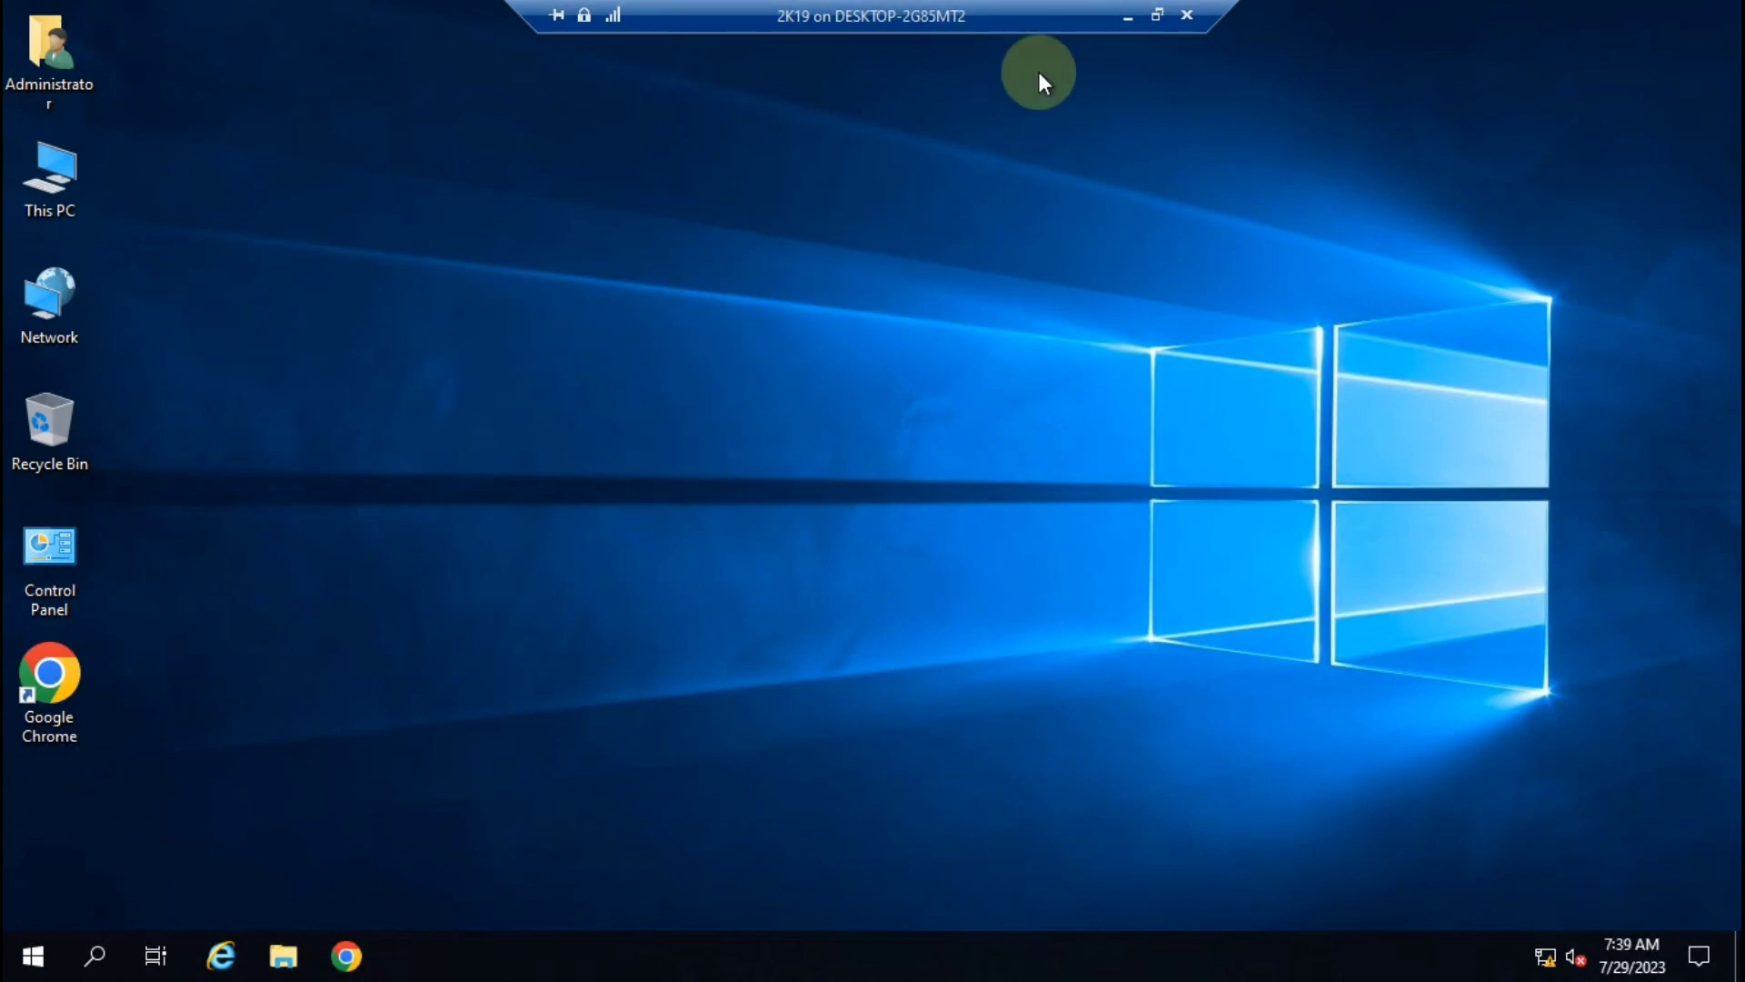
{"action": "left_click", "coordinate": [1127, 16]}
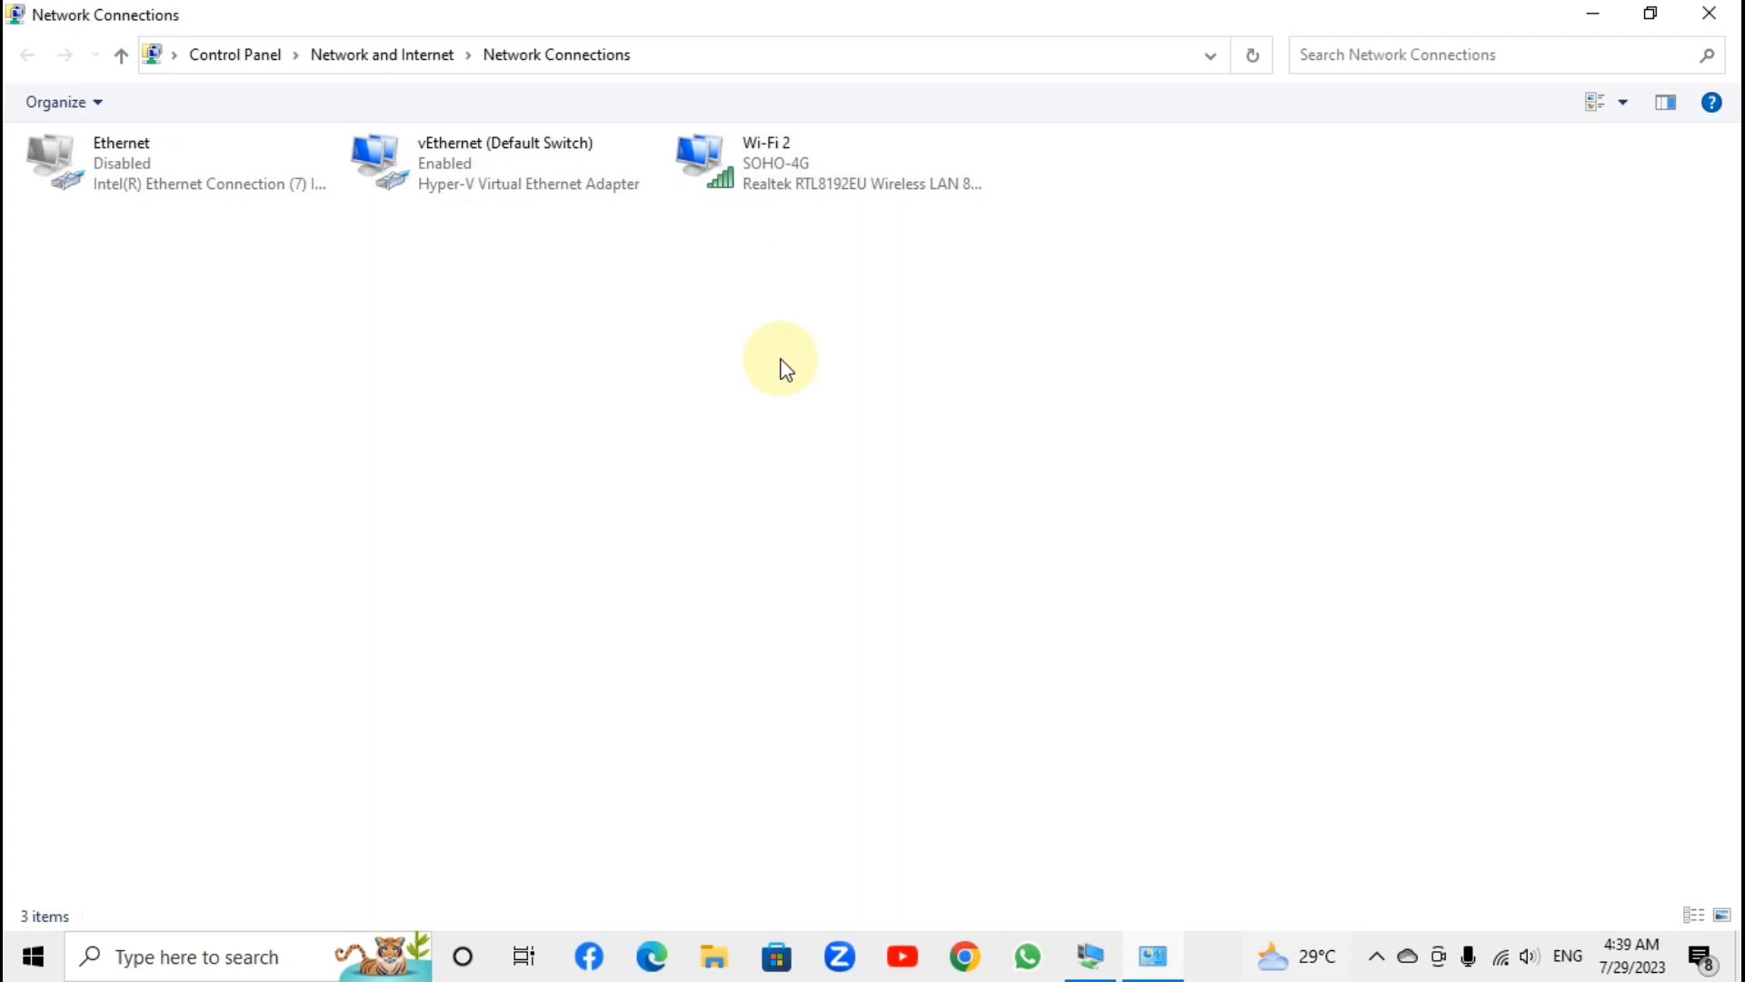
{"action": "left_click", "coordinate": [467, 162]}
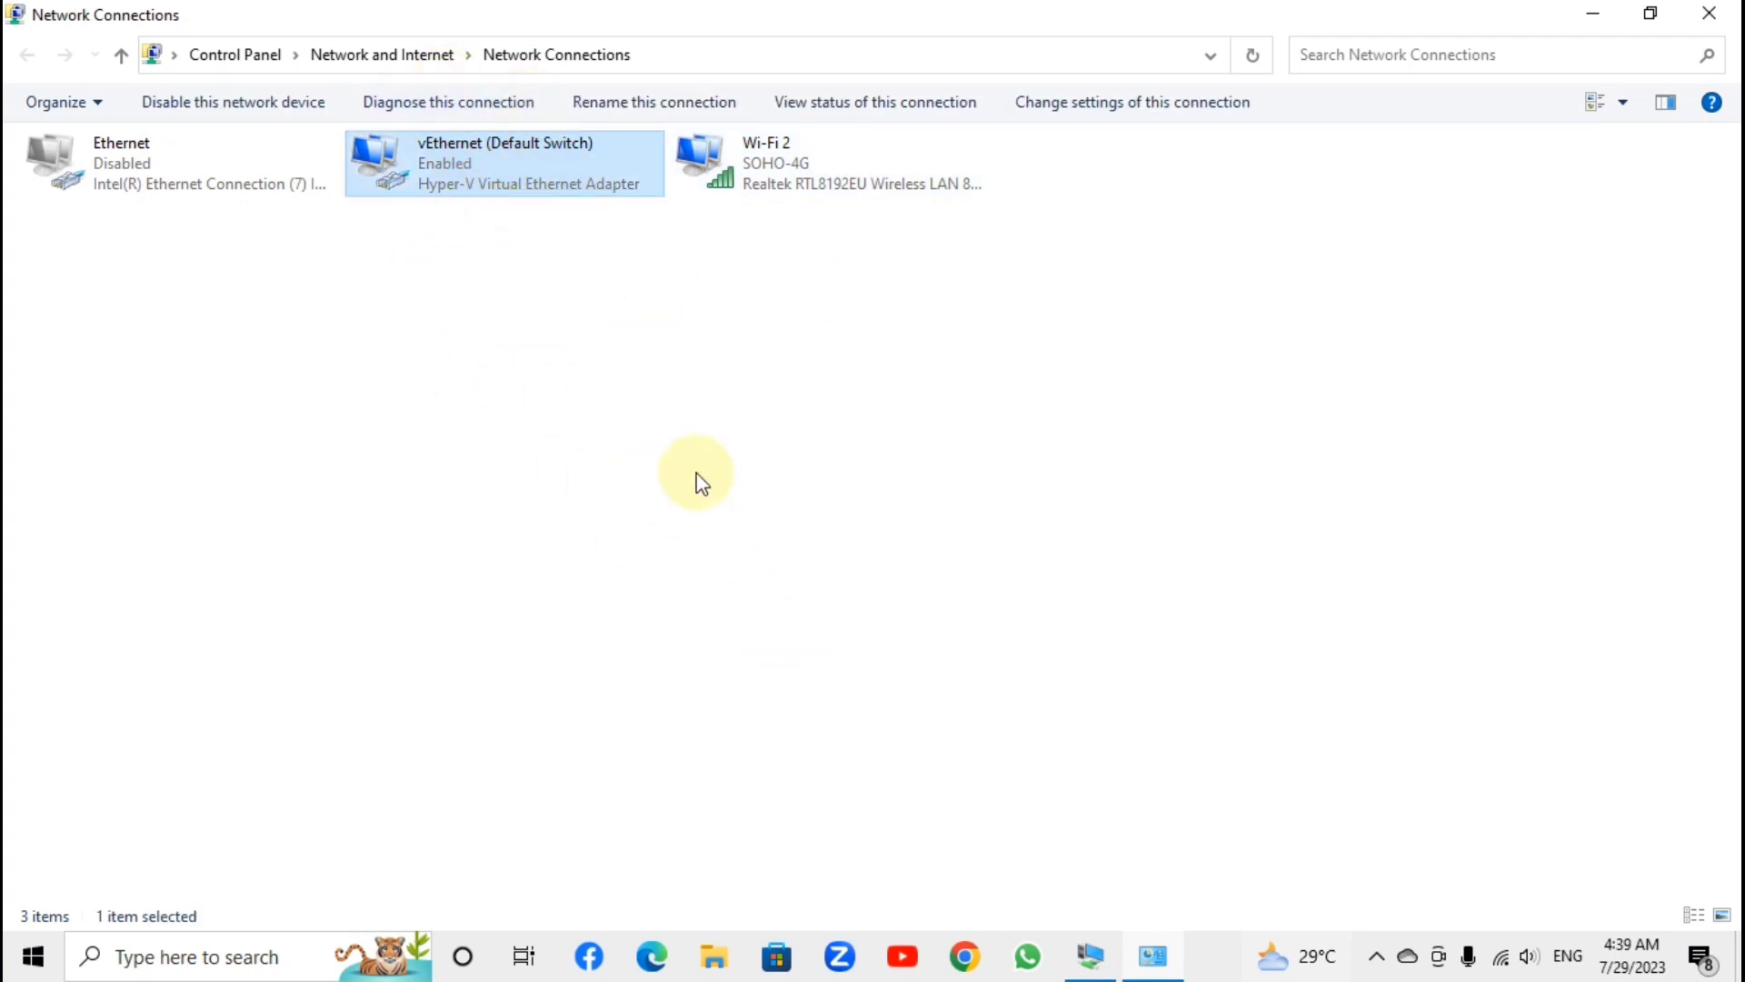
{"action": "left_click", "coordinate": [846, 199]}
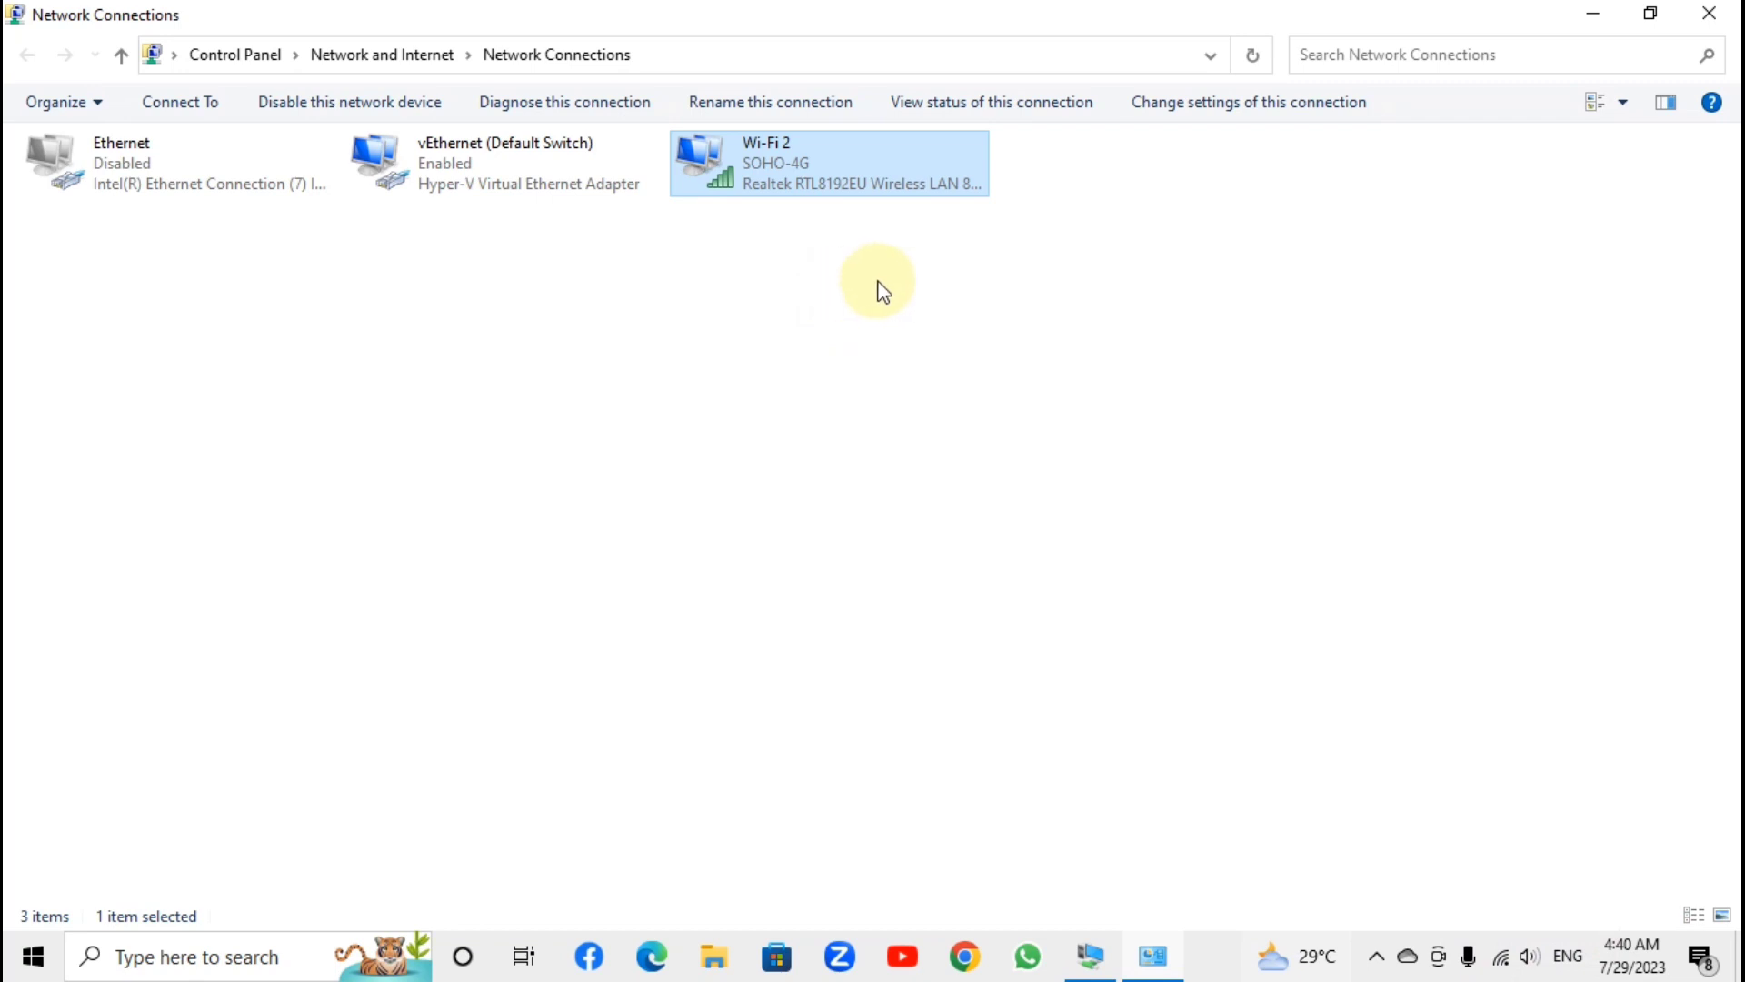
Step: Display the host's network adapters as large icons
{"action": "left_click", "coordinate": [1620, 106]}
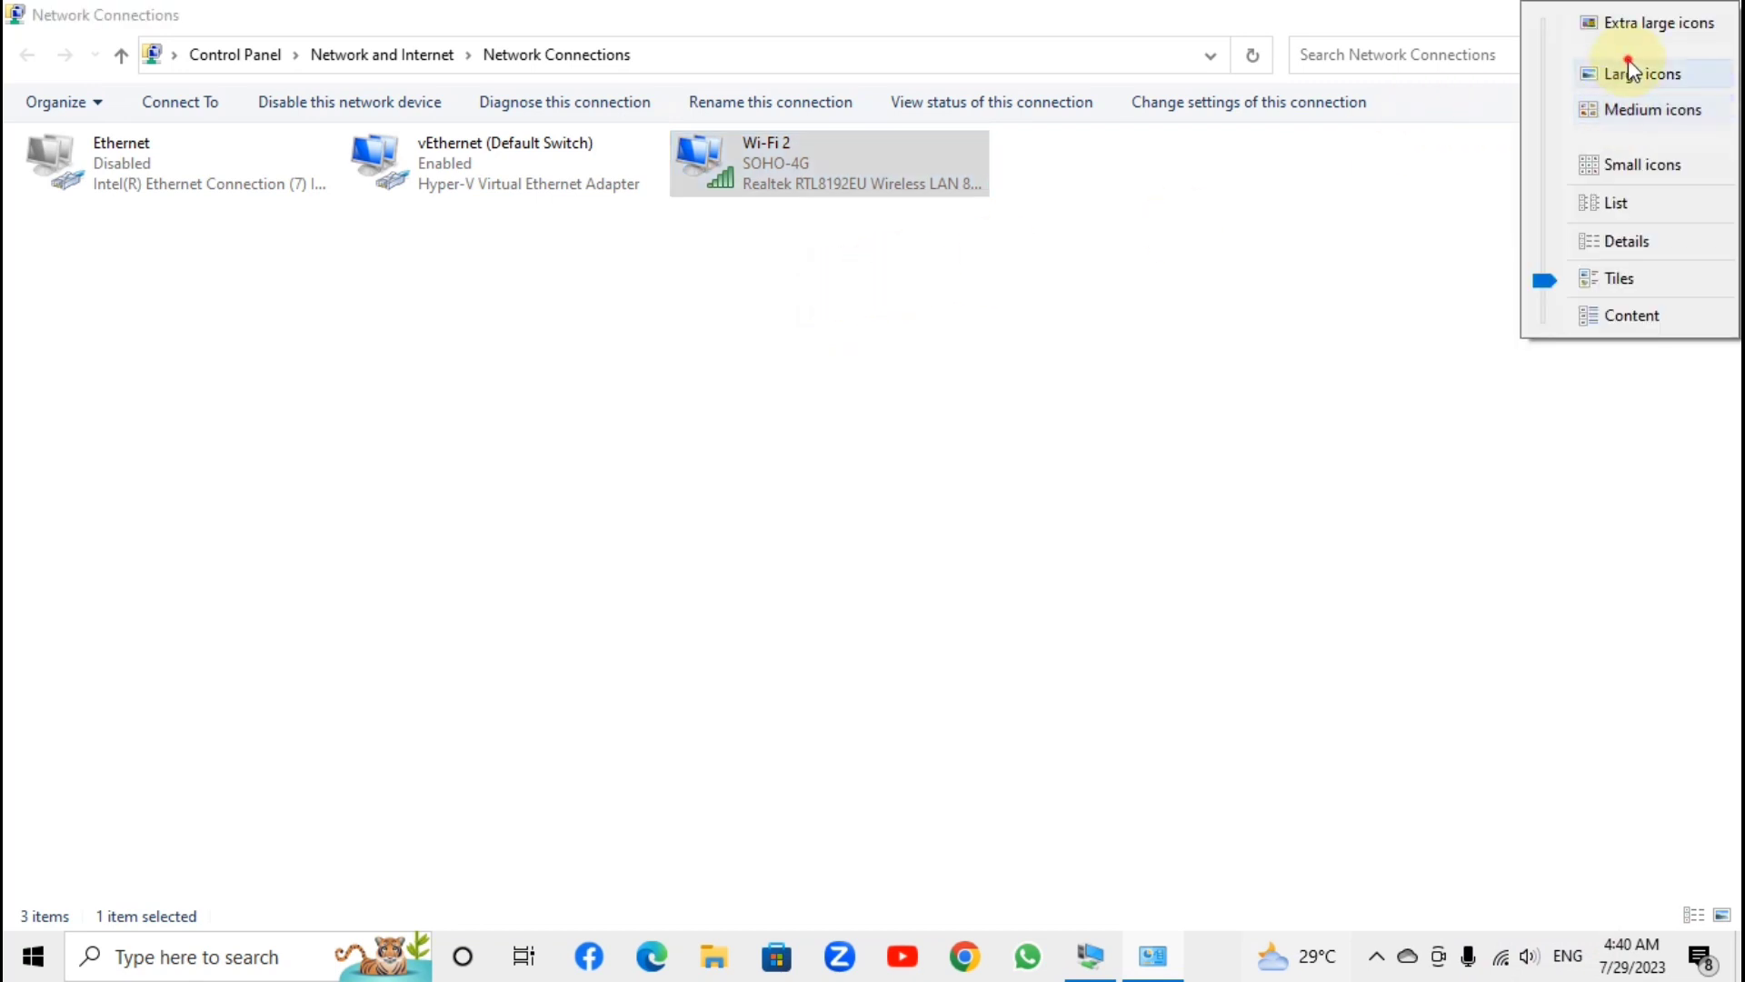
{"action": "left_click", "coordinate": [1623, 74]}
{"action": "left_click", "coordinate": [492, 303]}
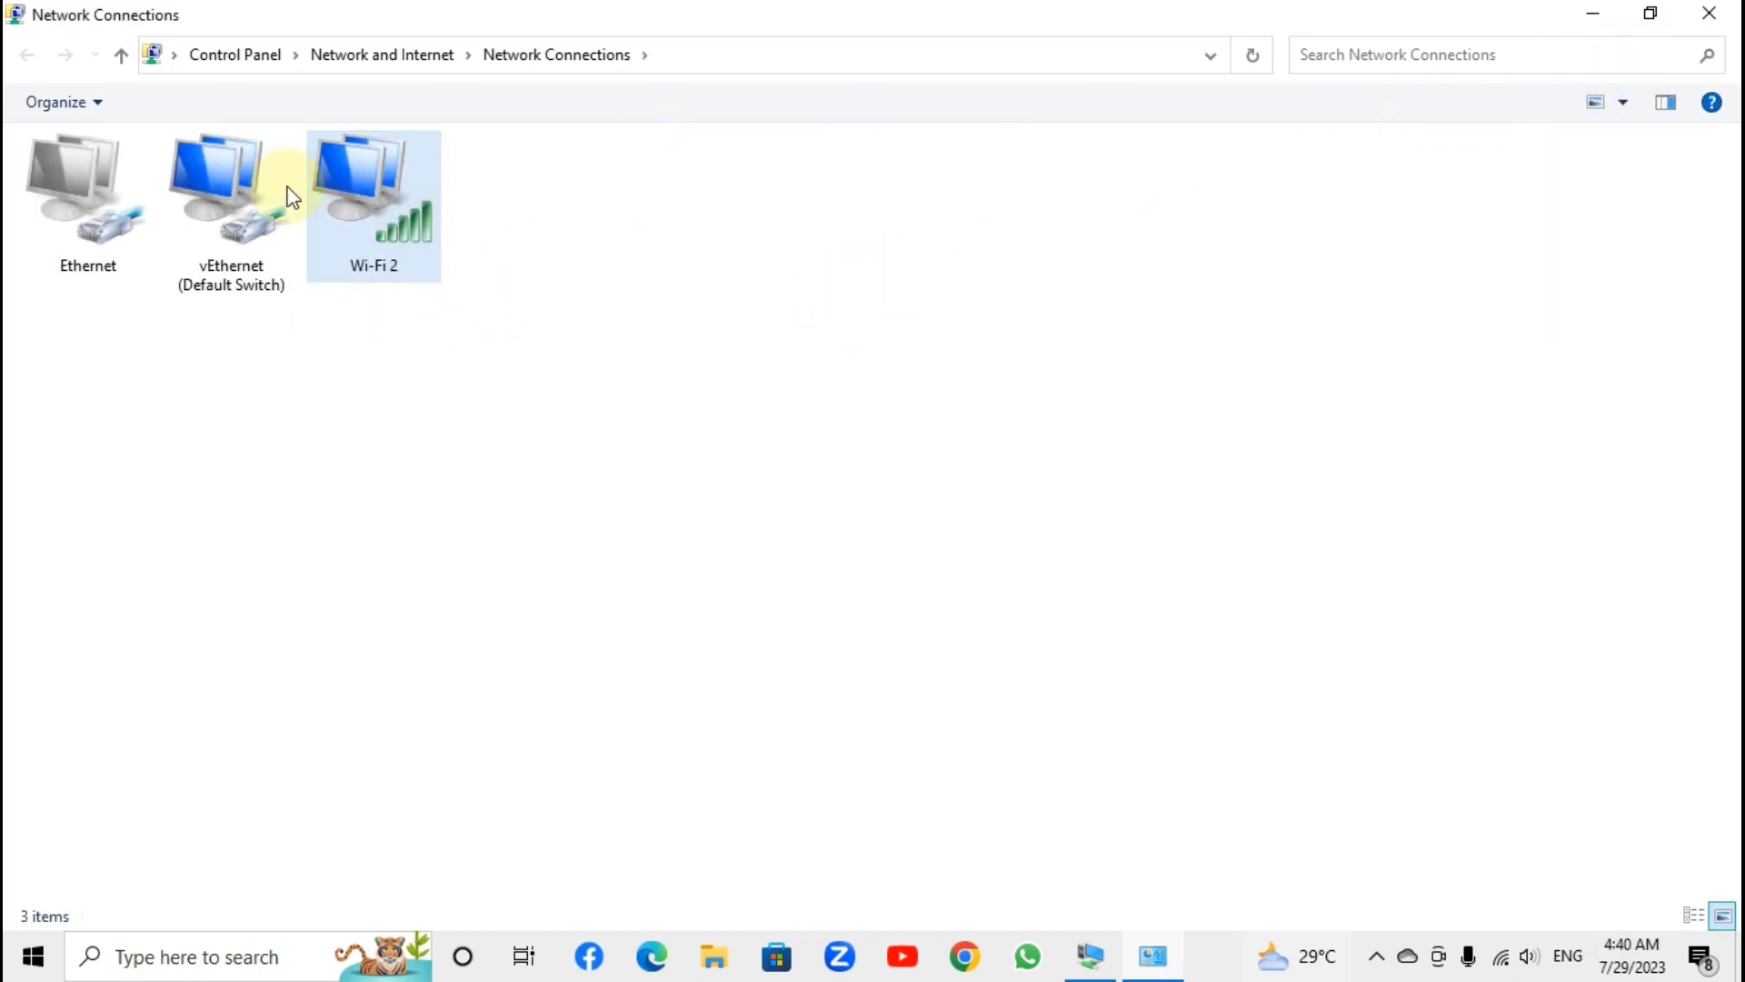
Step: Check the IPv4 address in the connection details of the host's vEthernet (Default Switch) adapter
{"action": "left_click", "coordinate": [396, 218]}
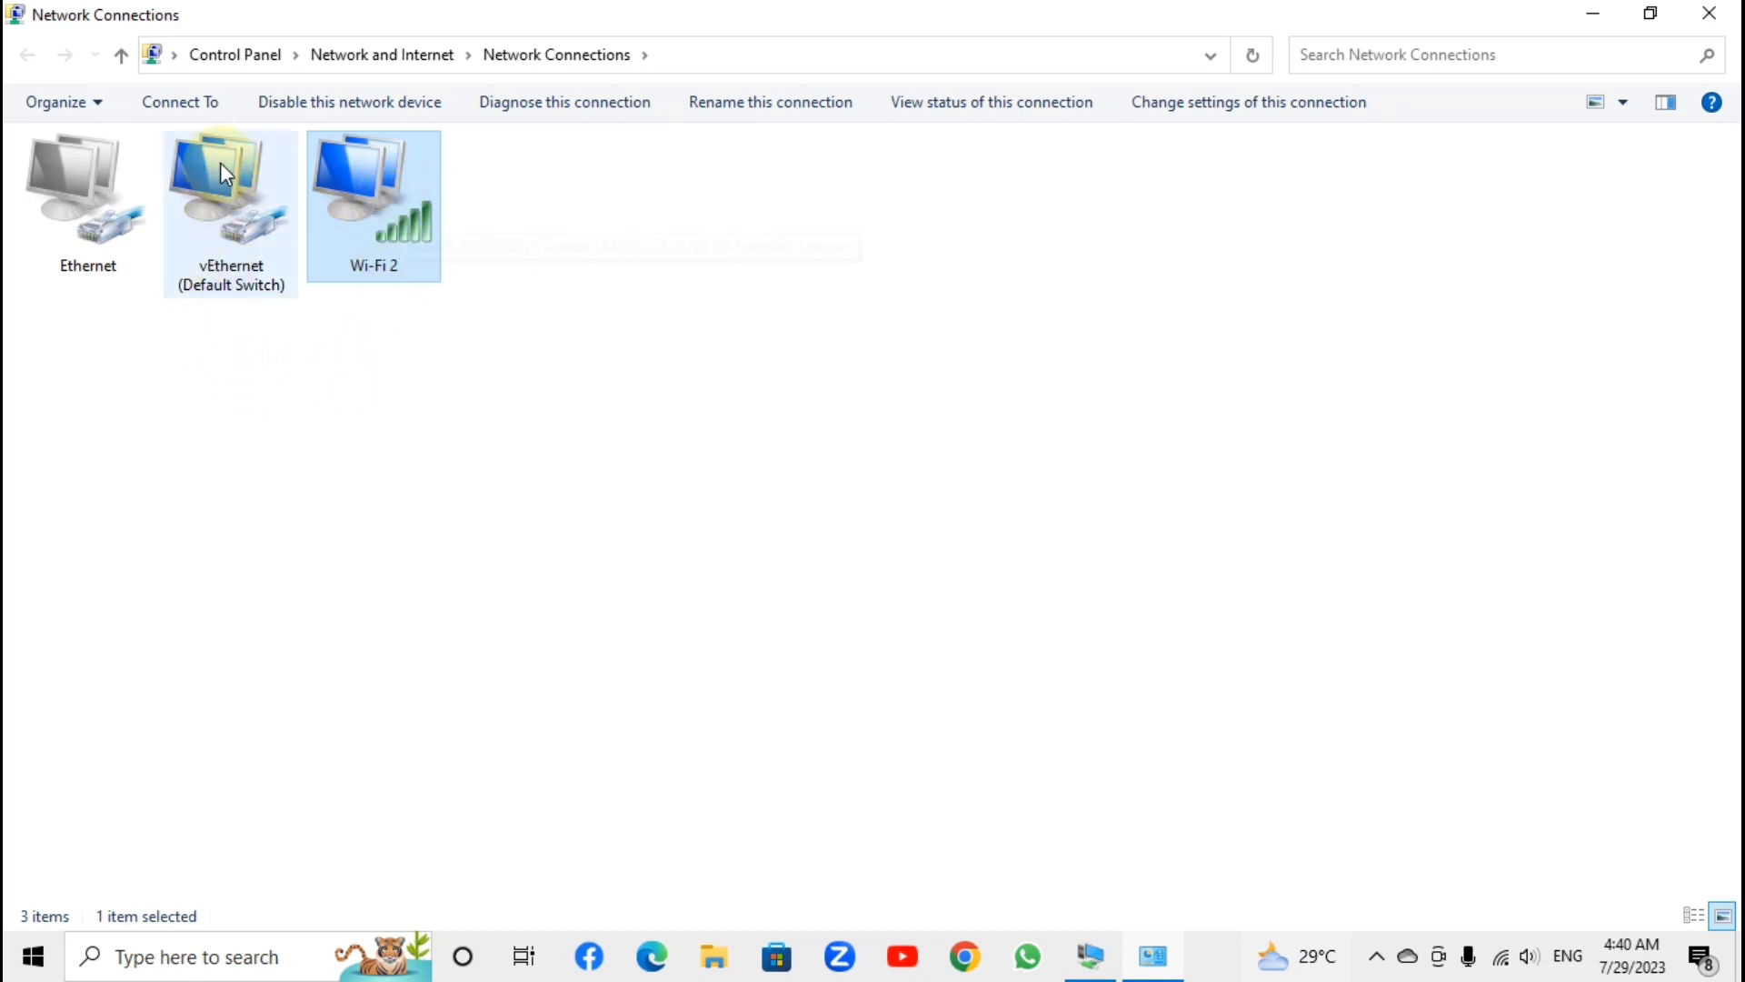
{"action": "double_click", "coordinate": [235, 202]}
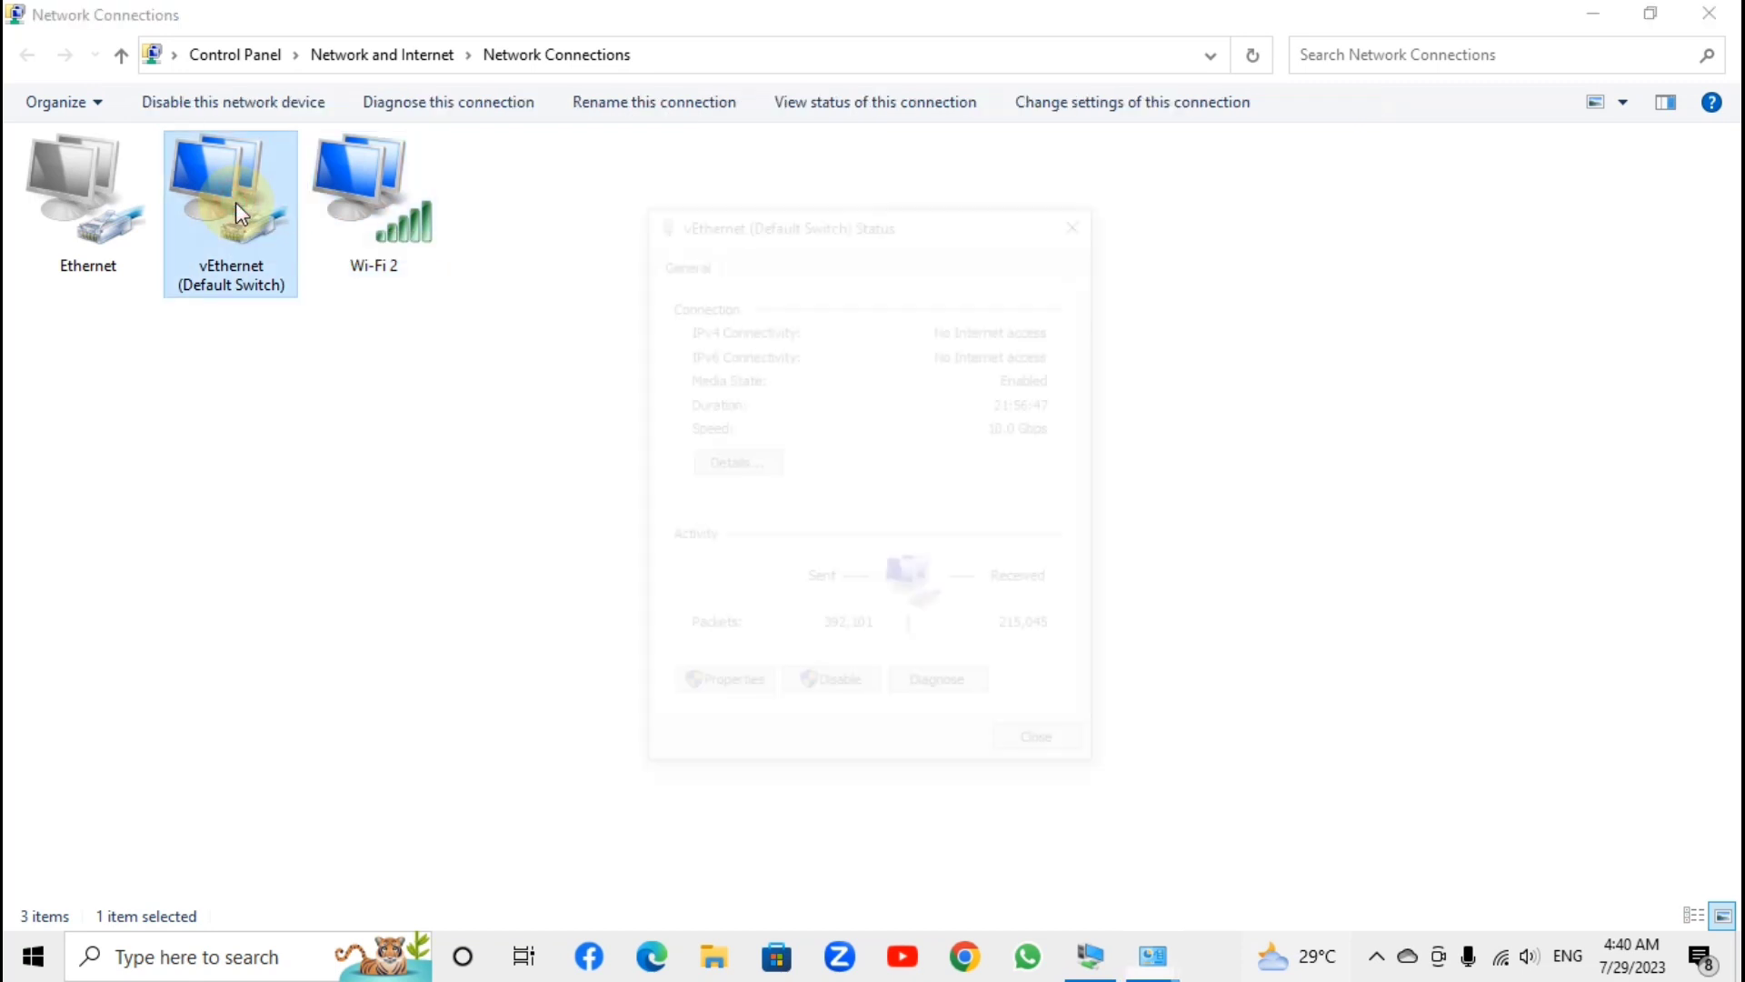
{"action": "left_click", "coordinate": [1080, 218]}
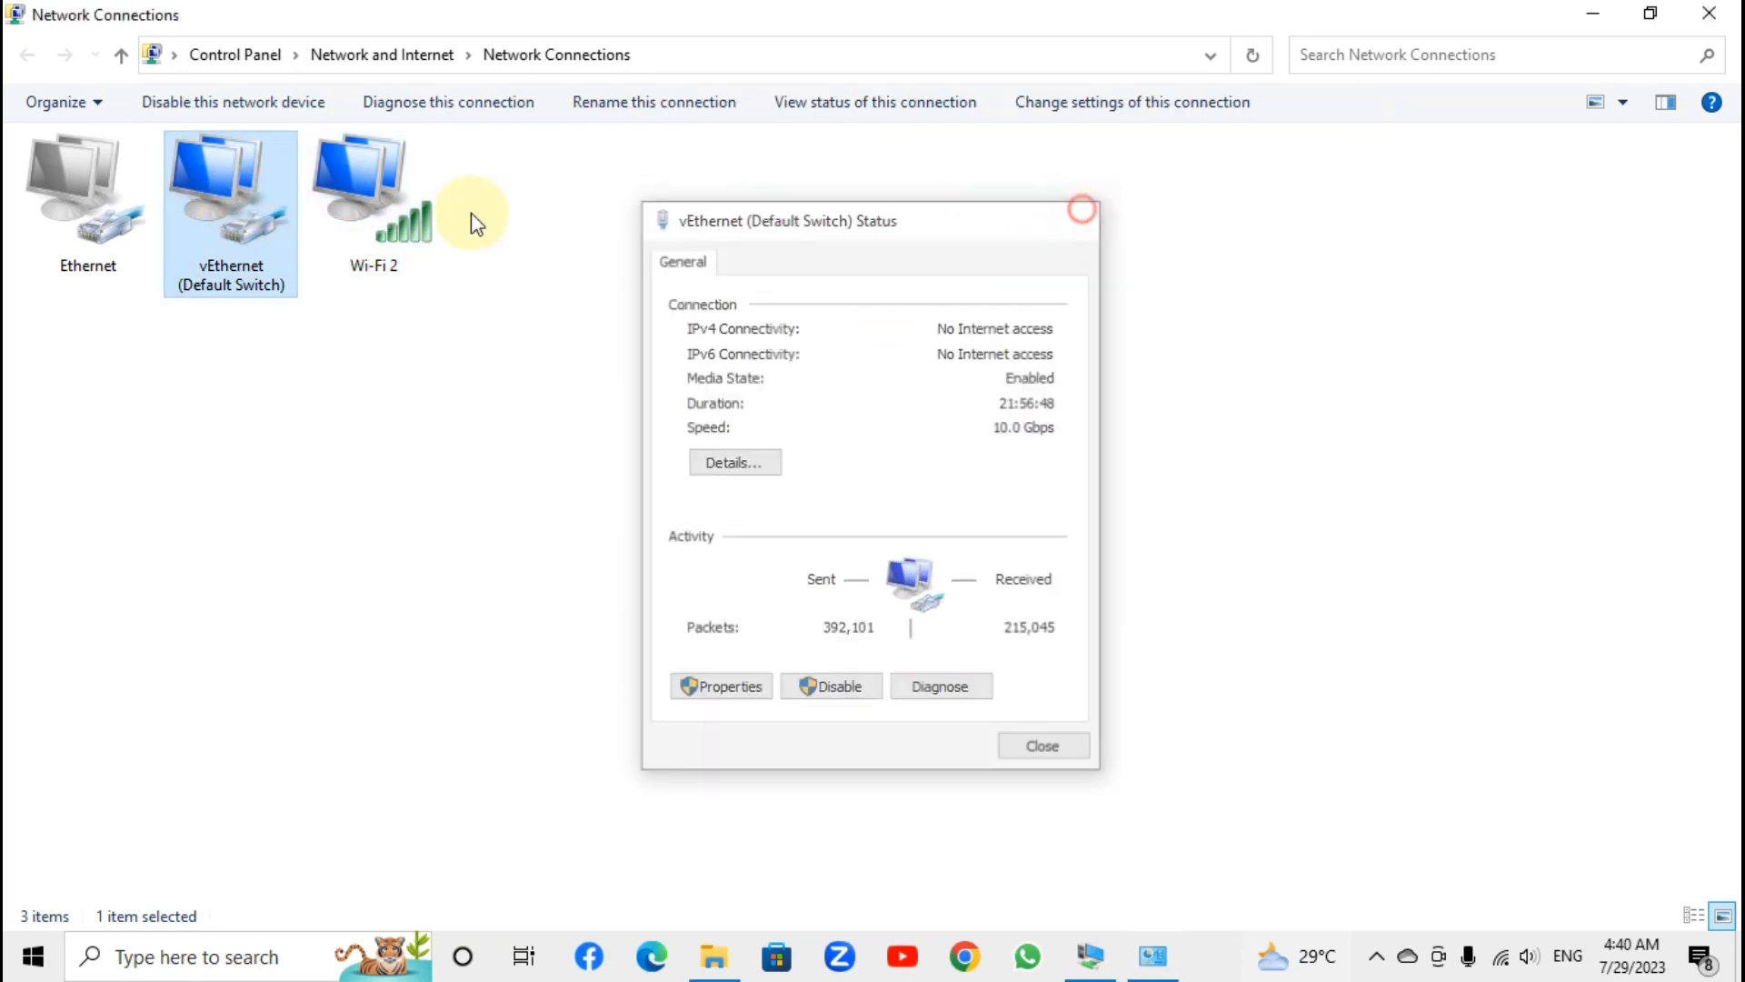
{"action": "left_click", "coordinate": [391, 201]}
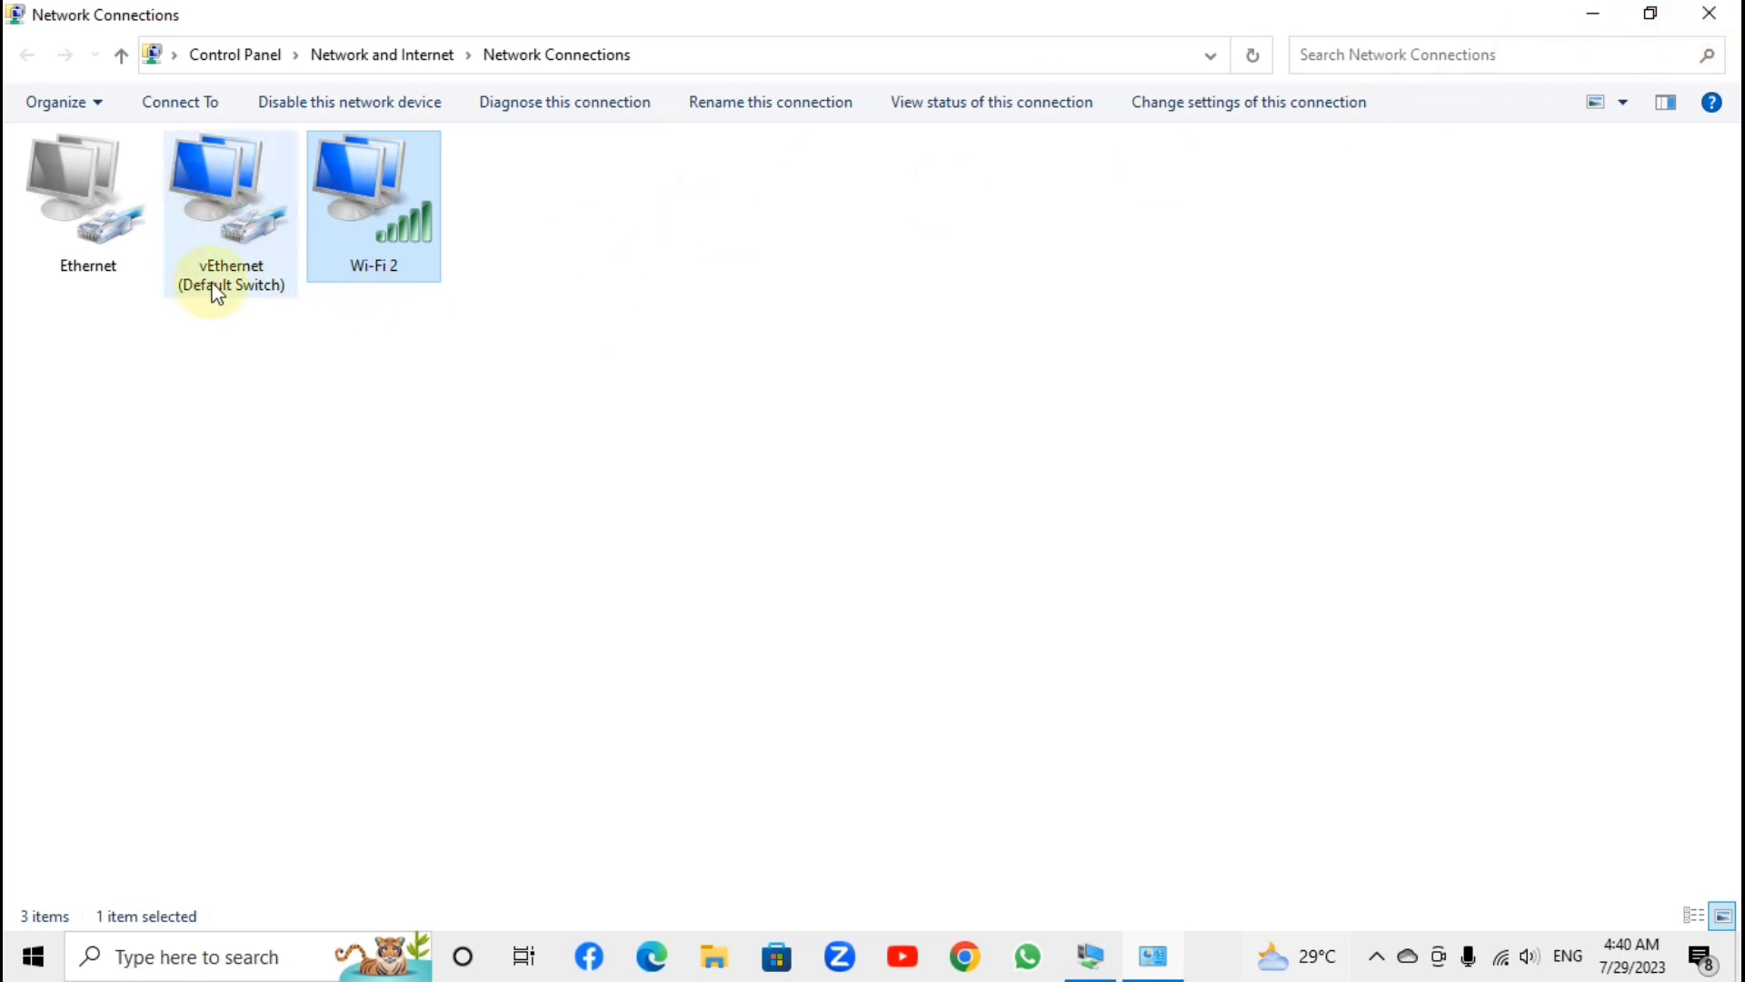
{"action": "double_click", "coordinate": [223, 204]}
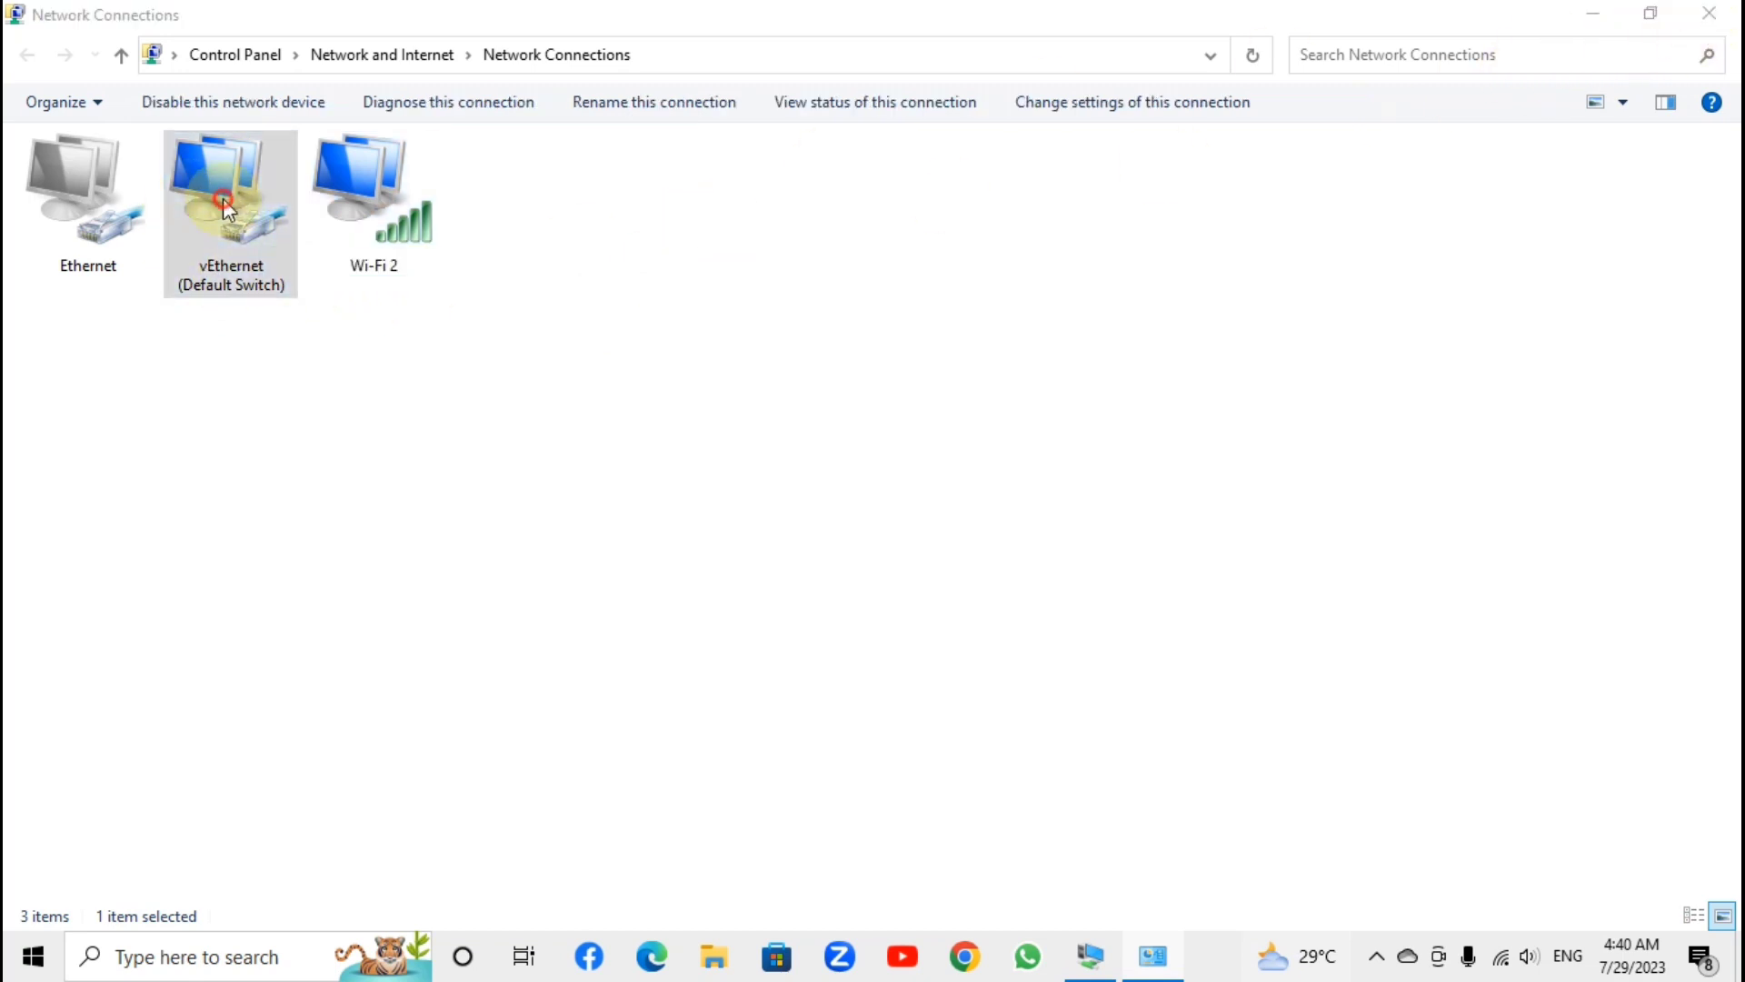
{"action": "left_click", "coordinate": [744, 465]}
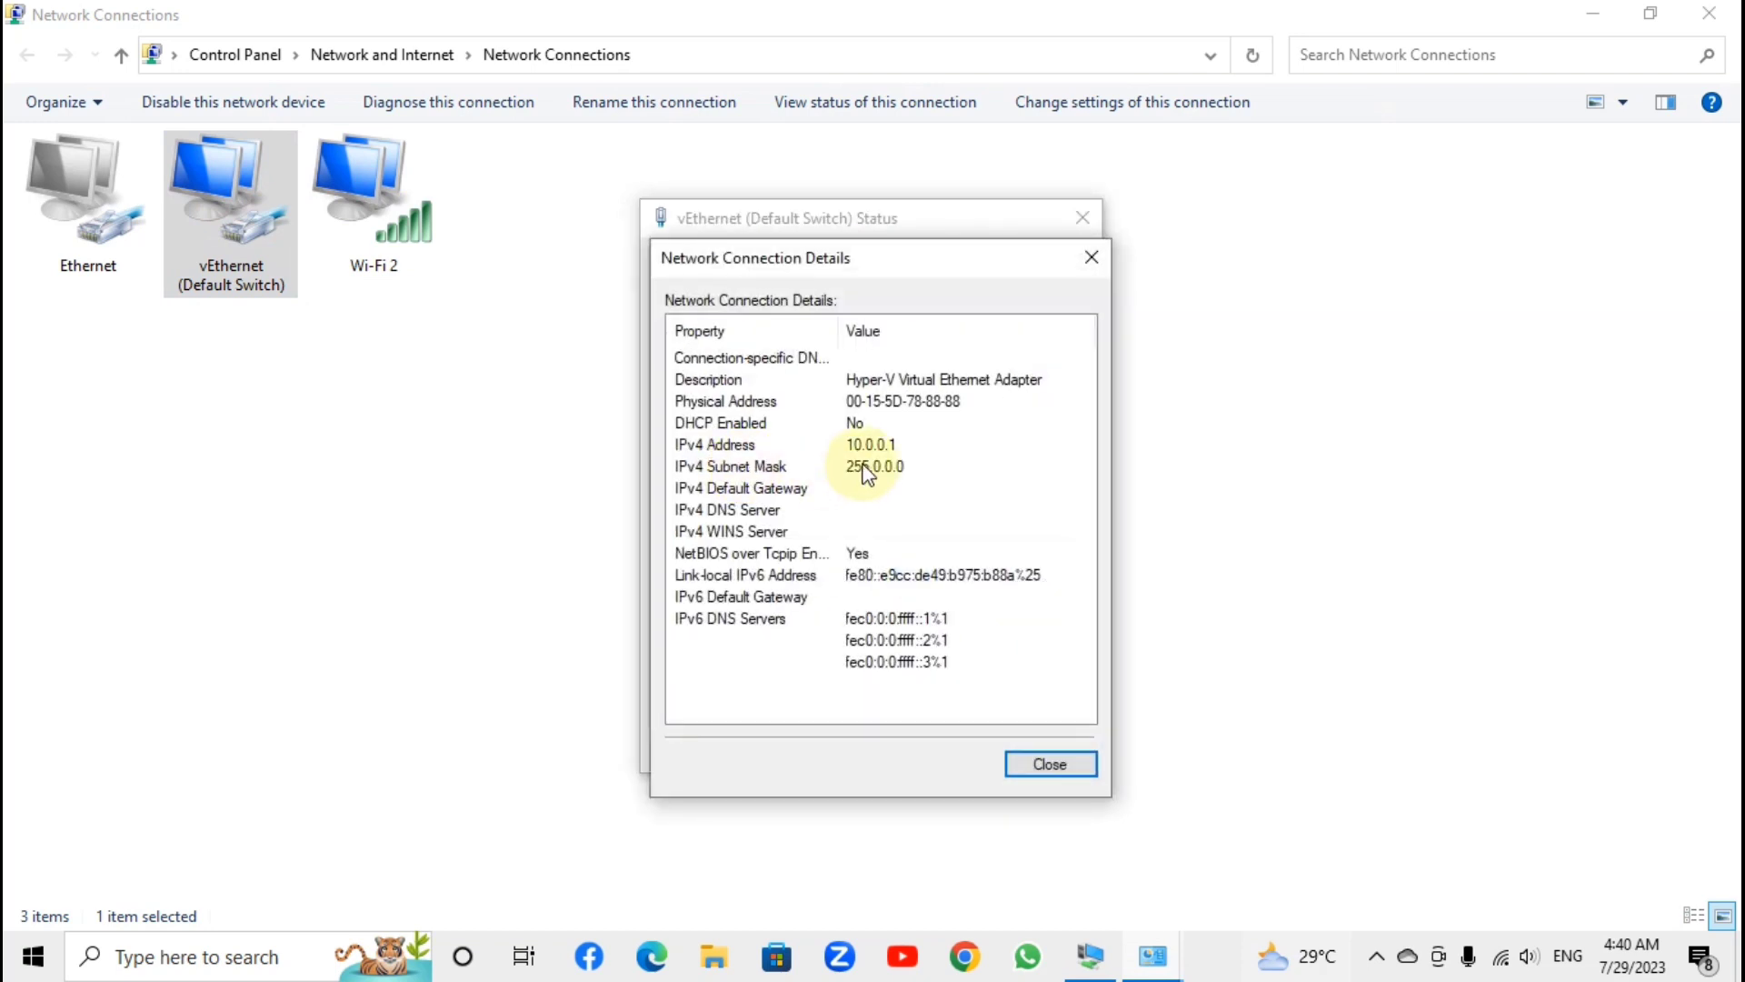
{"action": "left_click", "coordinate": [867, 445]}
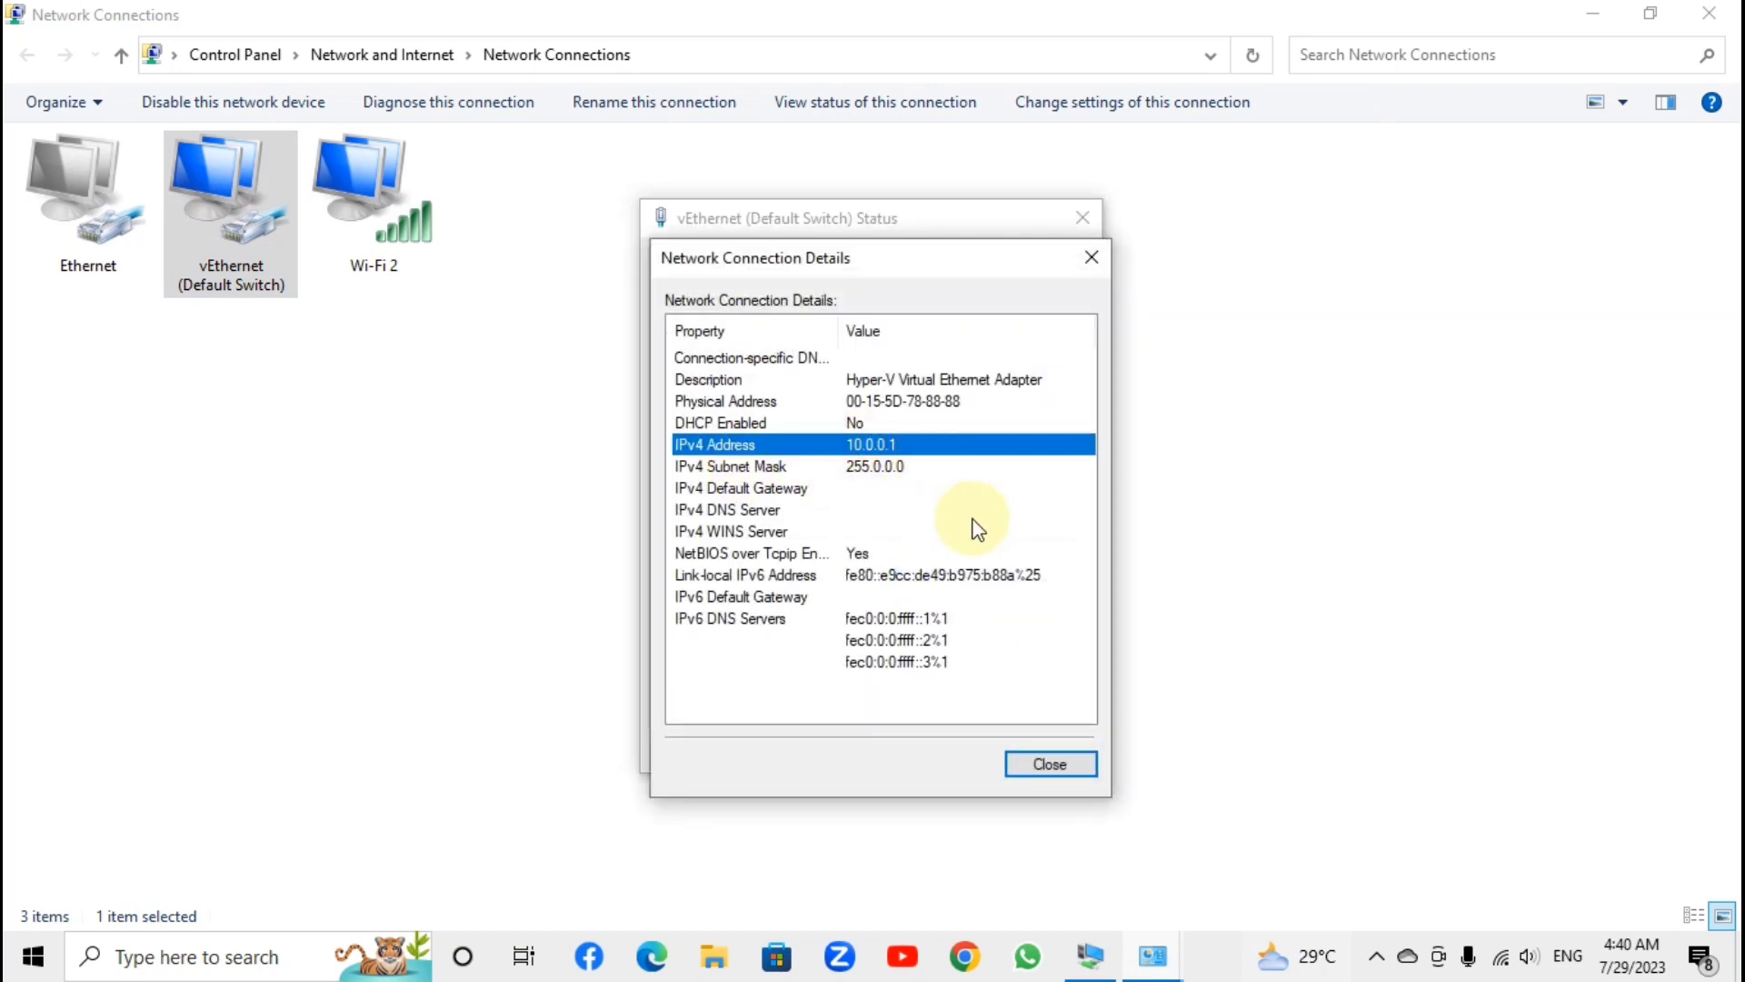
{"action": "key", "text": "Escape"}
{"action": "key", "text": "Escape"}
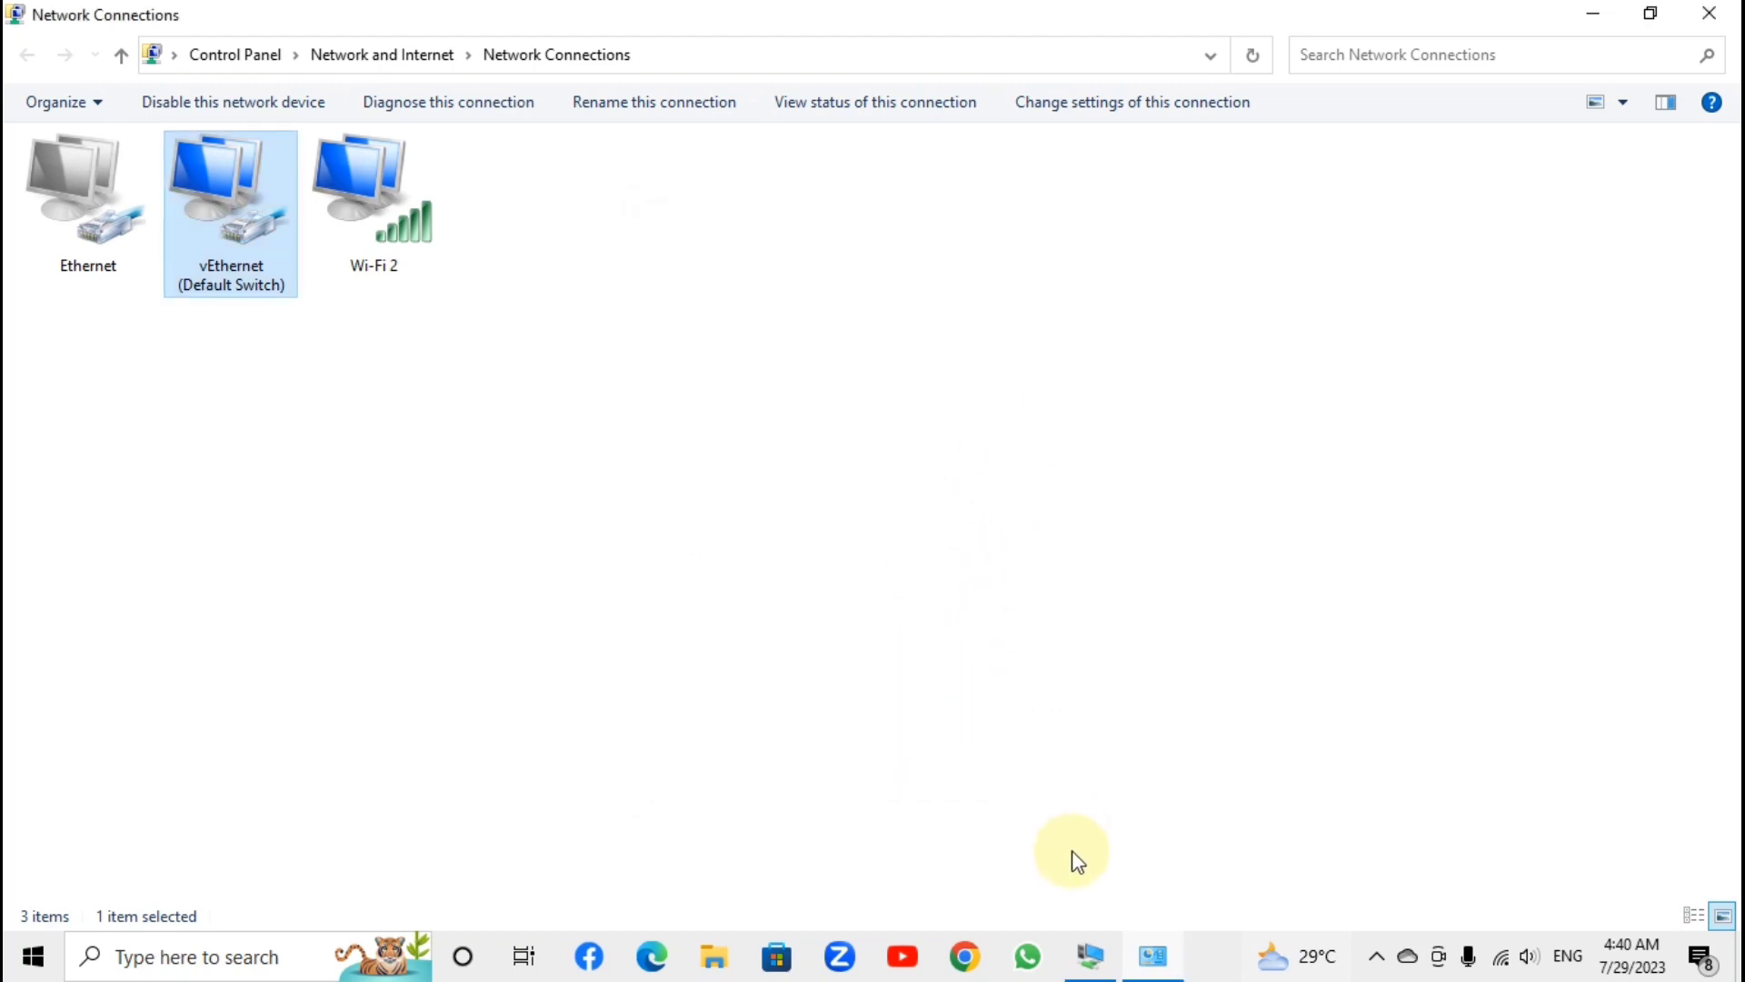
Step: Switch to the 2K19 virtual machine, open its Network Connections with ncpa.cpl and show the adapter as a large icon
{"action": "left_click", "coordinate": [1090, 957]}
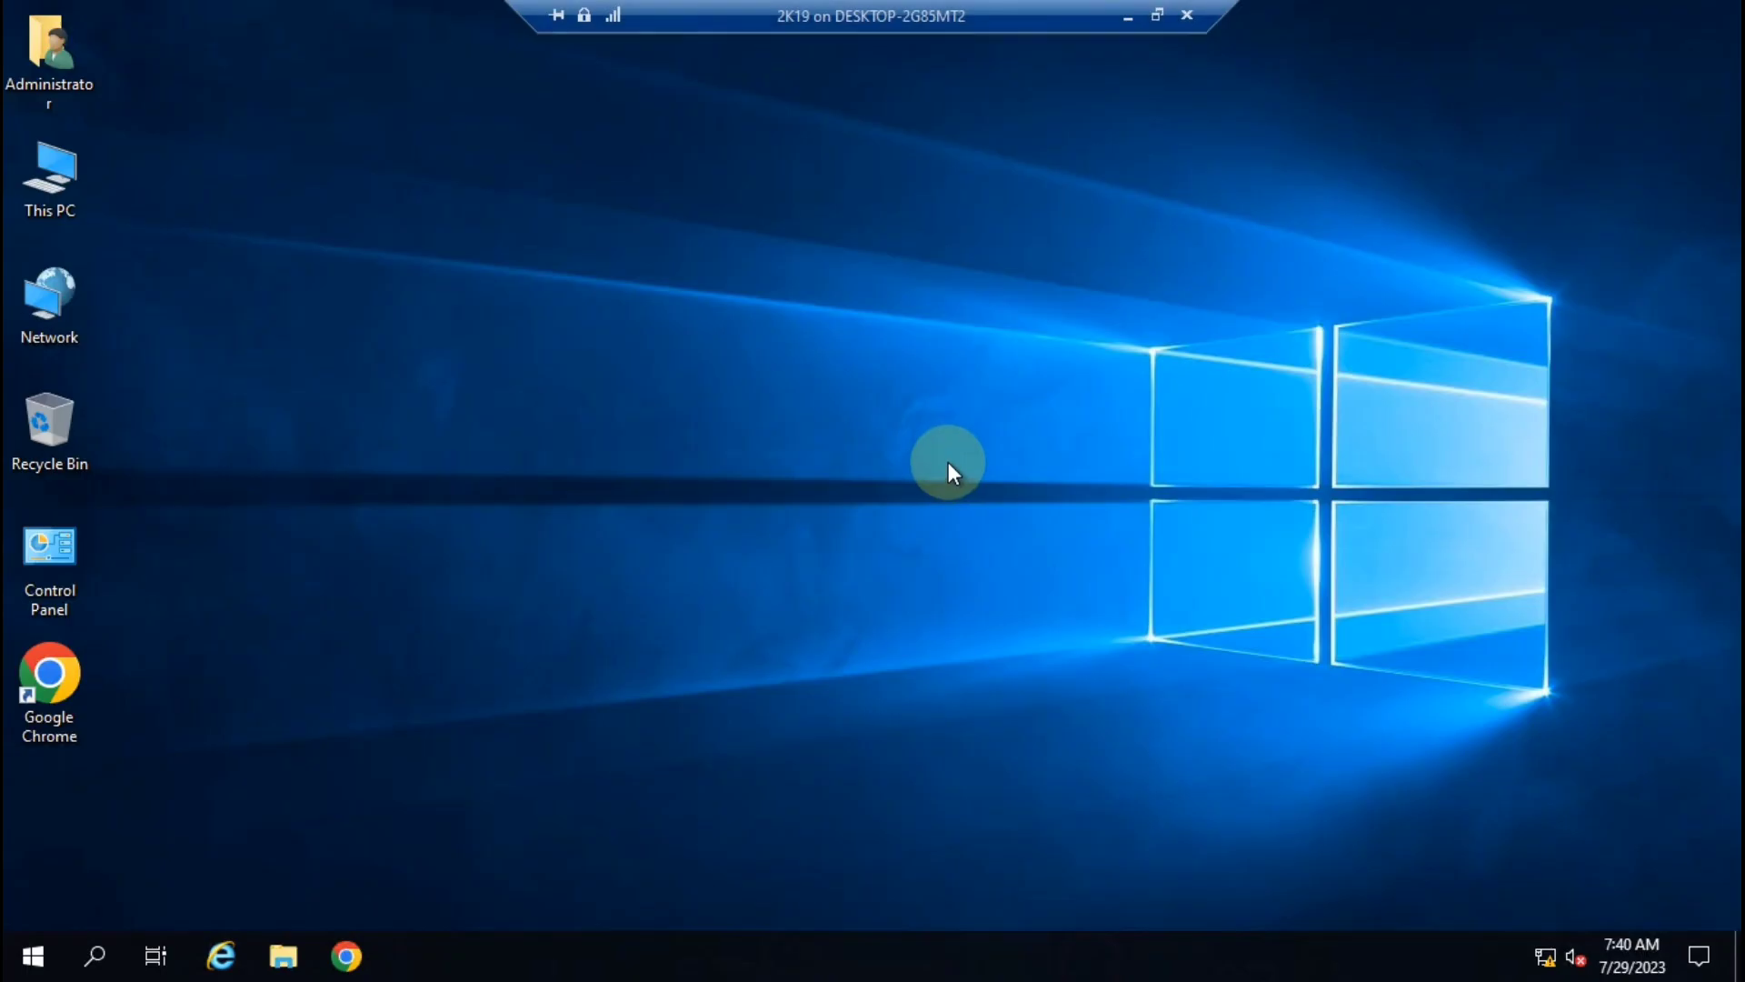
{"action": "key", "text": "super+r"}
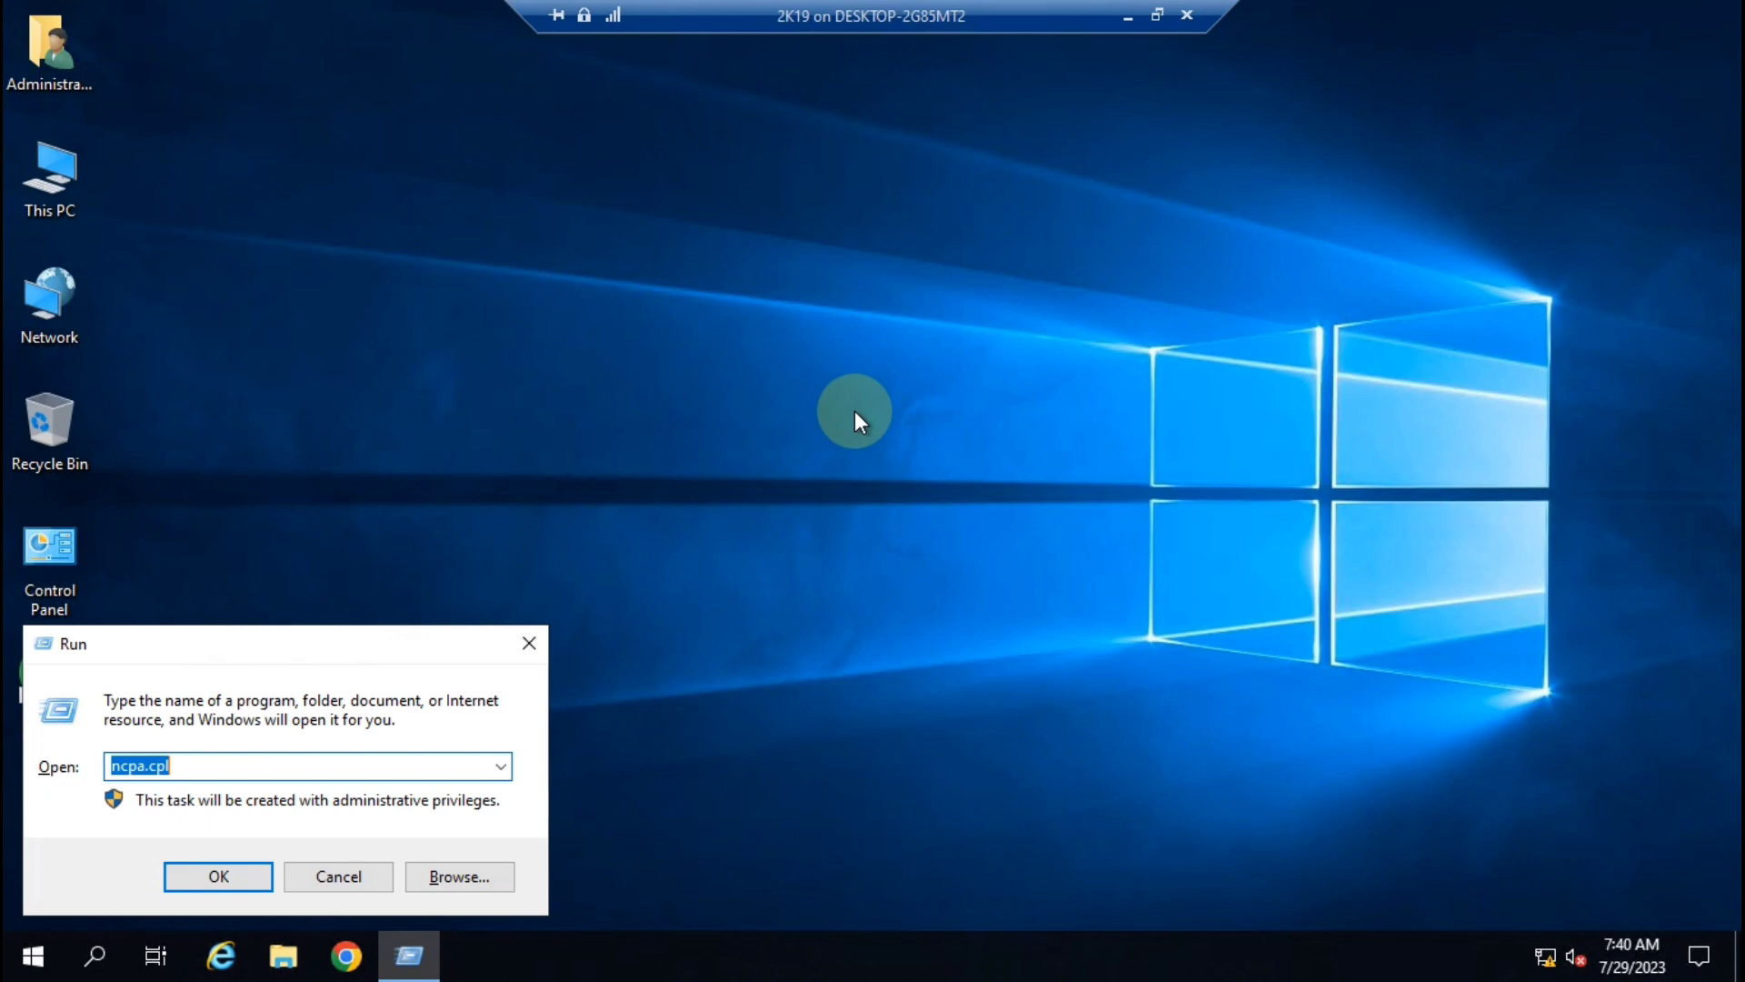
{"action": "key", "text": "Return"}
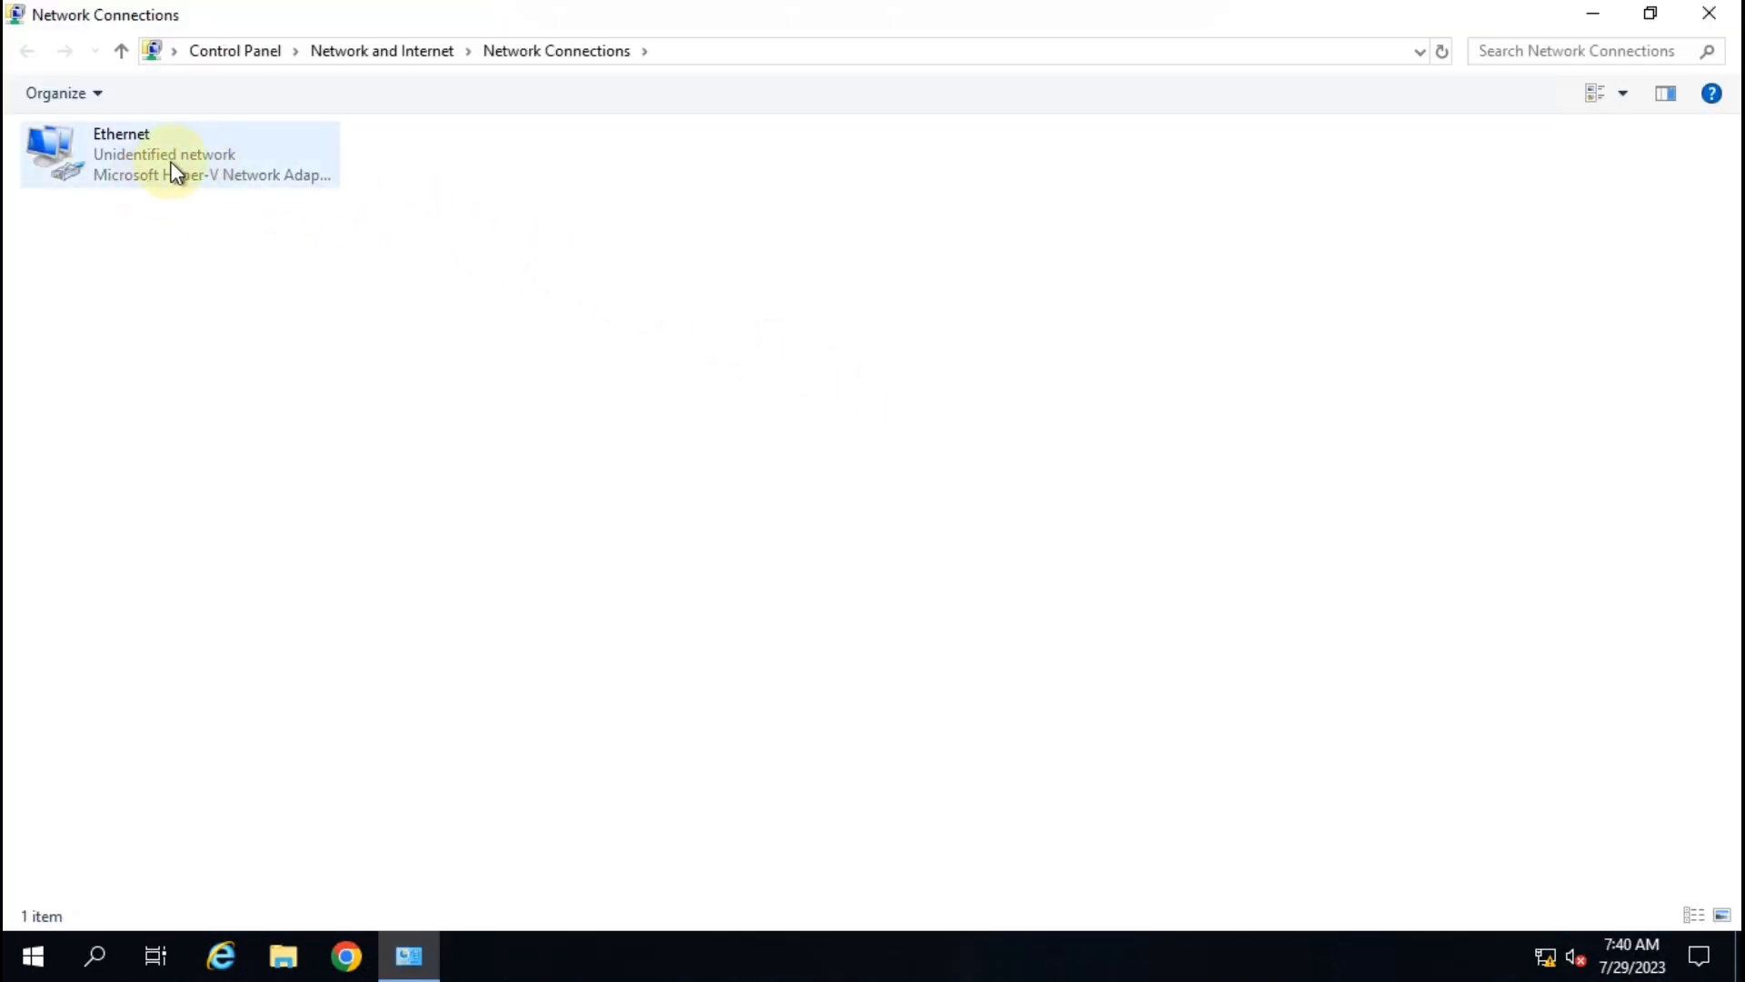
{"action": "left_click", "coordinate": [1622, 94]}
{"action": "left_click", "coordinate": [1619, 74]}
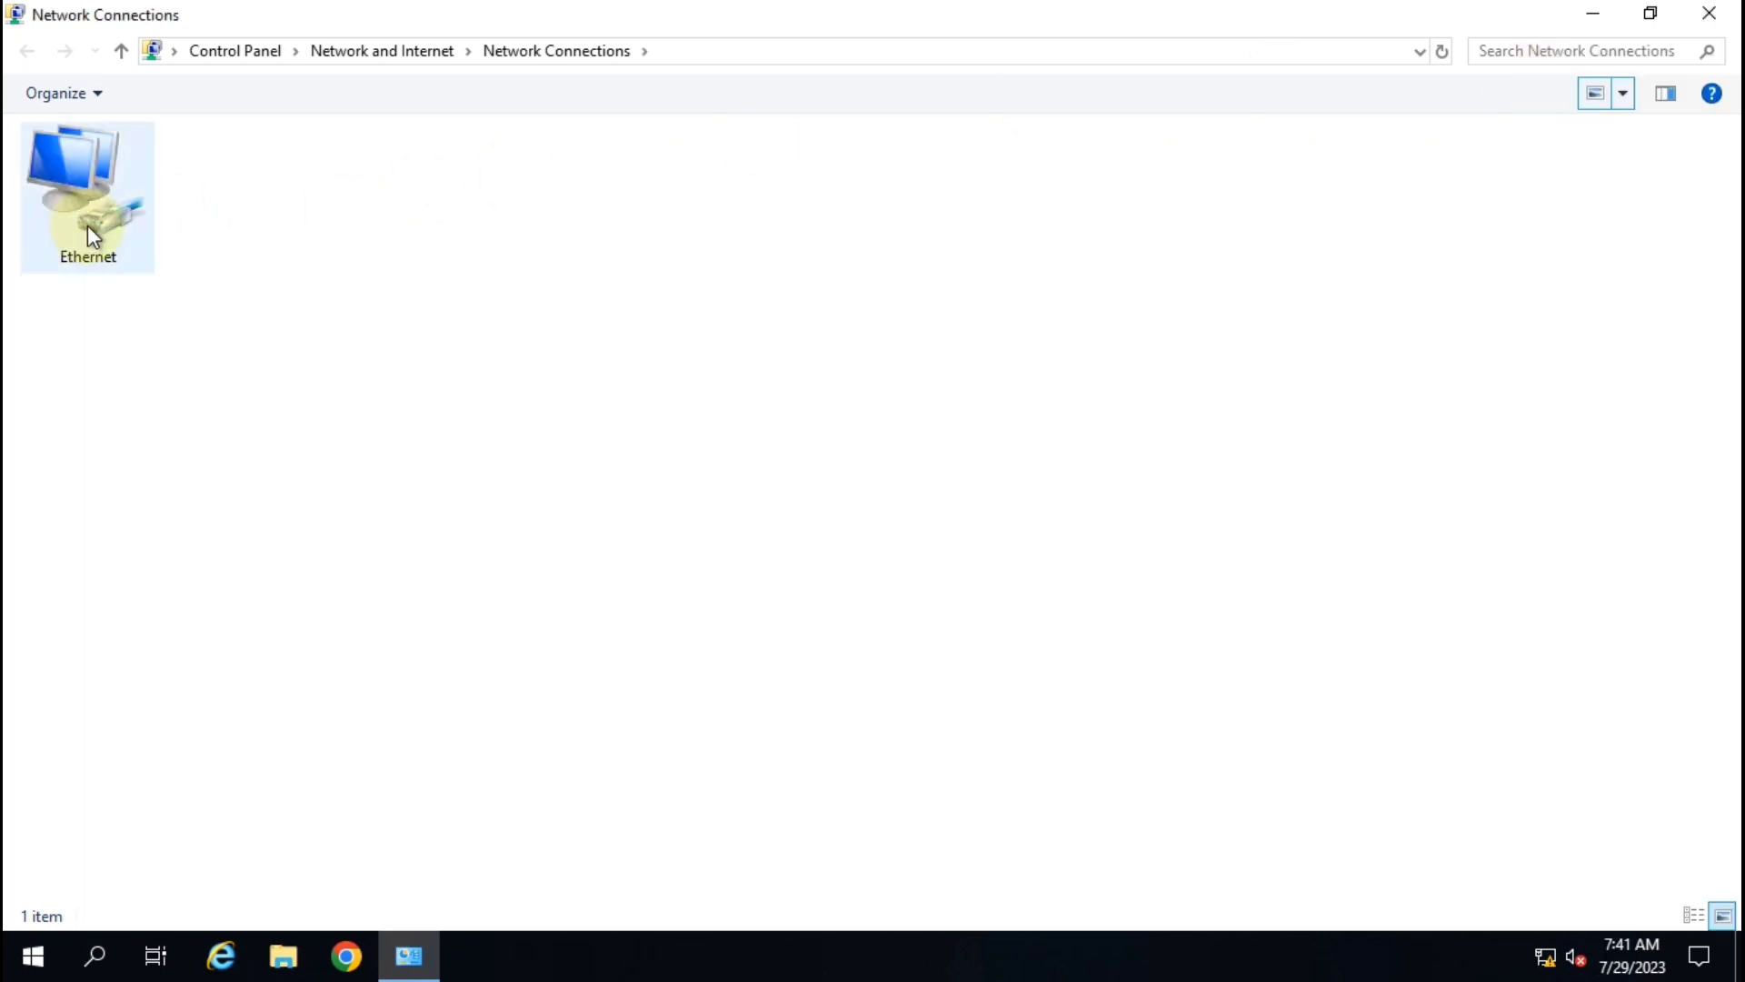
Step: Check the IPv4 address in the connection details of the virtual machine's Ethernet adapter and close Network Connections
{"action": "double_click", "coordinate": [103, 191]}
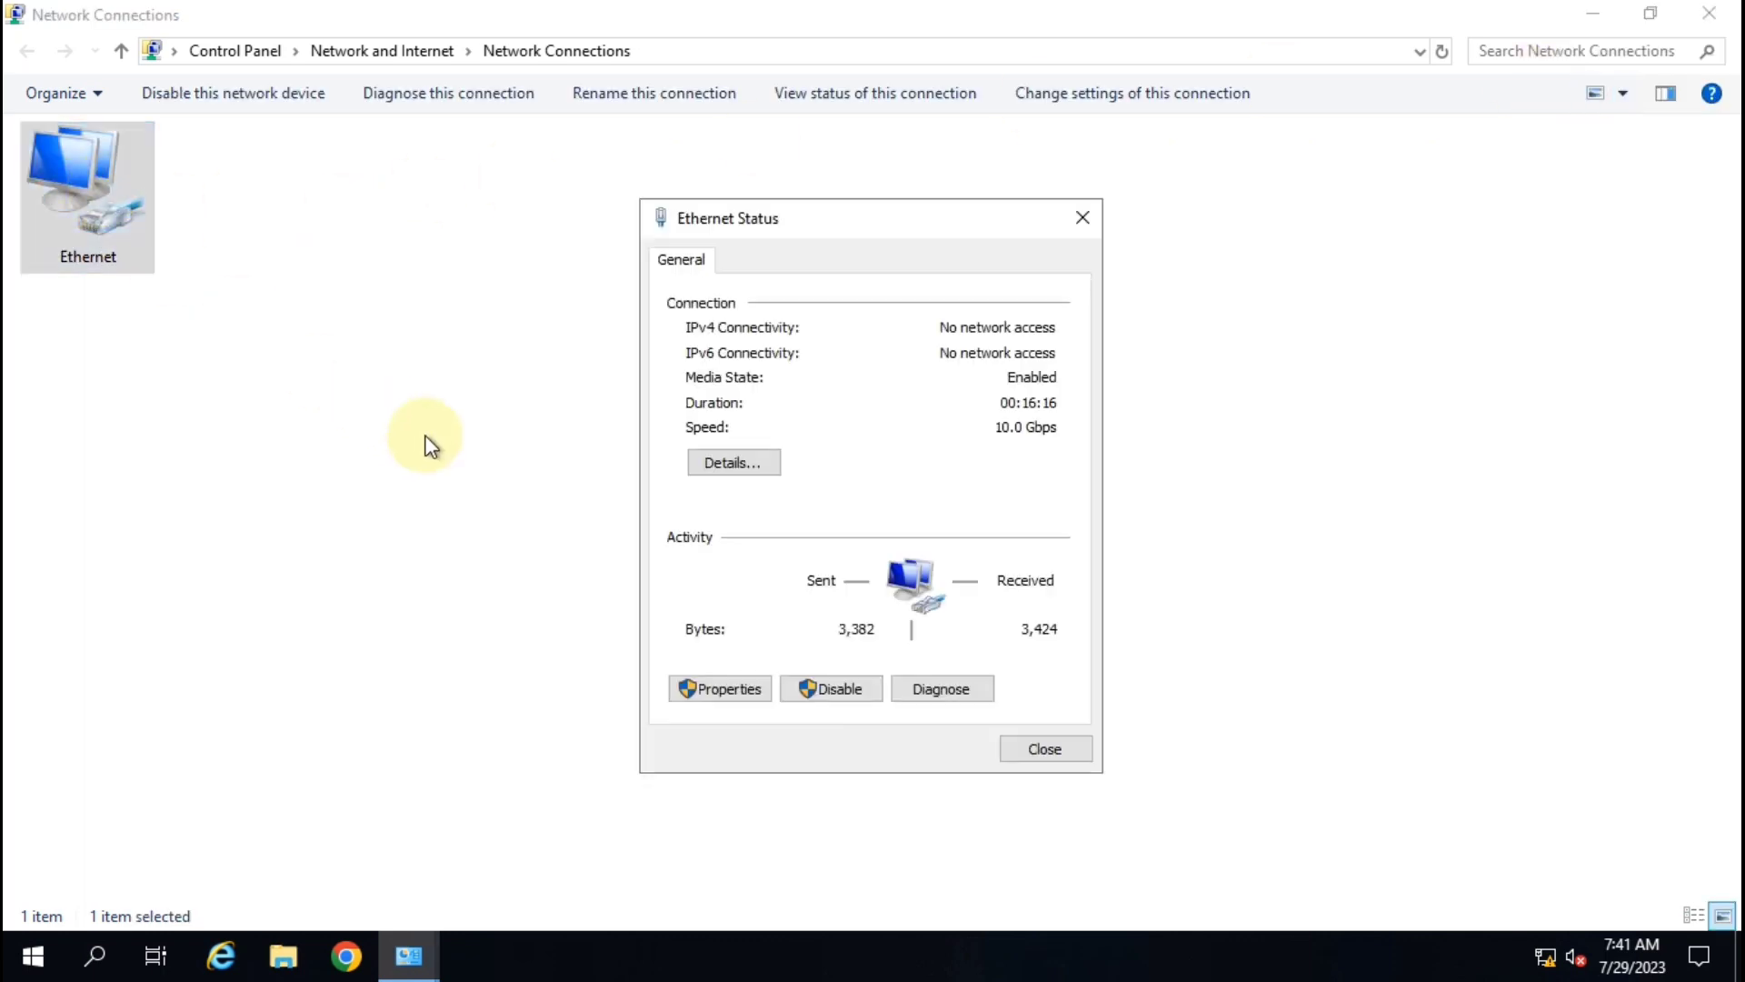
{"action": "left_click", "coordinate": [740, 461]}
{"action": "left_click", "coordinate": [907, 446]}
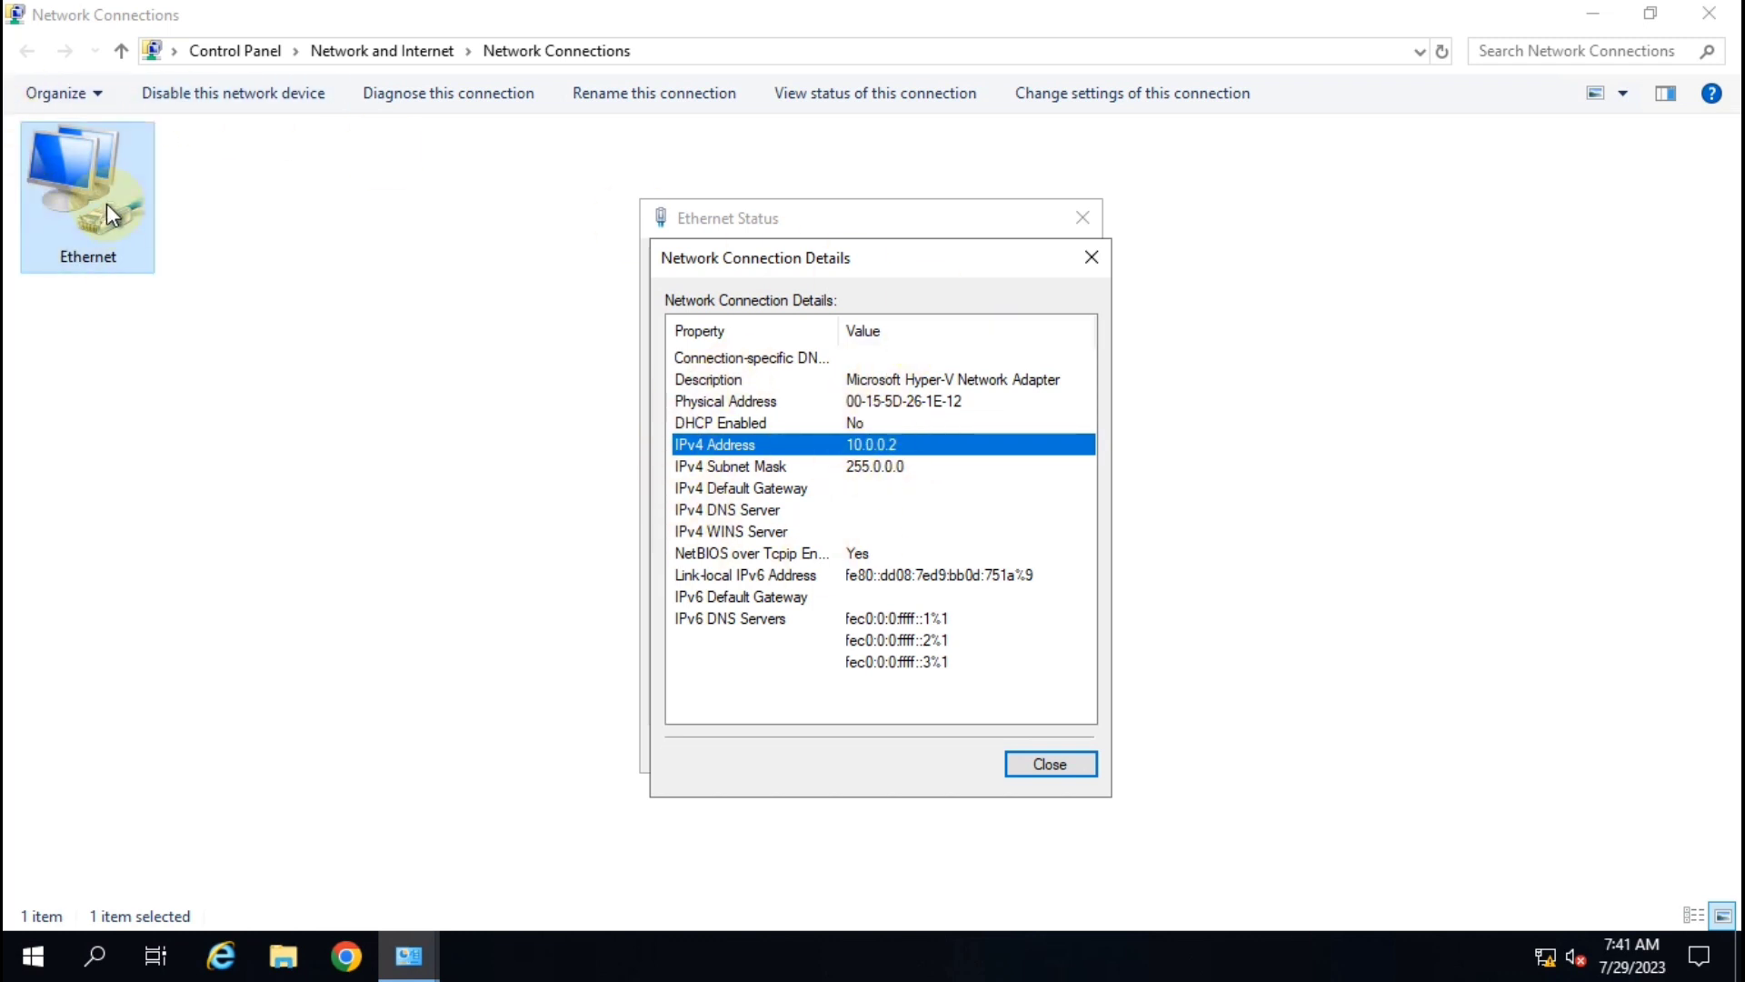
{"action": "key", "text": "Escape"}
{"action": "key", "text": "Escape"}
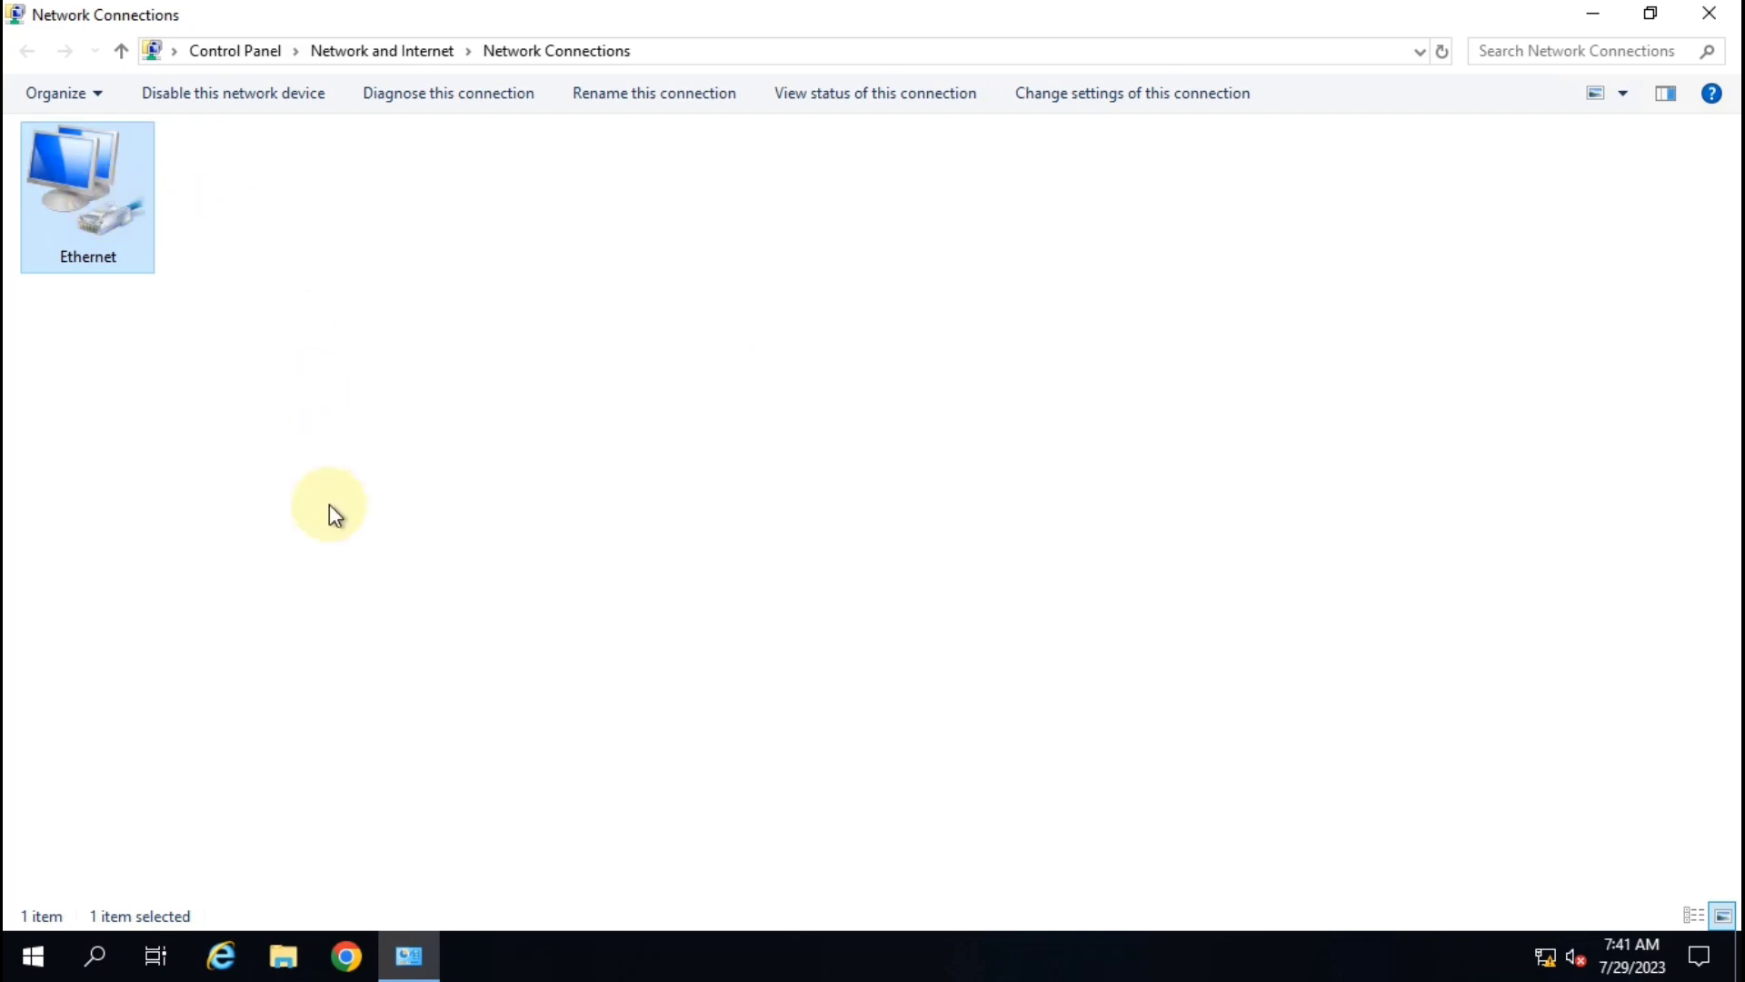
{"action": "left_click", "coordinate": [1709, 13]}
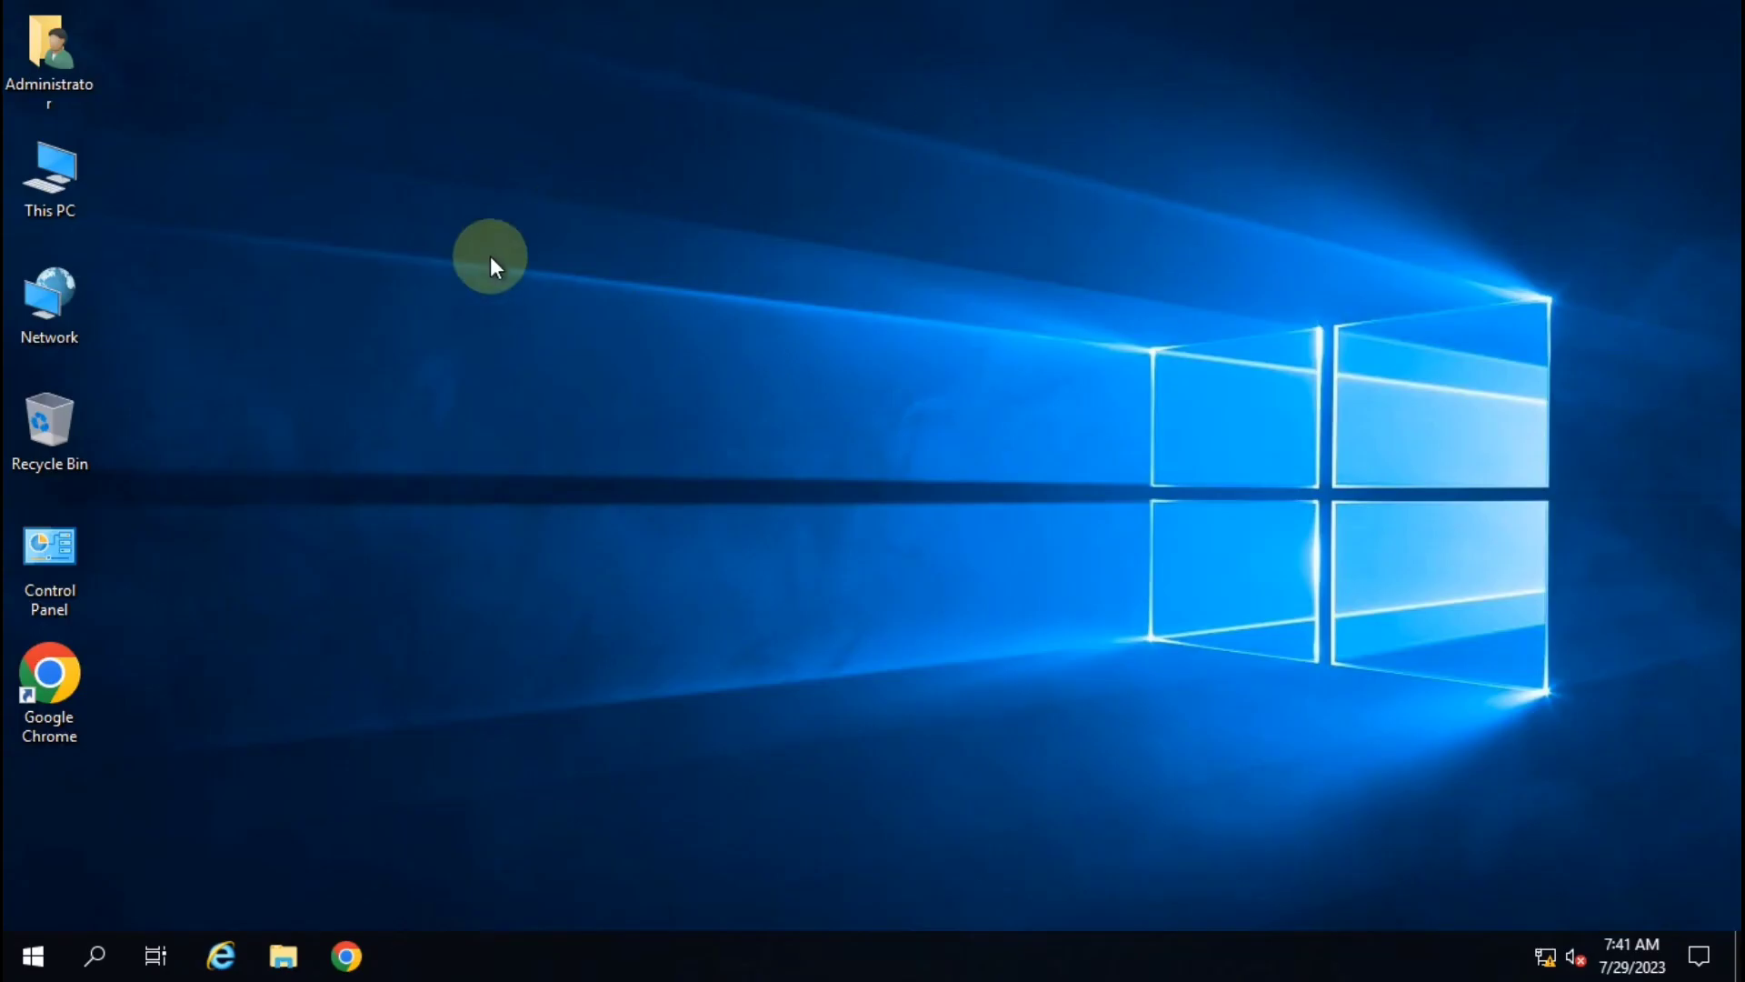
Step: Ping the host address 10.0.0.1 from the virtual machine
{"action": "key", "text": "super+r"}
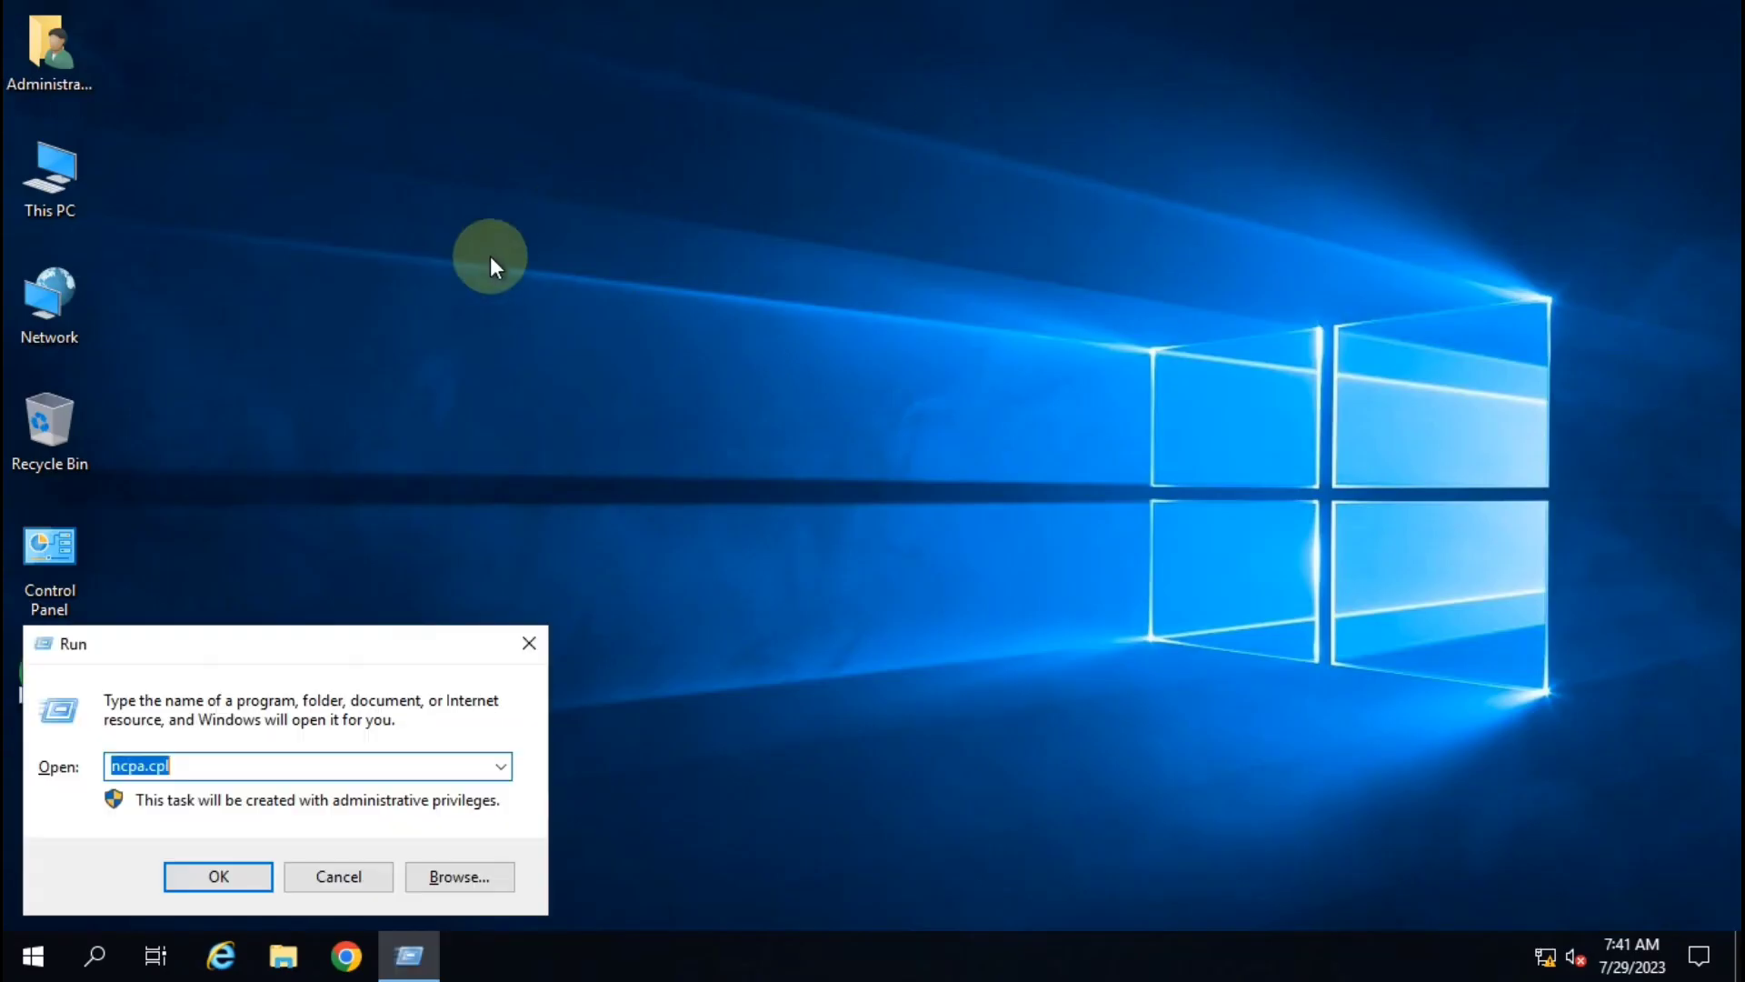
{"action": "key", "text": "Down"}
{"action": "key", "text": "Return"}
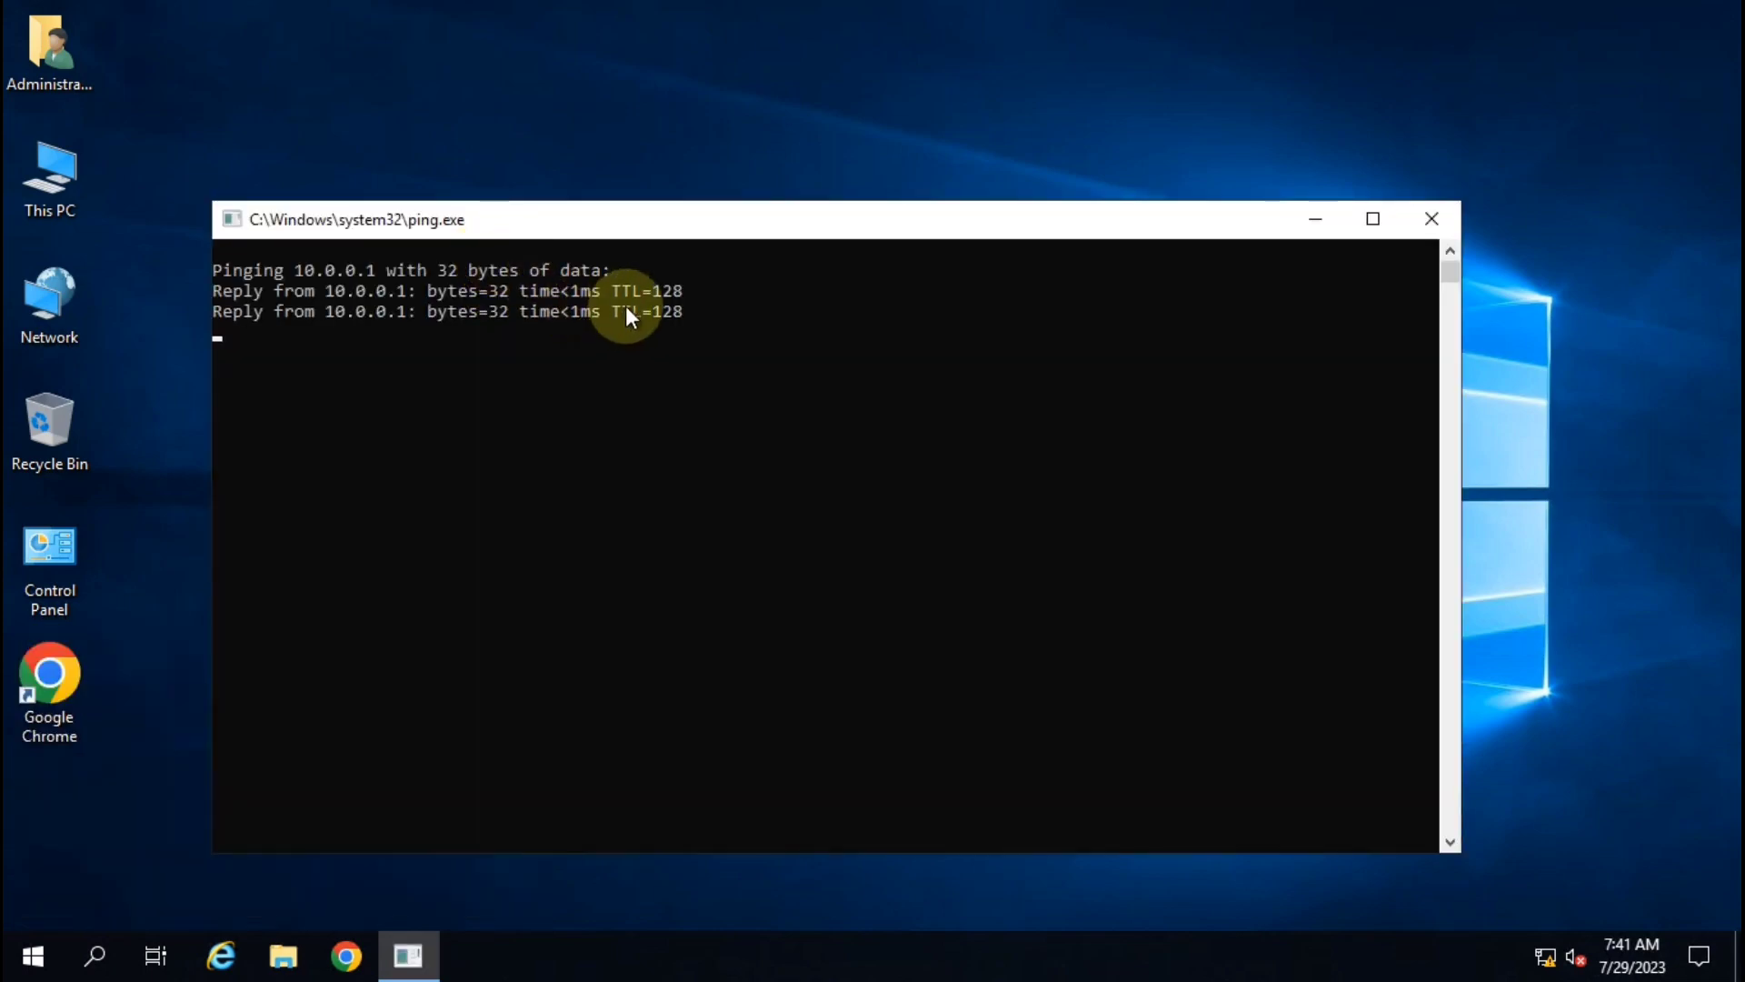
Step: Return to the host, recheck the IPv4 address of its vEthernet (Default Switch) adapter and close Network Connections
{"action": "mouse_move", "coordinate": [1020, 13]}
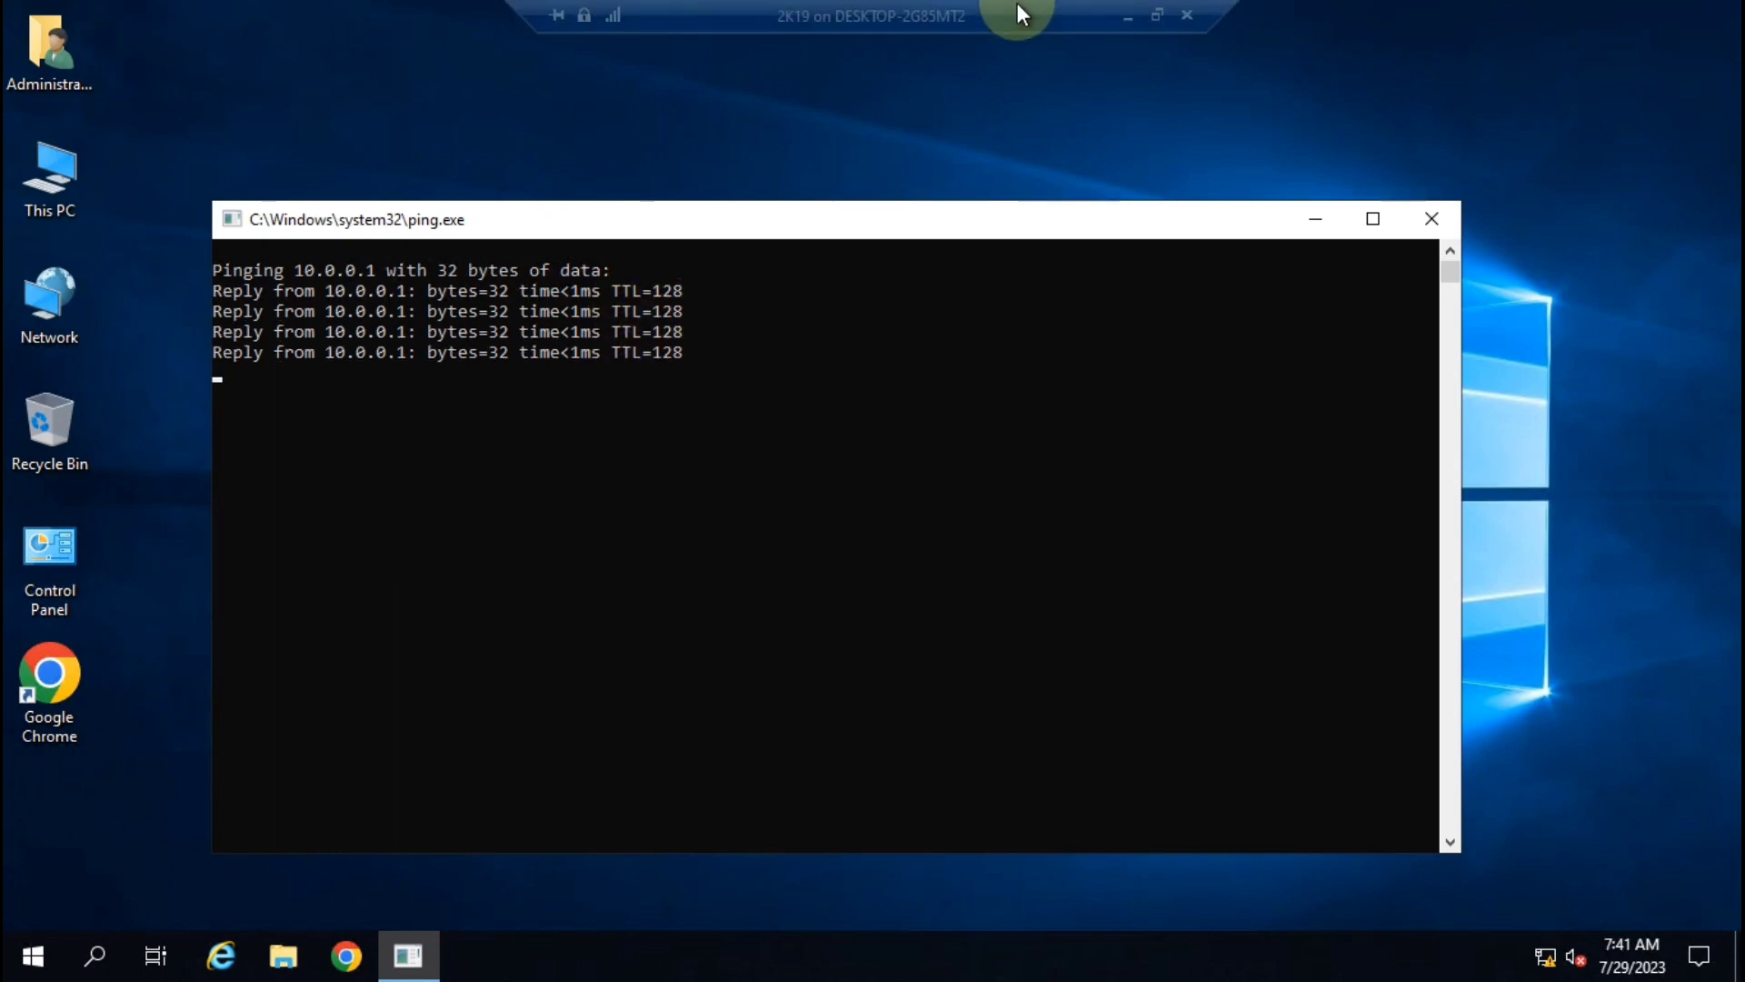
{"action": "left_click", "coordinate": [1129, 16]}
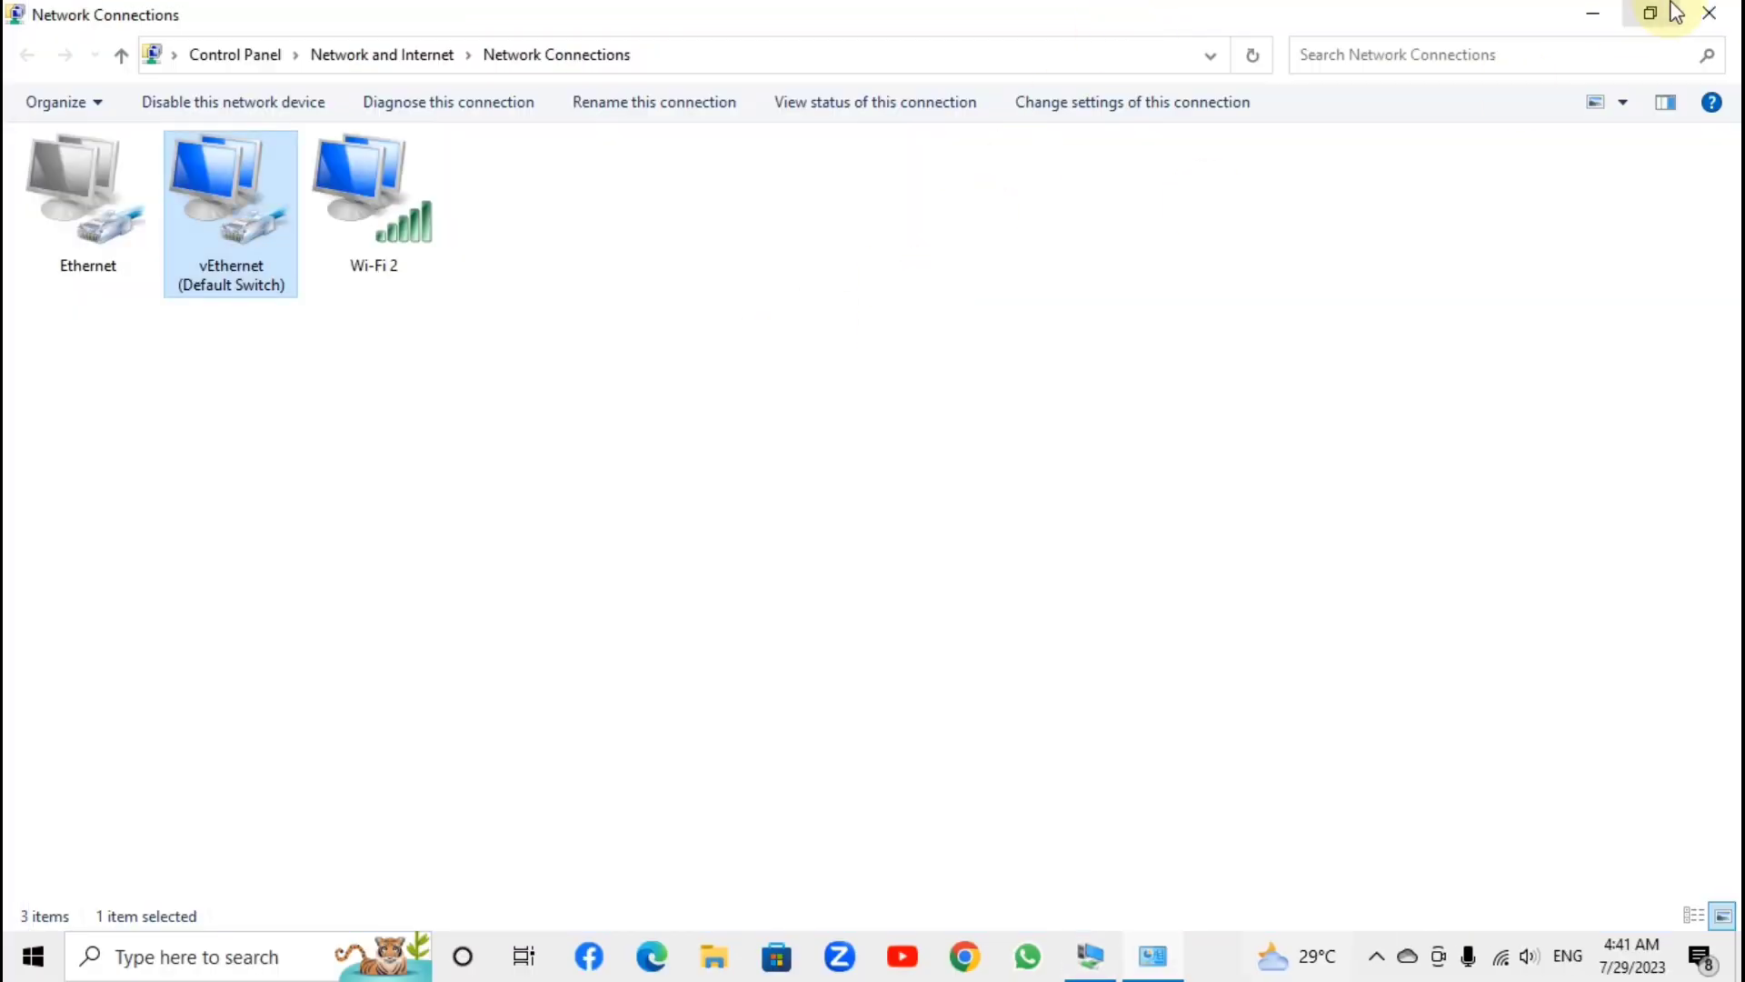
{"action": "double_click", "coordinate": [221, 223]}
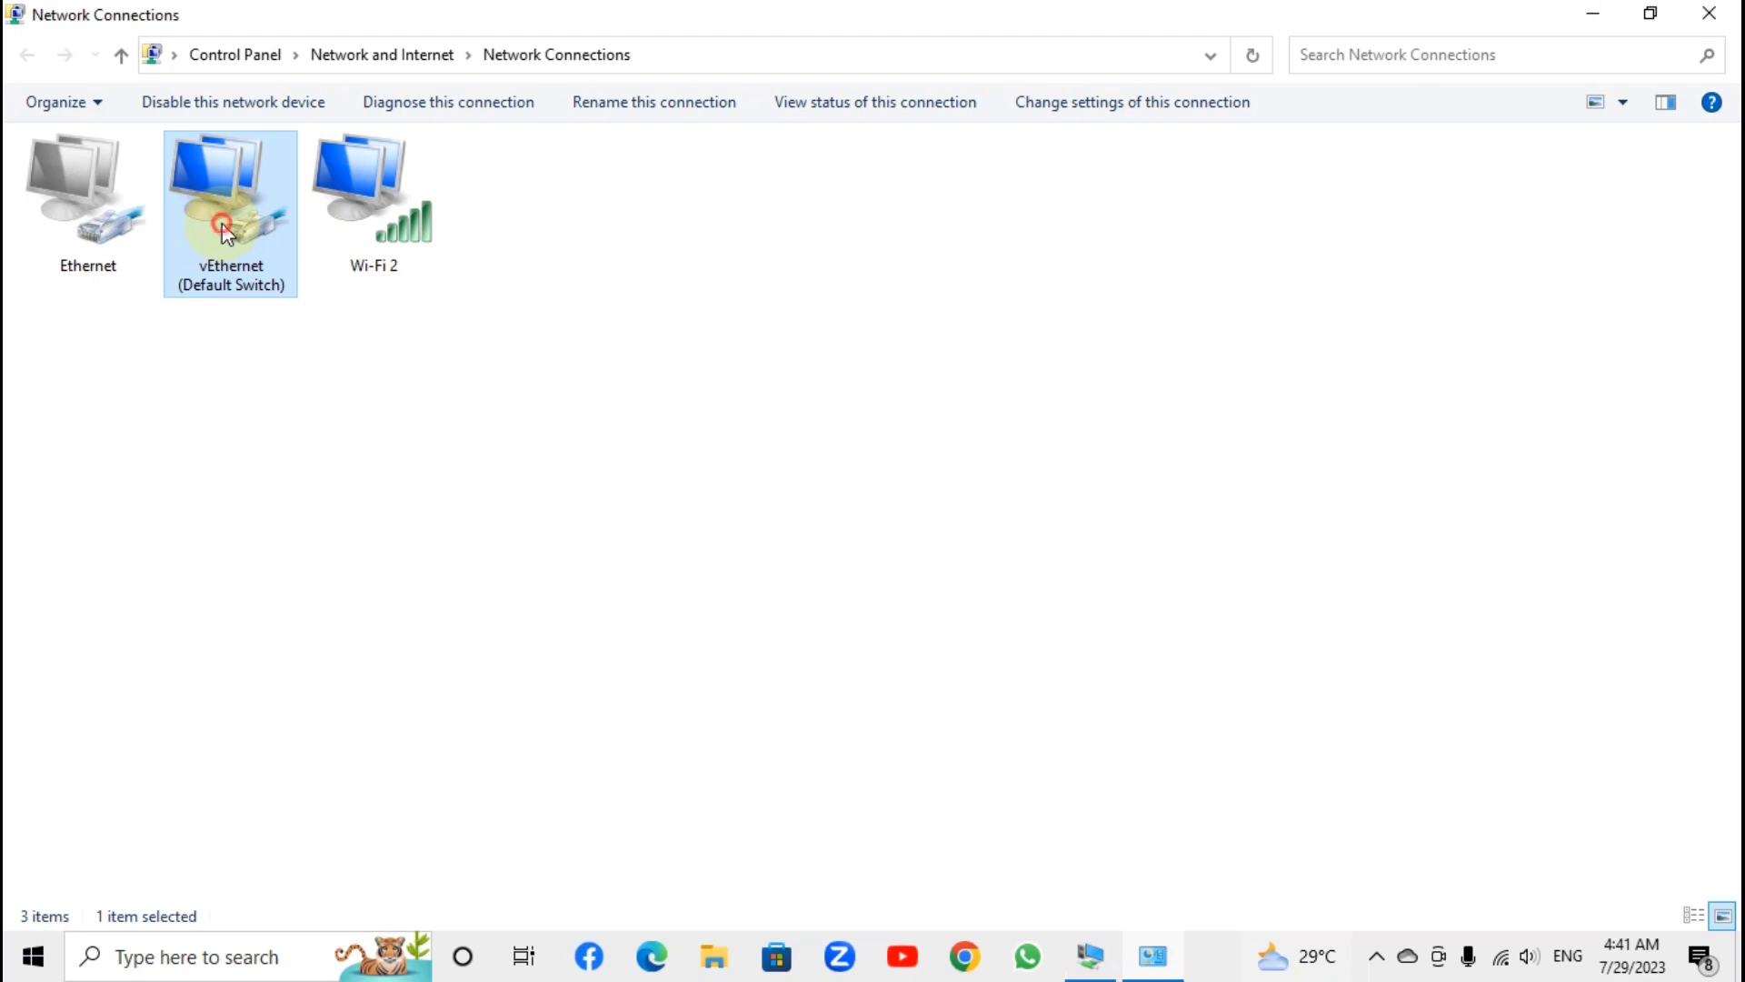
{"action": "left_click", "coordinate": [733, 459]}
{"action": "left_click", "coordinate": [868, 444]}
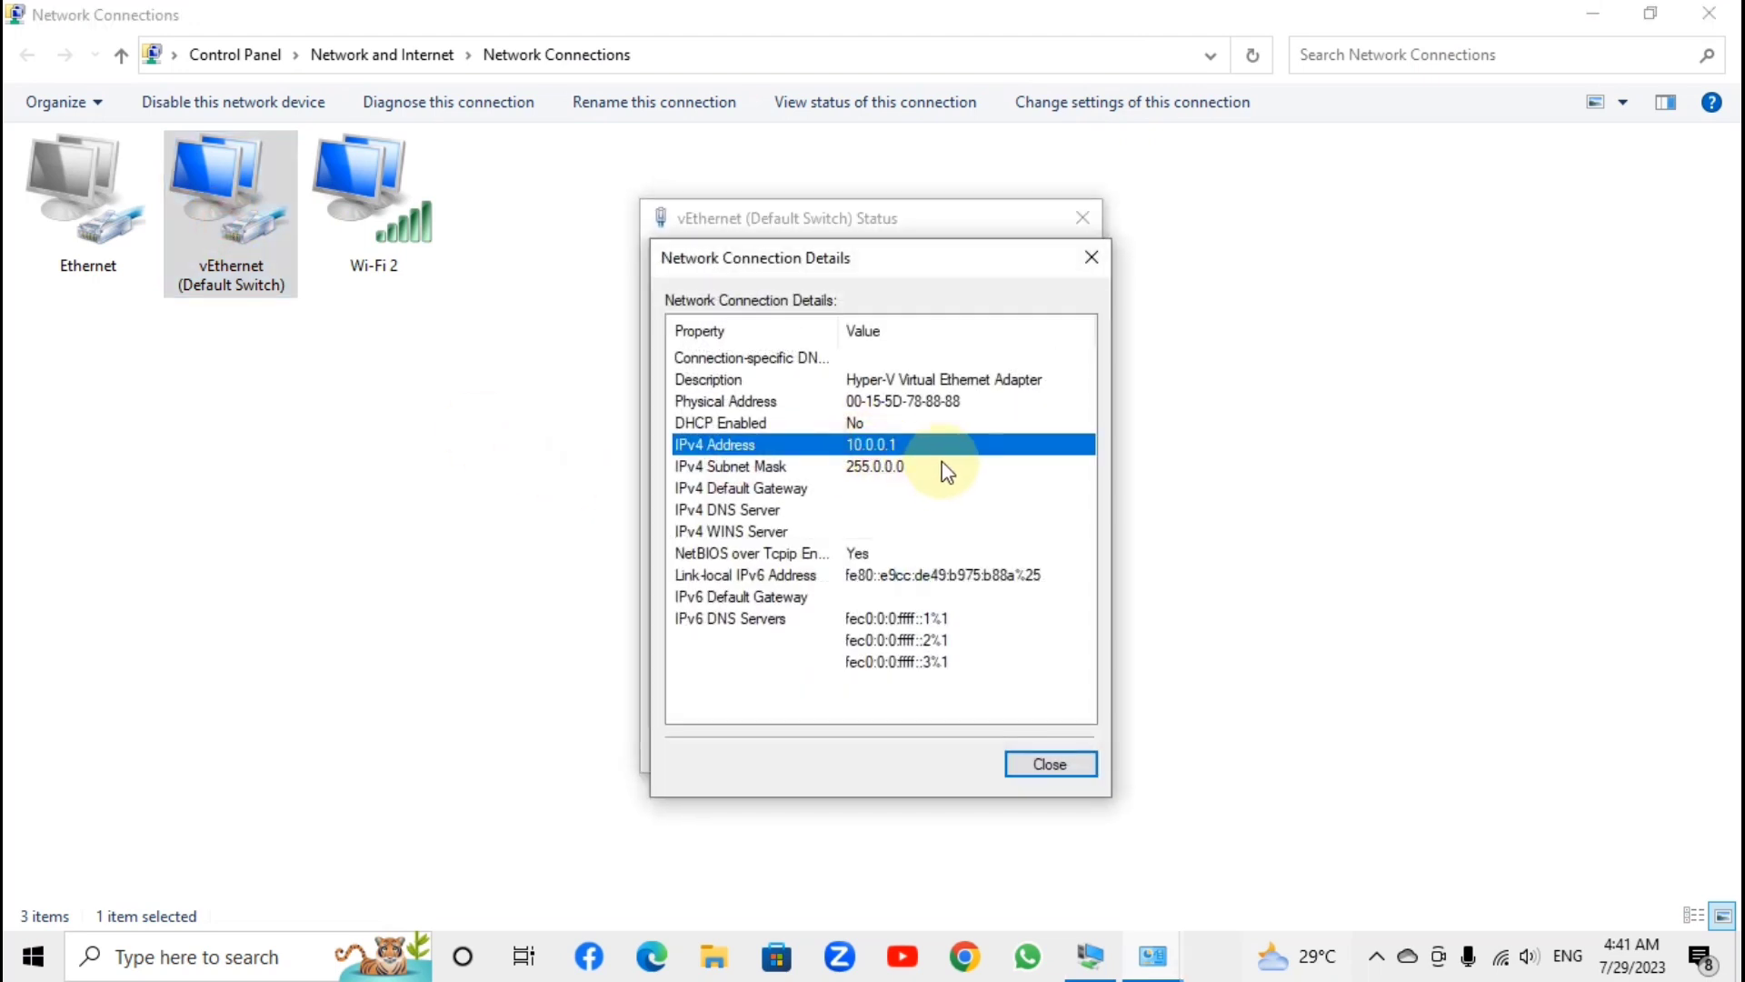
{"action": "left_click", "coordinate": [1091, 258]}
{"action": "left_click", "coordinate": [1082, 219]}
{"action": "left_click", "coordinate": [1709, 14]}
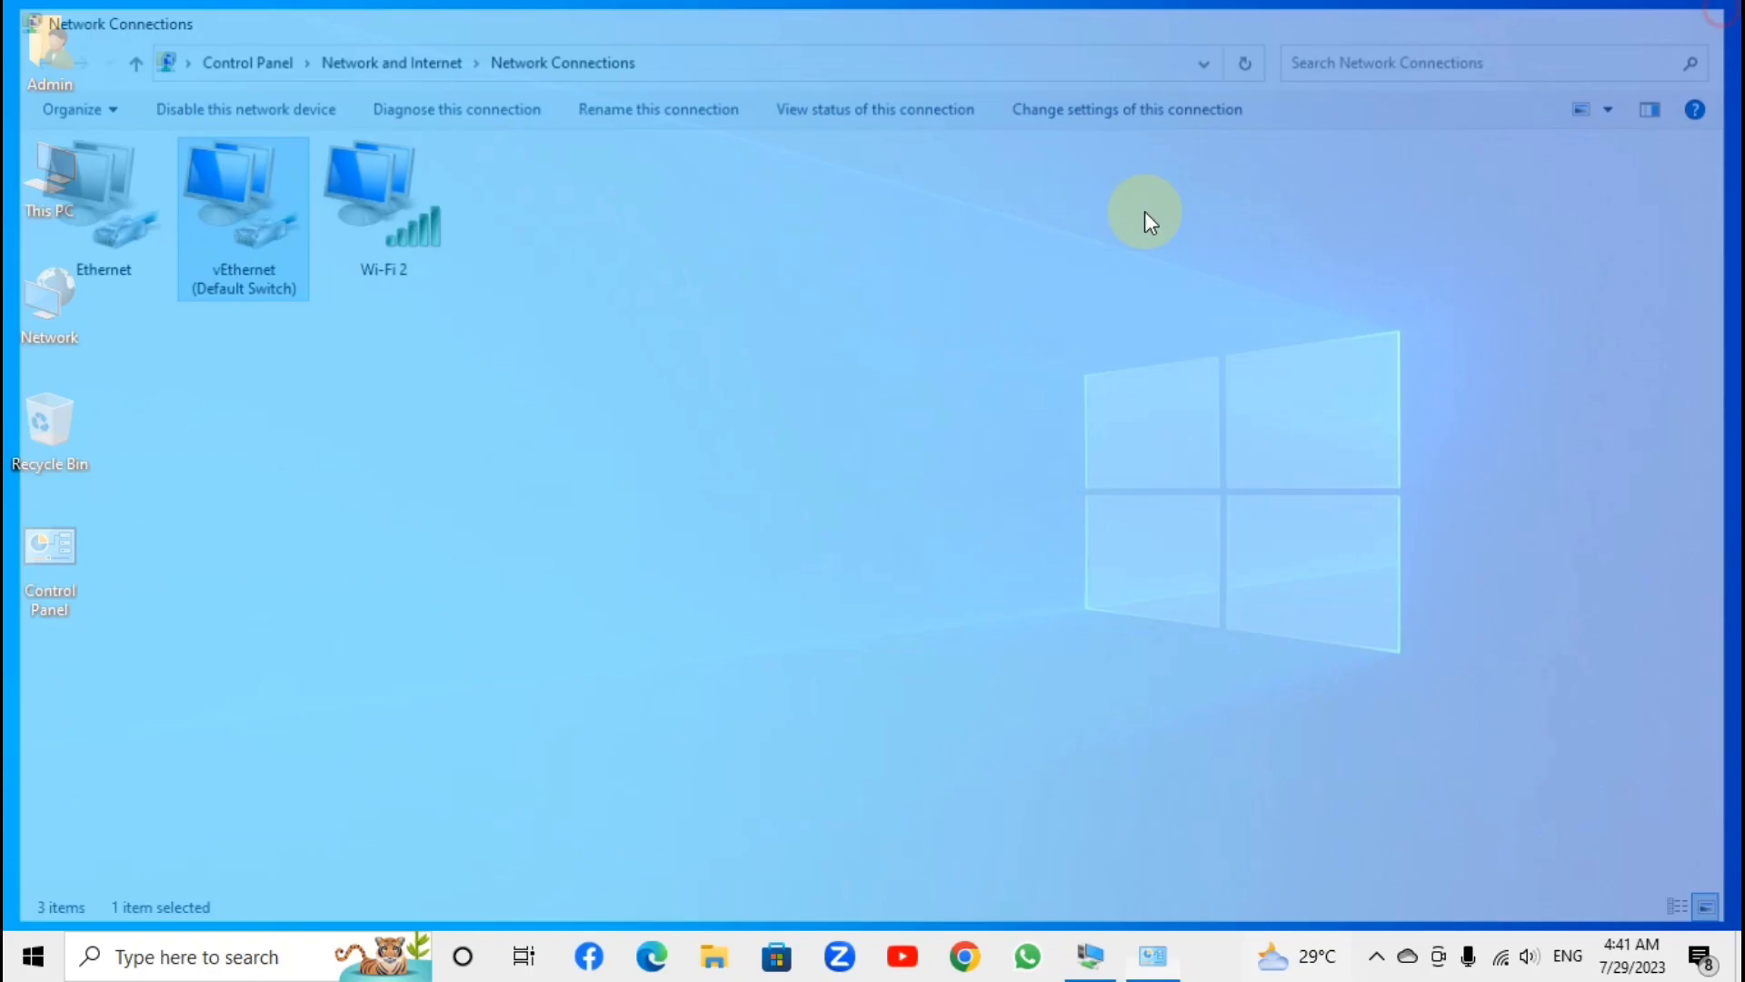
Step: Run ping 10.0.0.2 -t on the host, leave it running minimized and return to the 2K19 virtual machine
{"action": "key", "text": "super+r"}
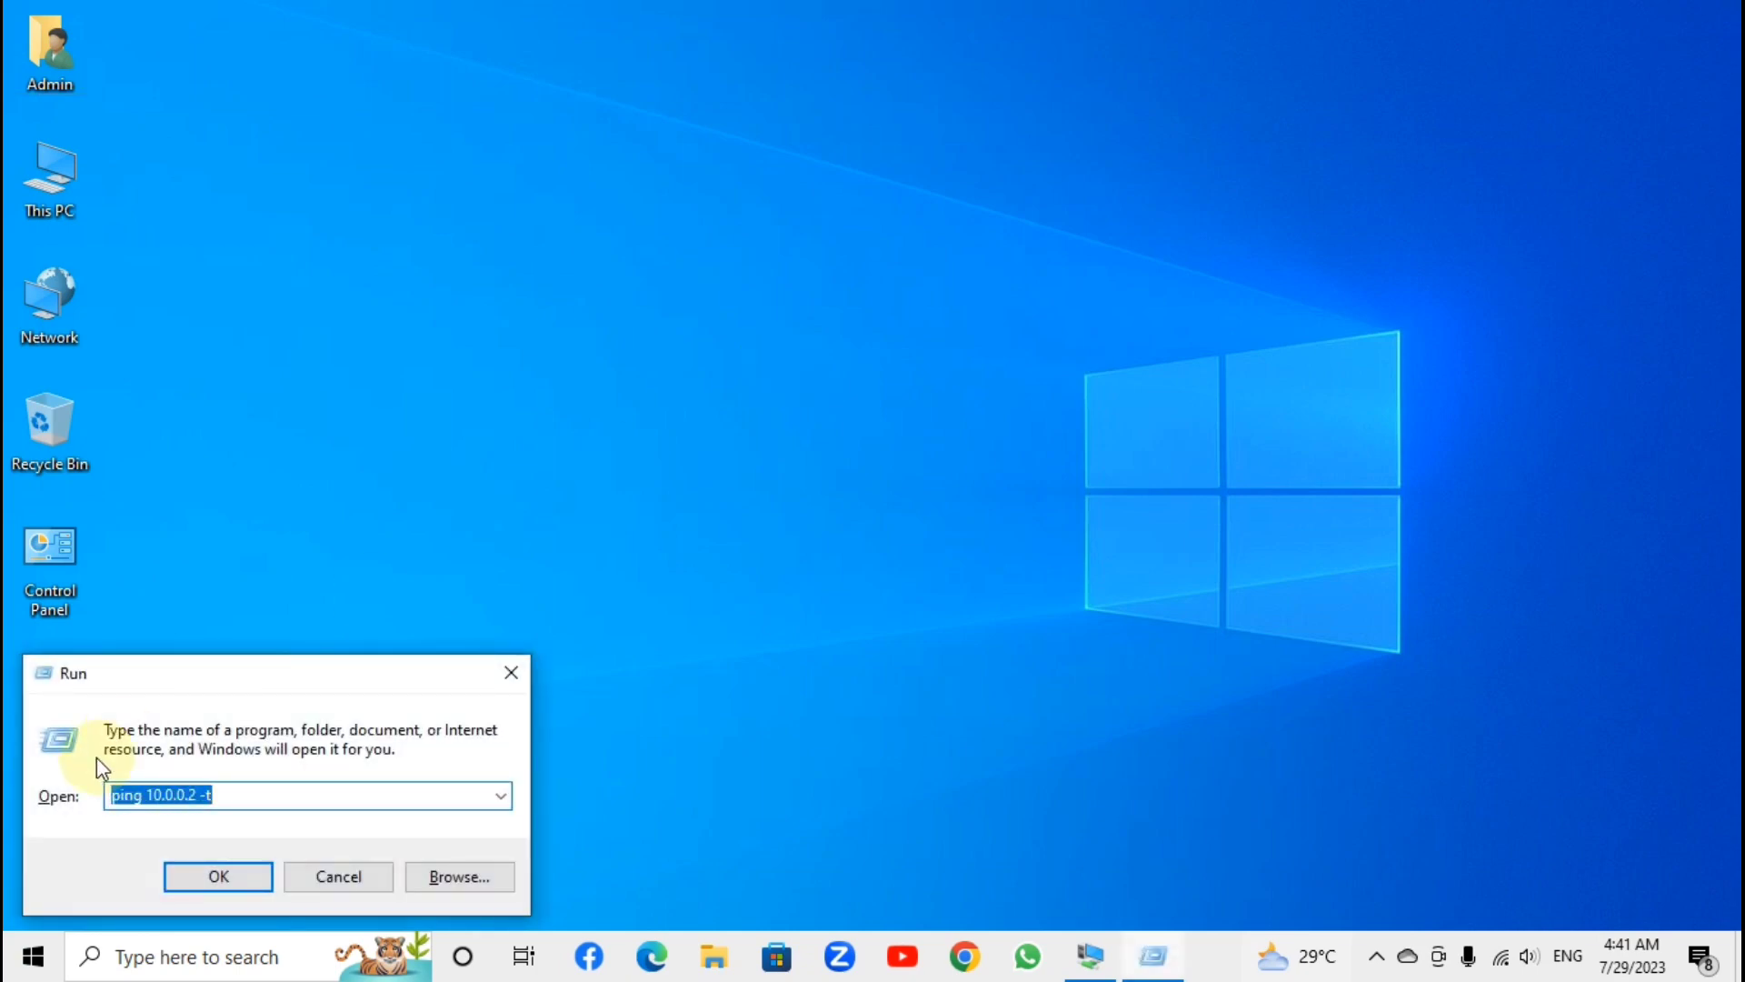
{"action": "key", "text": "Return"}
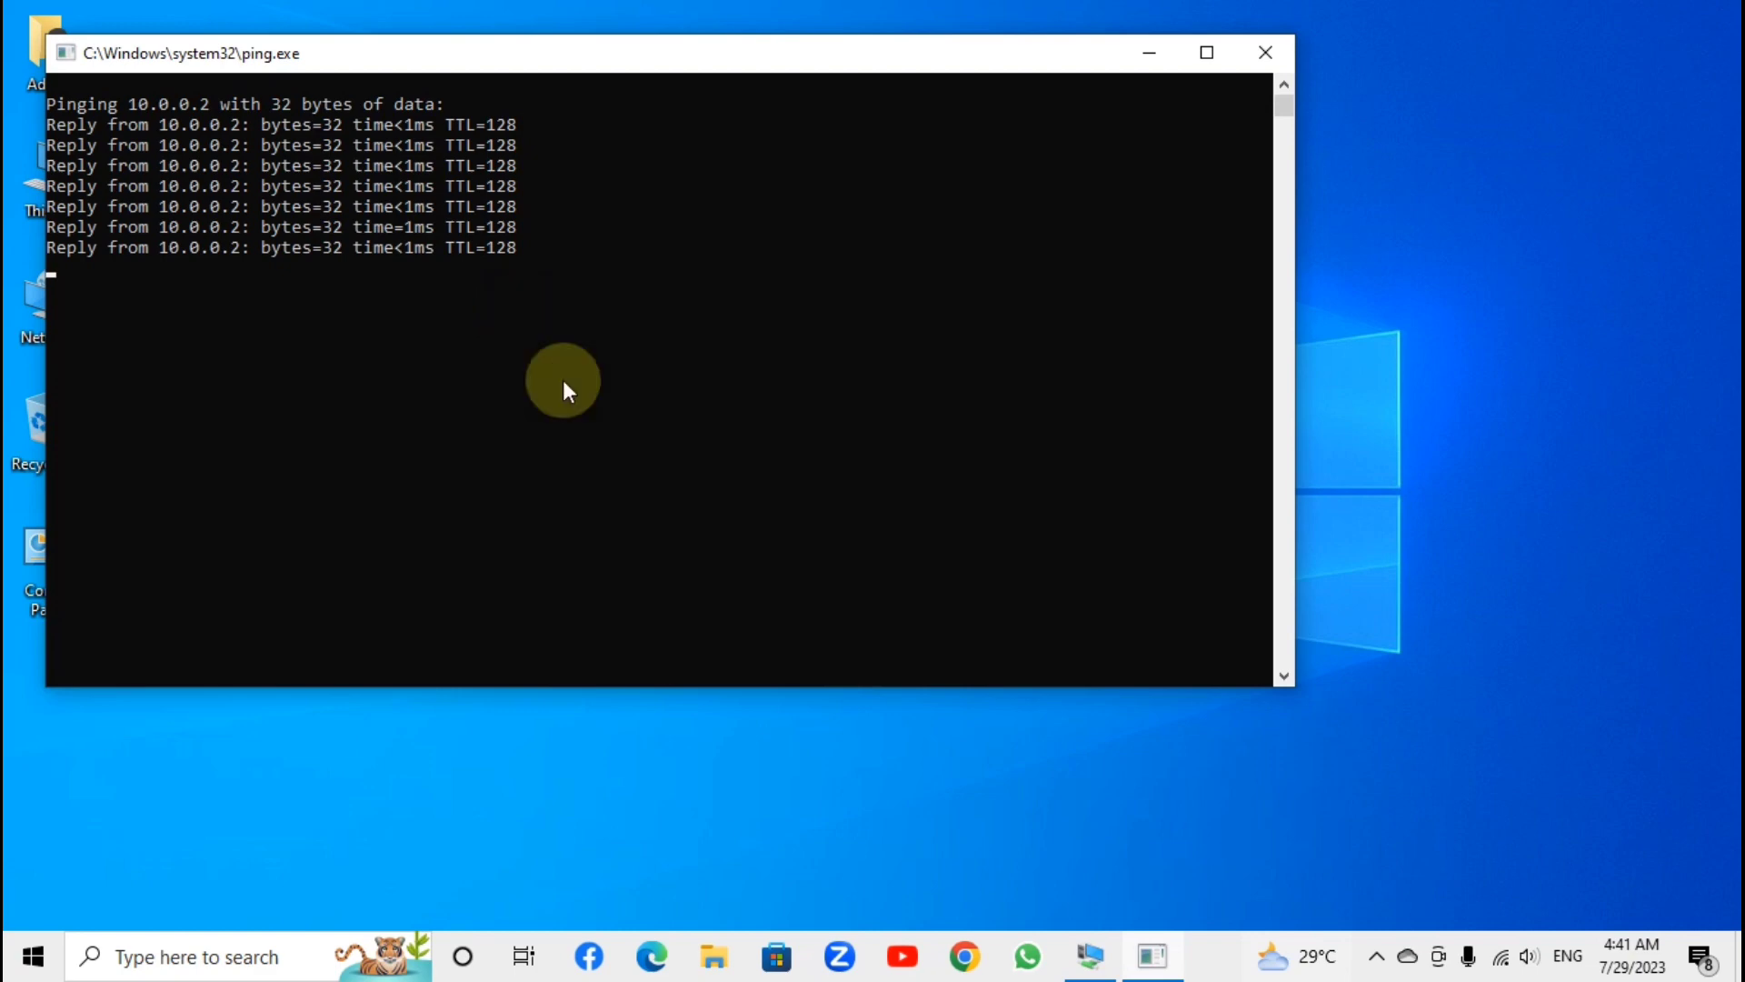
{"action": "left_click", "coordinate": [1152, 53]}
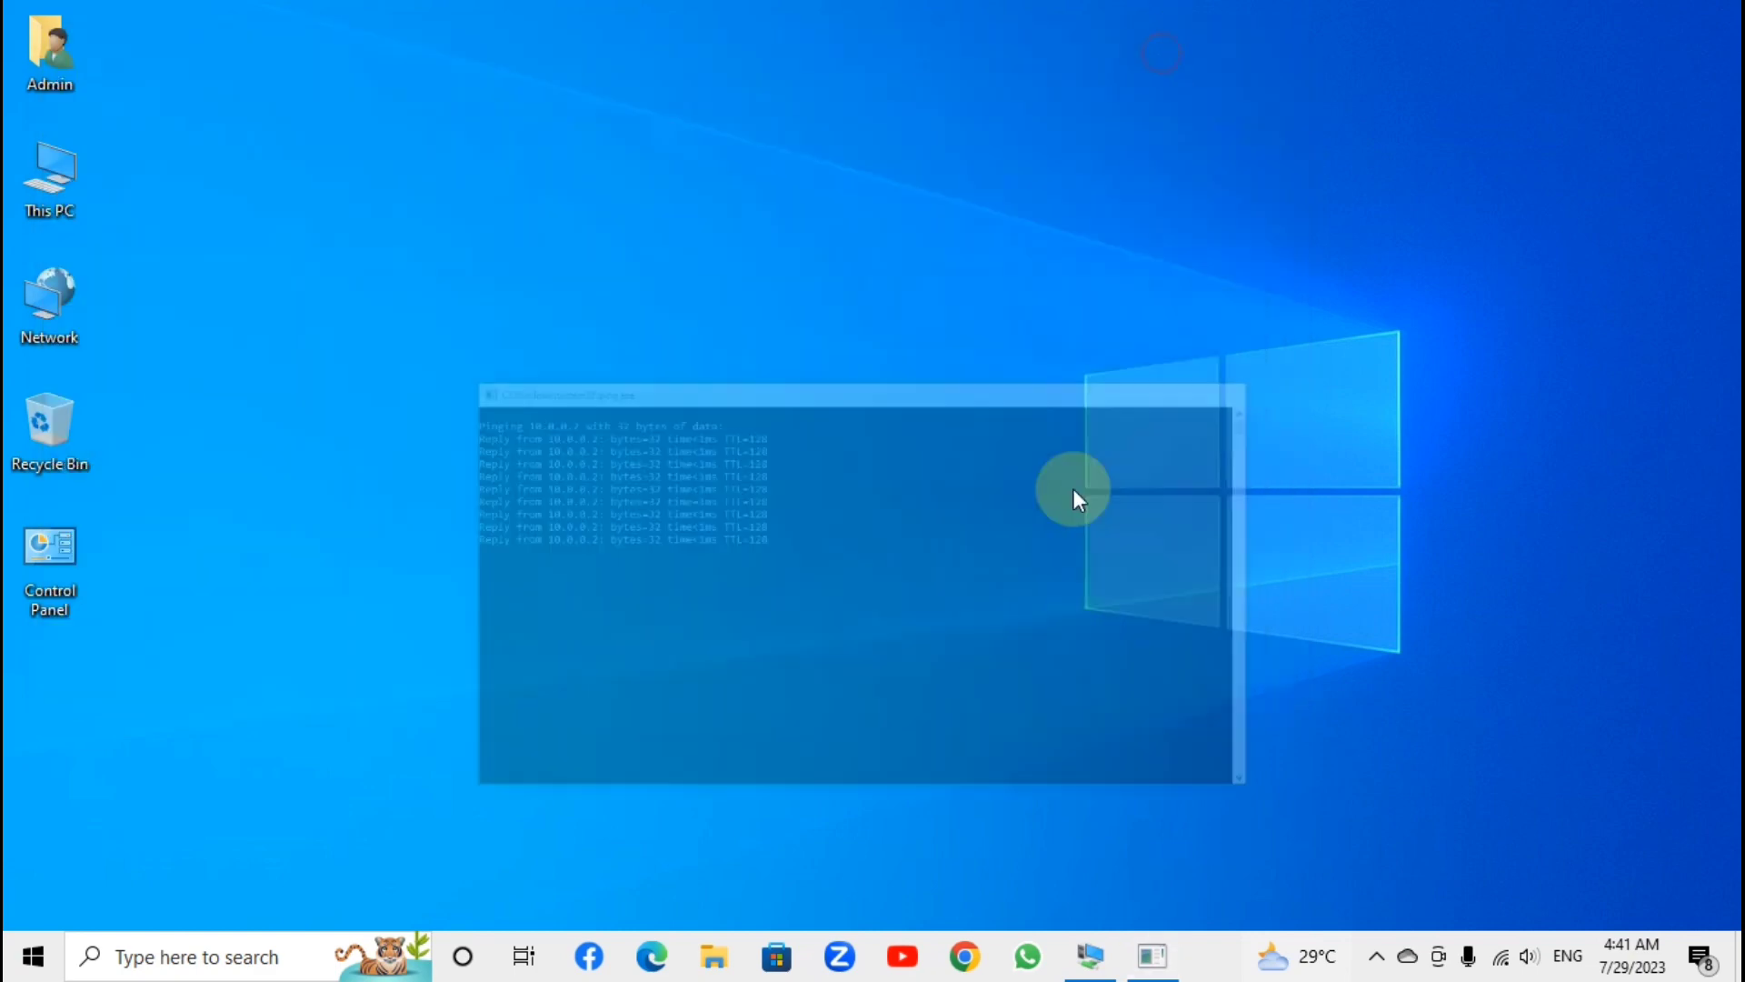
{"action": "left_click", "coordinate": [1087, 956]}
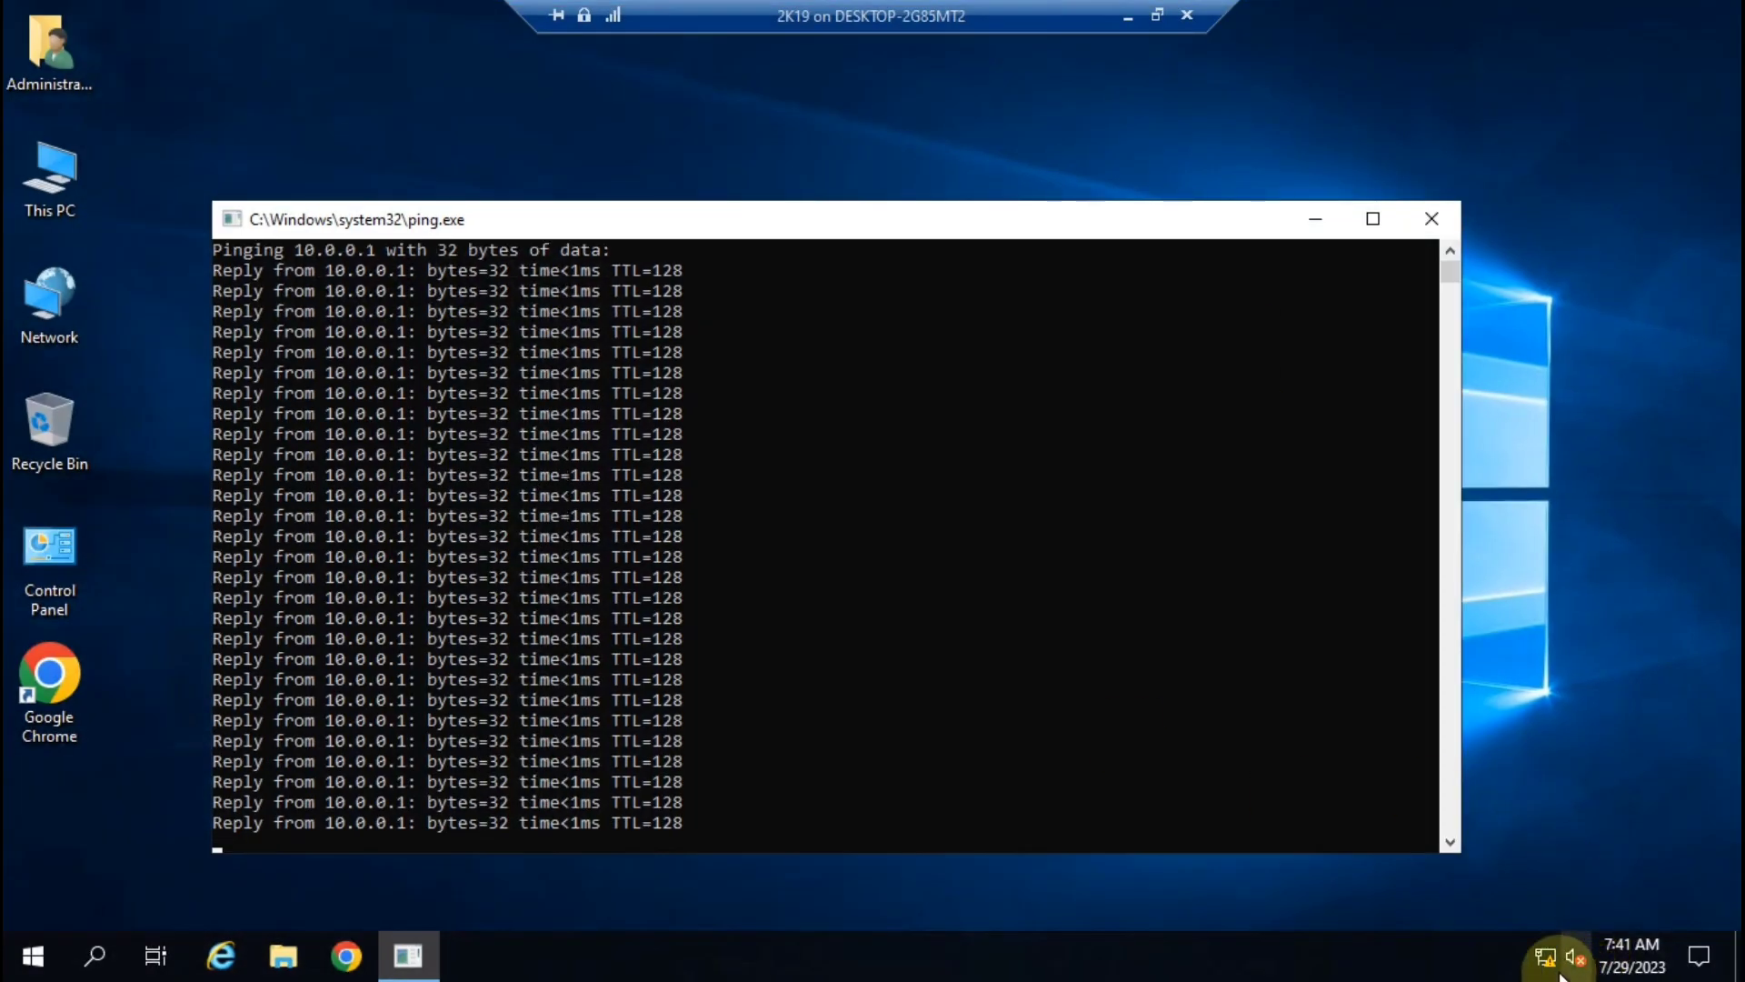
Step: Close the ping window in the 2K19 virtual machine, then minimize the machine and refresh the host desktop
{"action": "mouse_move", "coordinate": [1545, 965]}
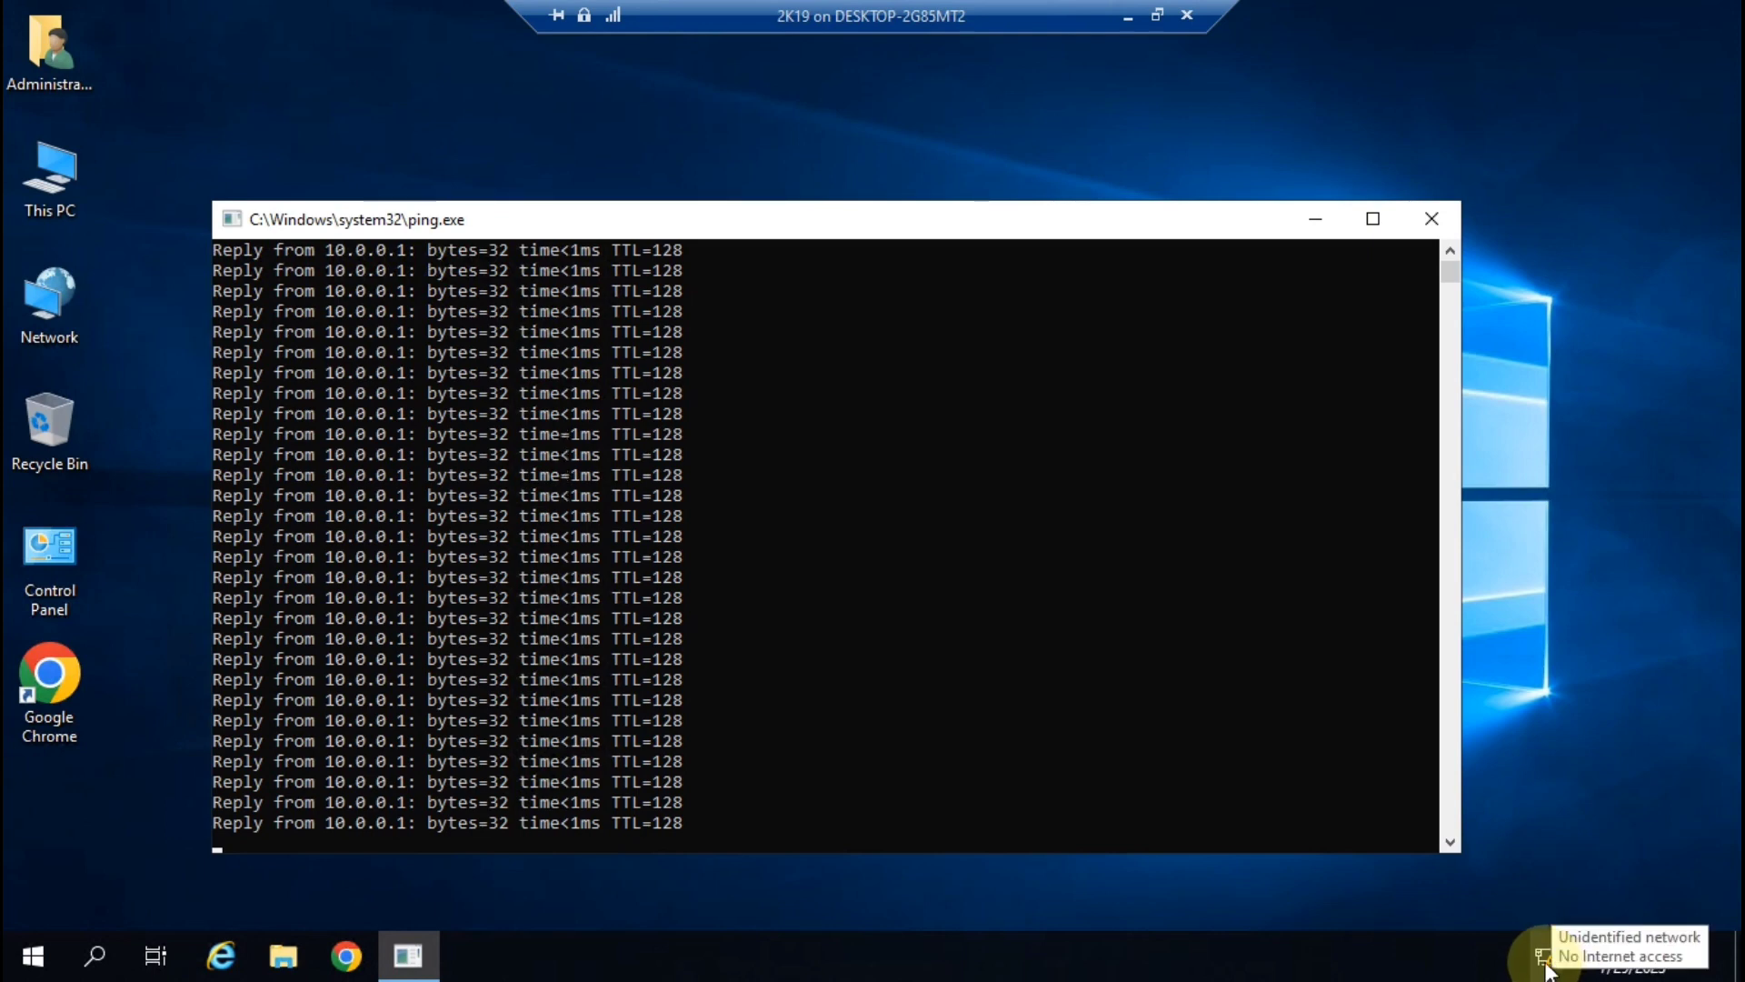
{"action": "left_click", "coordinate": [1432, 222]}
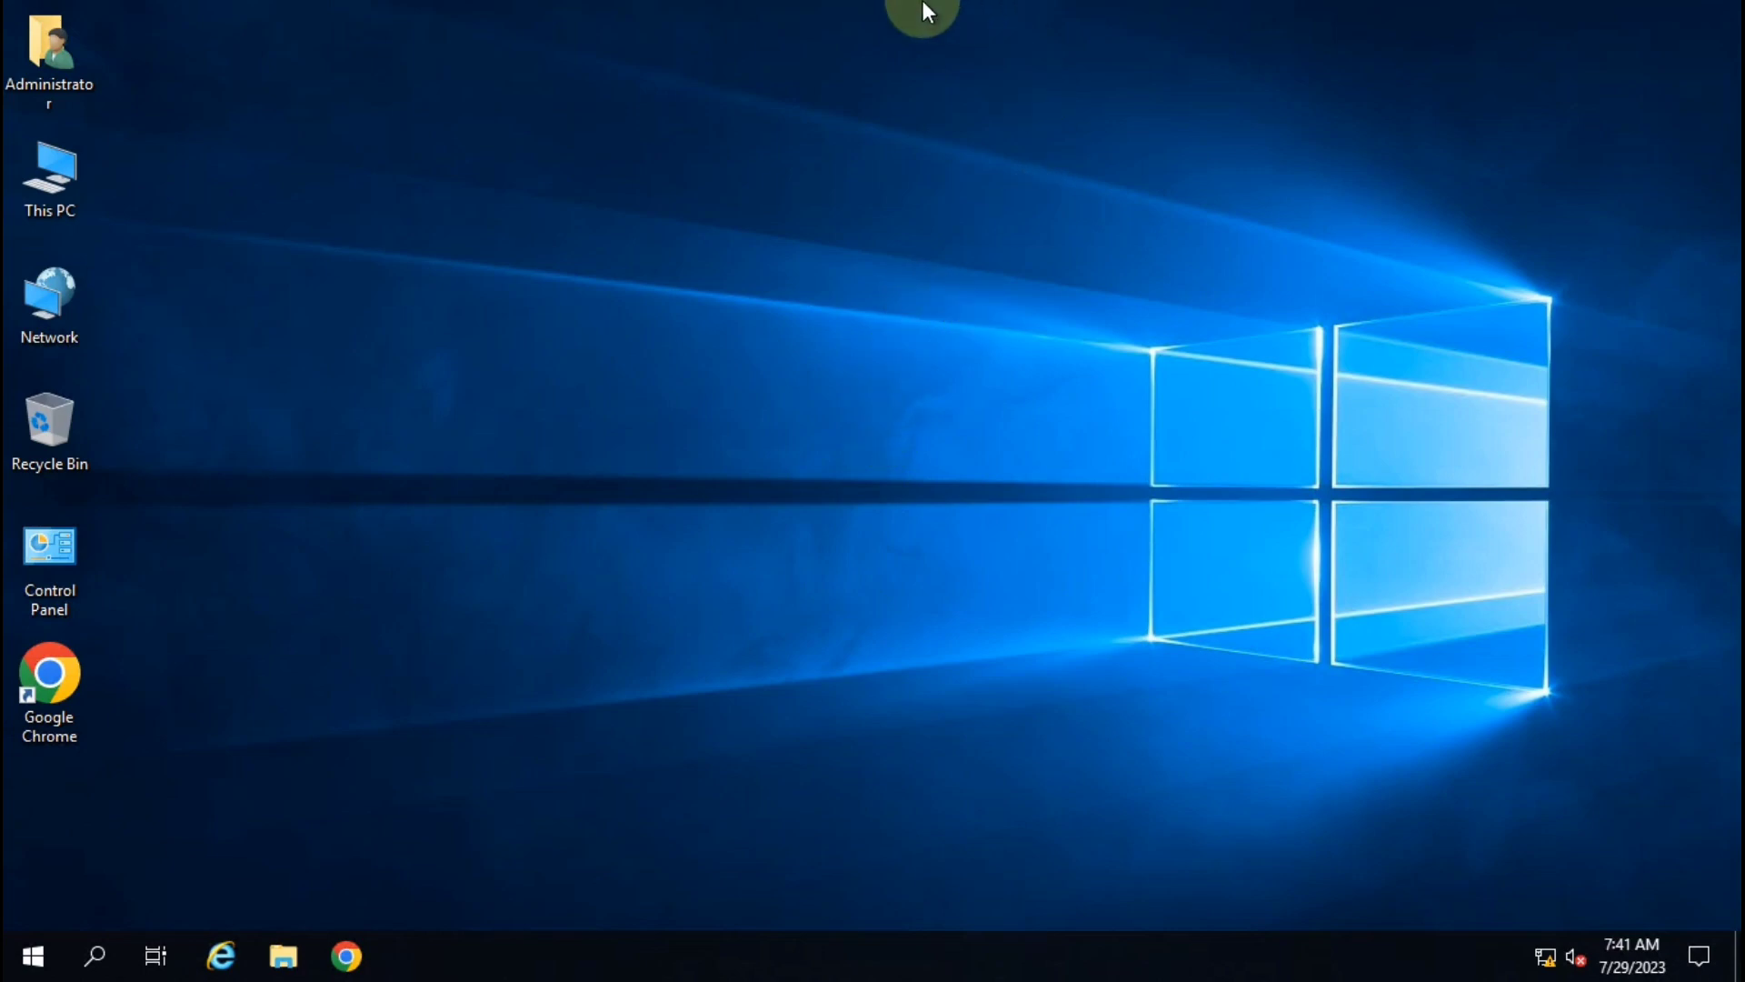
{"action": "mouse_move", "coordinate": [923, 2]}
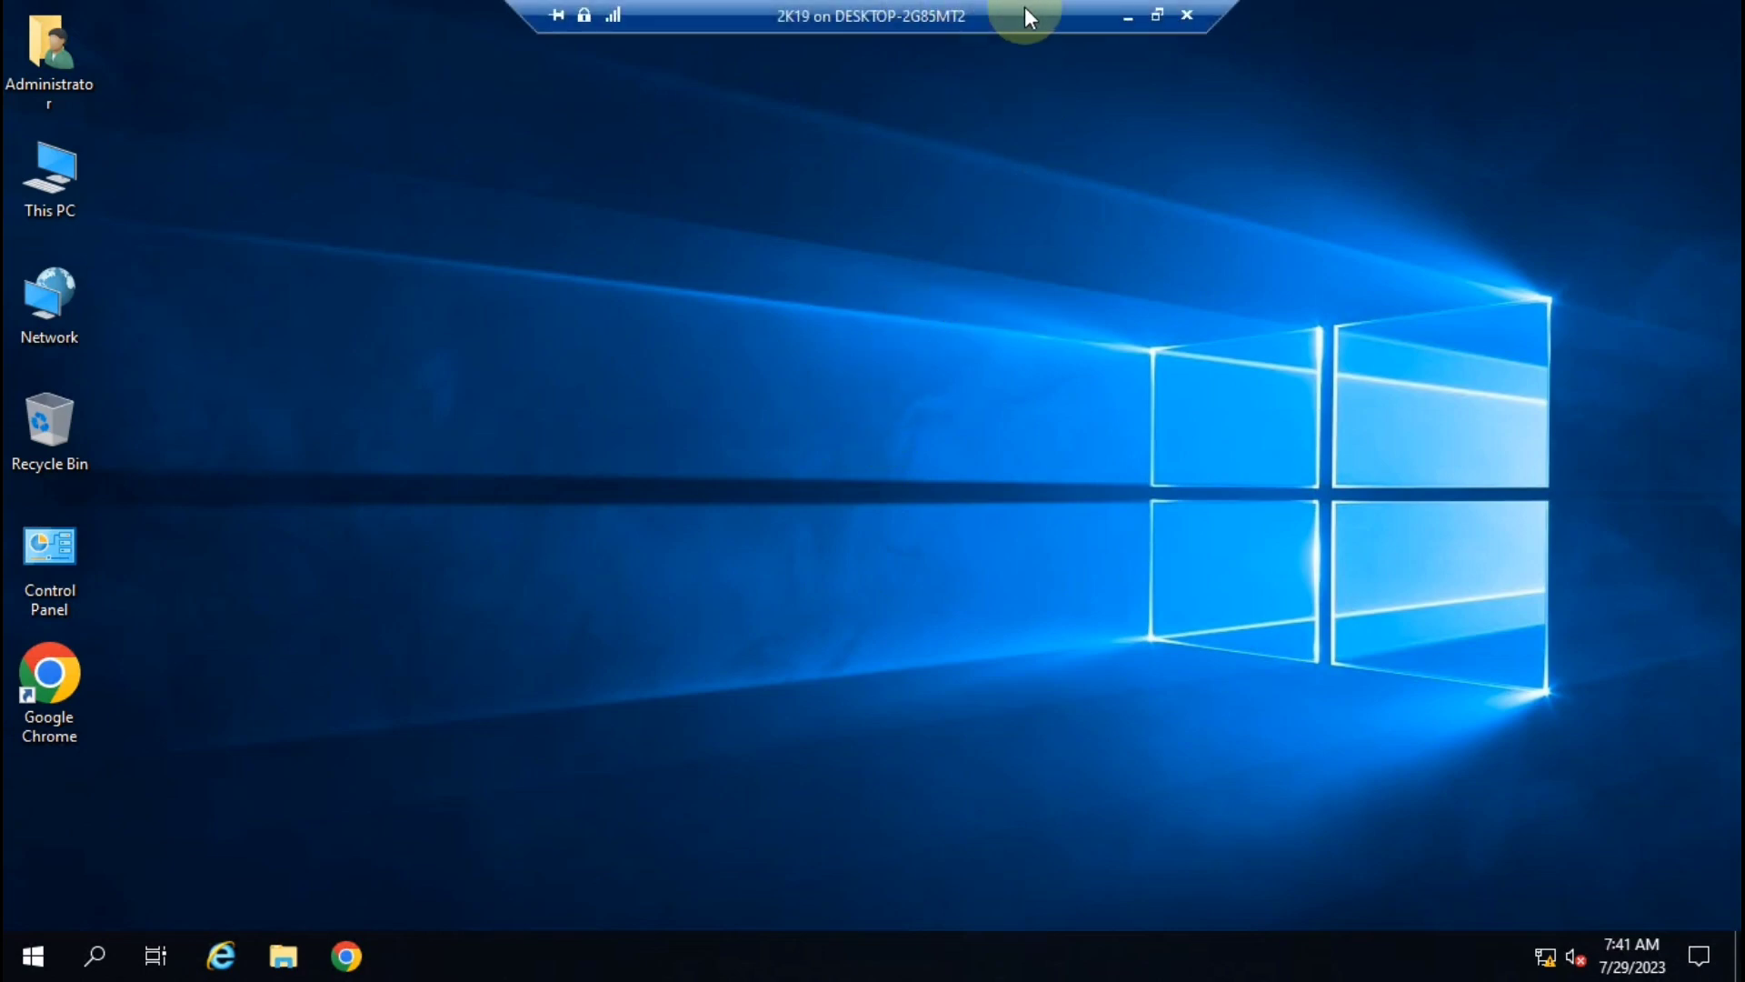
{"action": "left_click", "coordinate": [1125, 20]}
{"action": "right_click", "coordinate": [658, 168]}
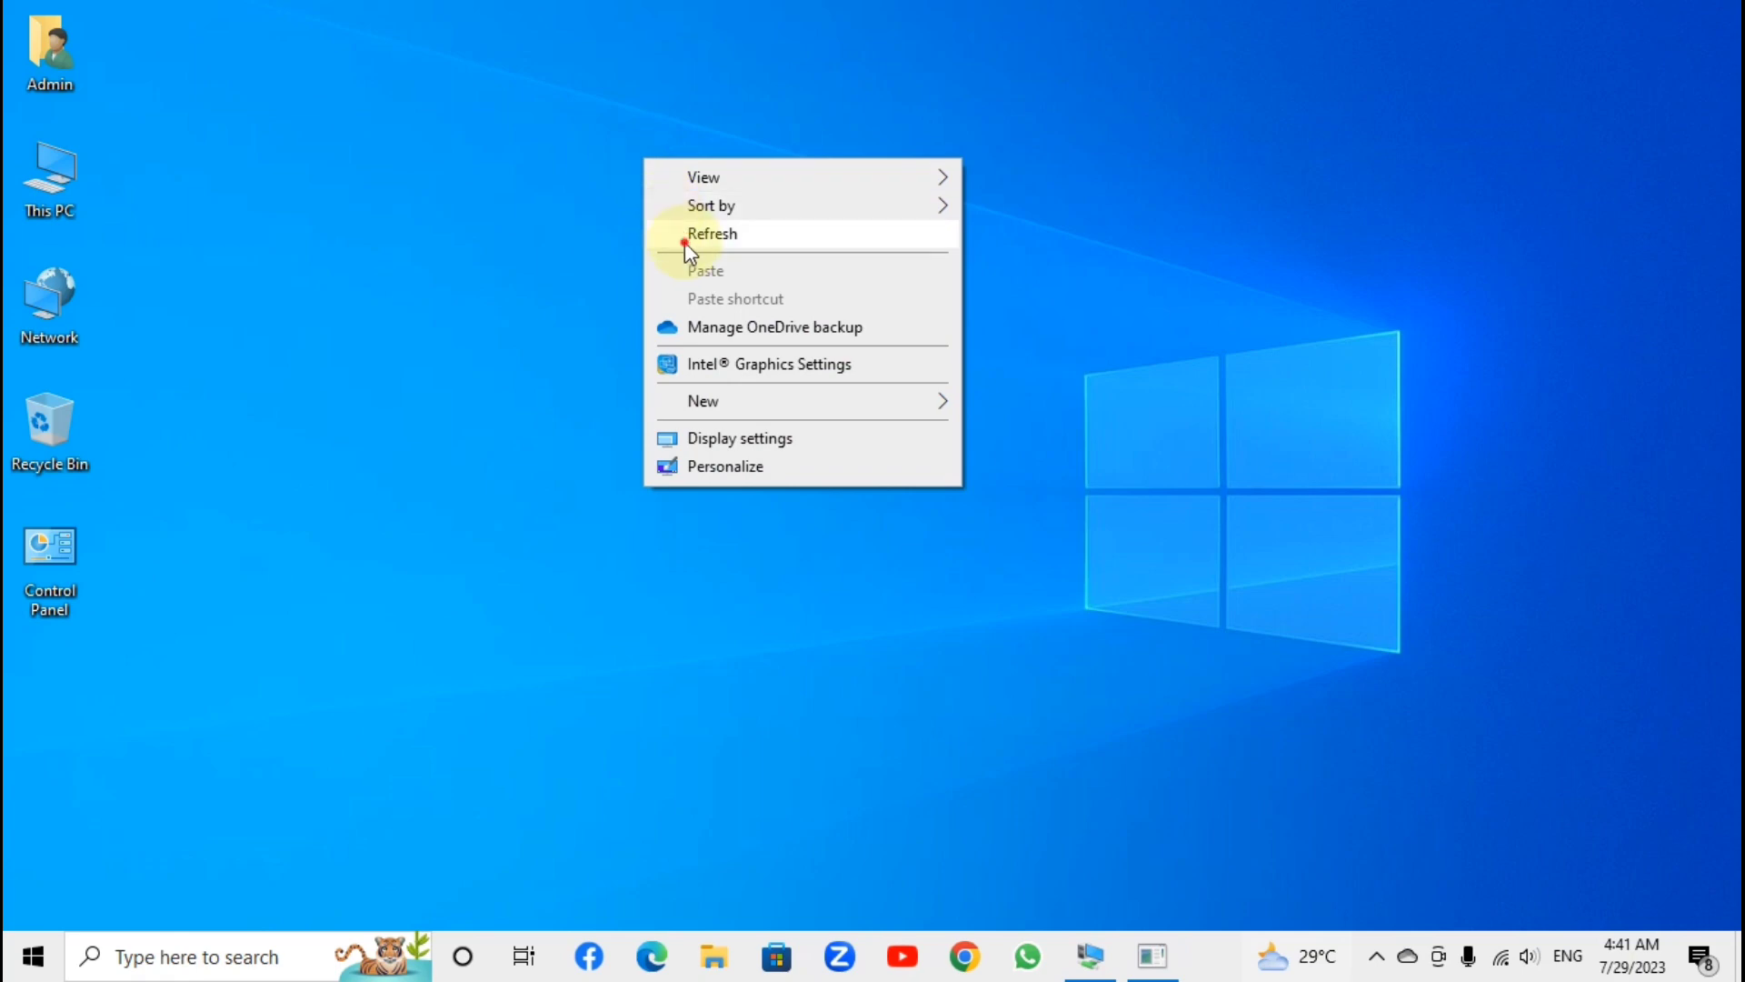
{"action": "left_click", "coordinate": [685, 242]}
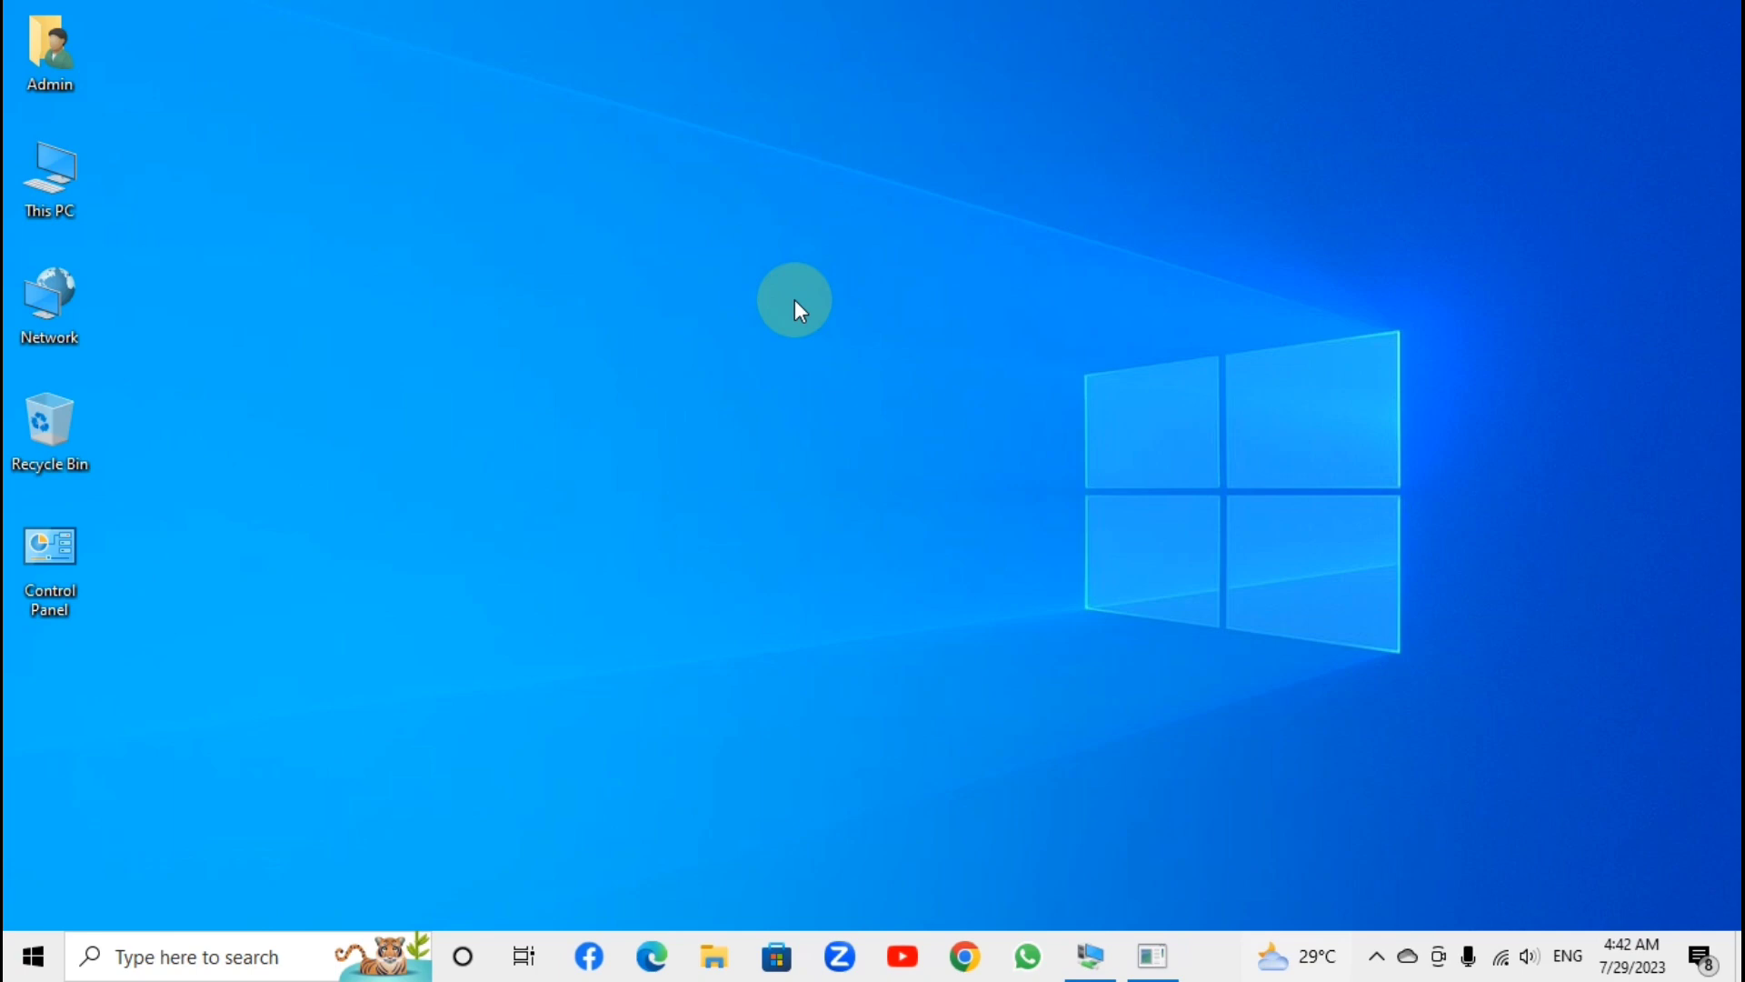
Step: Open the host's Network Connections with ncpa.cpl and look over the vEthernet (Default Switch) and Wi-Fi 2 adapters
{"action": "key", "text": "super+r"}
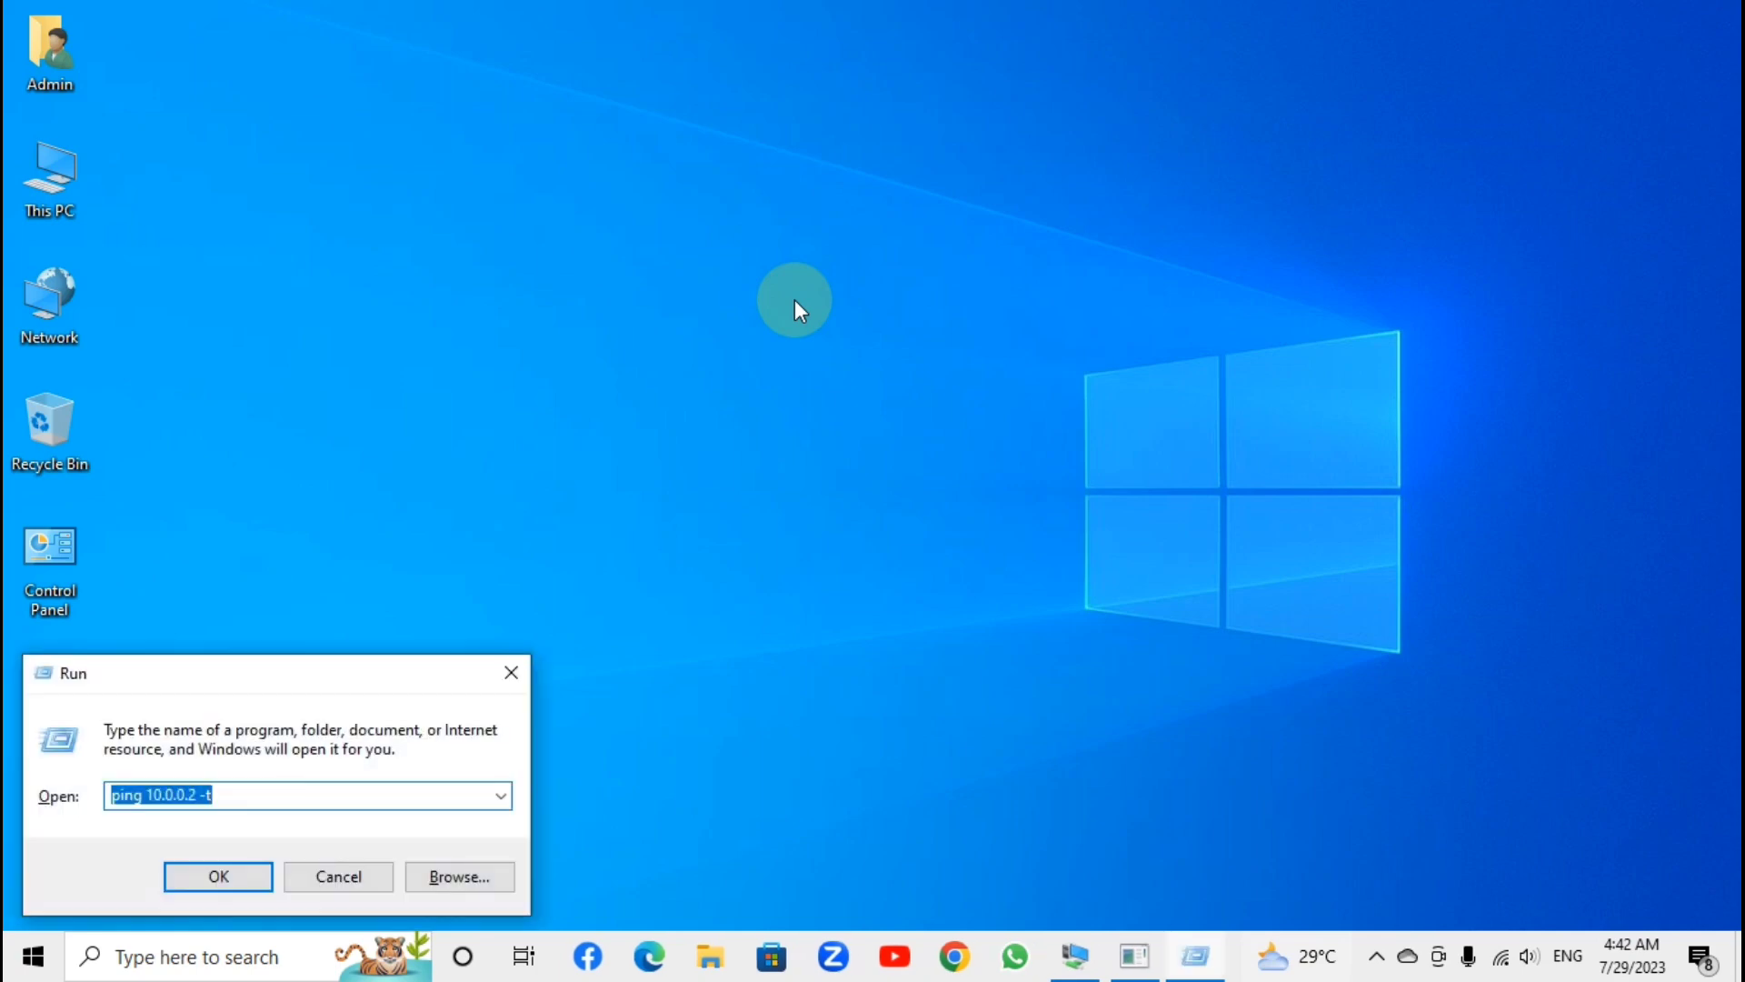
{"action": "type", "text": "ncpa.cpl"}
{"action": "key", "text": "Return"}
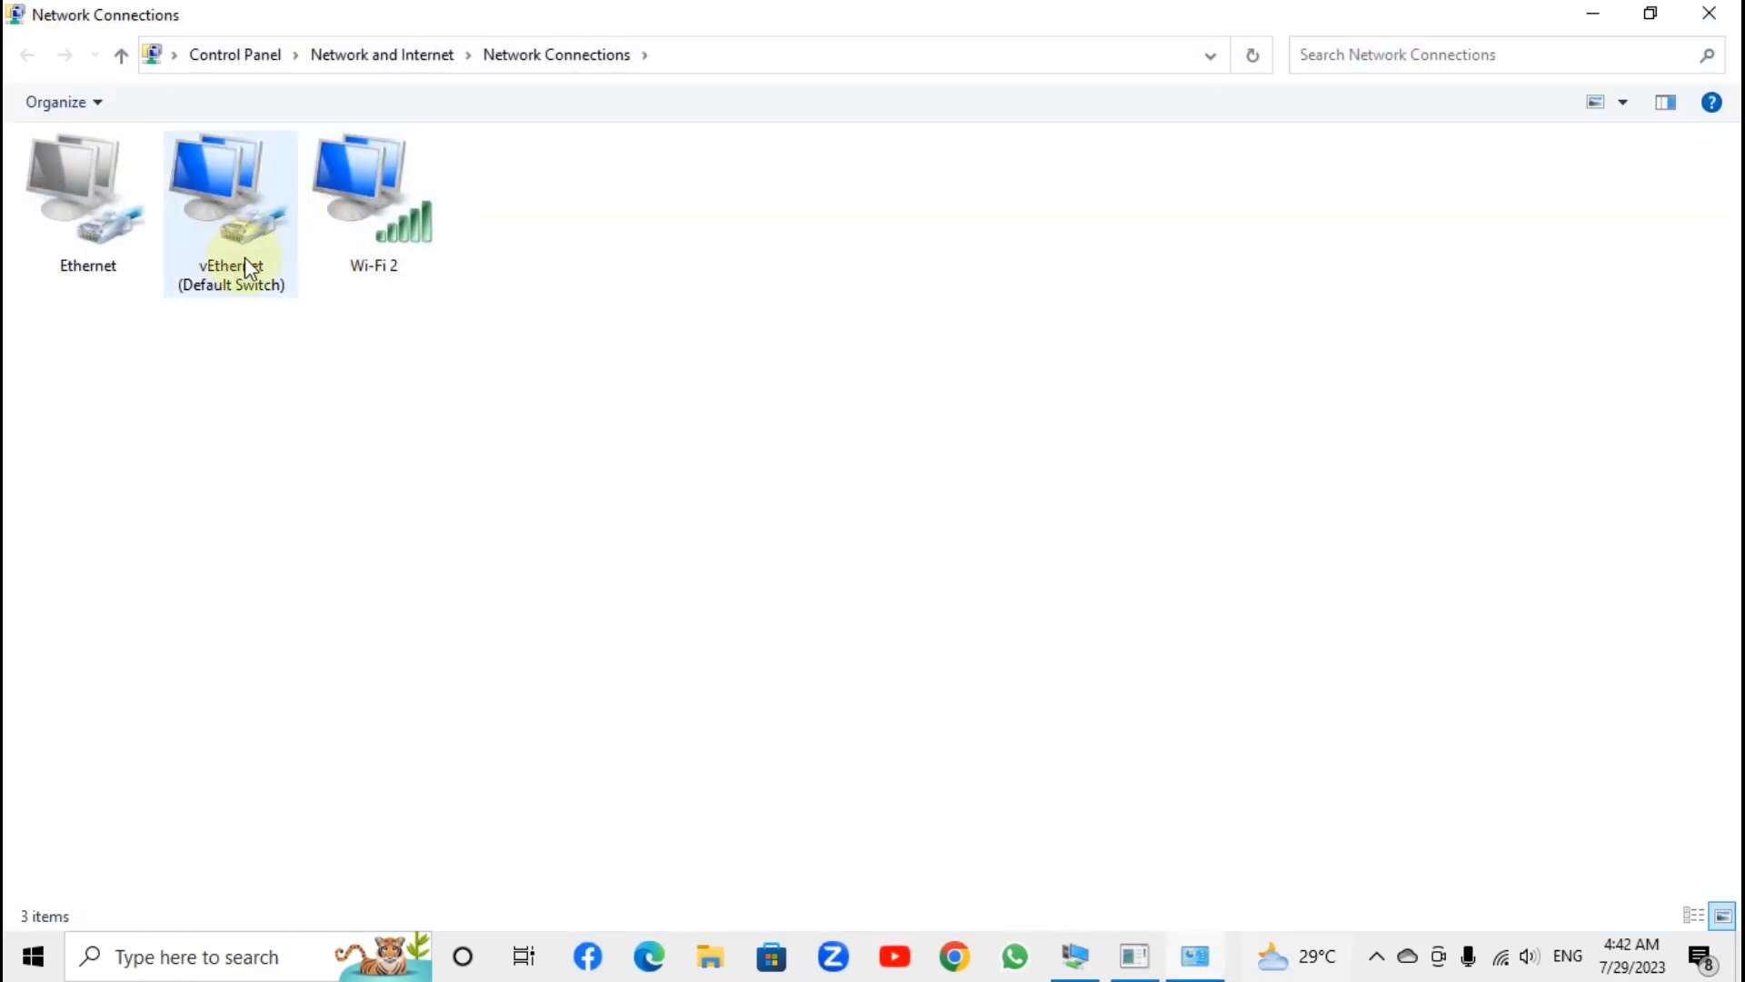
{"action": "left_click_drag", "start_coordinate": [498, 390], "coordinate": [172, 140]}
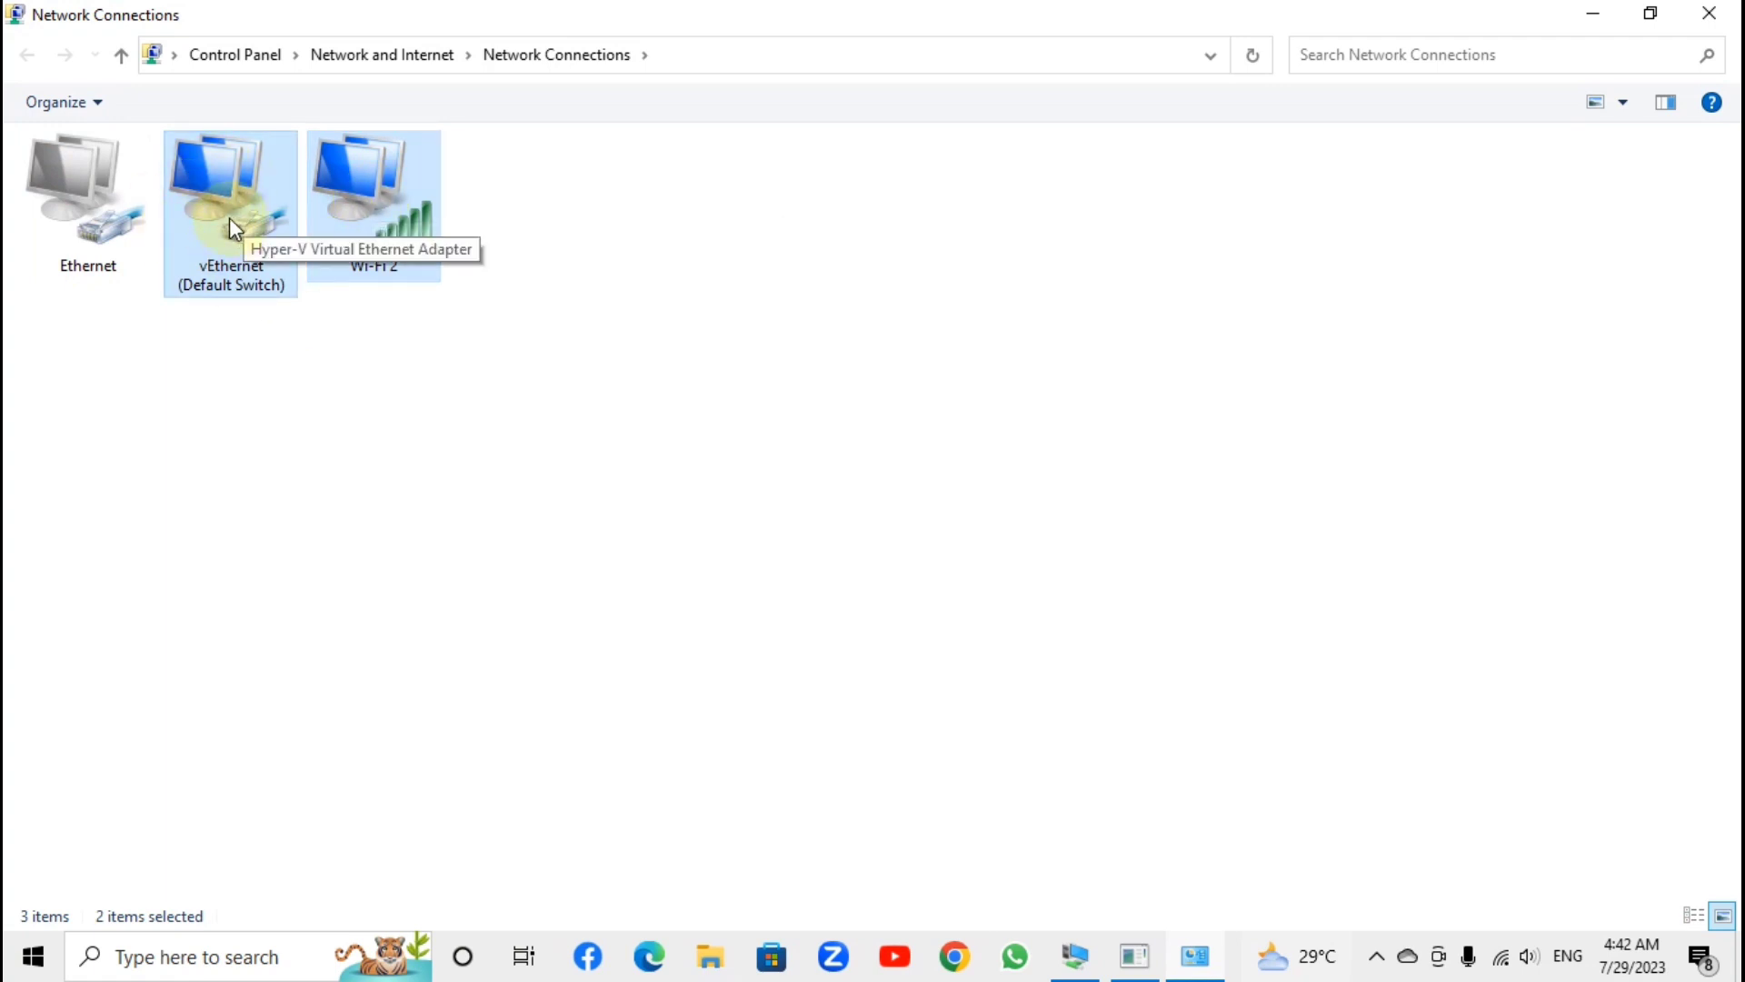
{"action": "left_click", "coordinate": [275, 468]}
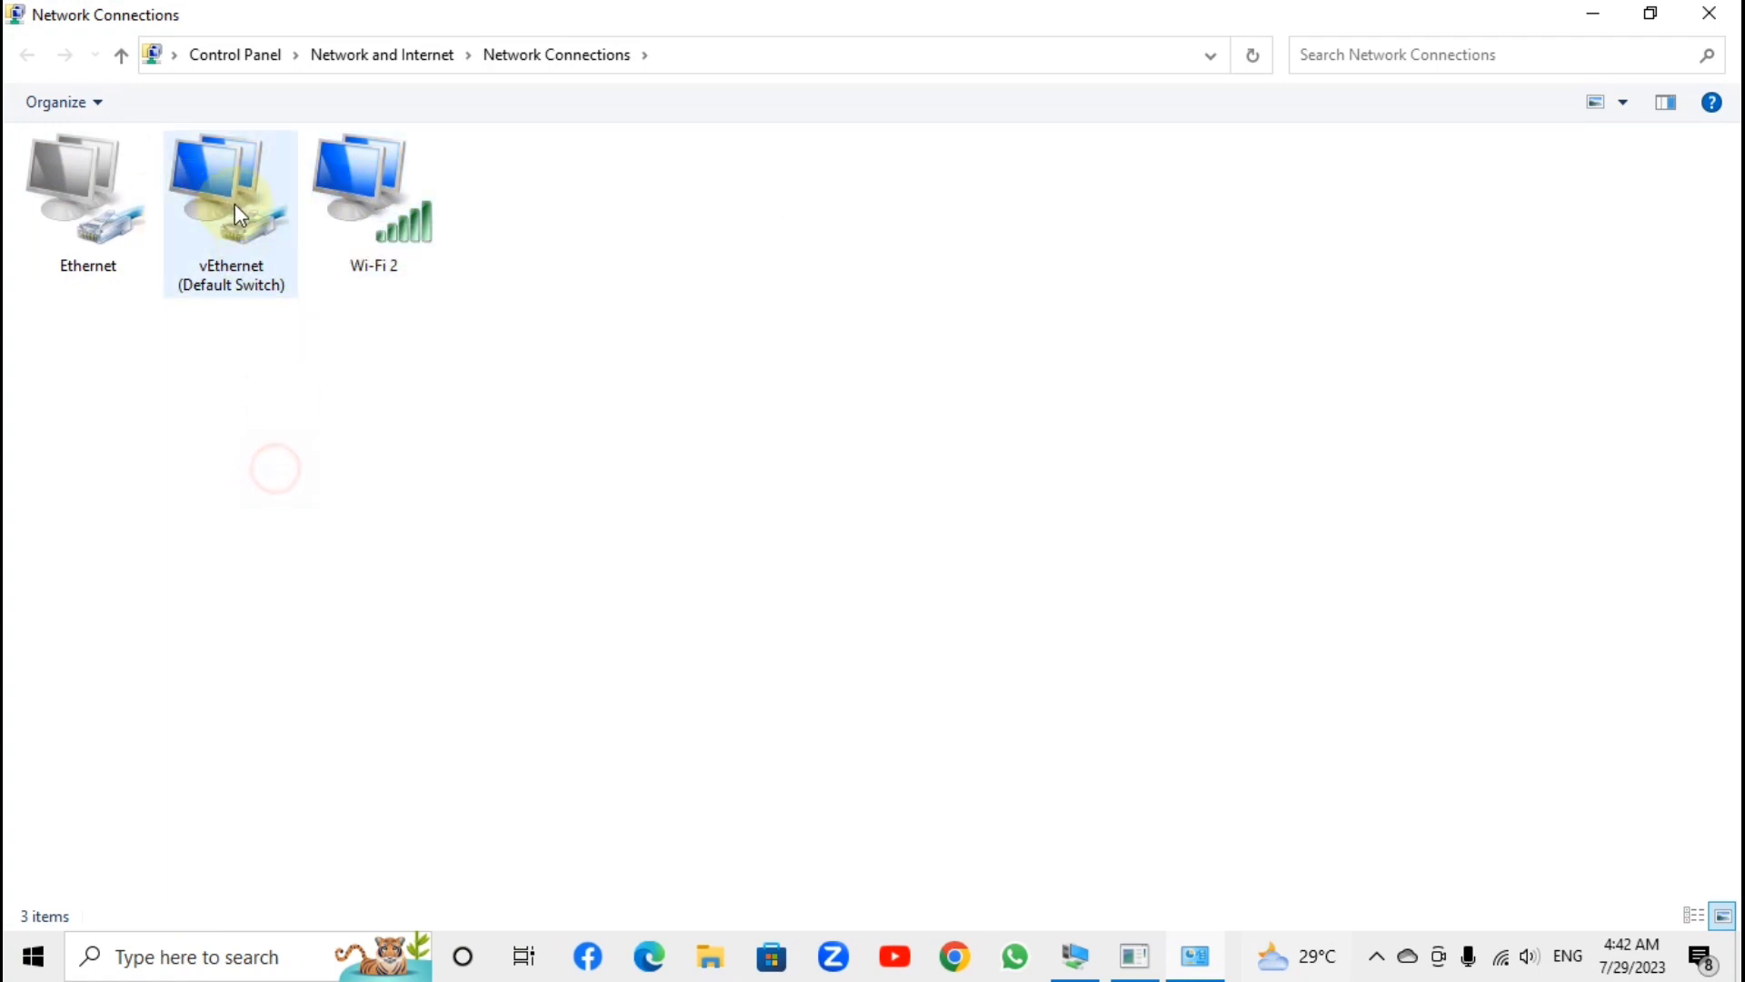
{"action": "left_click", "coordinate": [238, 216]}
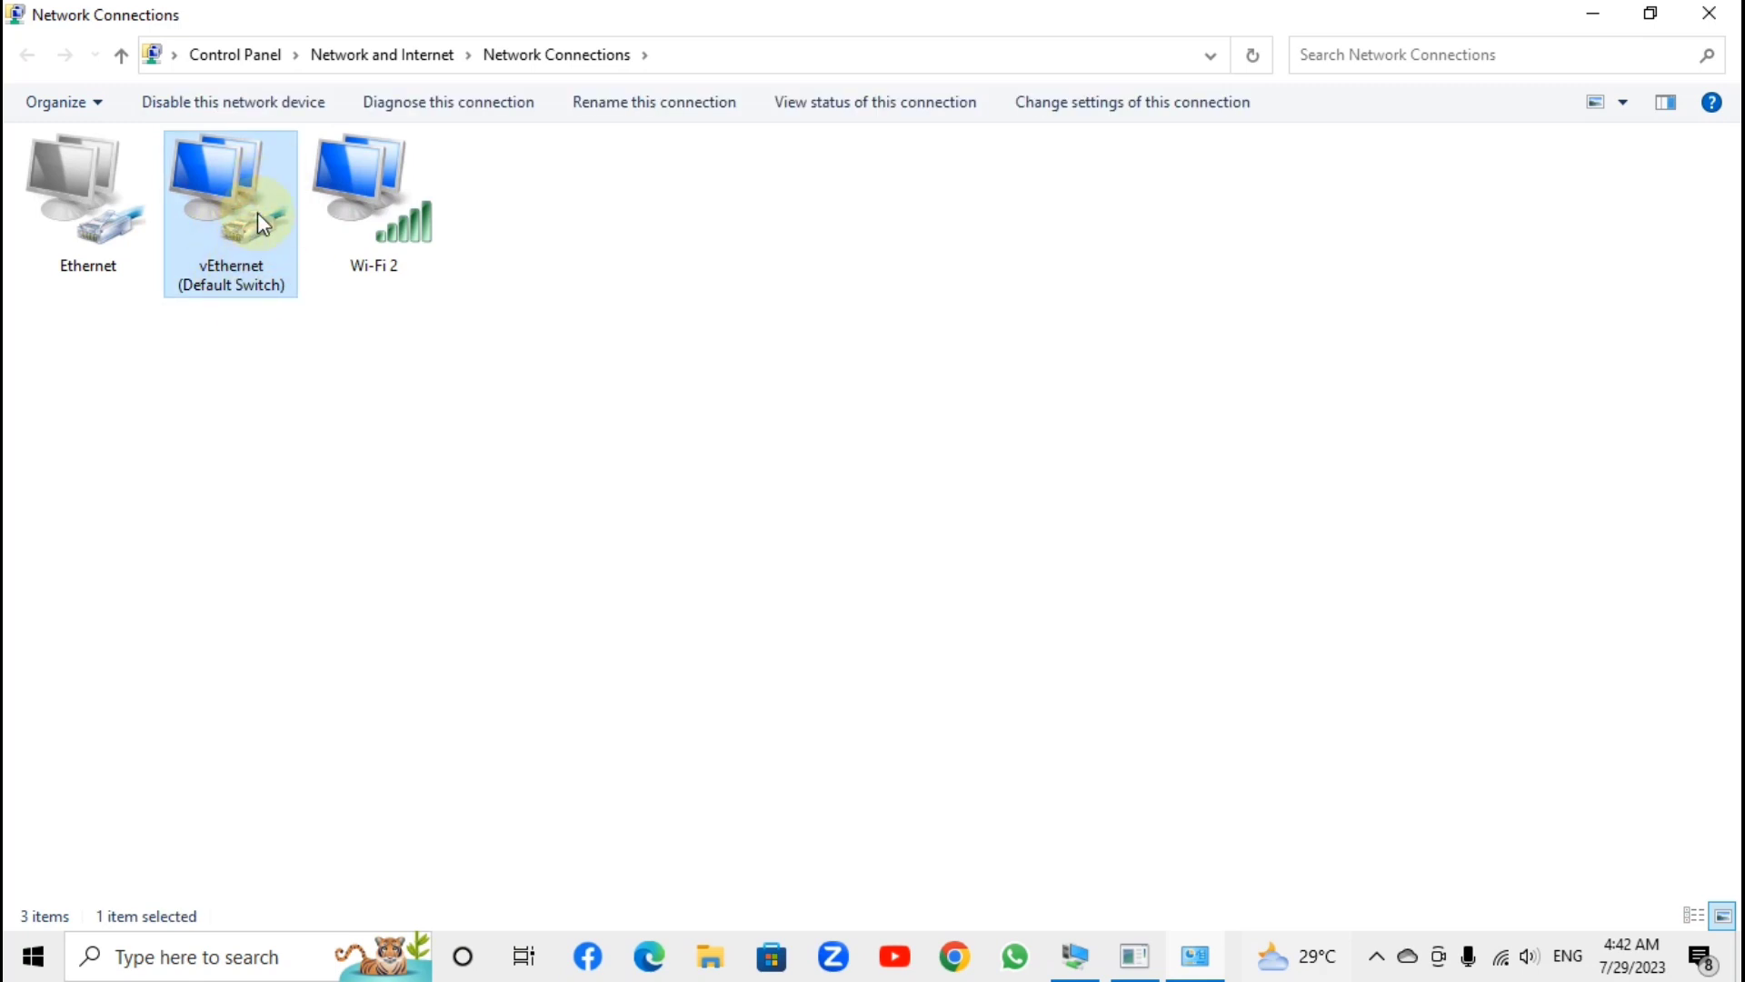
{"action": "left_click", "coordinate": [607, 329]}
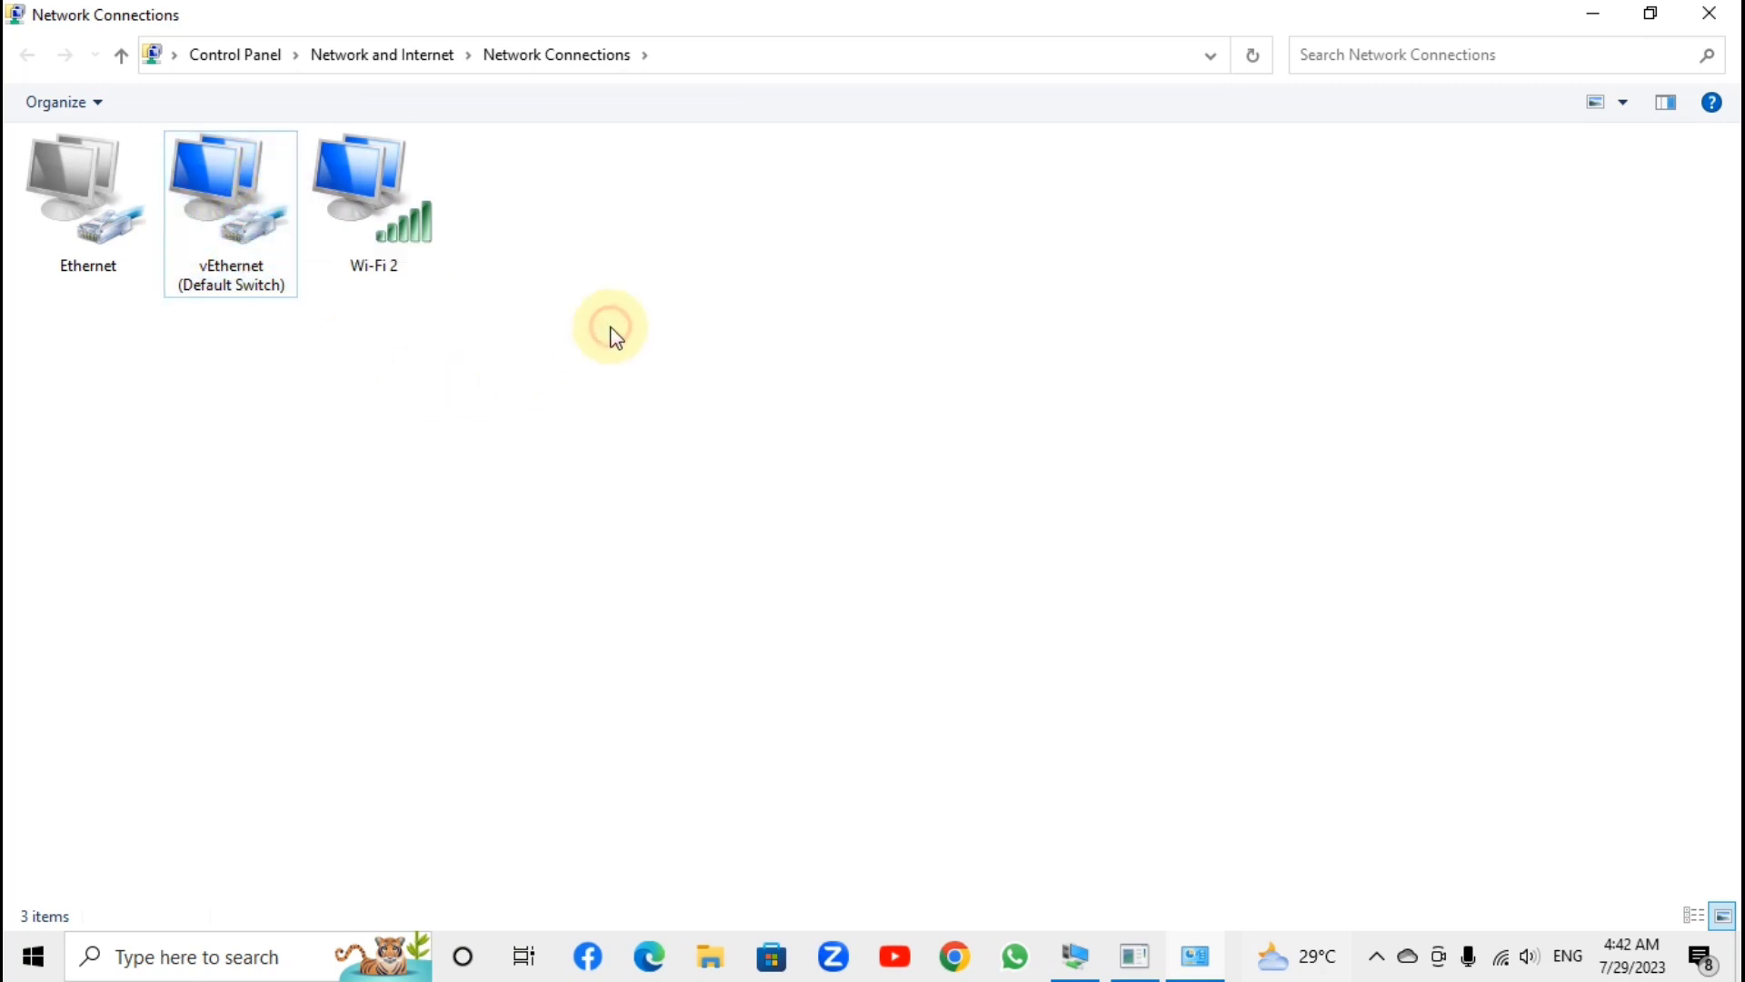
{"action": "left_click", "coordinate": [395, 204]}
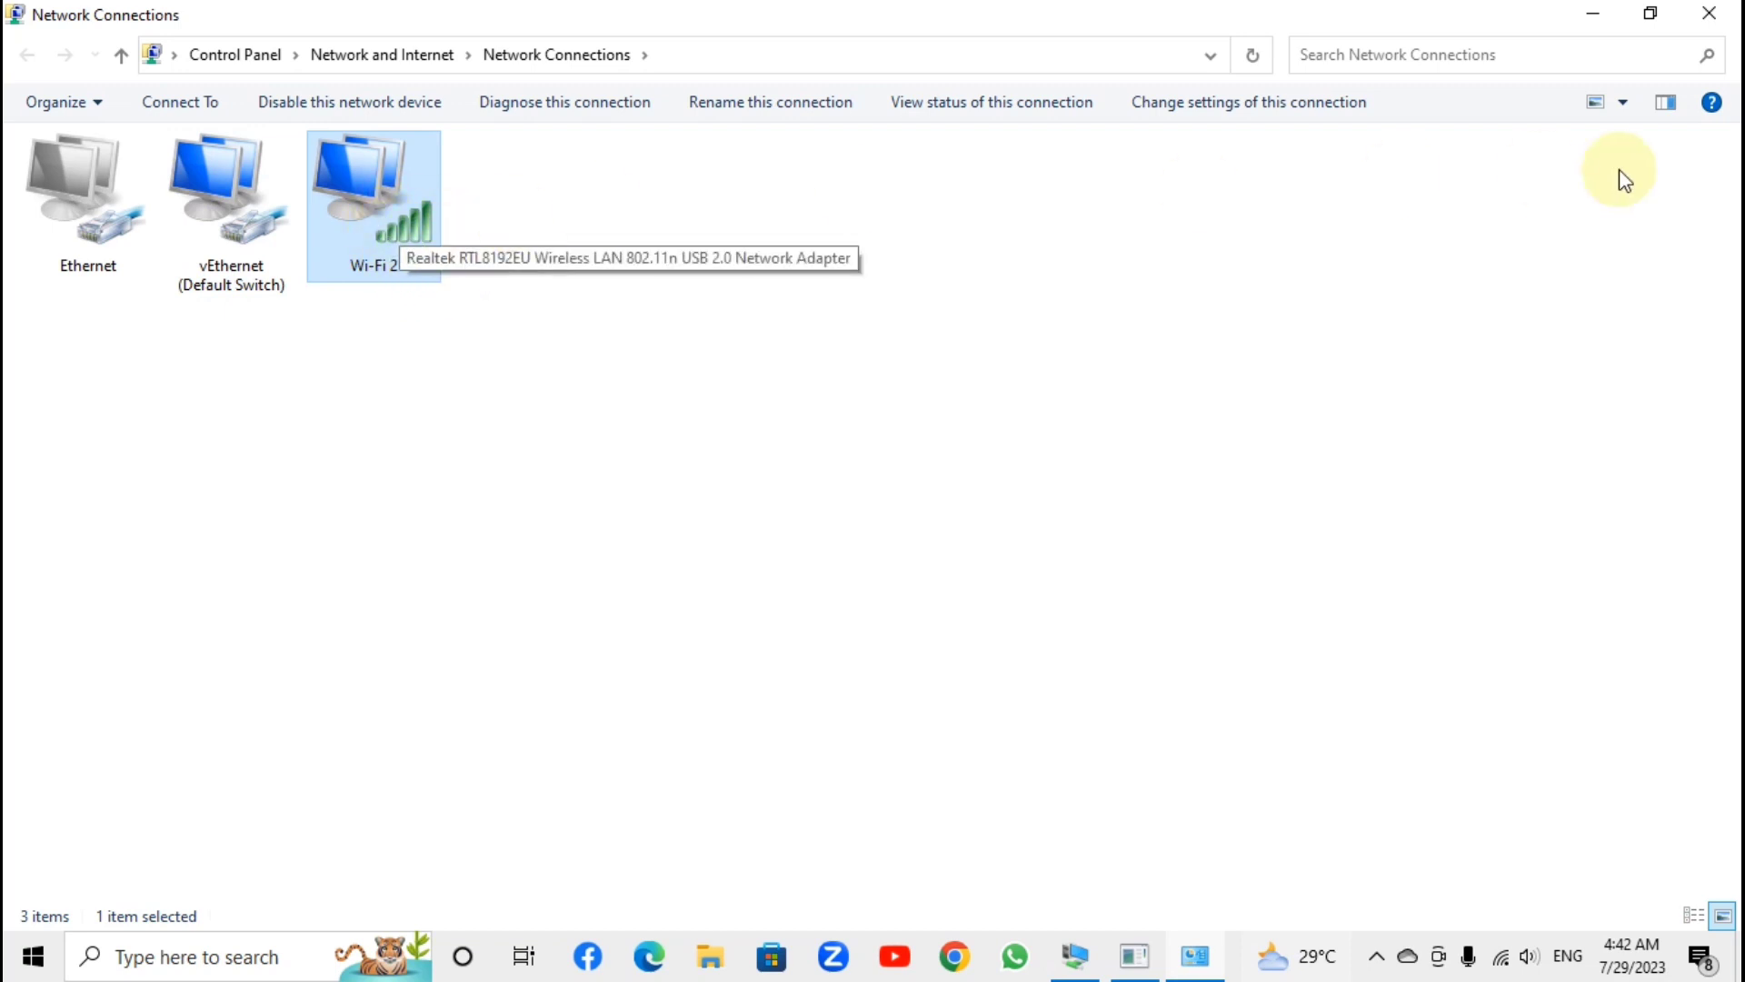
Step: Enlarge the adapter icons in the host's Network Connections and clear the selection
{"action": "left_click", "coordinate": [1623, 102]}
{"action": "left_click", "coordinate": [1623, 58]}
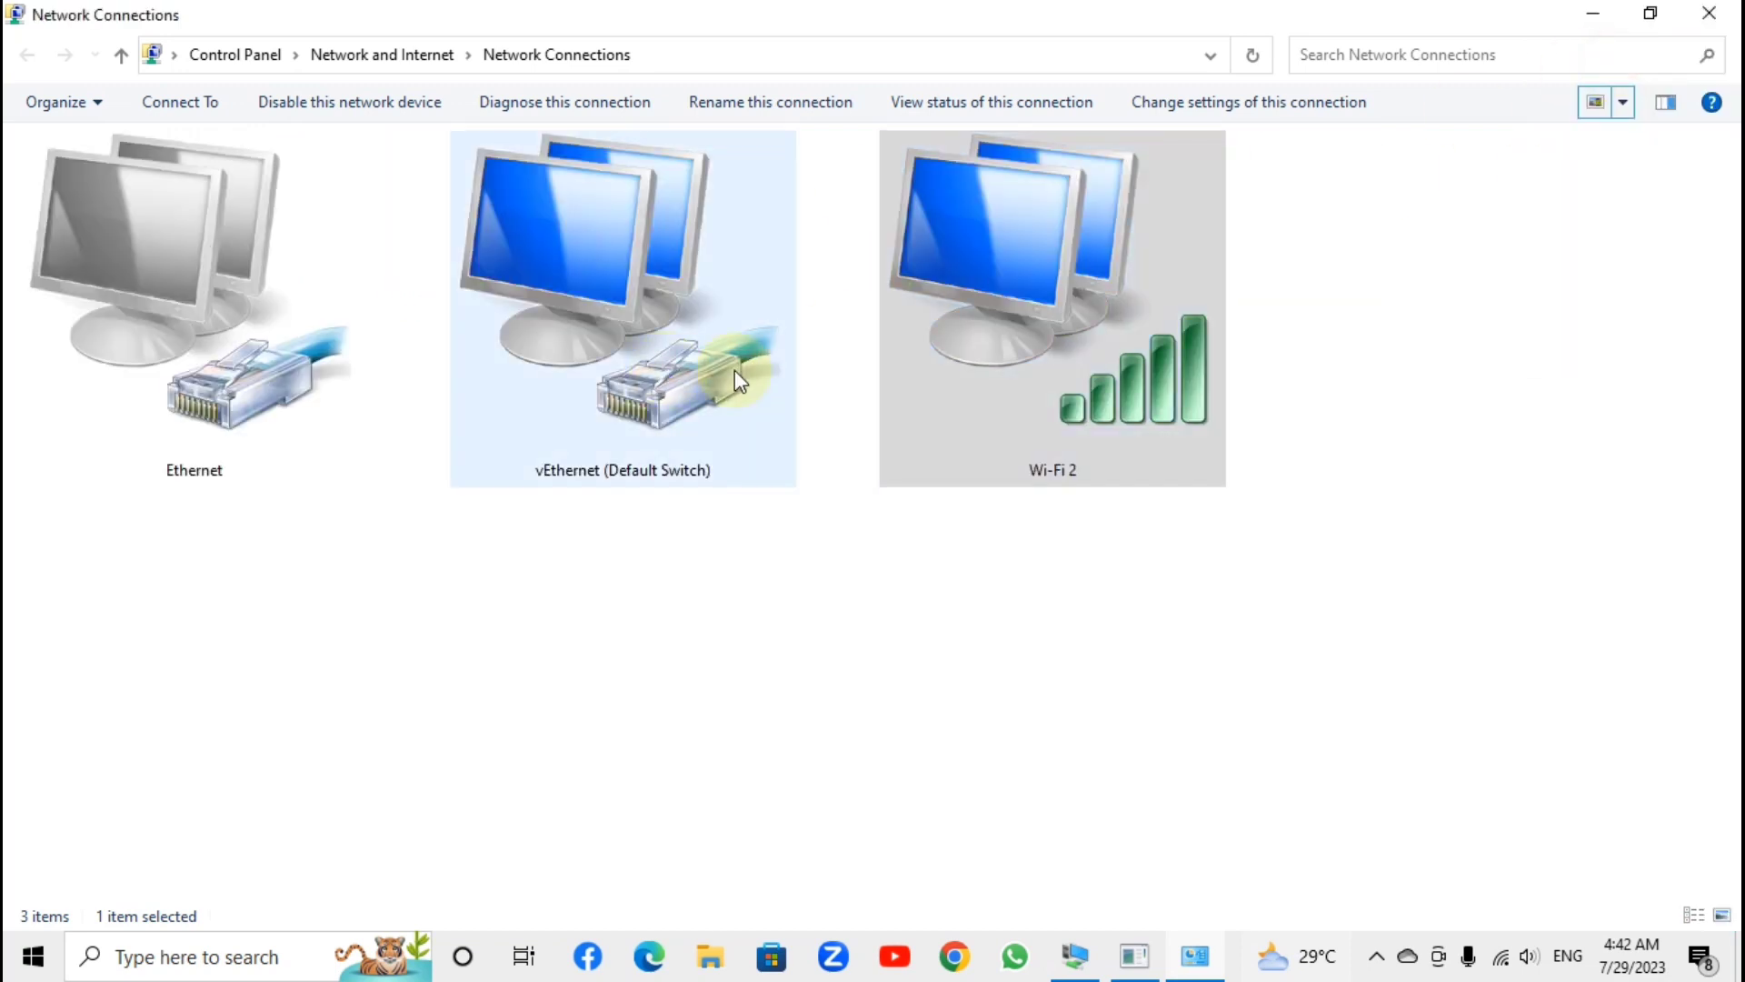
{"action": "left_click", "coordinate": [1406, 343]}
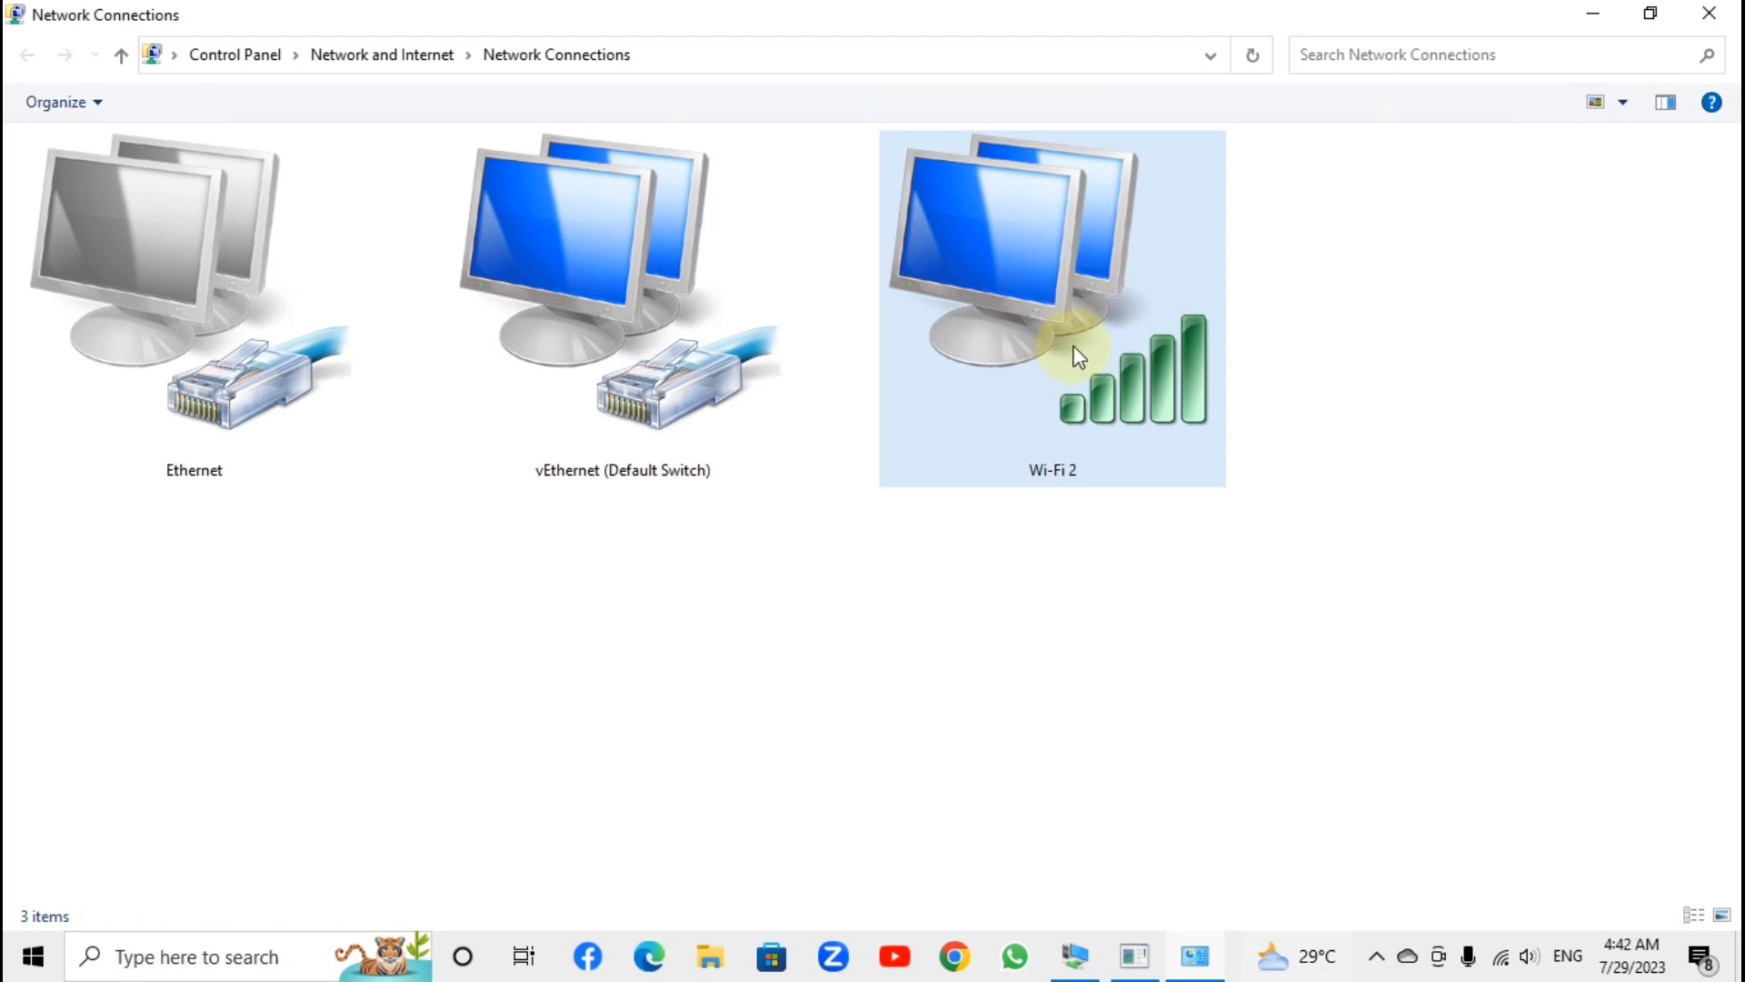
Step: Enable Internet Connection Sharing on the Wi-Fi 2 adapter, allowing other network users to connect through this computer's Internet connection
{"action": "right_click", "coordinate": [1019, 283]}
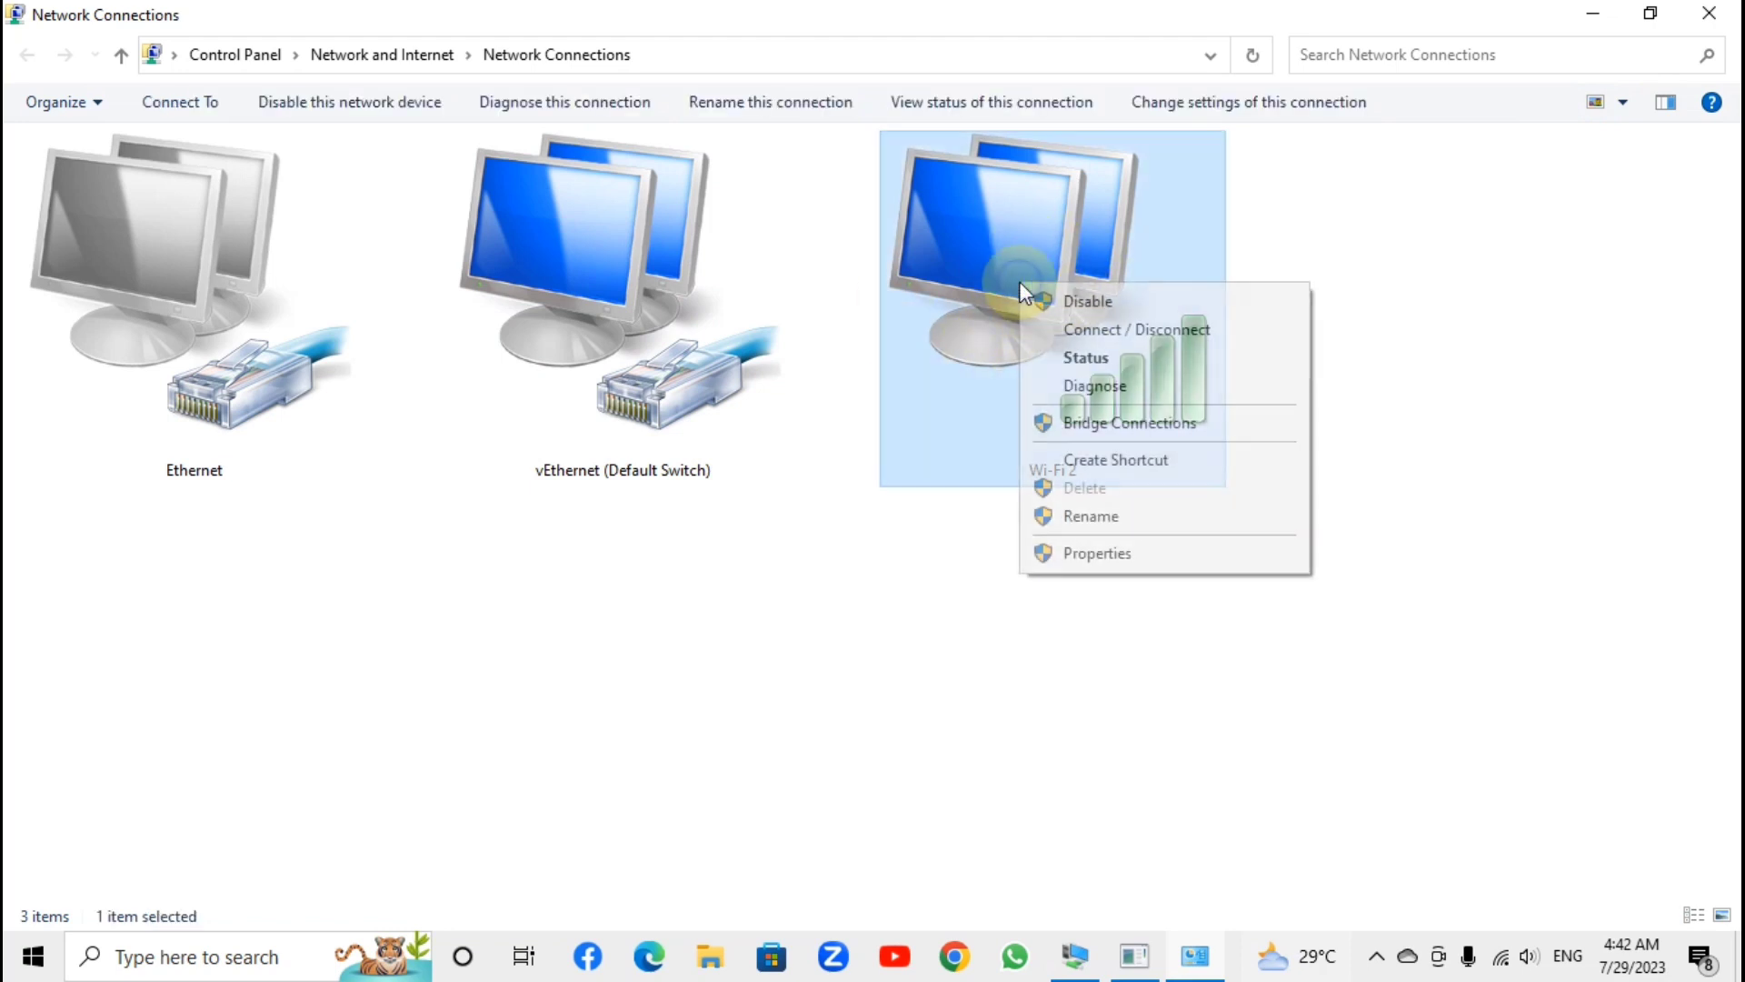
{"action": "left_click", "coordinate": [1103, 555]}
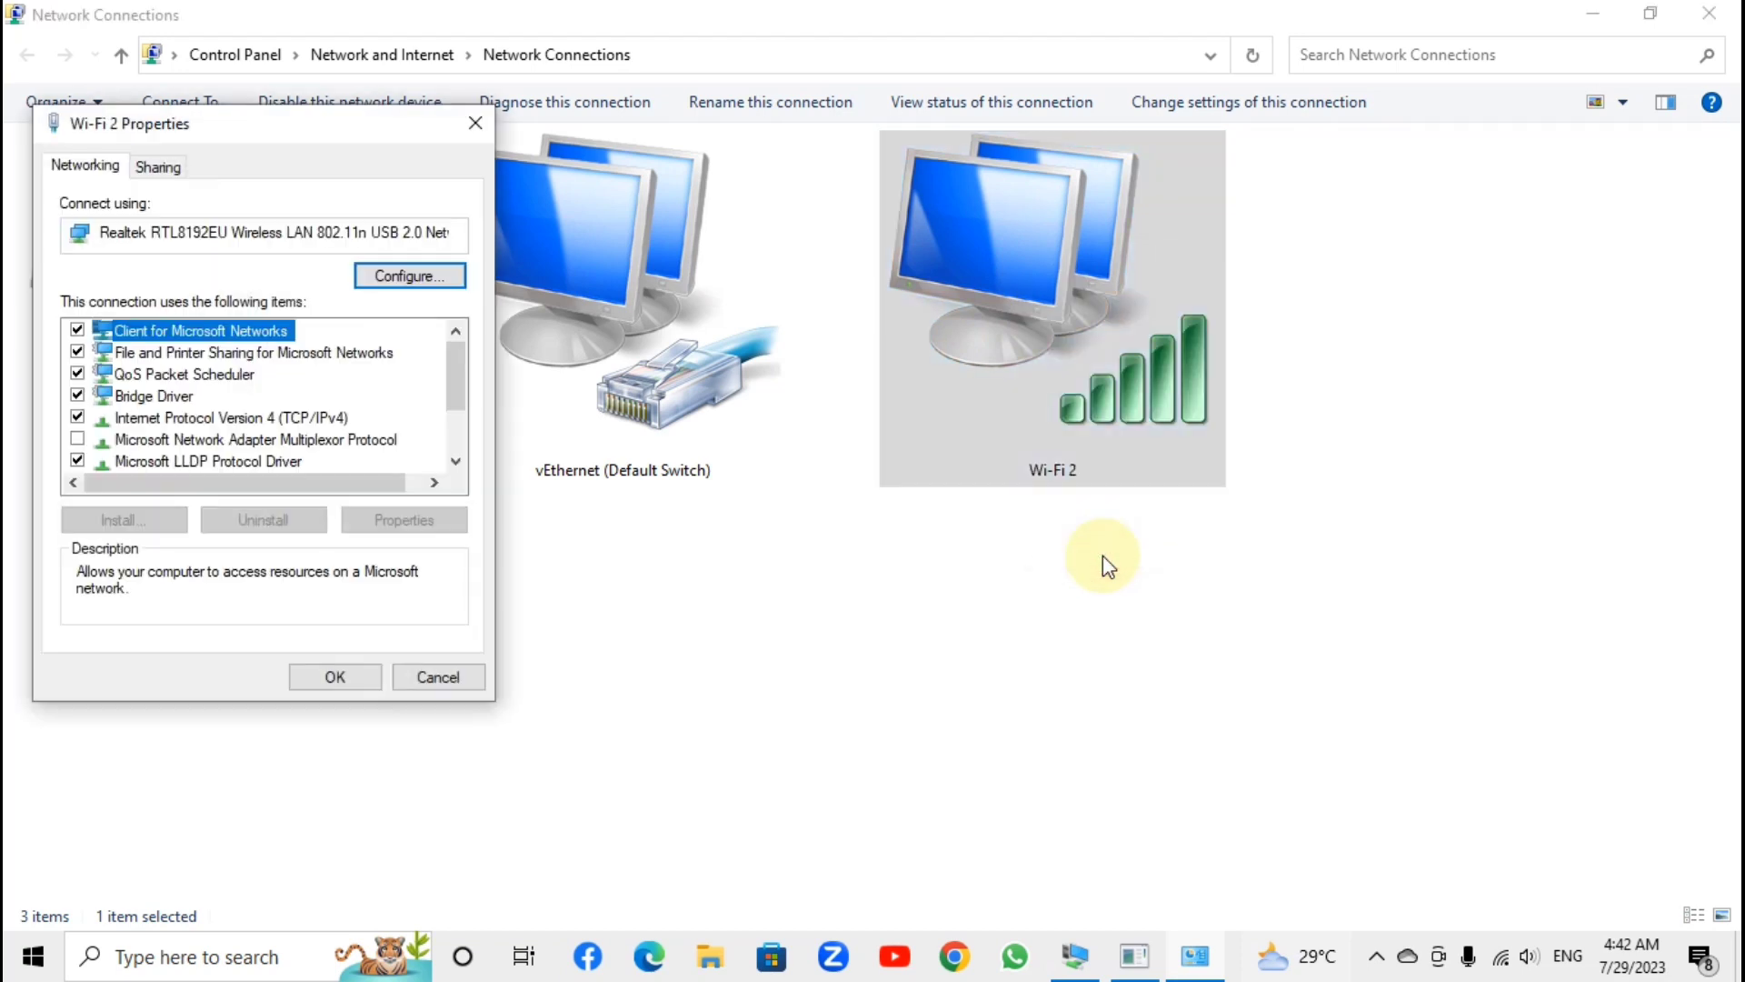
{"action": "left_click_drag", "start_coordinate": [323, 128], "coordinate": [682, 109]}
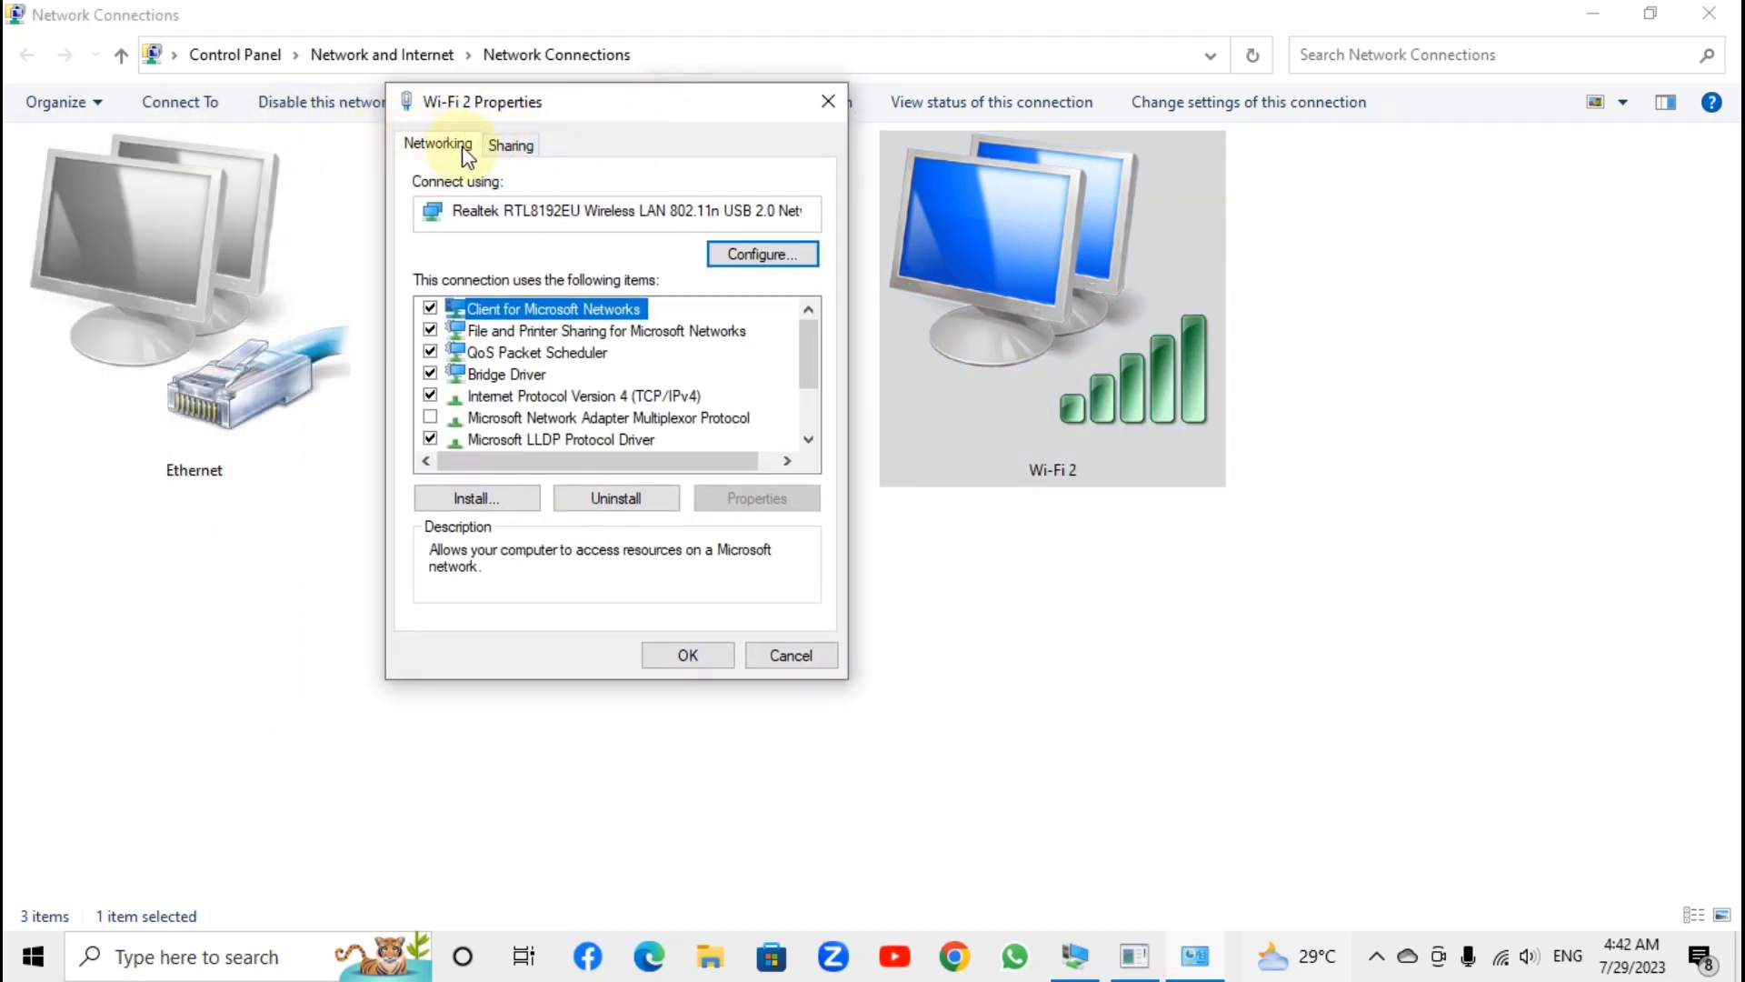
{"action": "left_click", "coordinate": [518, 147]}
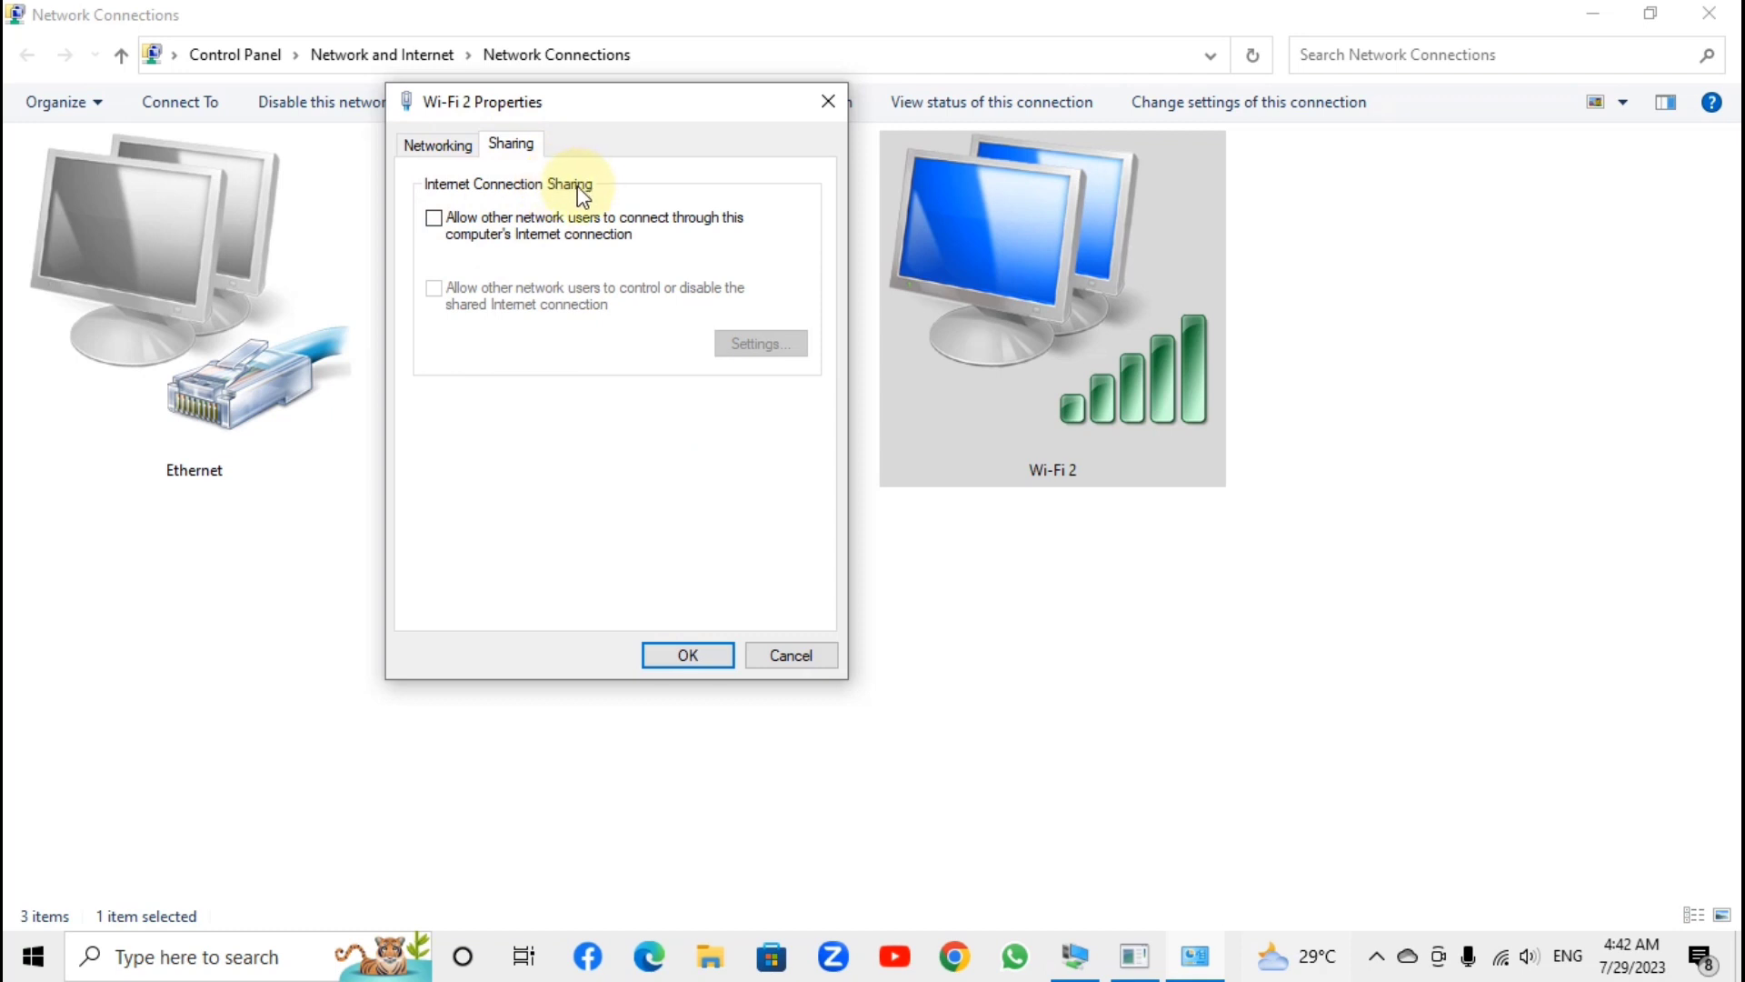
{"action": "left_click", "coordinate": [434, 220]}
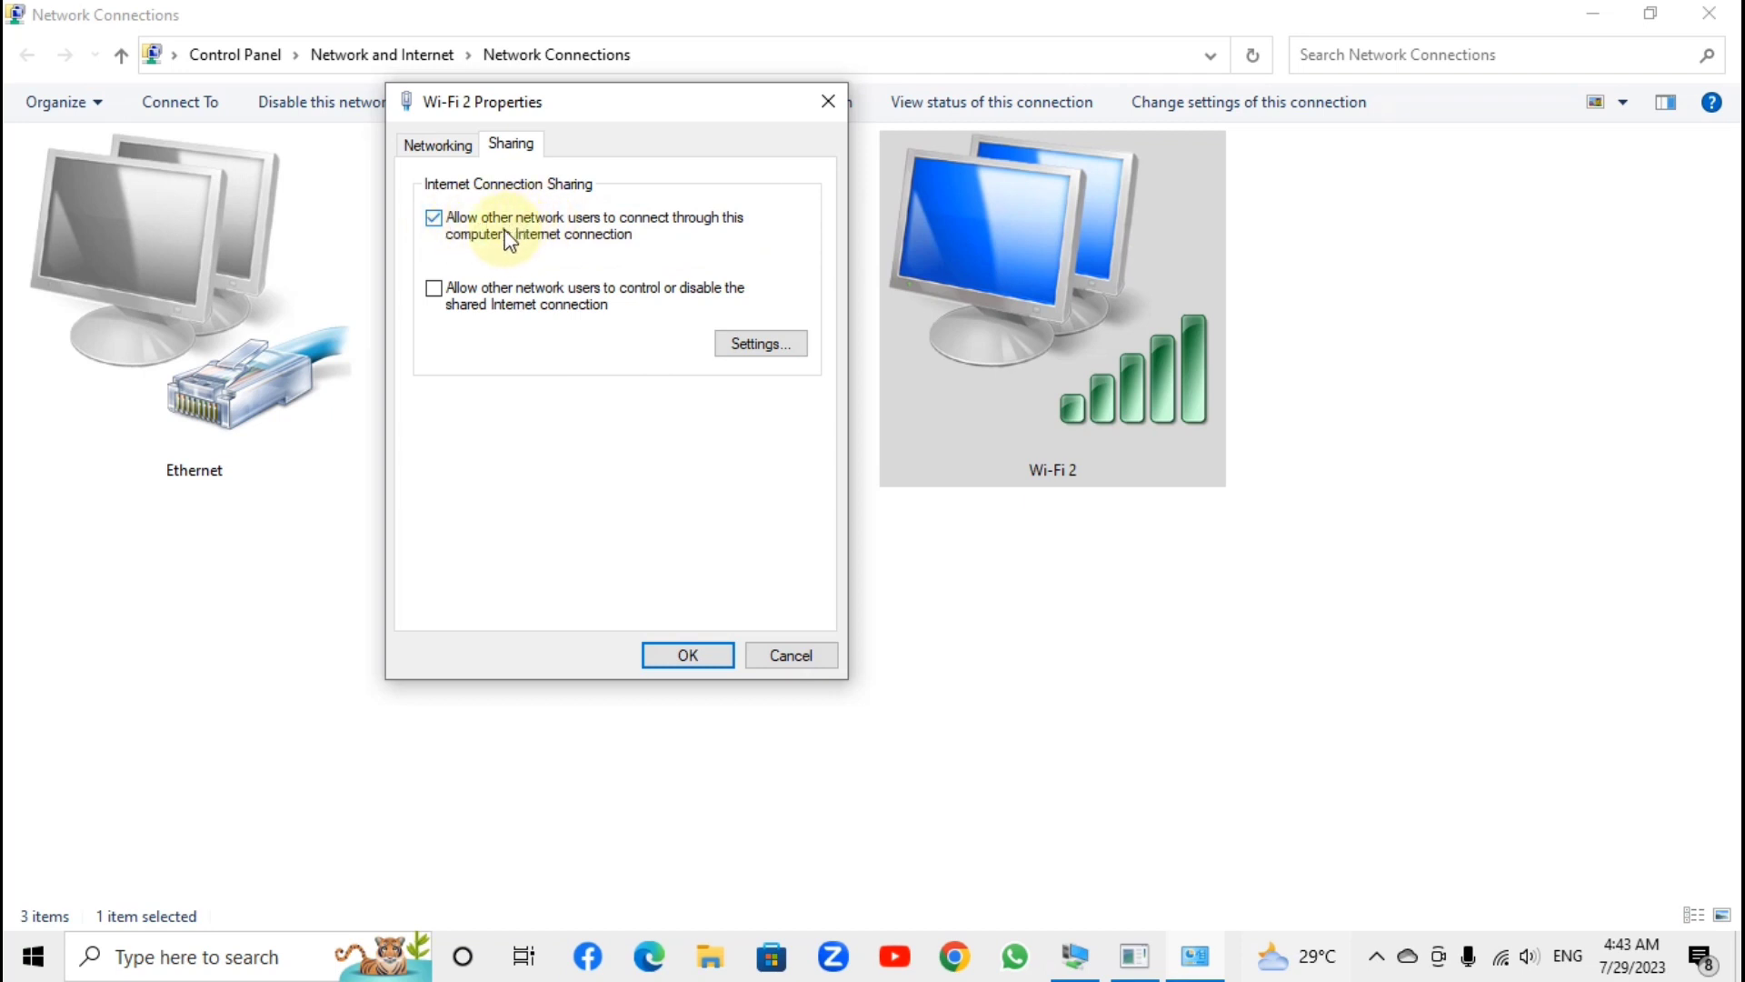
{"action": "left_click", "coordinate": [686, 654]}
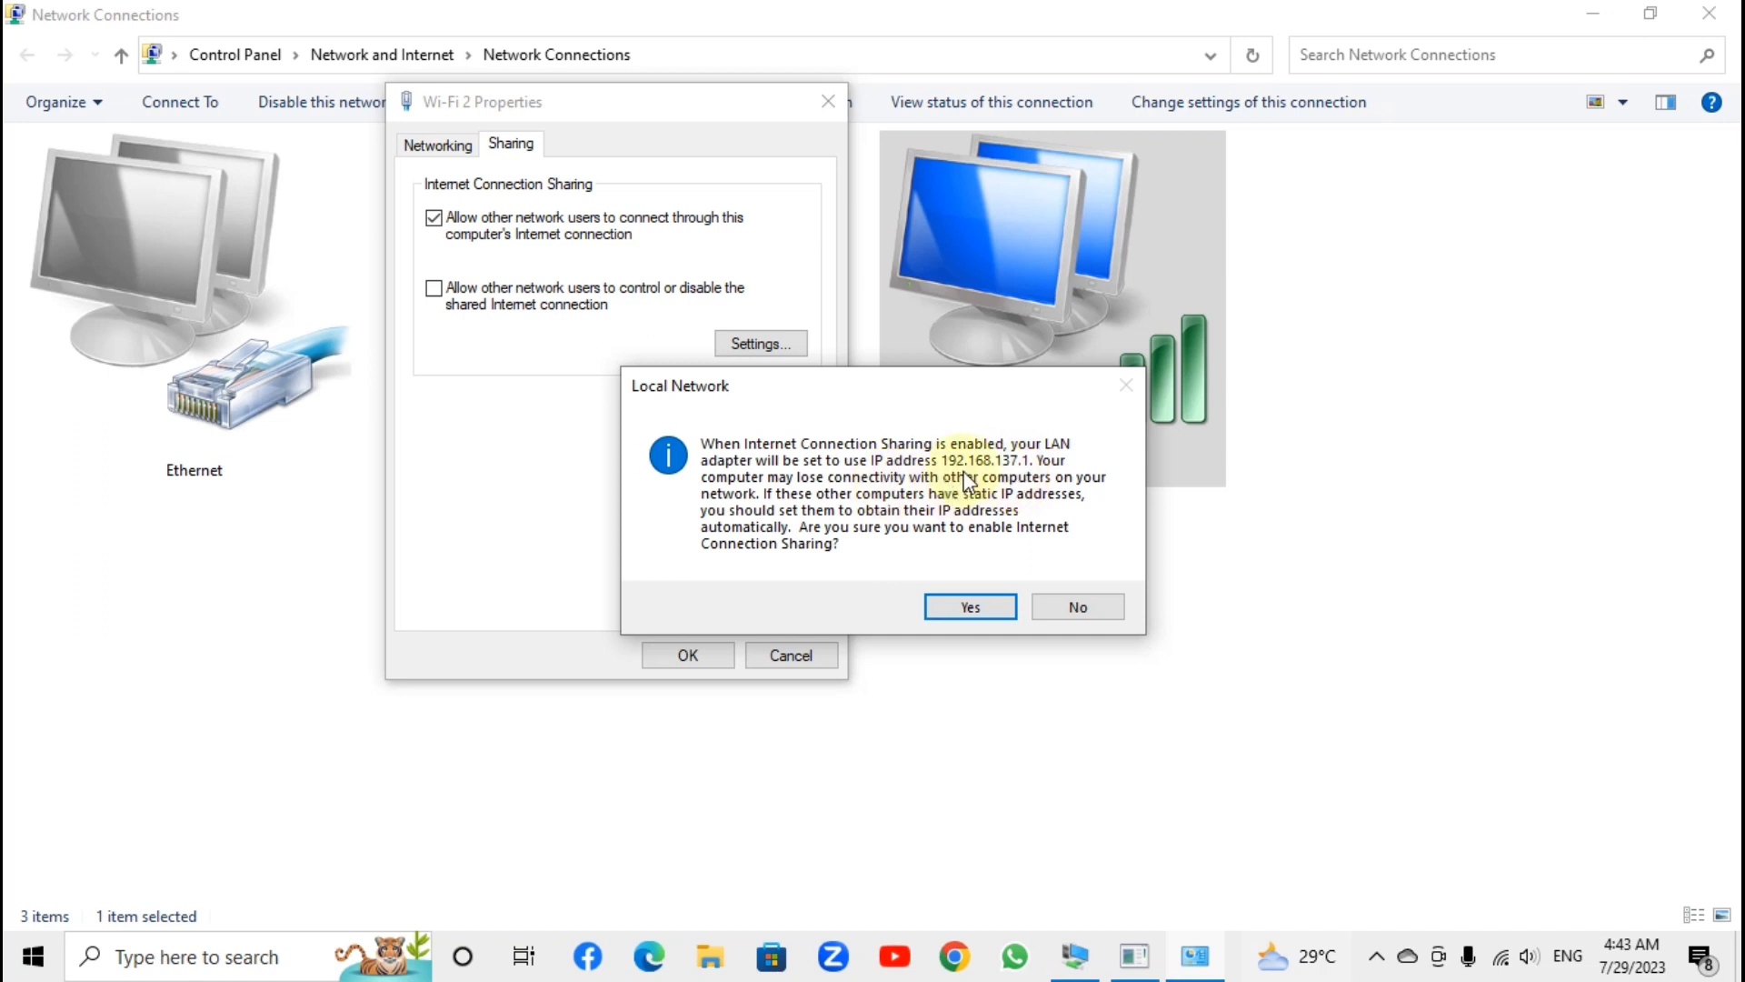
{"action": "left_click", "coordinate": [988, 609]}
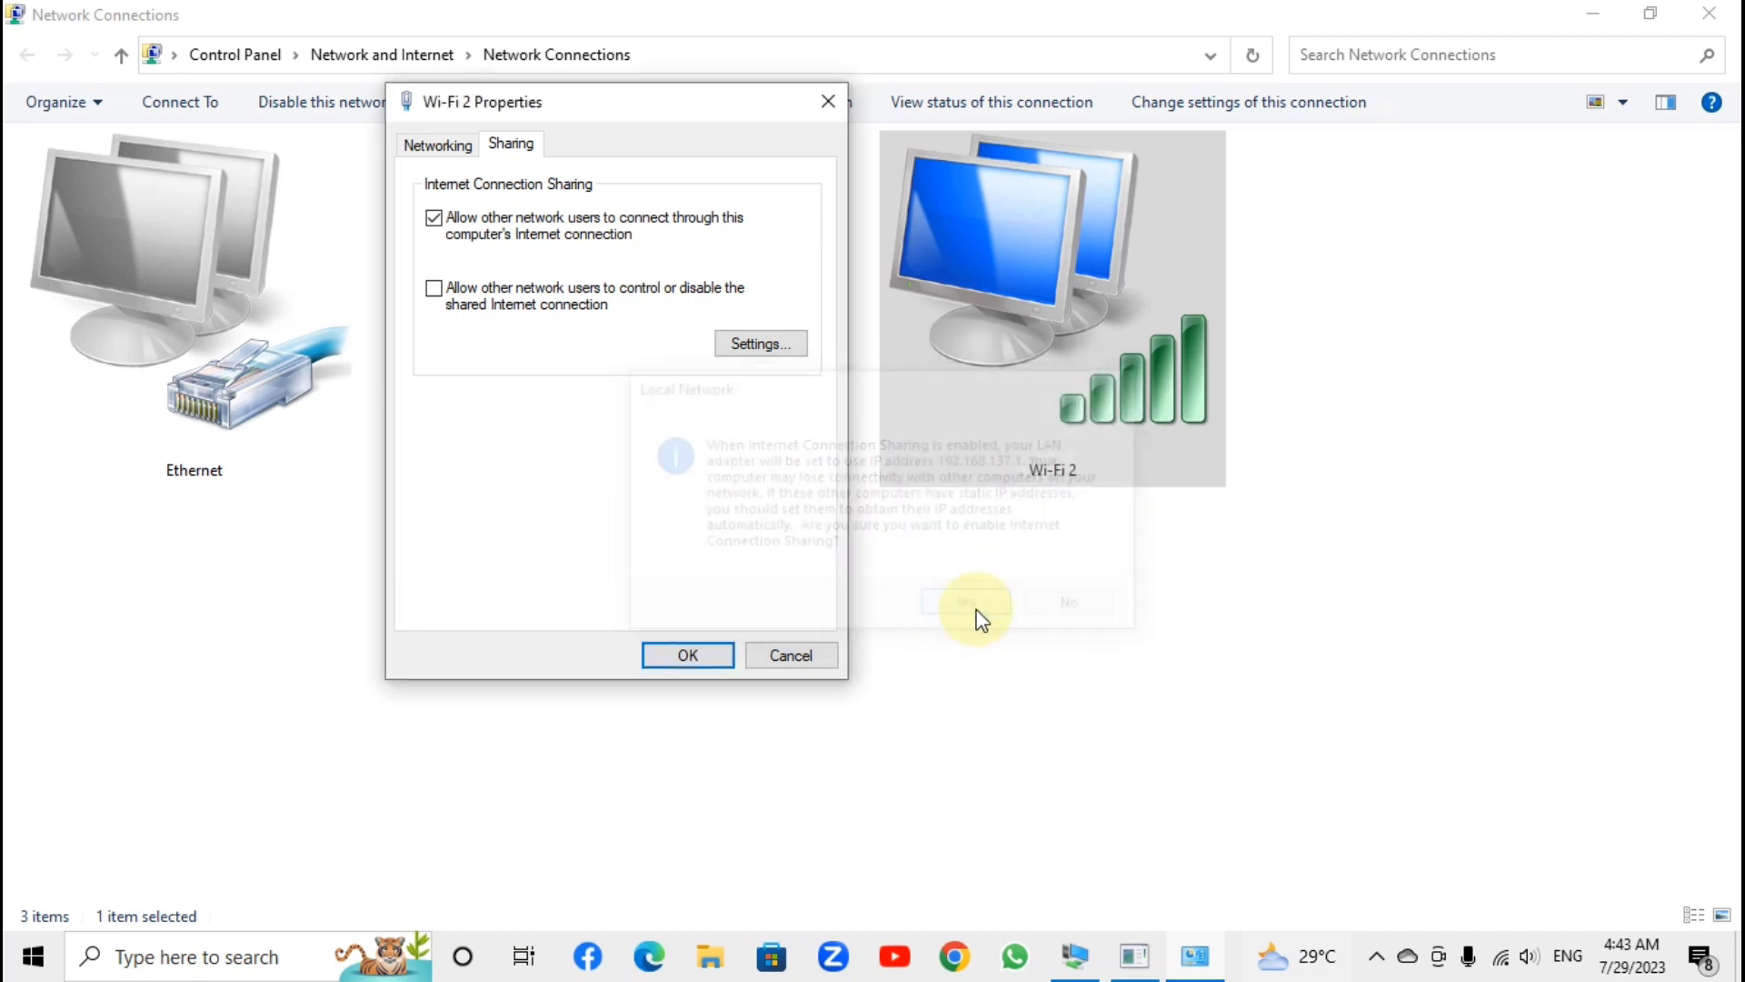
{"action": "left_click", "coordinate": [822, 559]}
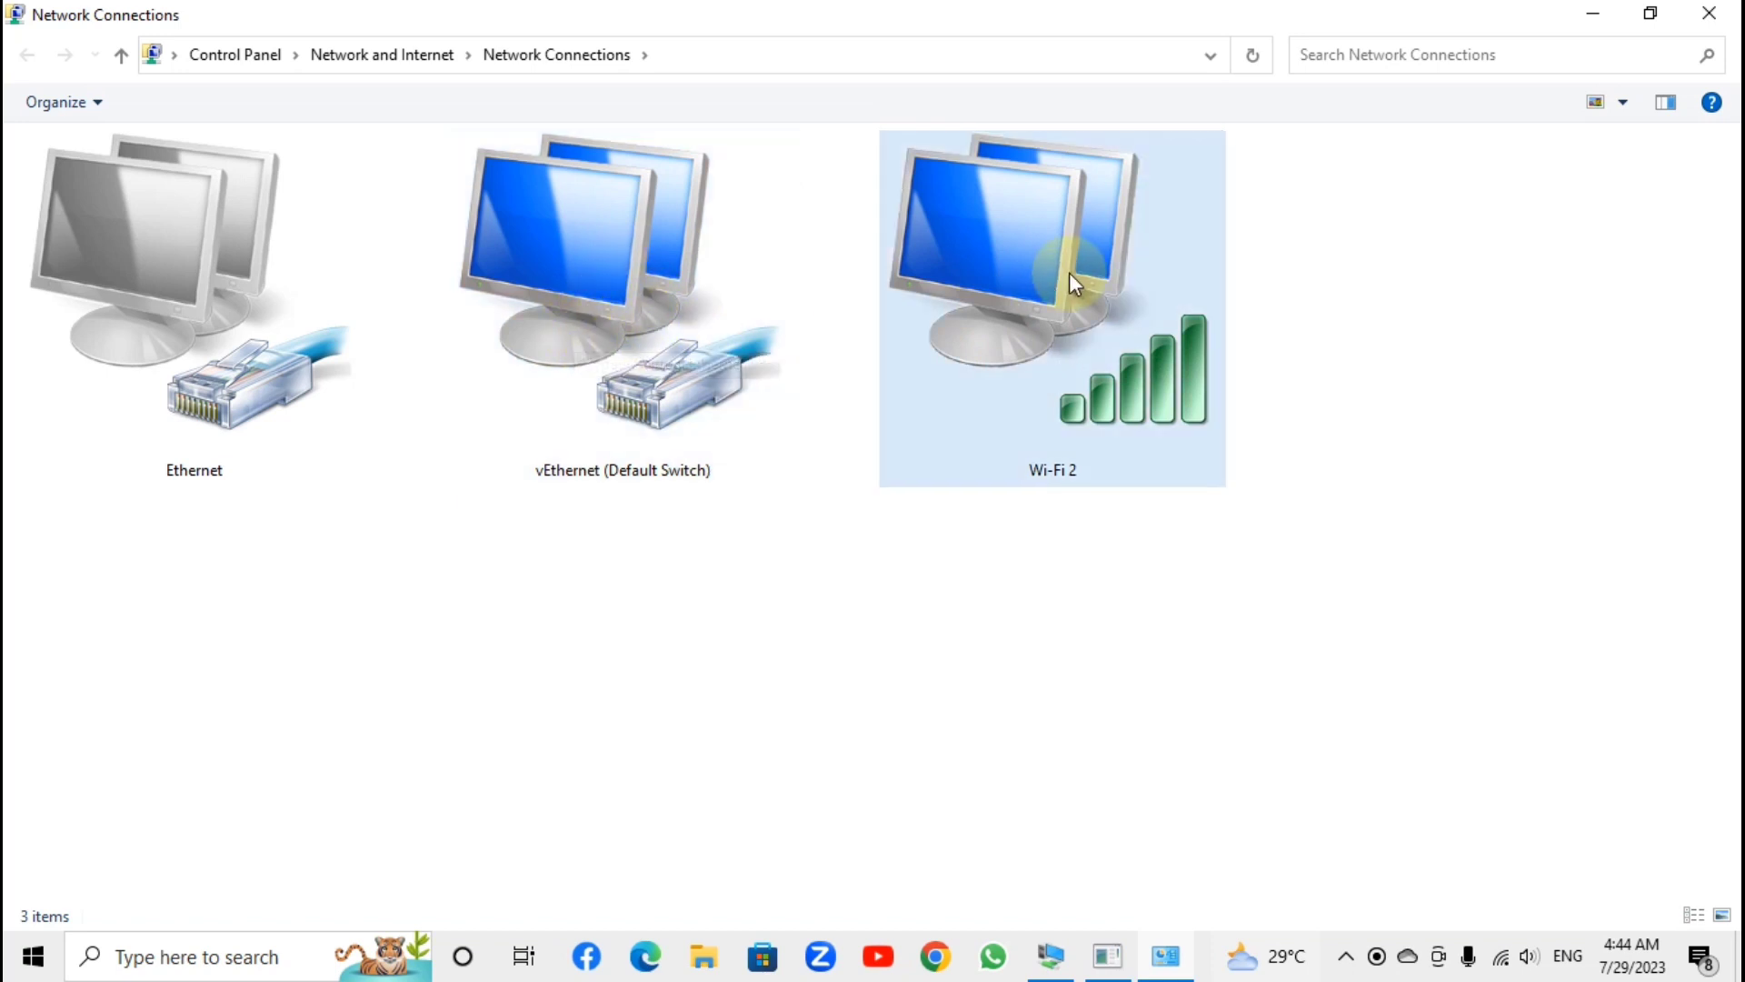
Step: Check the IPv4 address in the connection details of the host's vEthernet (Default Switch) adapter and close its dialogs
{"action": "double_click", "coordinate": [621, 269]}
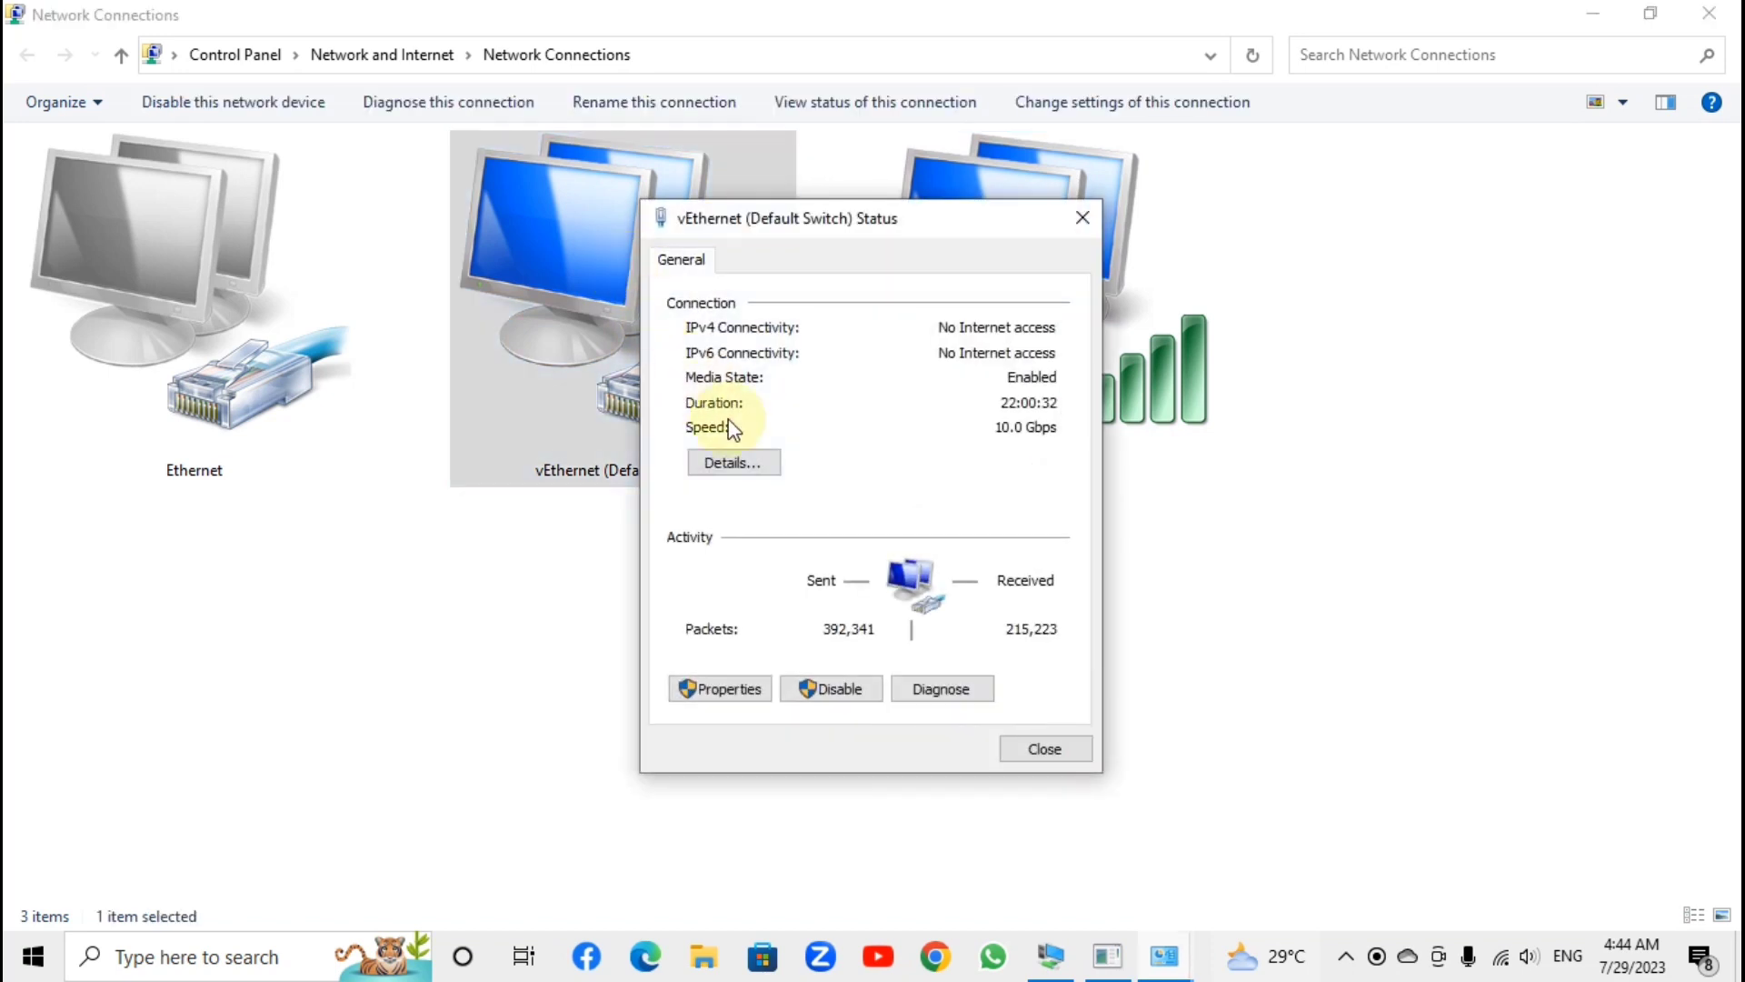
{"action": "left_click", "coordinate": [738, 464]}
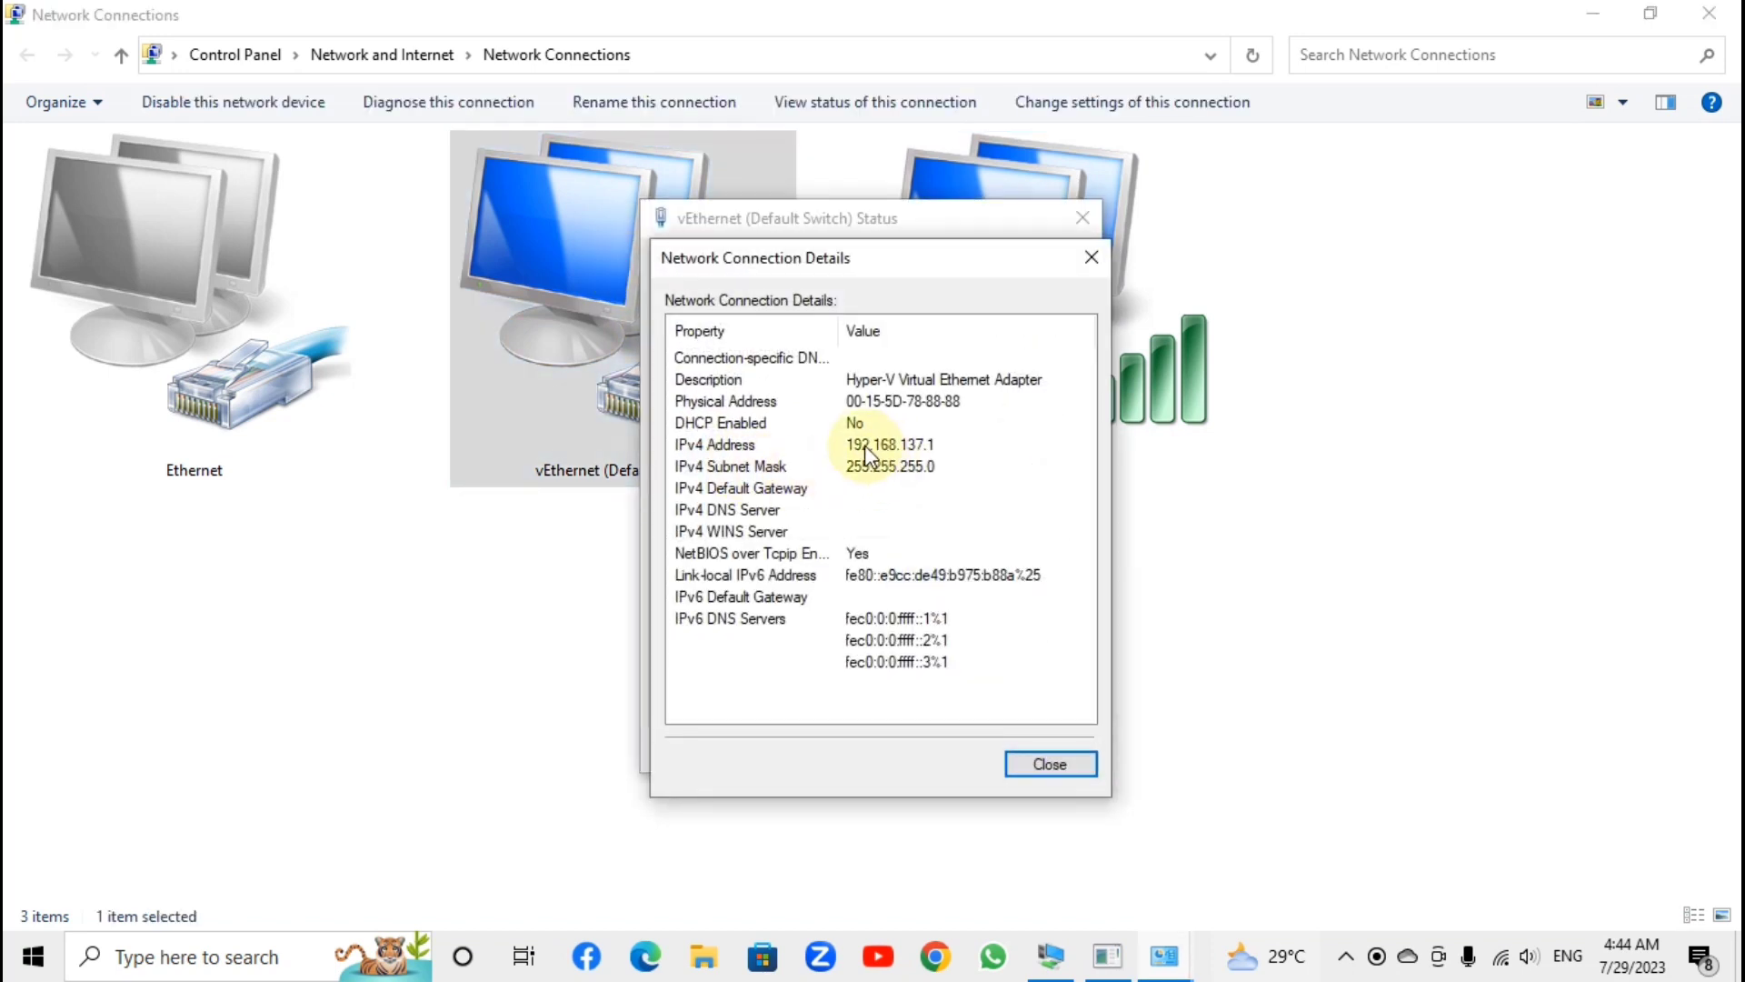
{"action": "left_click", "coordinate": [864, 445]}
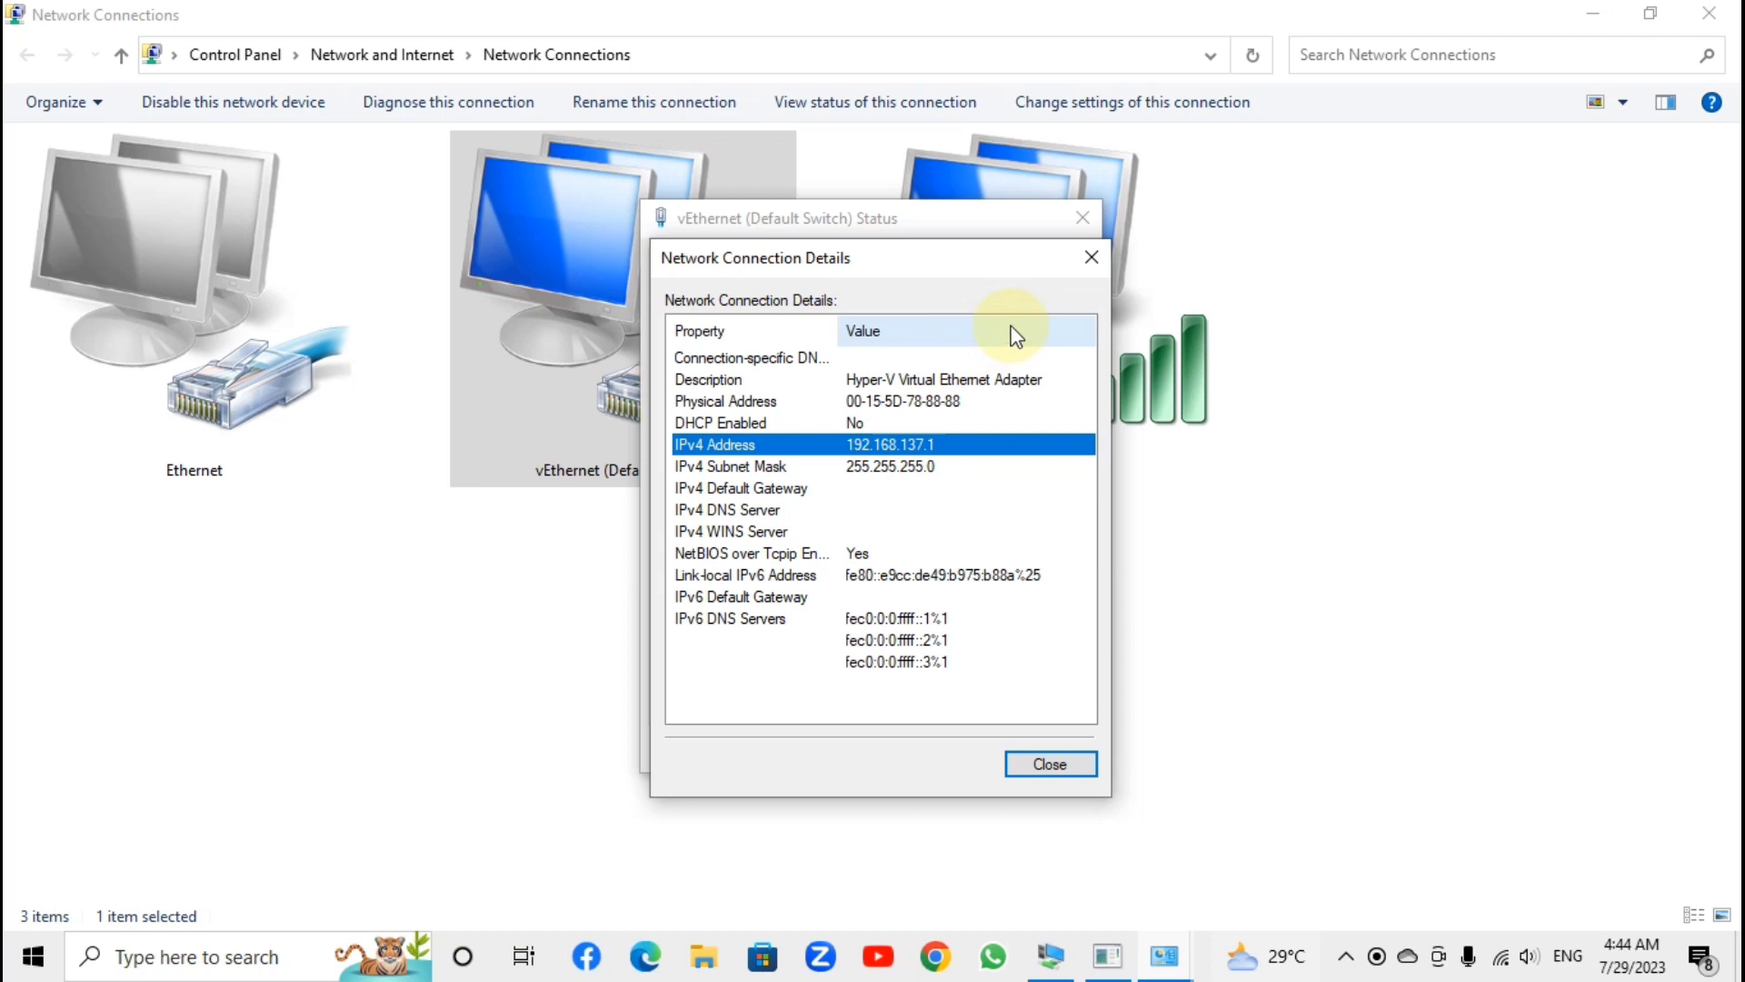
{"action": "left_click", "coordinate": [1088, 255]}
{"action": "left_click", "coordinate": [1083, 216]}
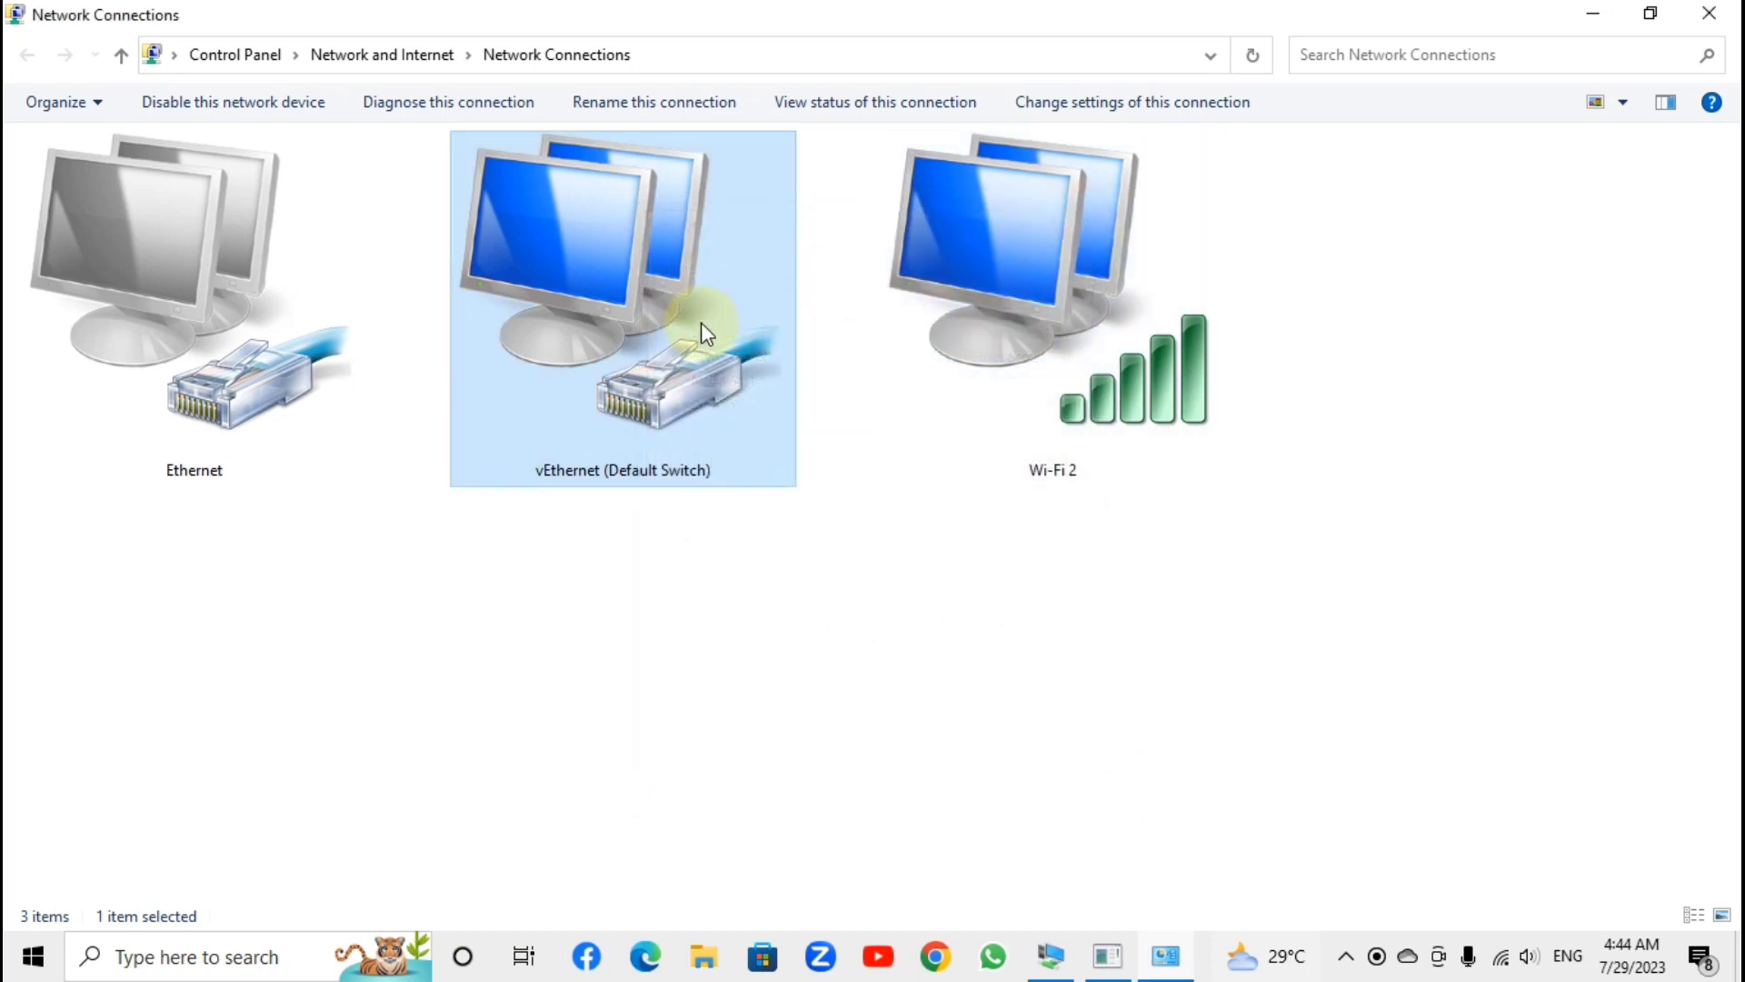
Step: Close Network Connections on the host and return to the 2K19 virtual machine
{"action": "left_click_drag", "start_coordinate": [1377, 645], "coordinate": [458, 298]}
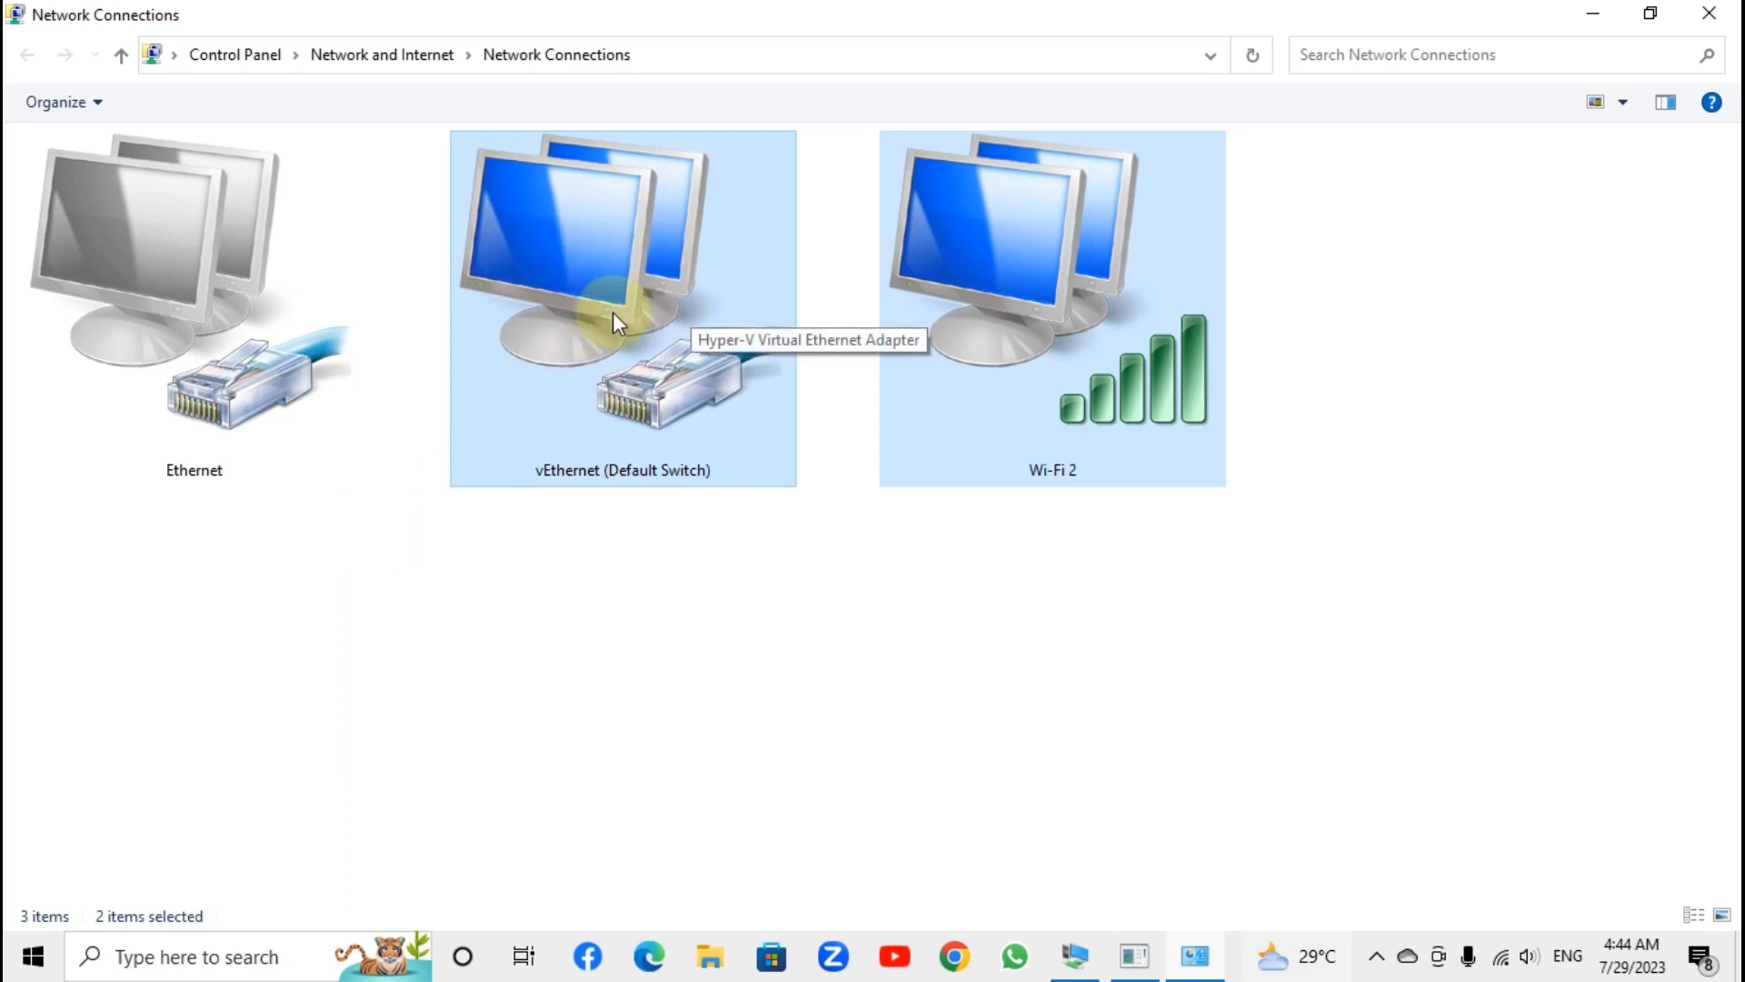
{"action": "left_click", "coordinate": [1709, 12]}
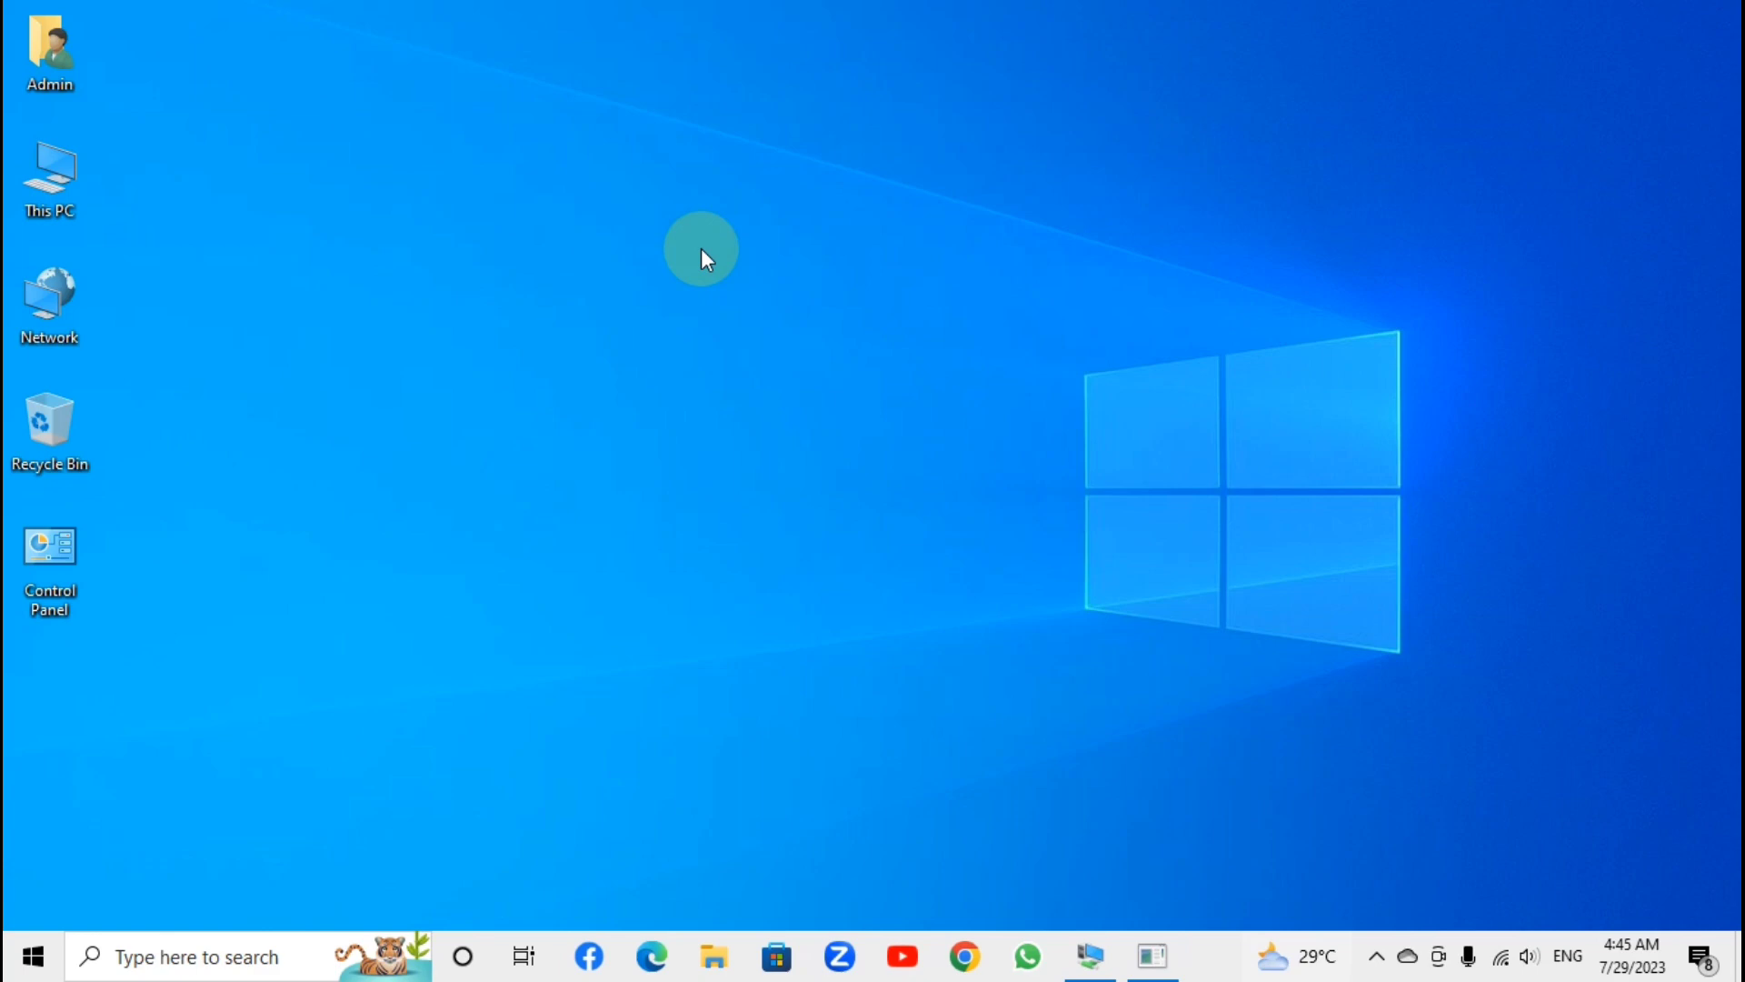
{"action": "left_click", "coordinate": [1090, 955]}
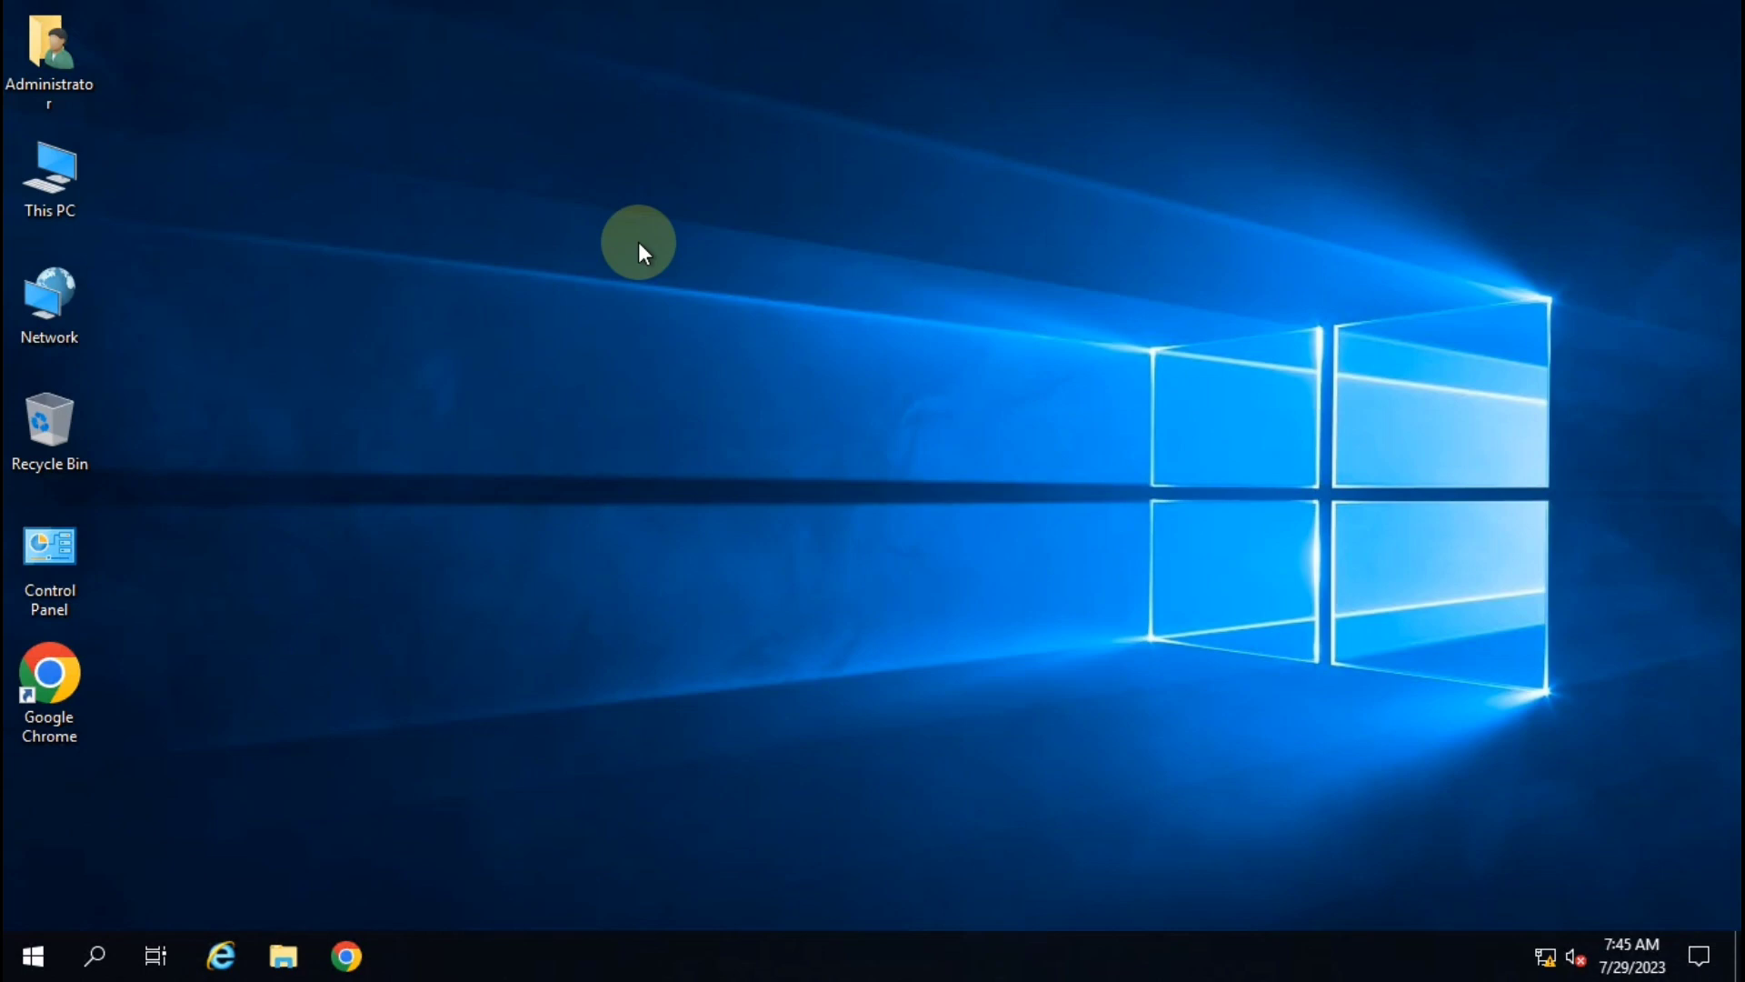
Step: Open Network Connections in the virtual machine and check the IPv4 address and network status of its Ethernet adapter
{"action": "key", "text": "super+r"}
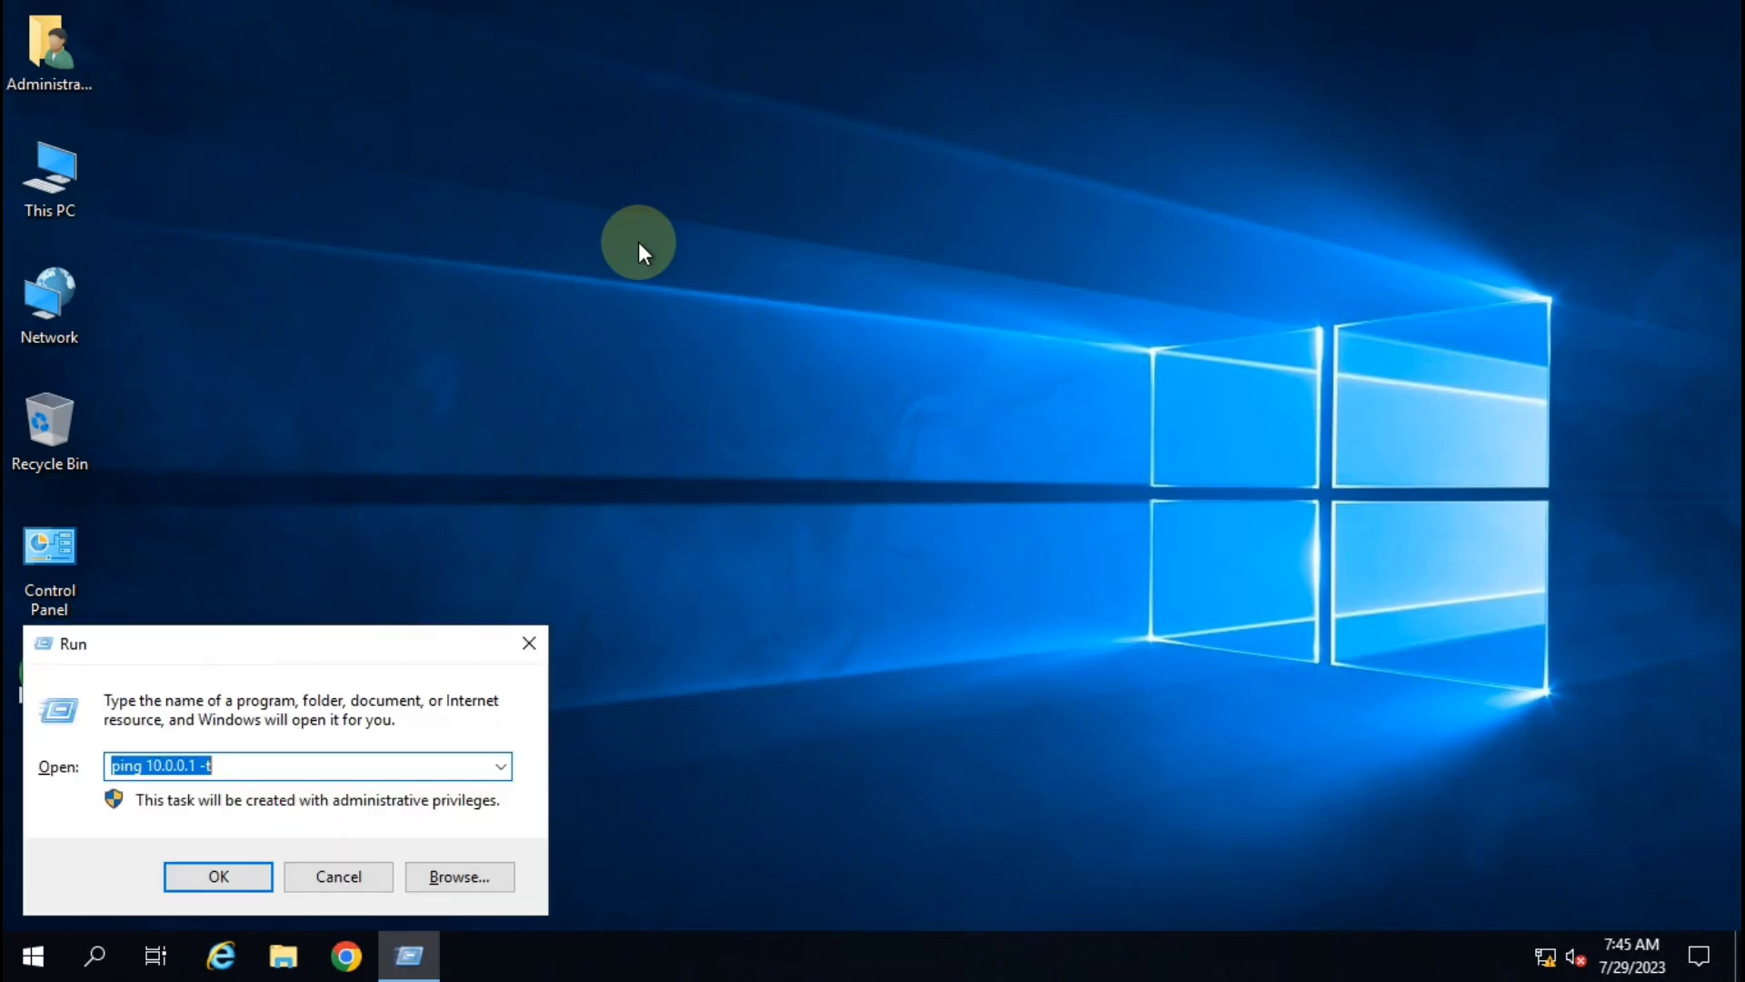
{"action": "key", "text": "Down"}
{"action": "key", "text": "Return"}
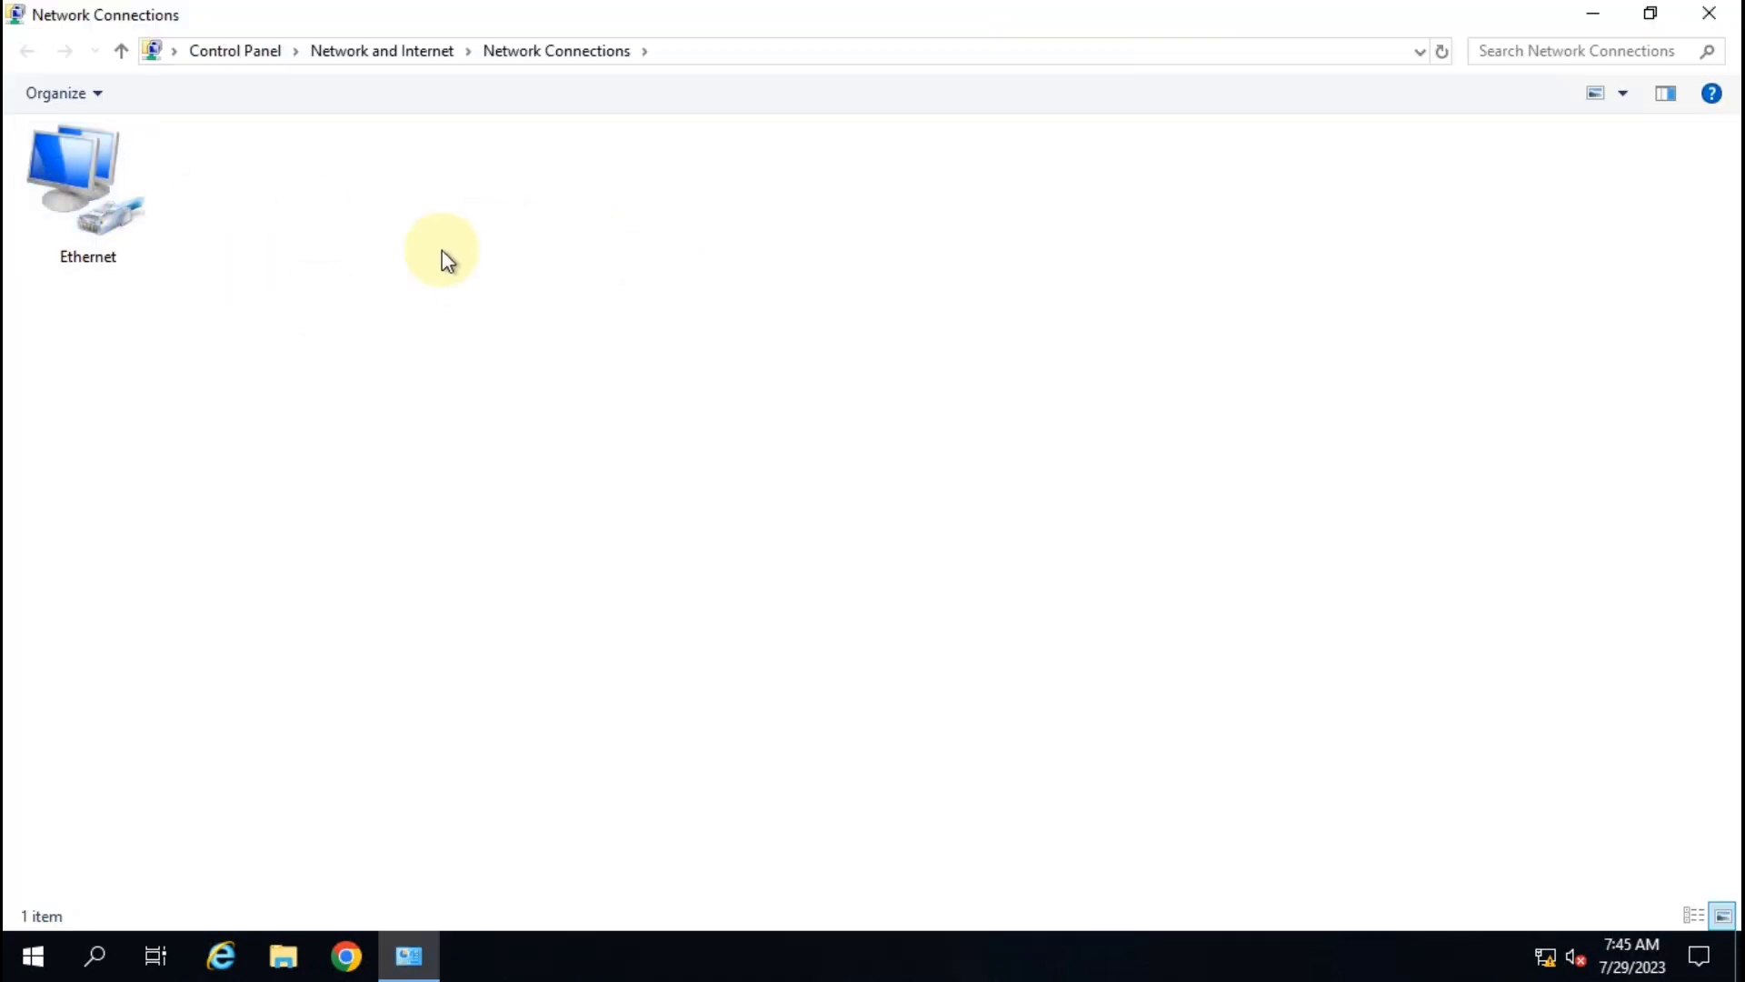
{"action": "double_click", "coordinate": [100, 209]}
{"action": "left_click", "coordinate": [728, 460]}
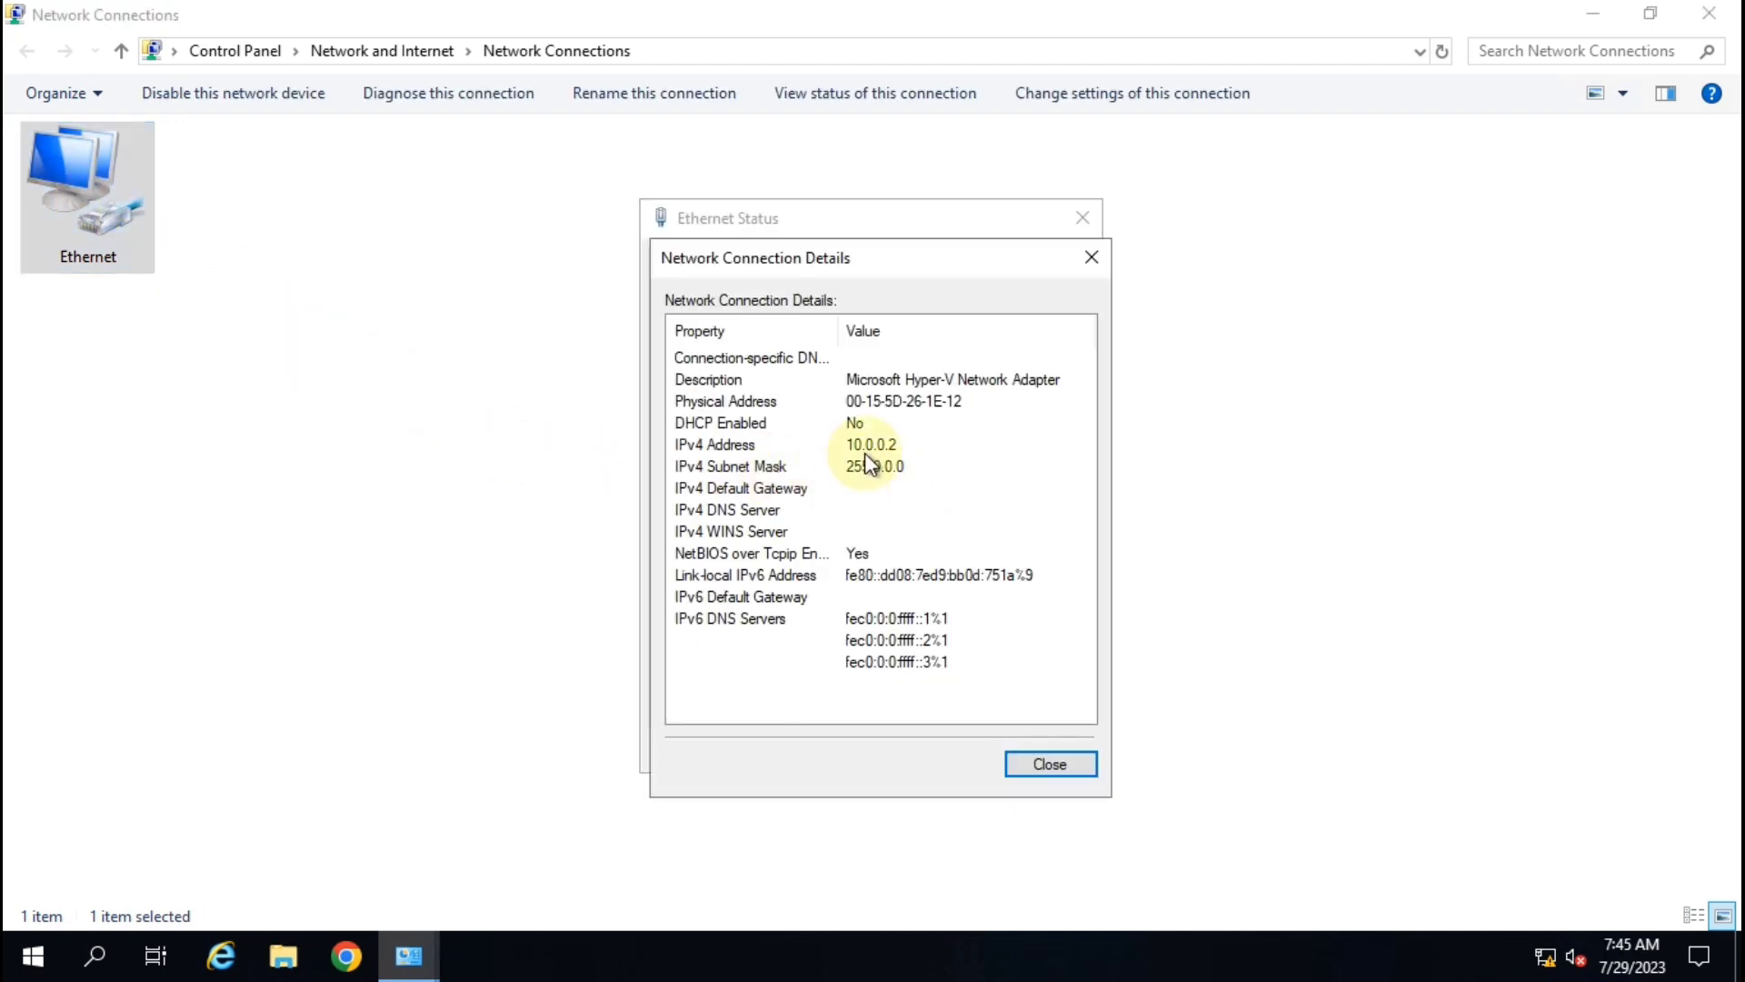
{"action": "left_click", "coordinate": [865, 451]}
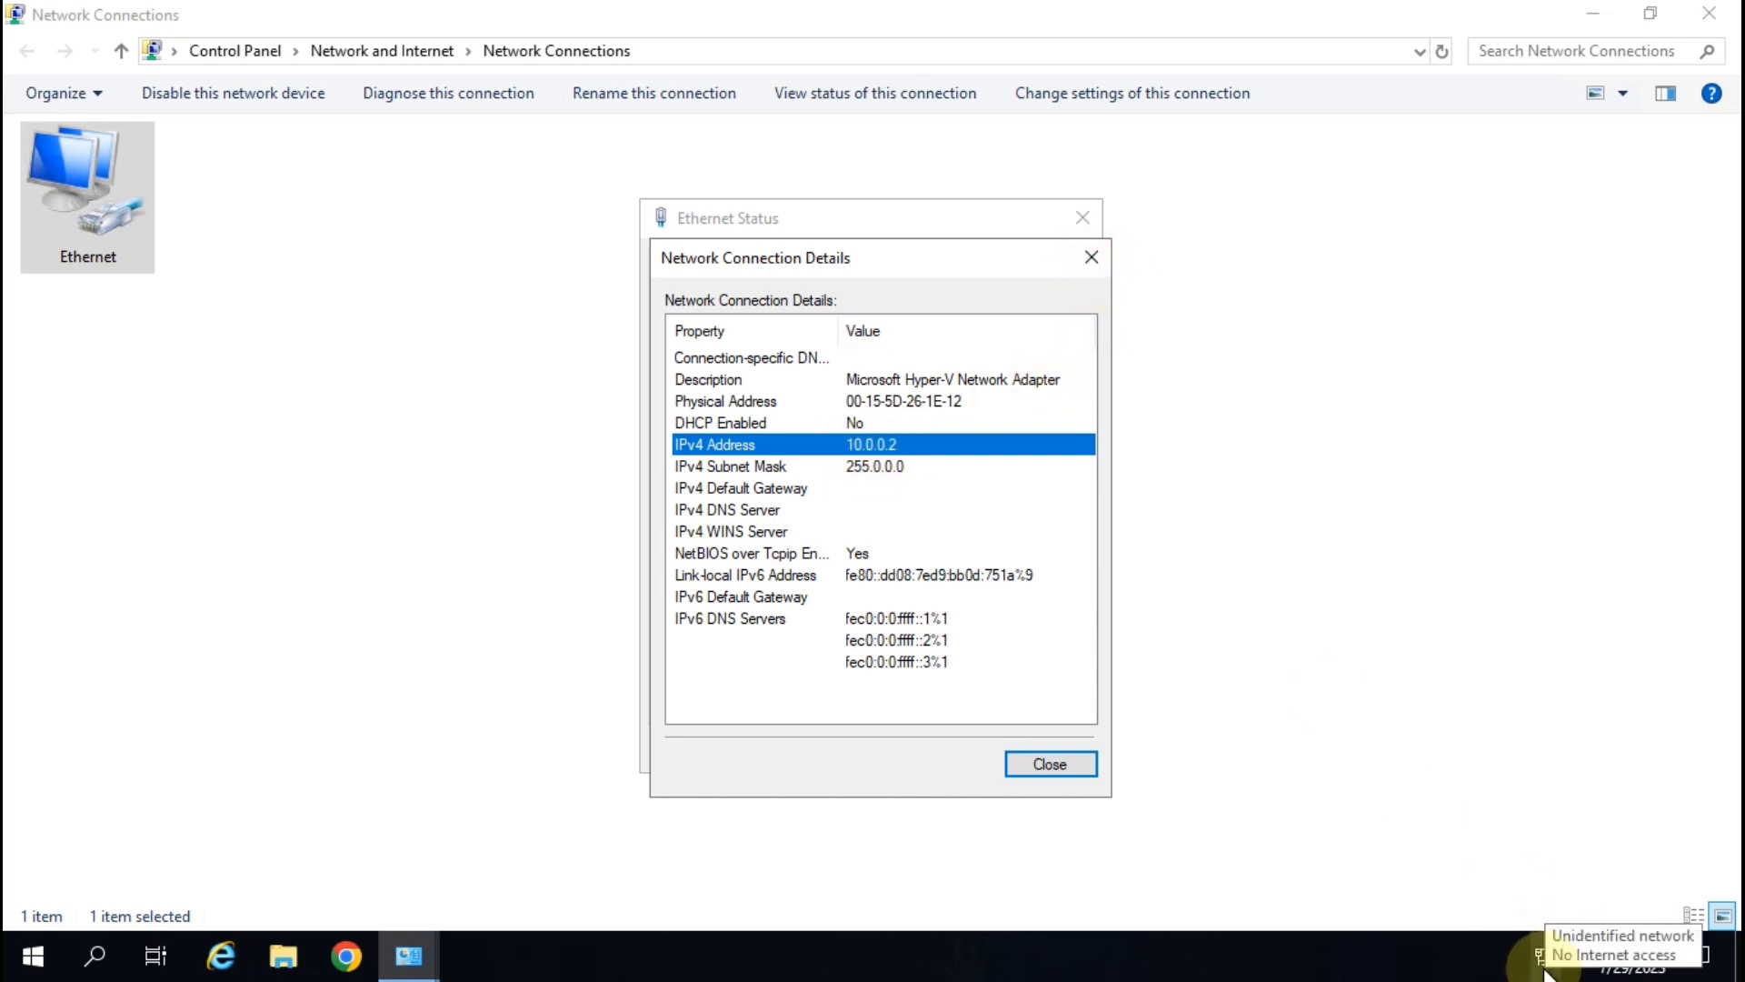
{"action": "mouse_move", "coordinate": [1548, 967]}
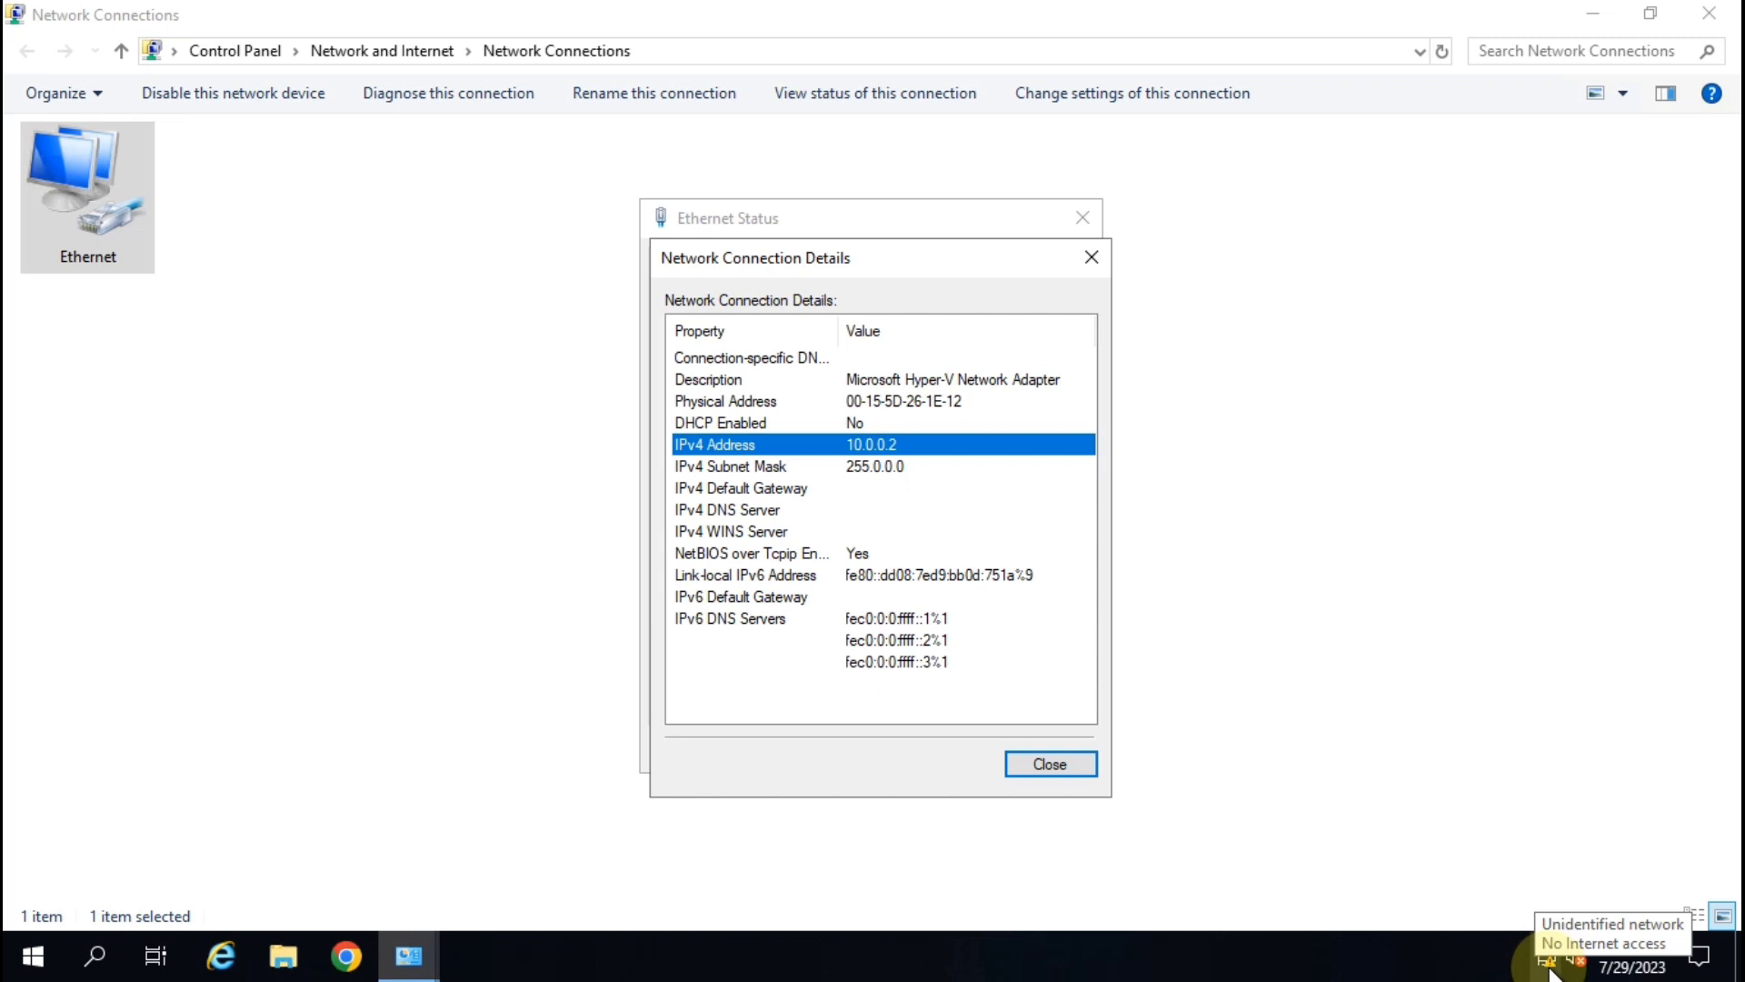
{"action": "left_click", "coordinate": [1065, 770]}
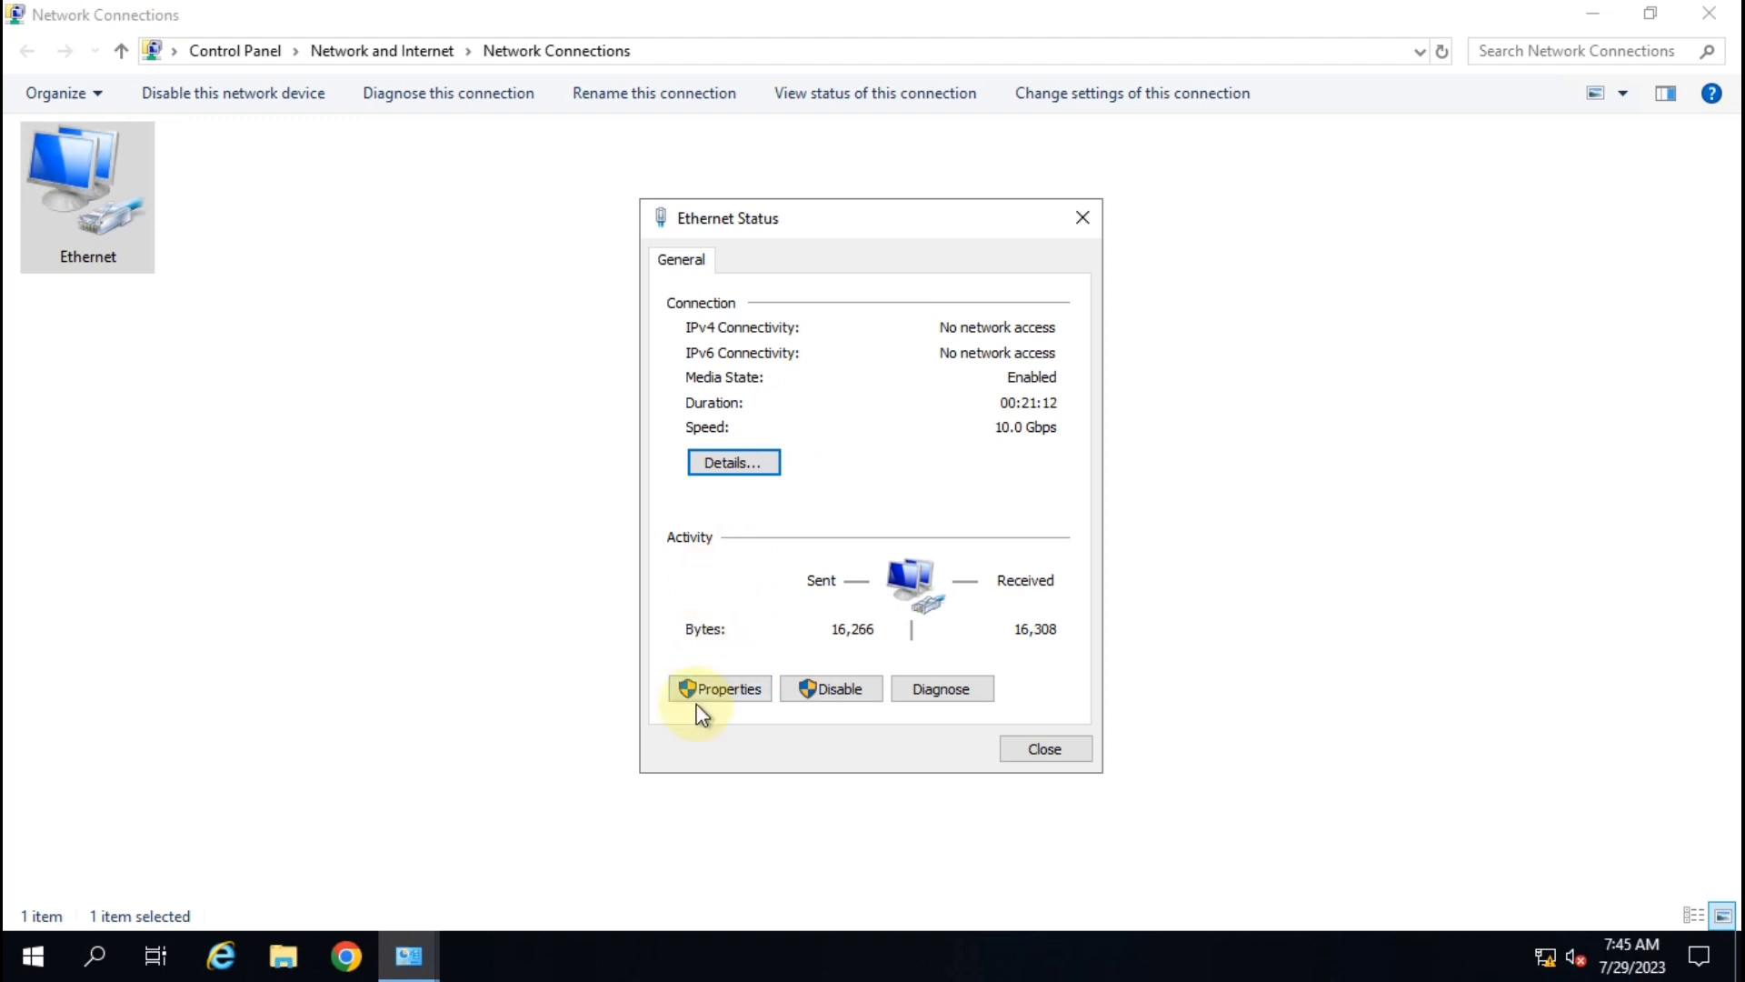
Step: Set the virtual machine's Ethernet adapter to obtain its IPv4 address and DNS server address automatically, and apply the settings
{"action": "left_click", "coordinate": [725, 688]}
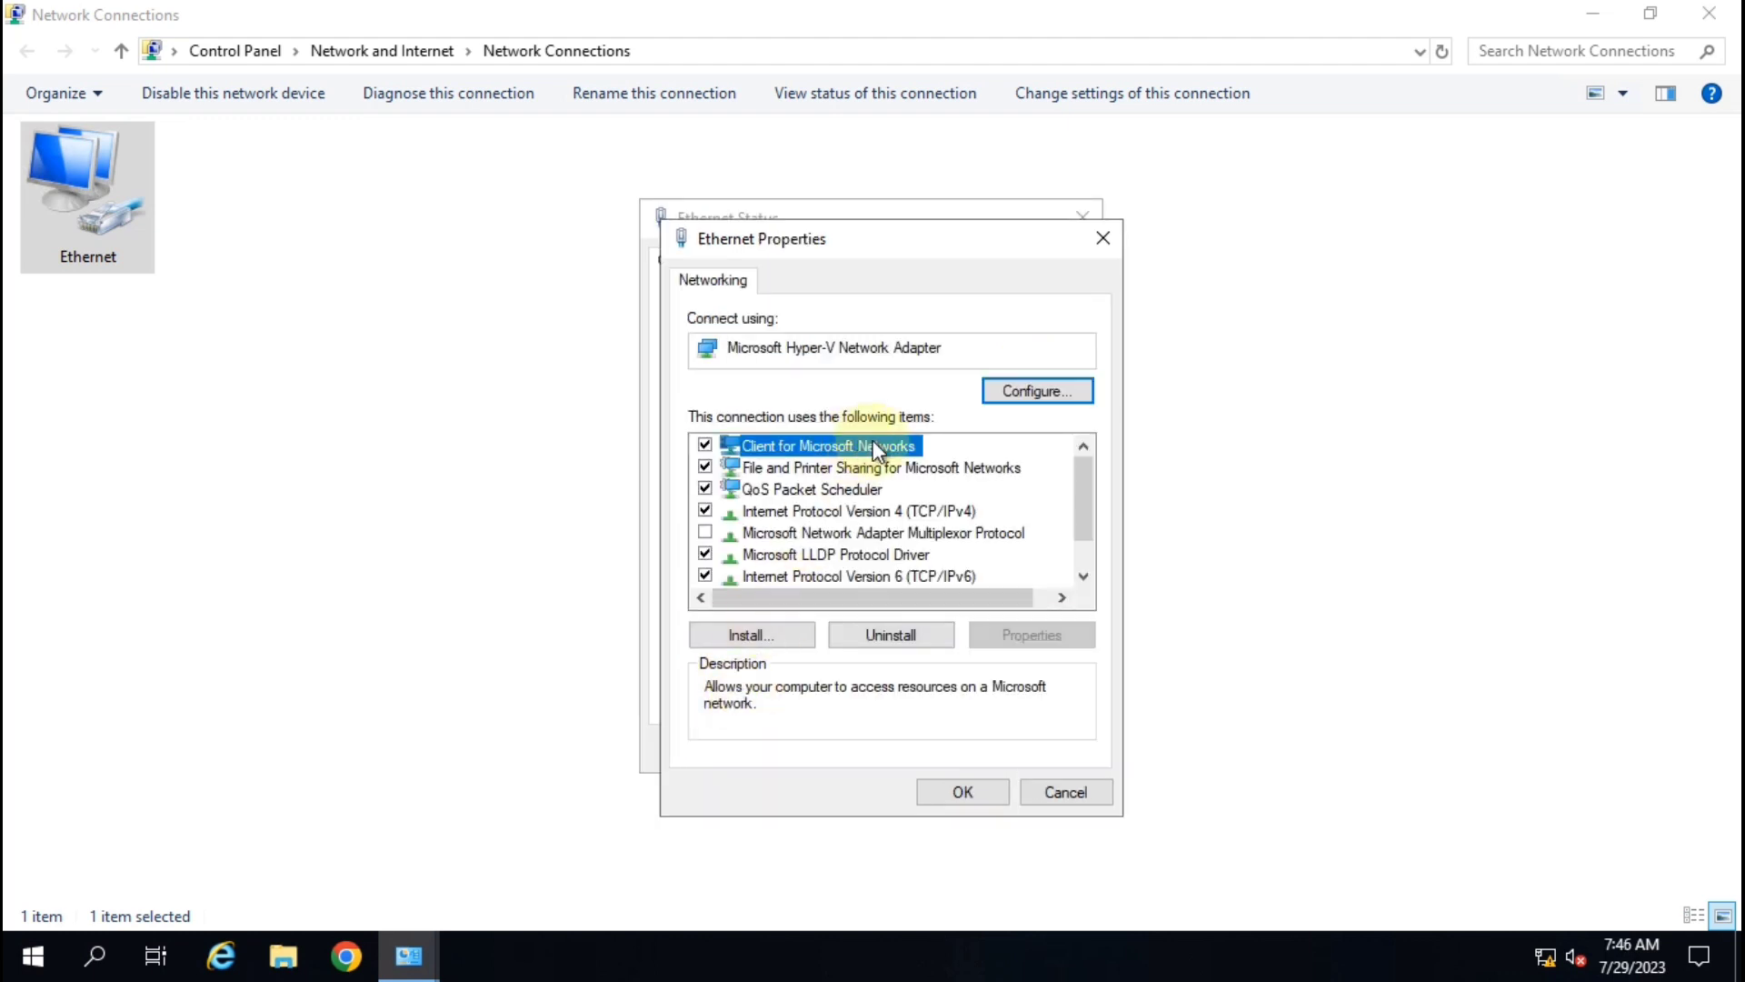
{"action": "left_click", "coordinate": [908, 511]}
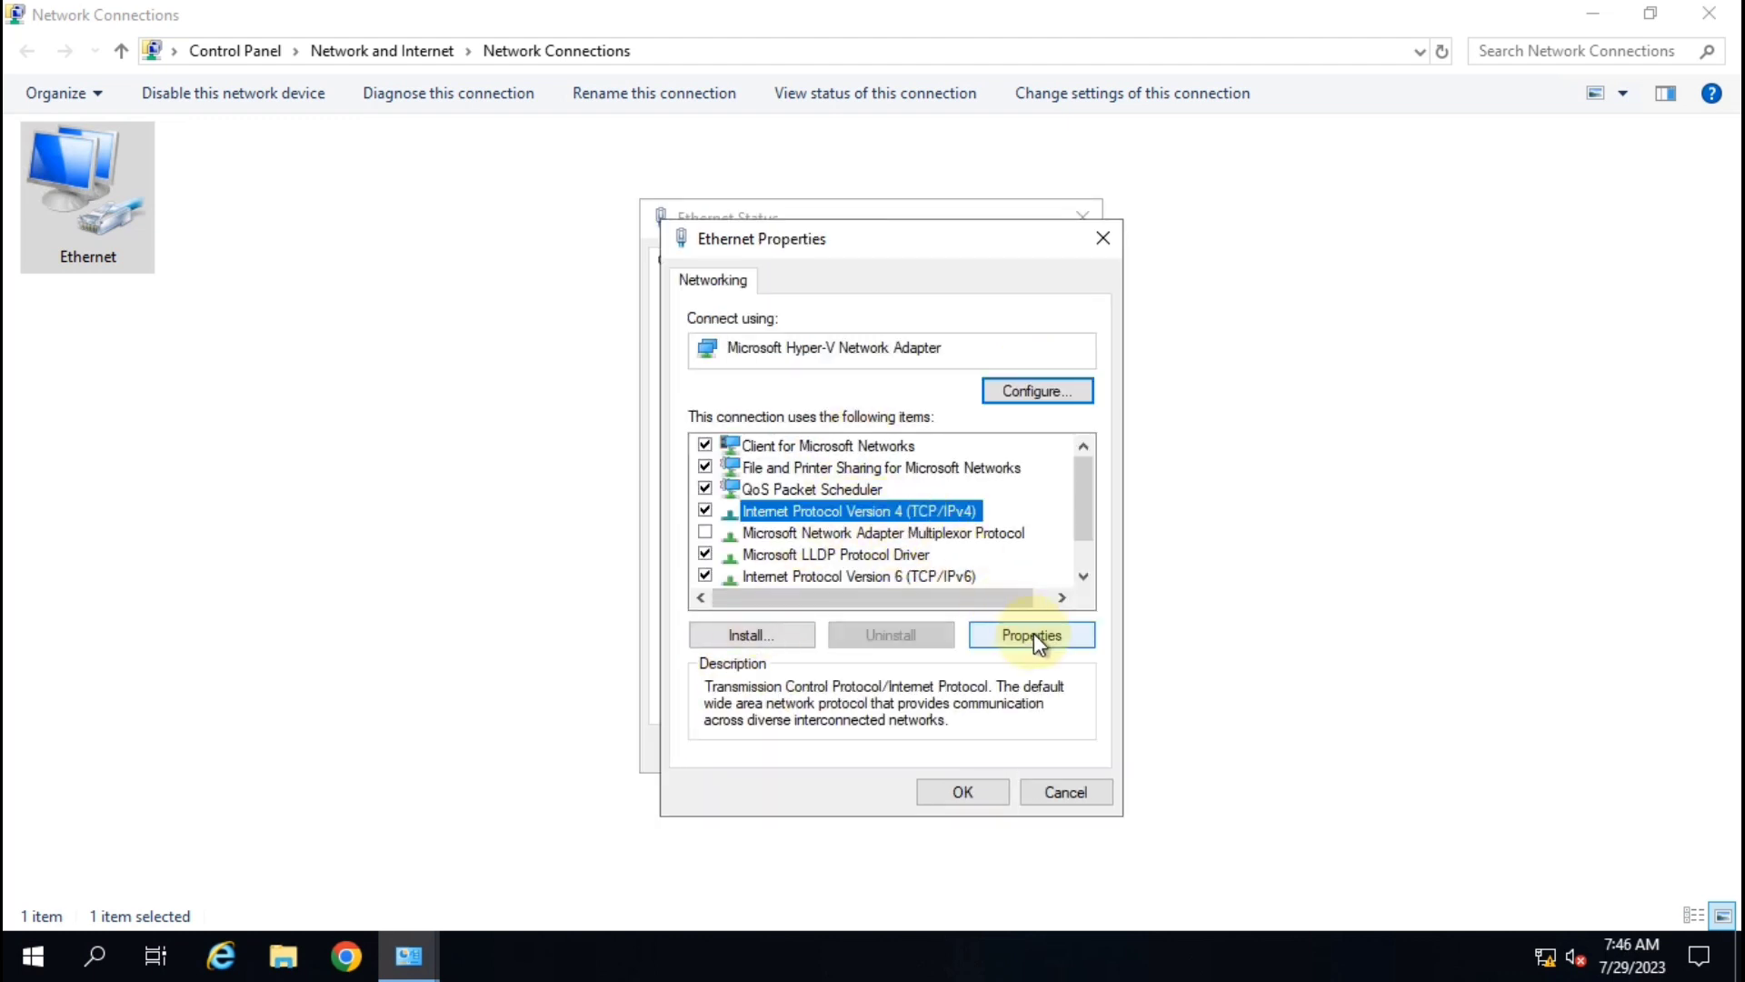
{"action": "left_click", "coordinate": [1033, 634]}
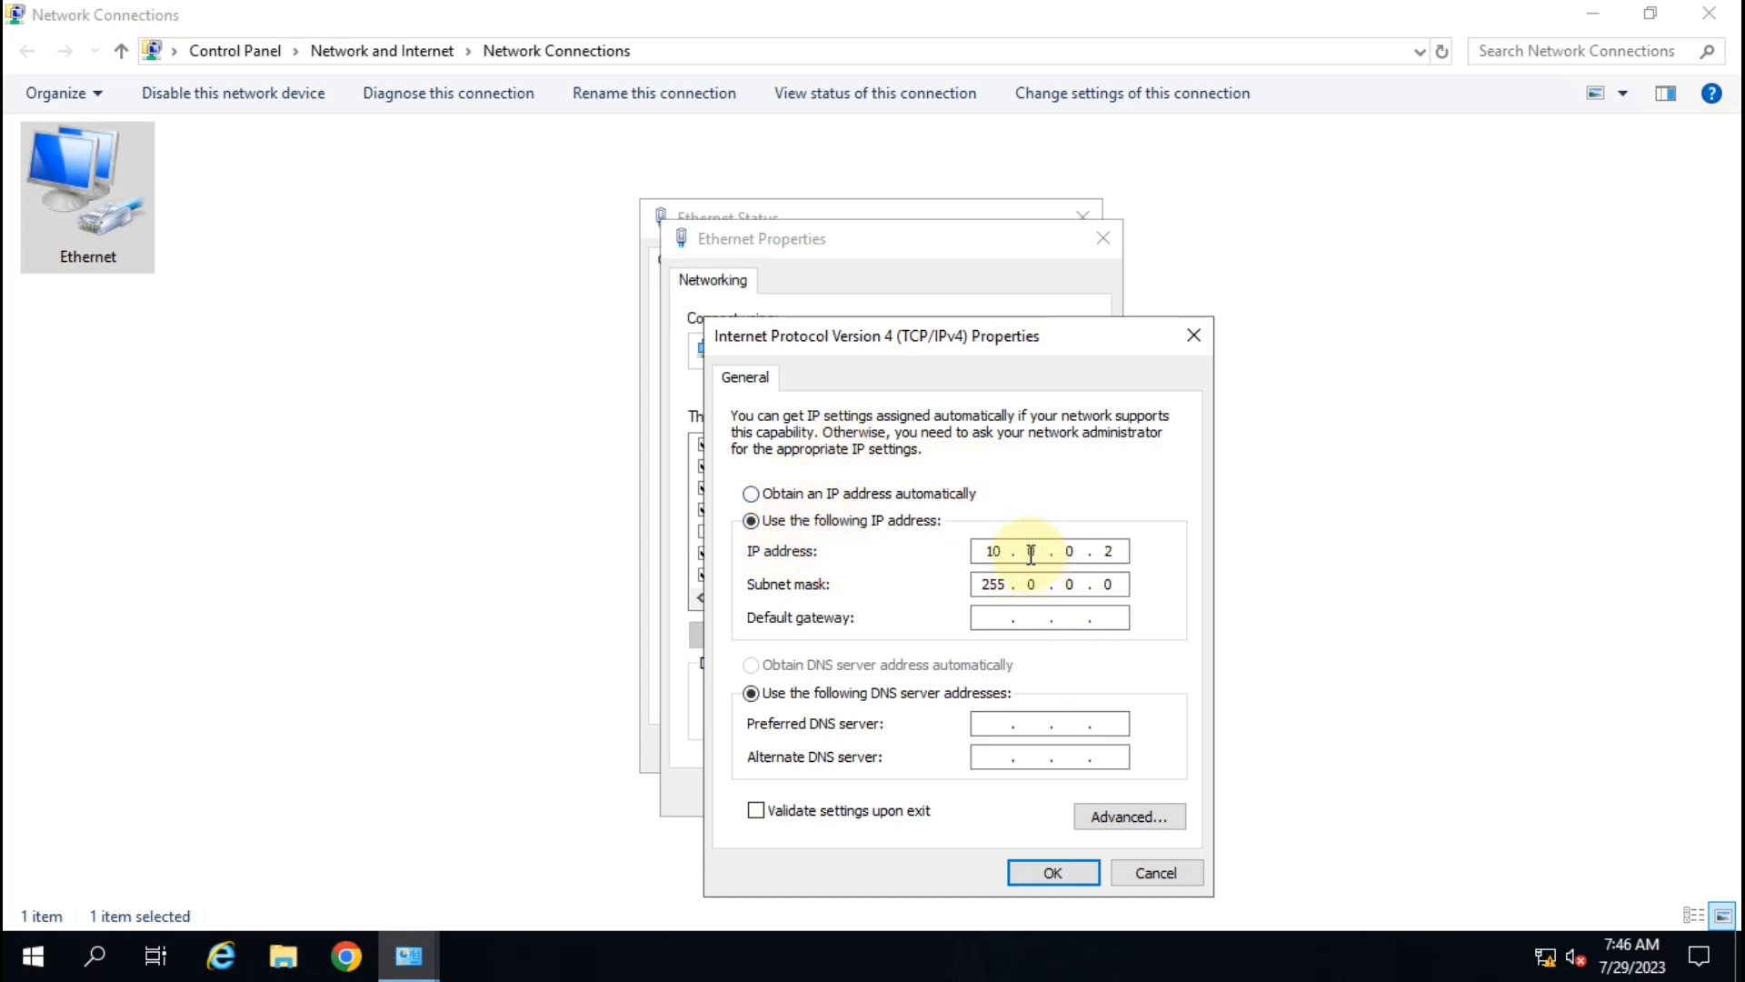
{"action": "double_click", "coordinate": [993, 552]}
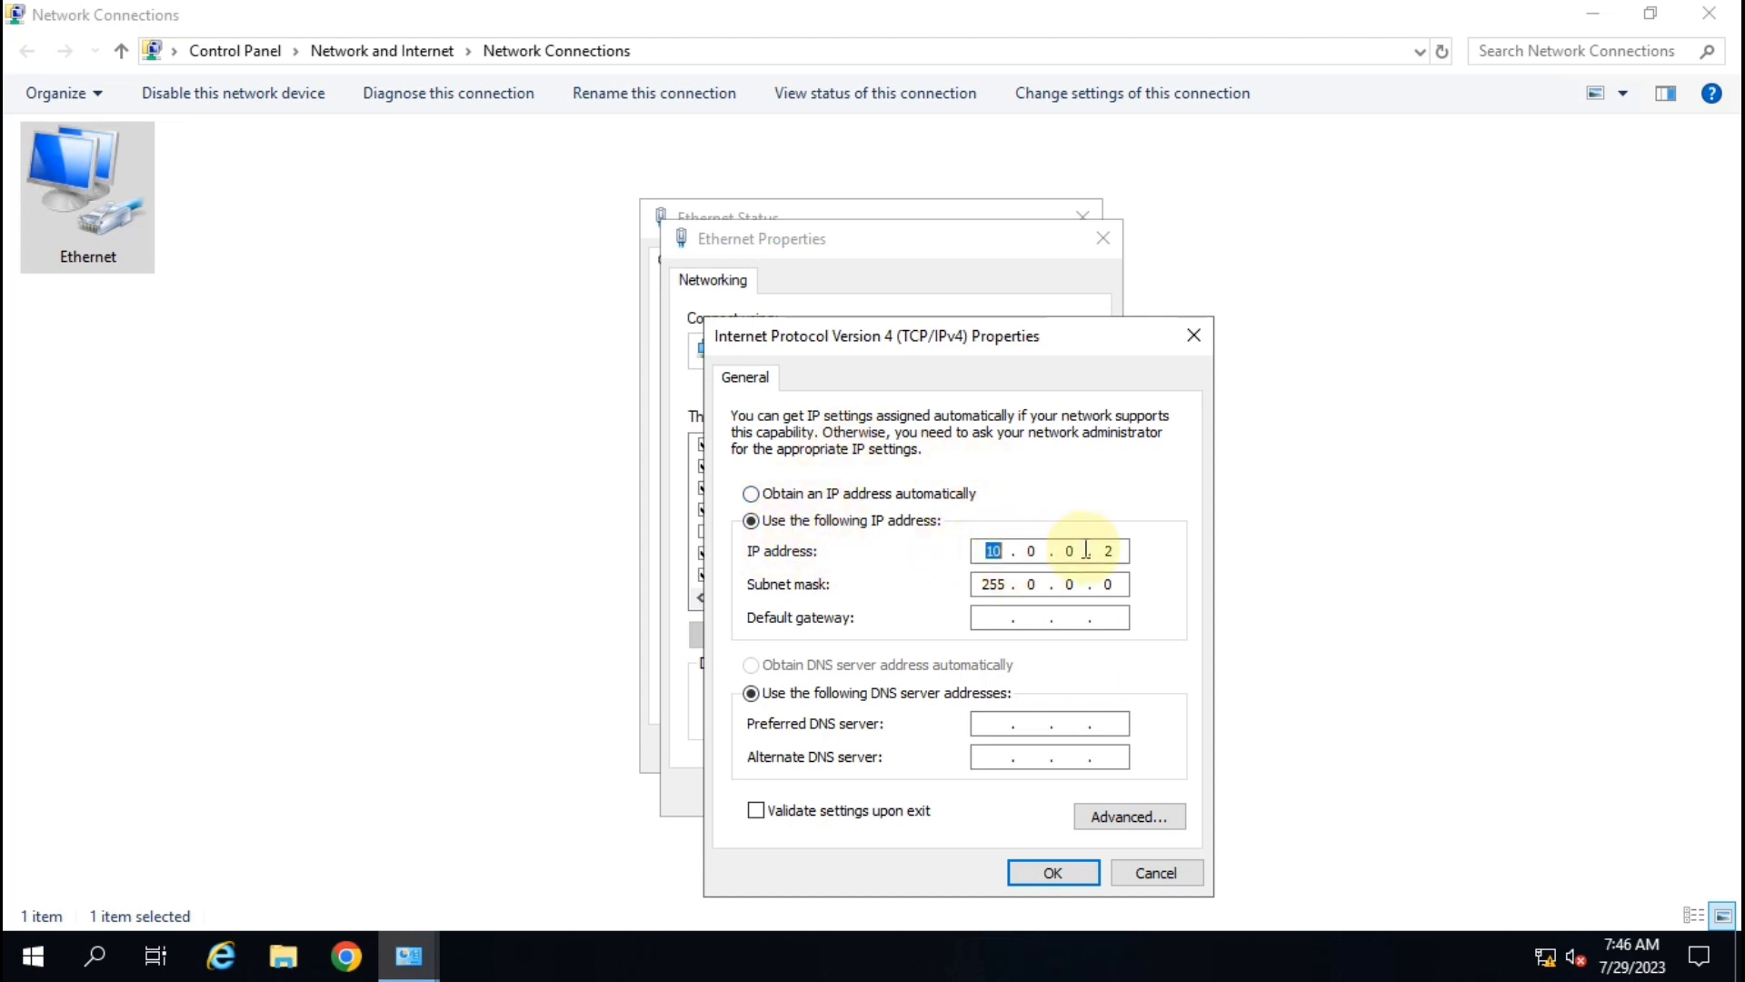
{"action": "left_click", "coordinate": [783, 494]}
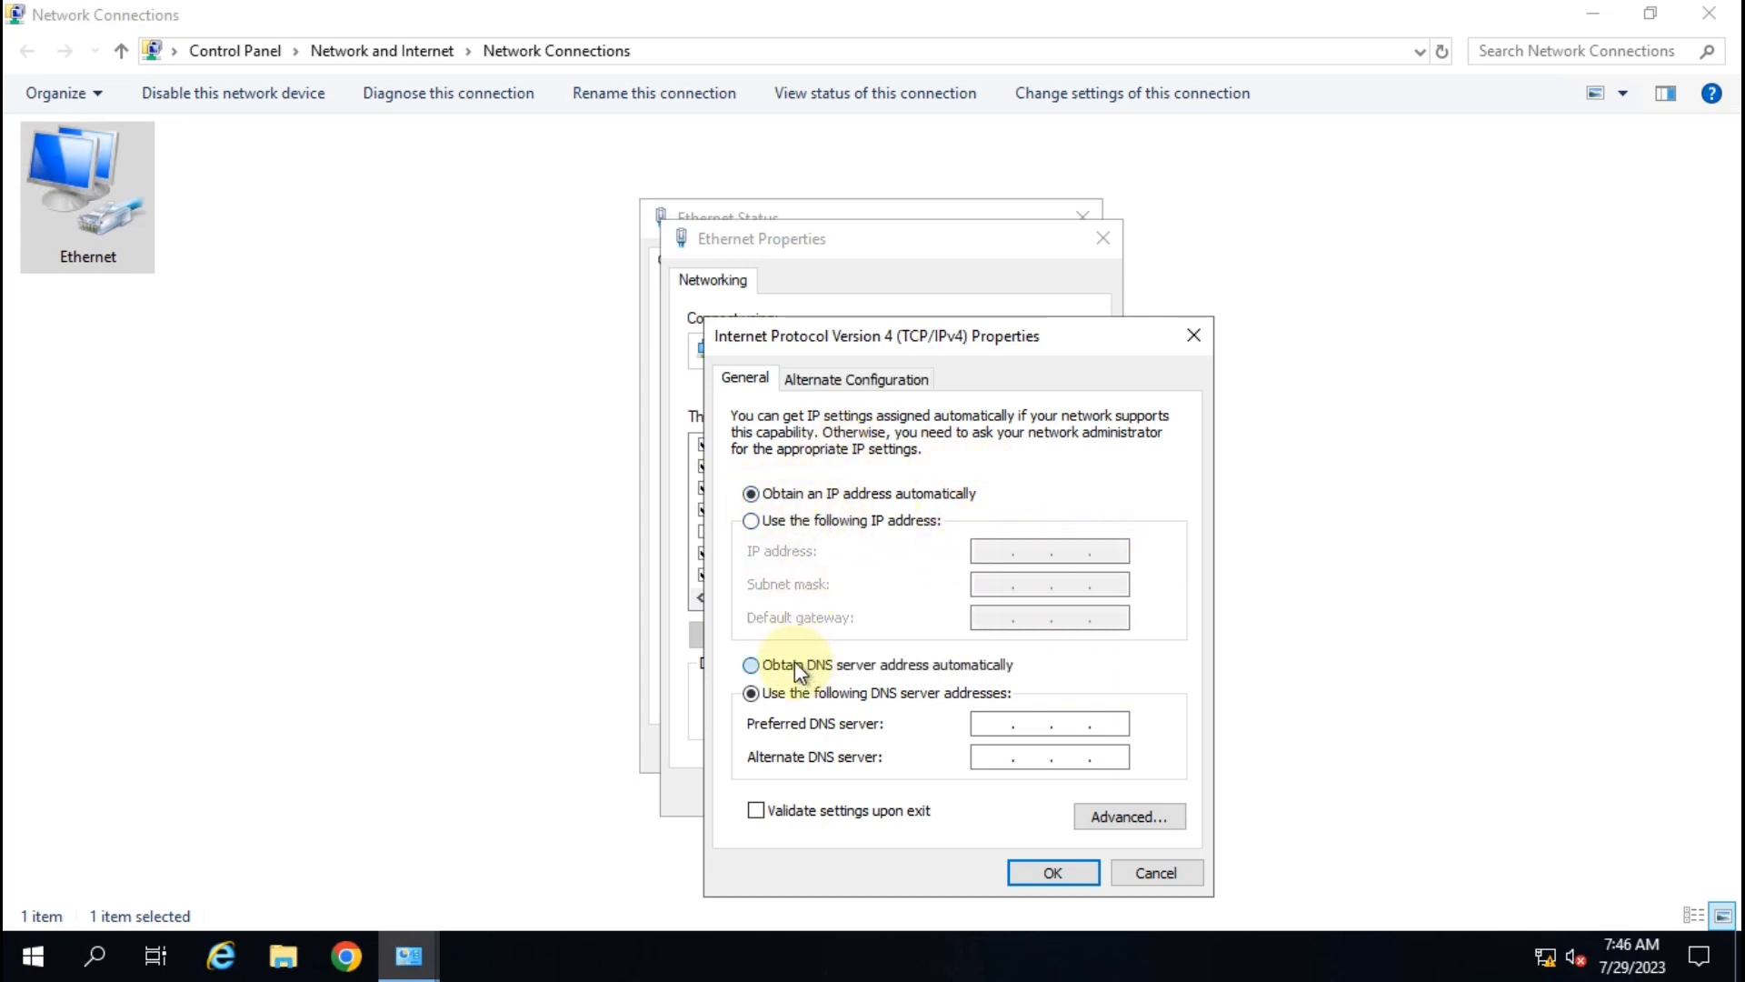
{"action": "left_click", "coordinate": [796, 665]}
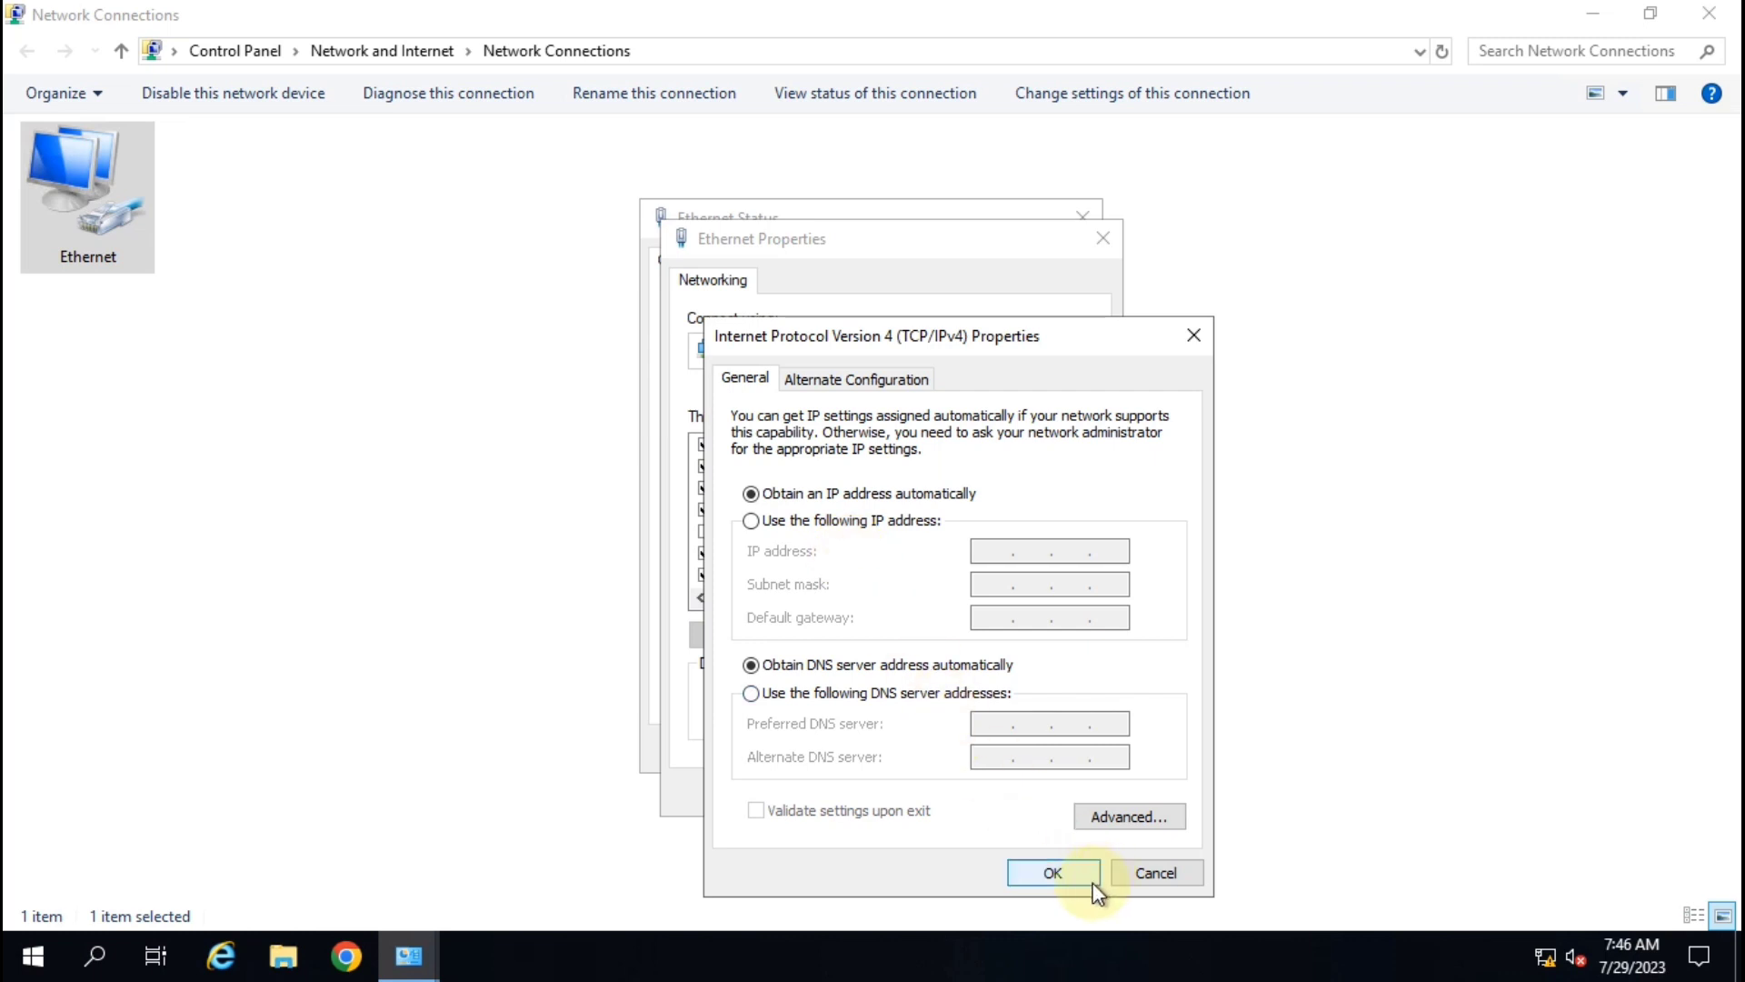
{"action": "left_click", "coordinate": [1038, 874]}
{"action": "left_click", "coordinate": [962, 791]}
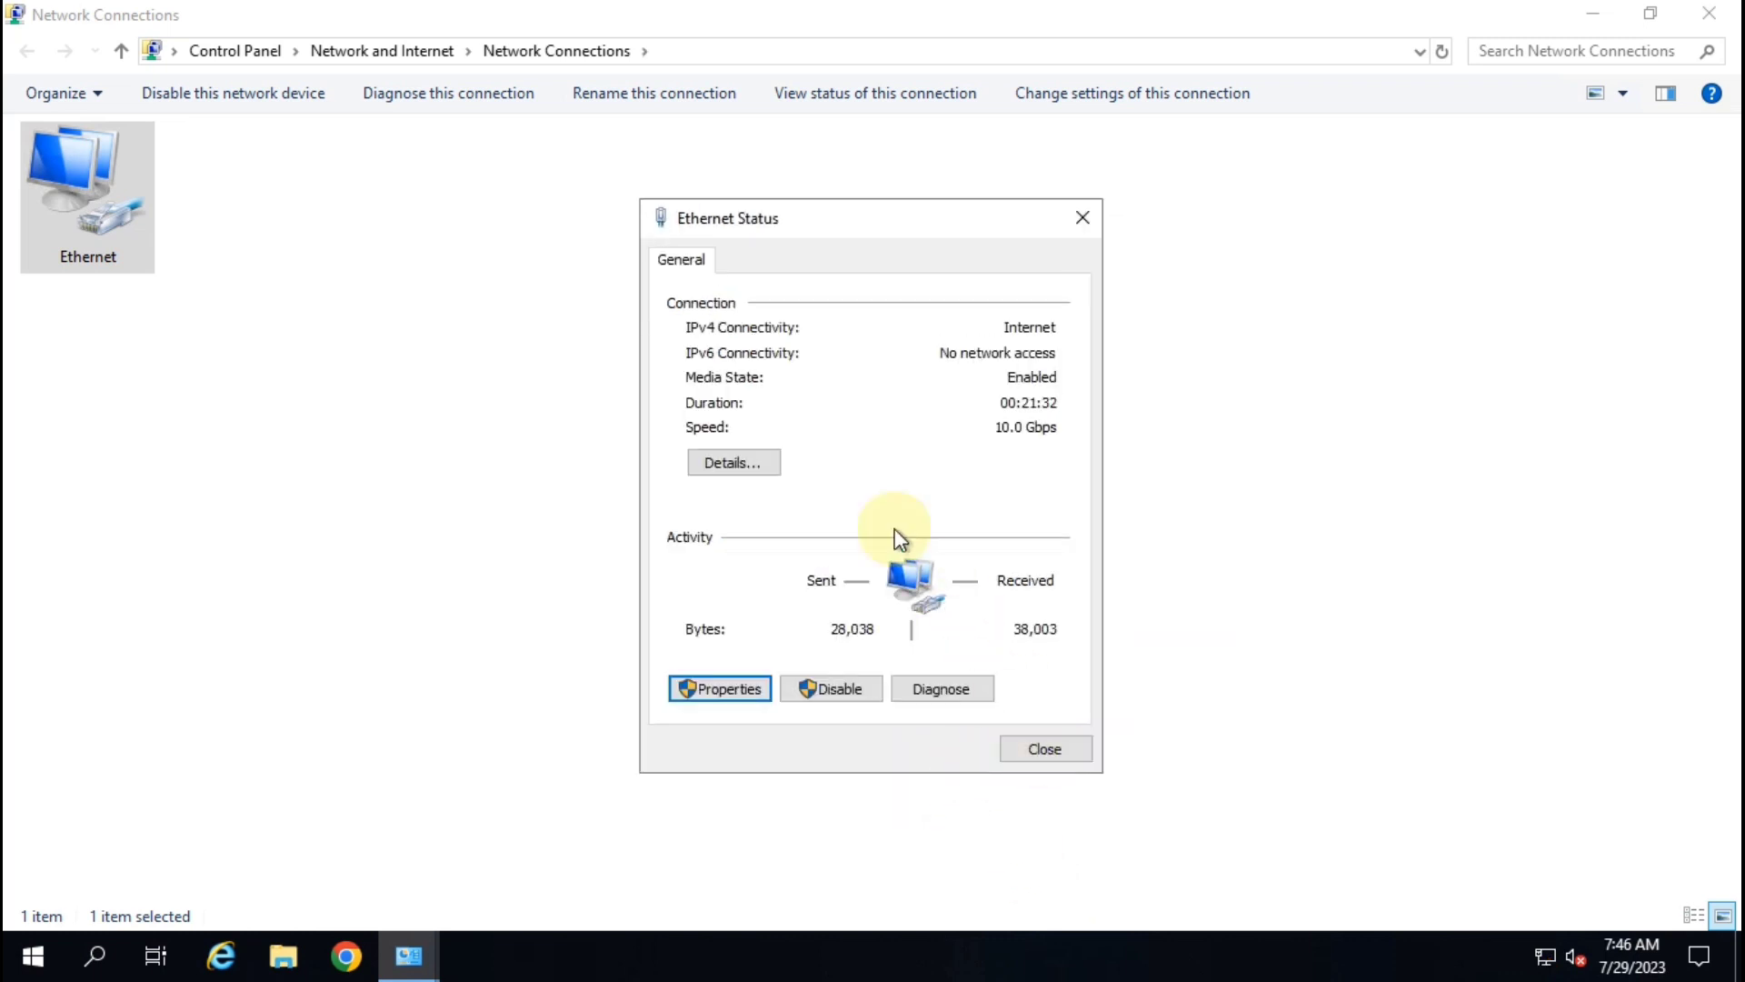
Step: Check the IPv4 address and IPv4 default gateway in the connection details of the virtual machine's Ethernet adapter
{"action": "left_click", "coordinate": [754, 463]}
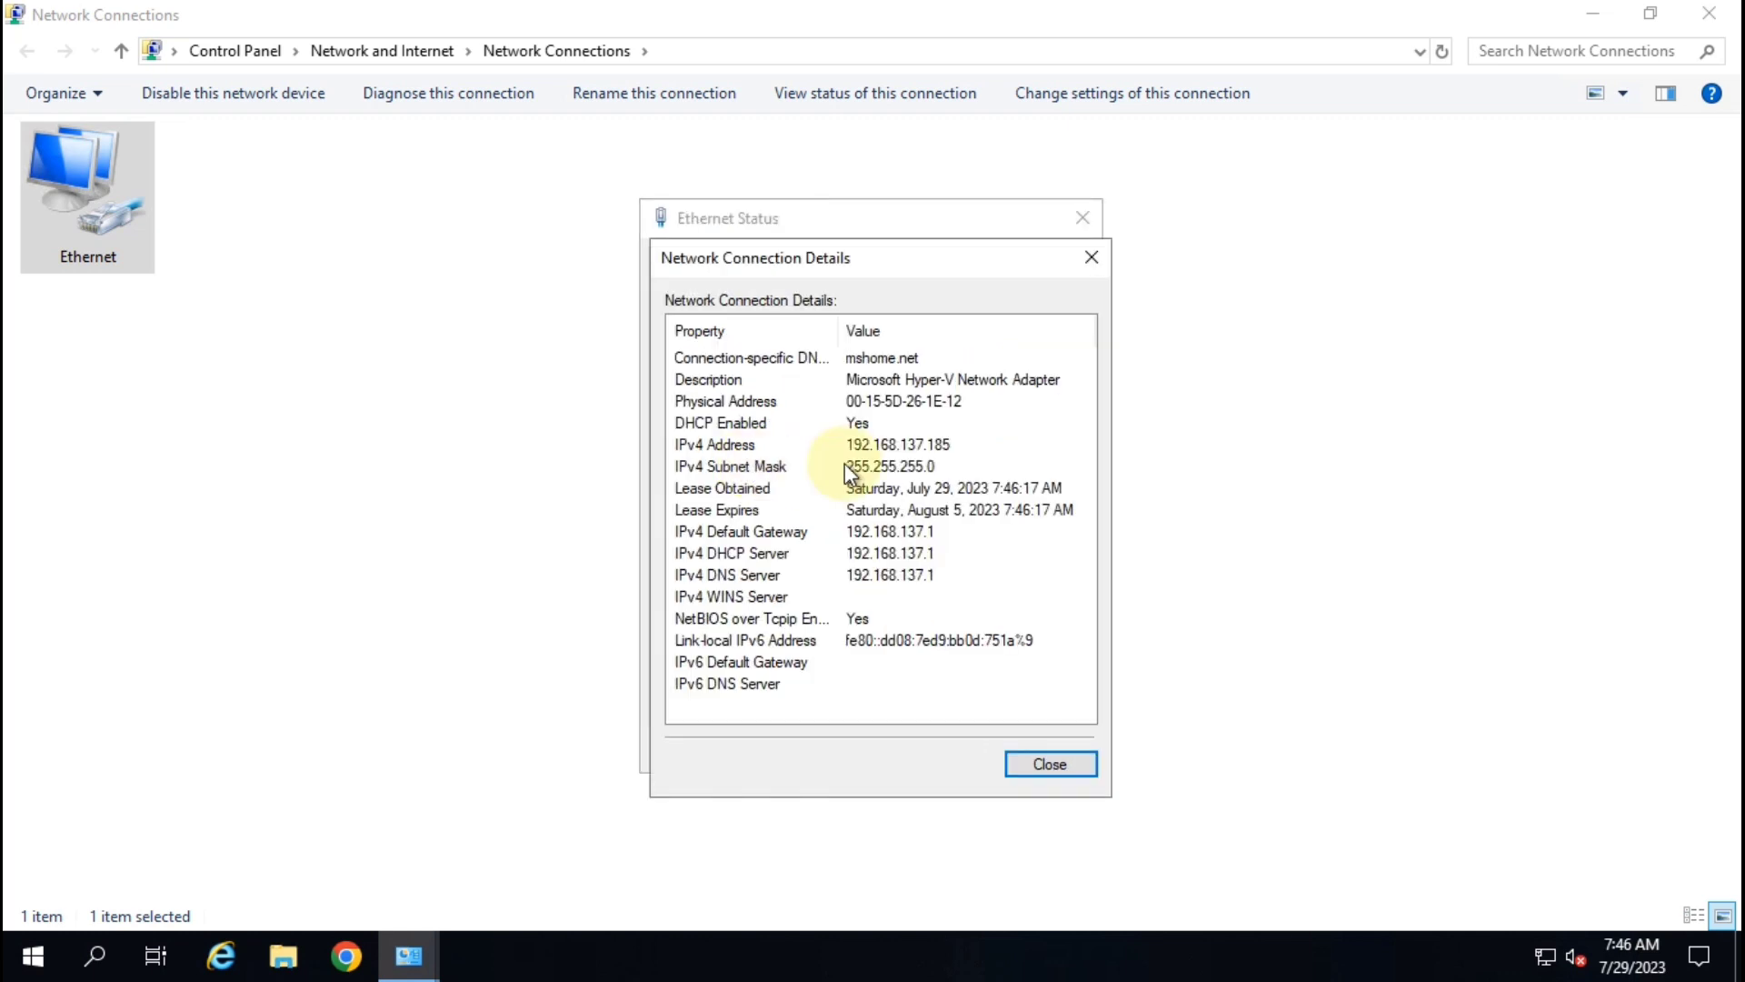
{"action": "left_click", "coordinate": [894, 444]}
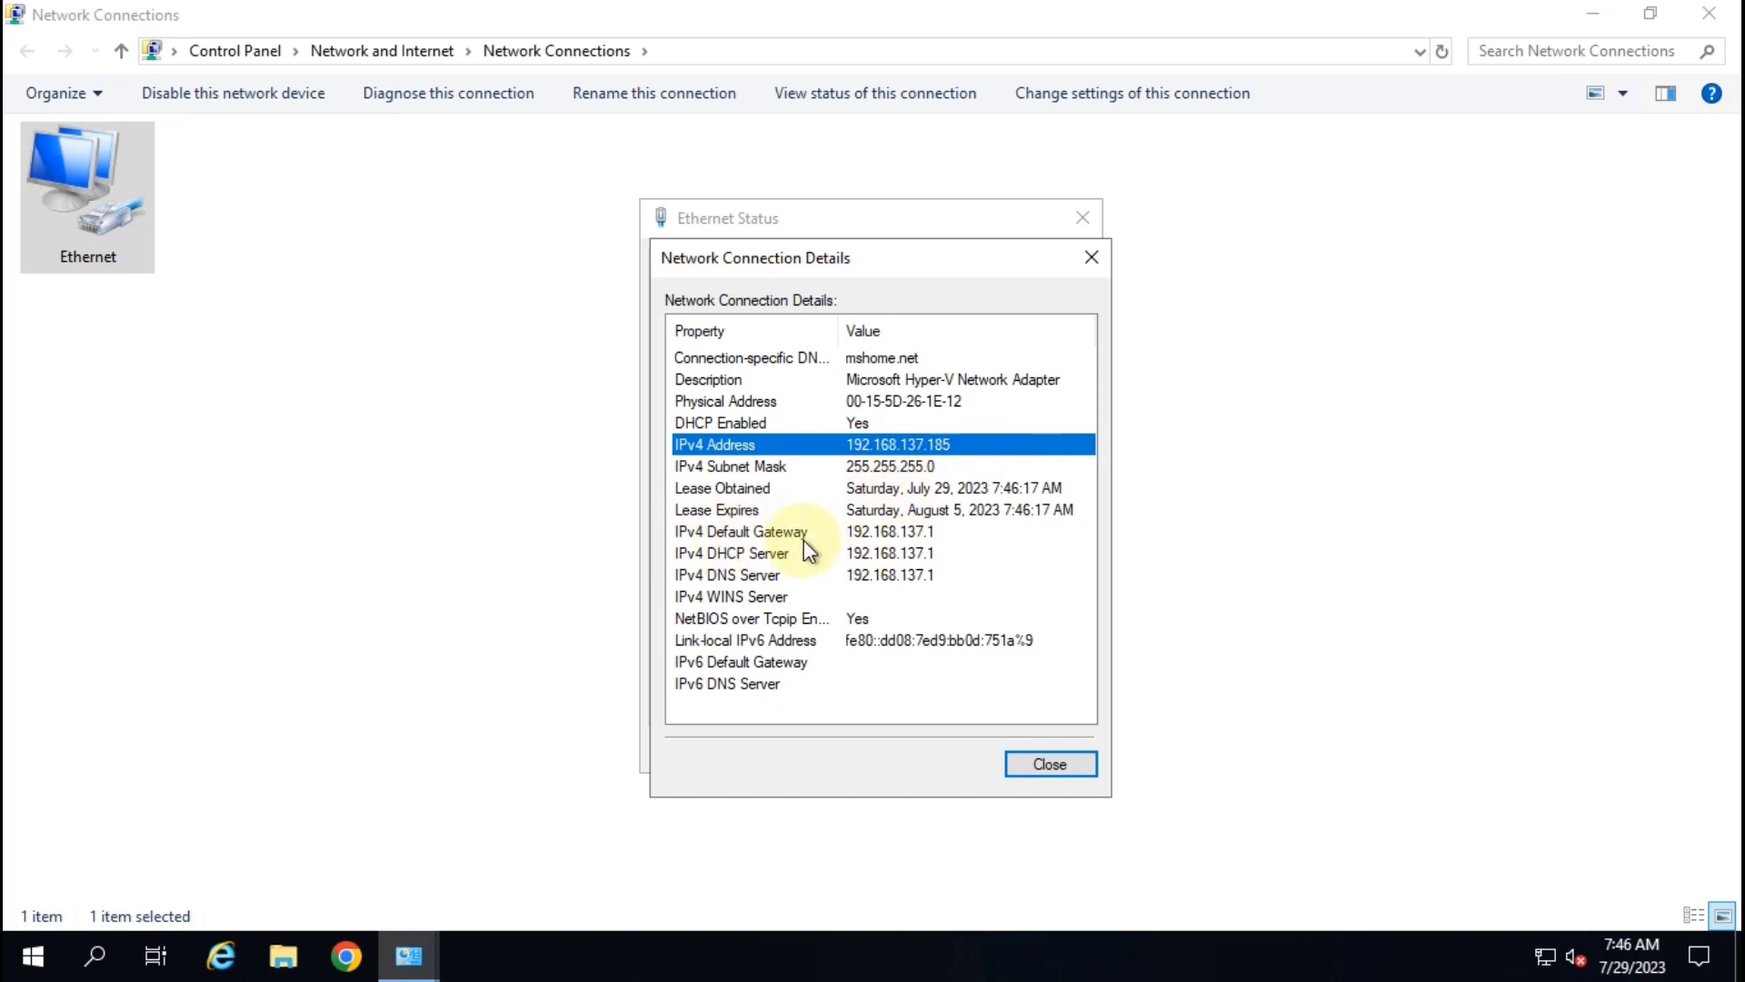
{"action": "left_click", "coordinate": [884, 533]}
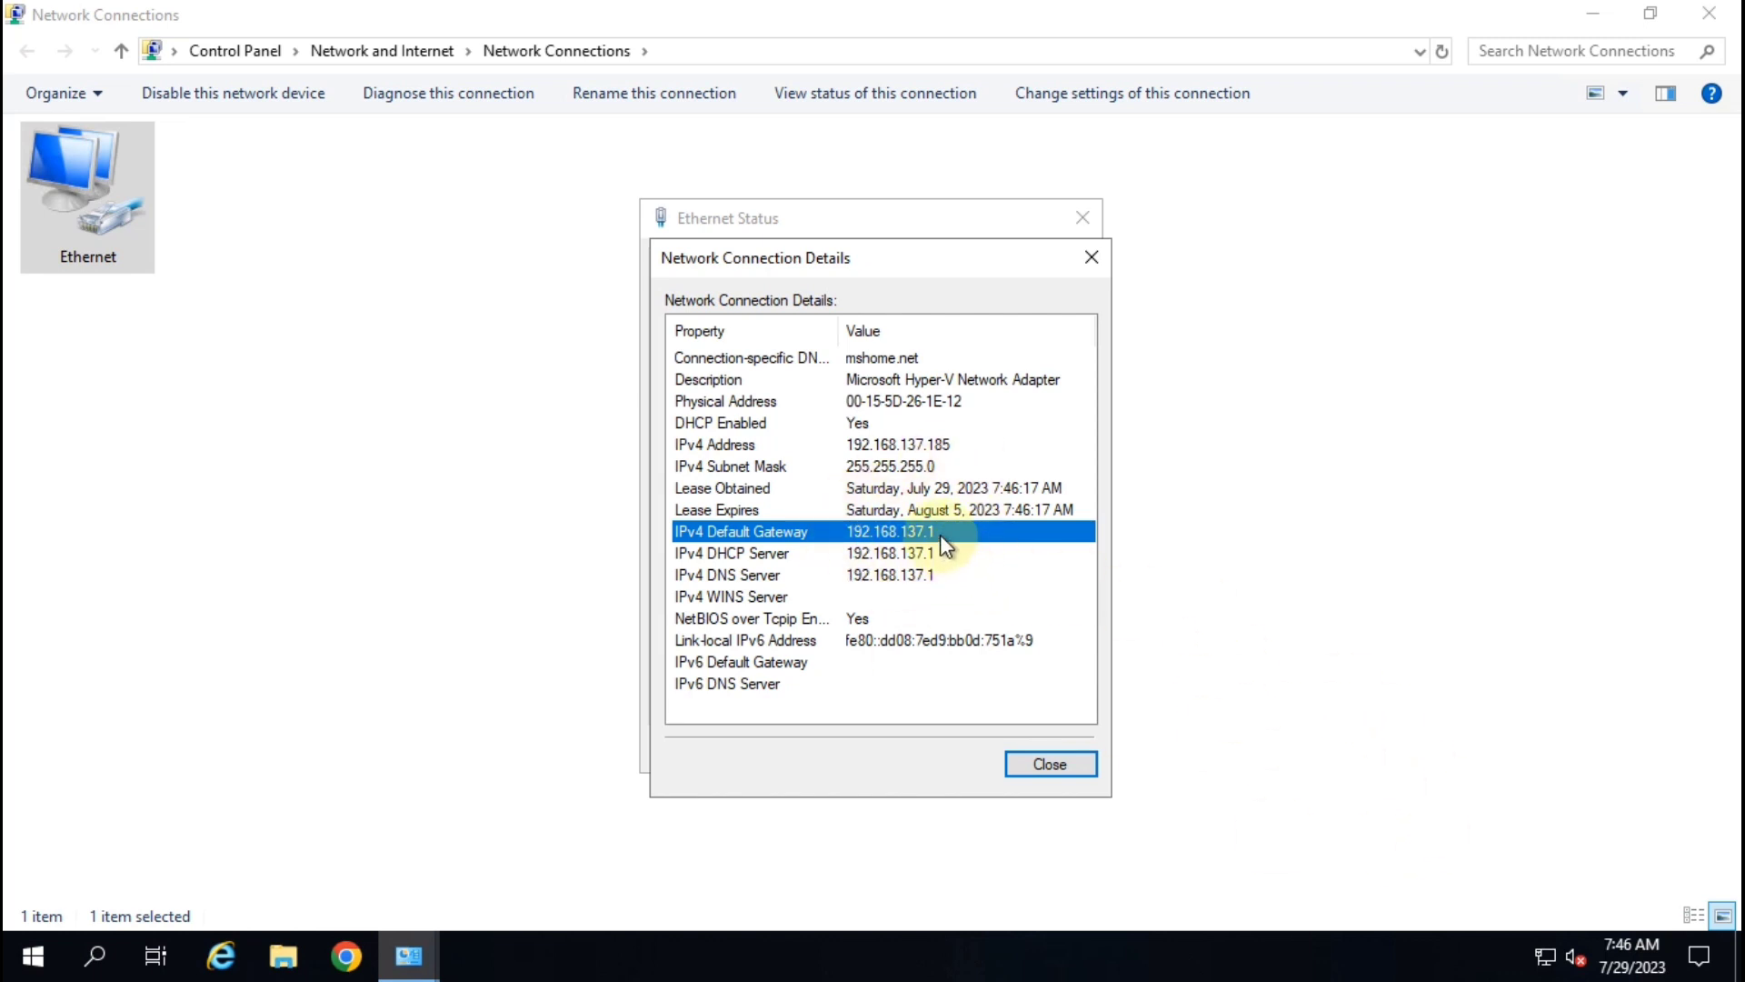
Step: Switch from the virtual machine to the host desktop and open Network Connections by running ncpa.cpl
{"action": "mouse_move", "coordinate": [1024, 2]}
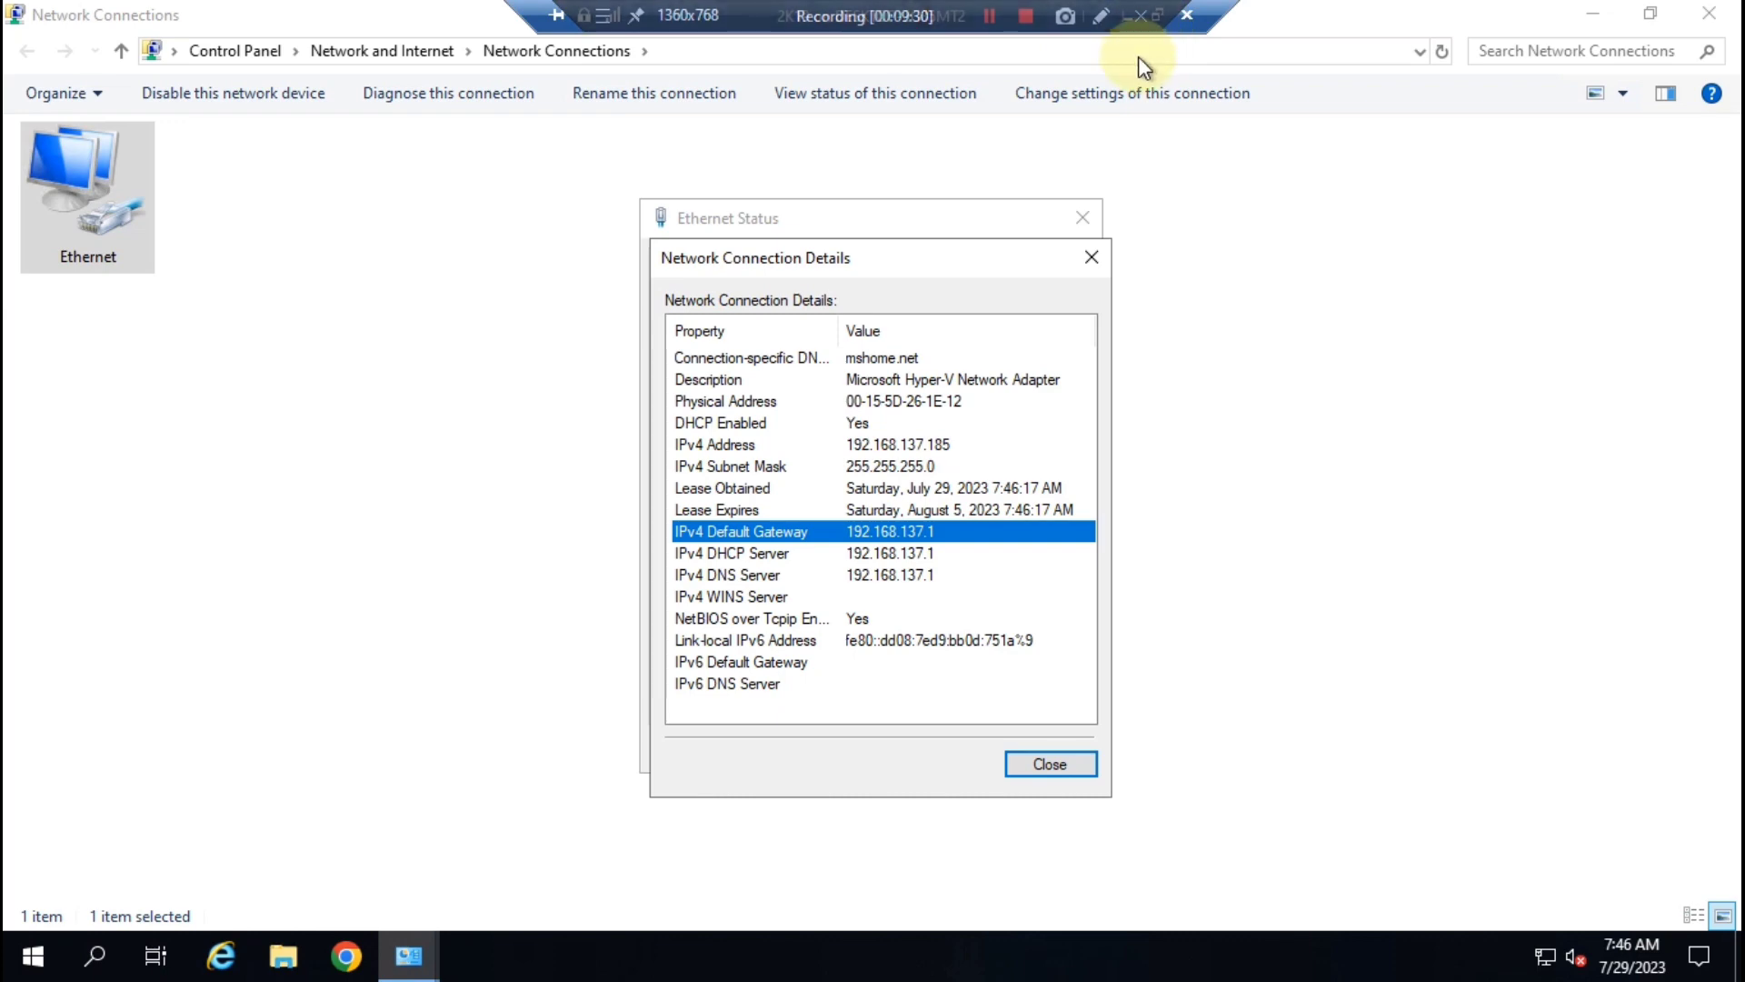
{"action": "left_click", "coordinate": [1128, 26]}
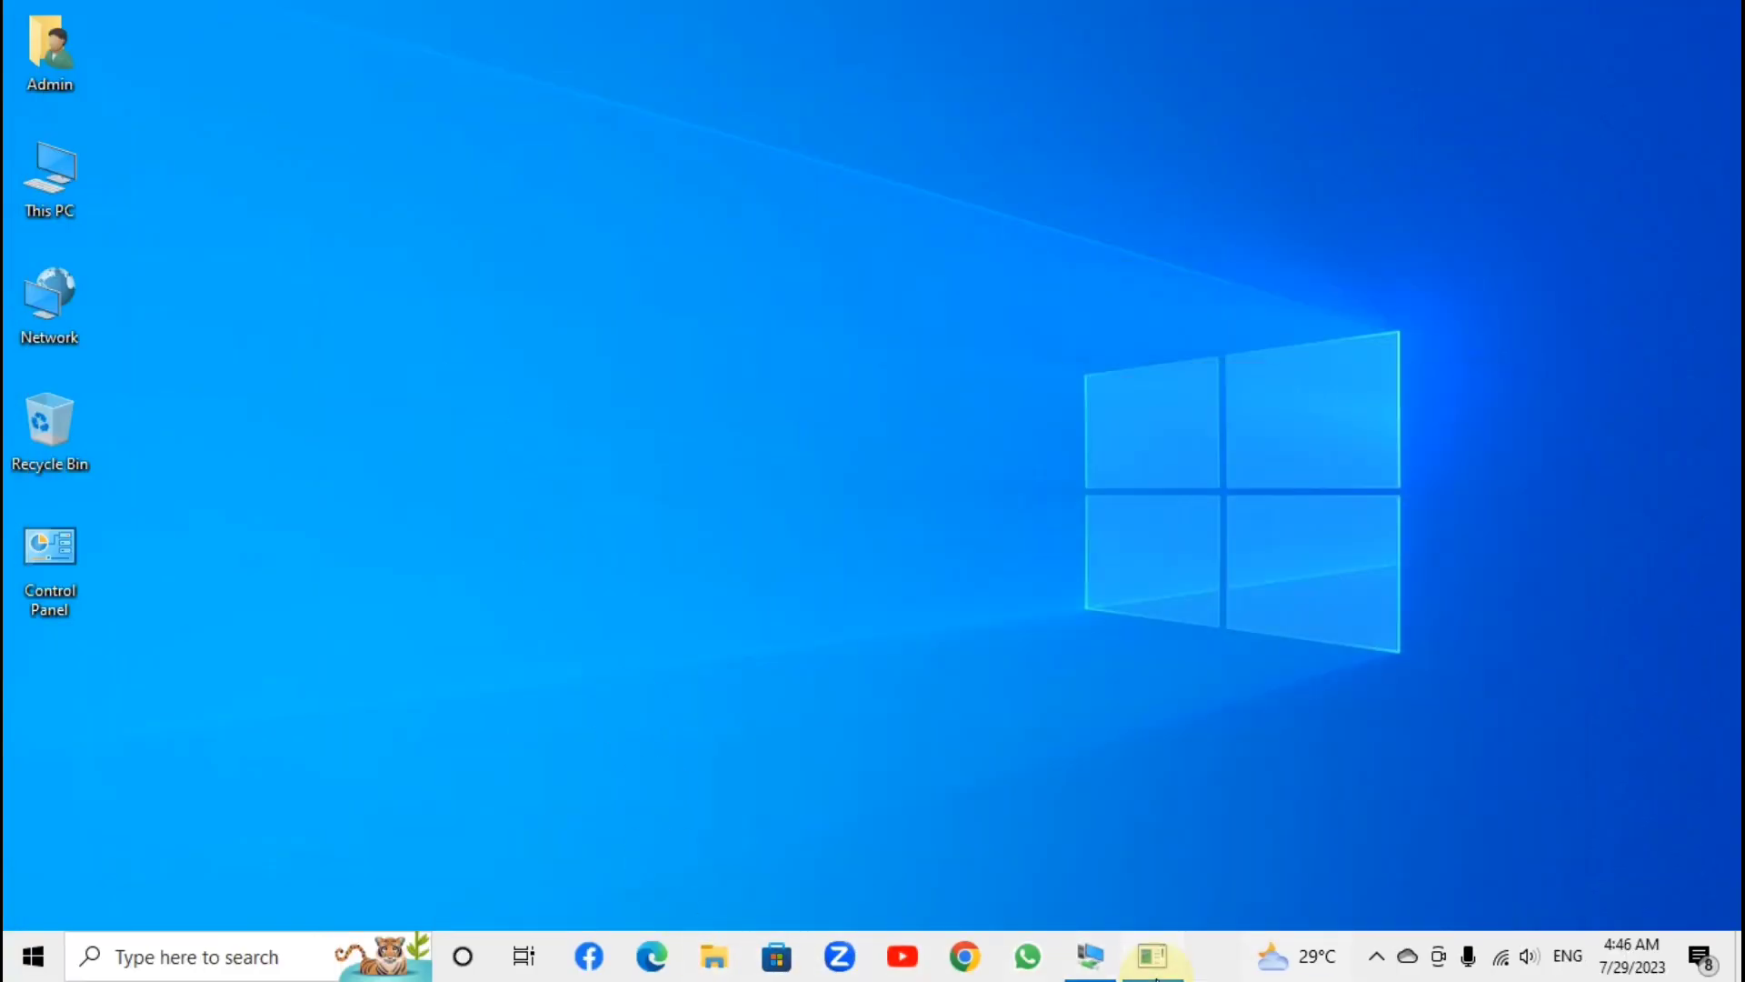
{"action": "left_click", "coordinate": [1154, 959]}
{"action": "left_click", "coordinate": [1264, 51]}
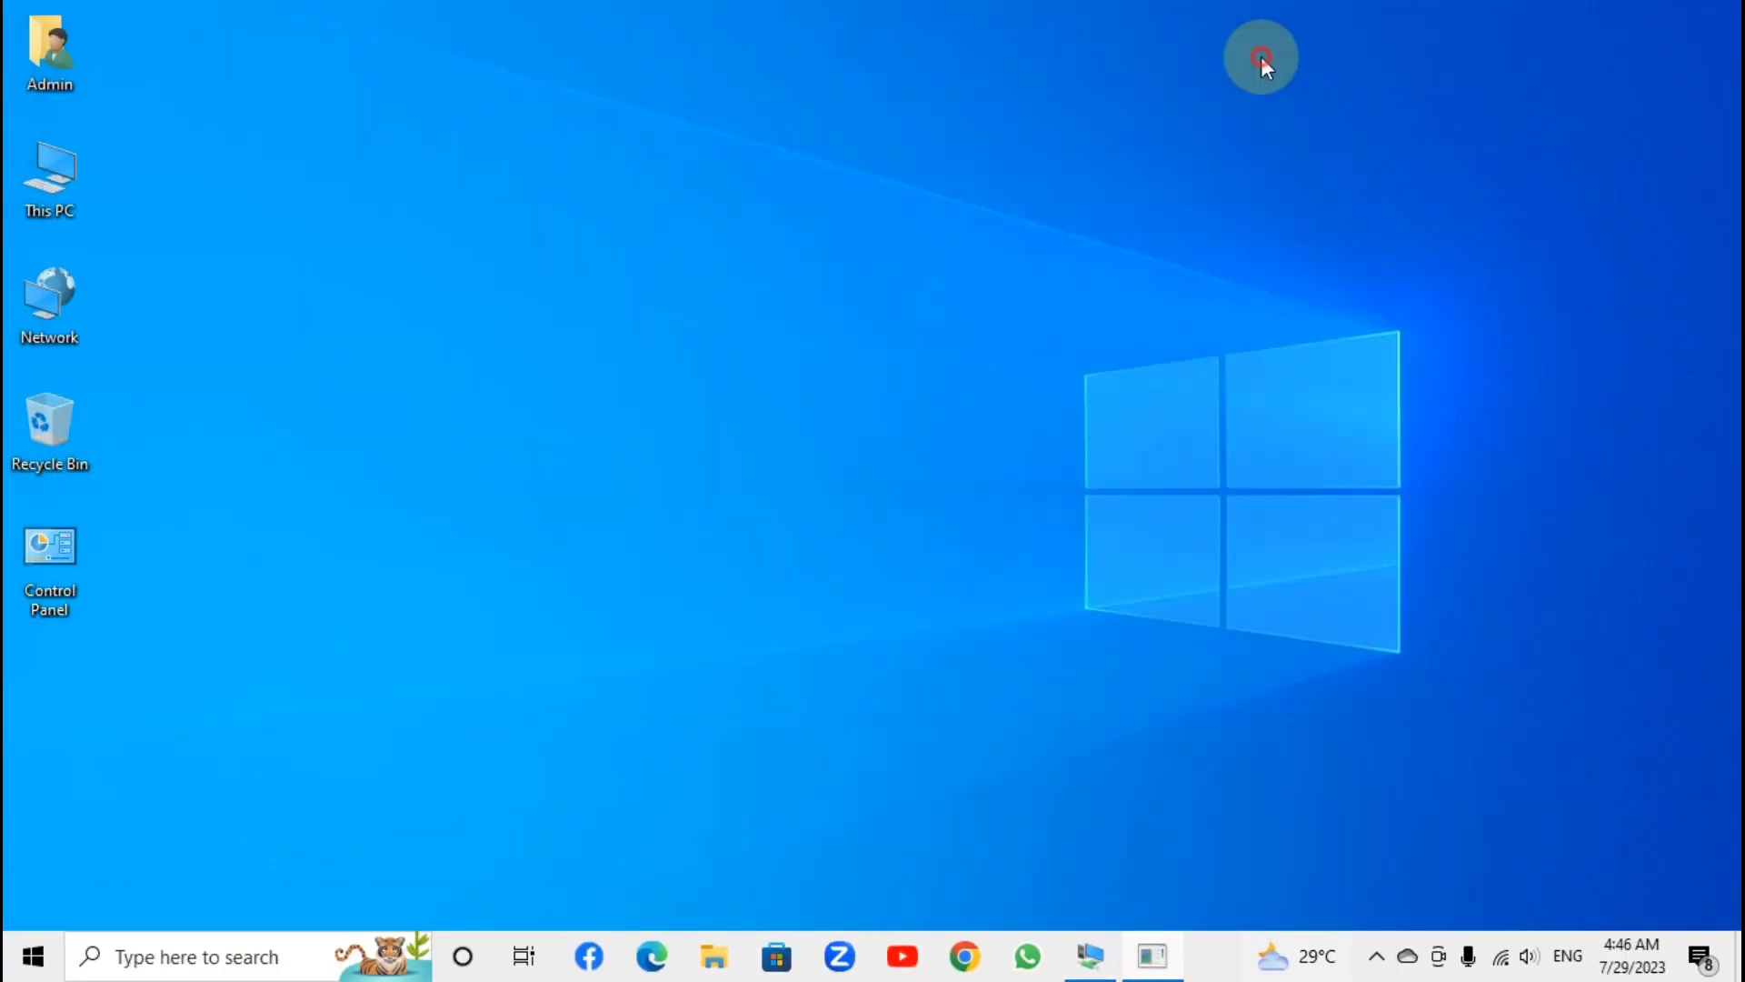
{"action": "key", "text": "super"}
{"action": "key", "text": "super+r"}
{"action": "key", "text": "super+f"}
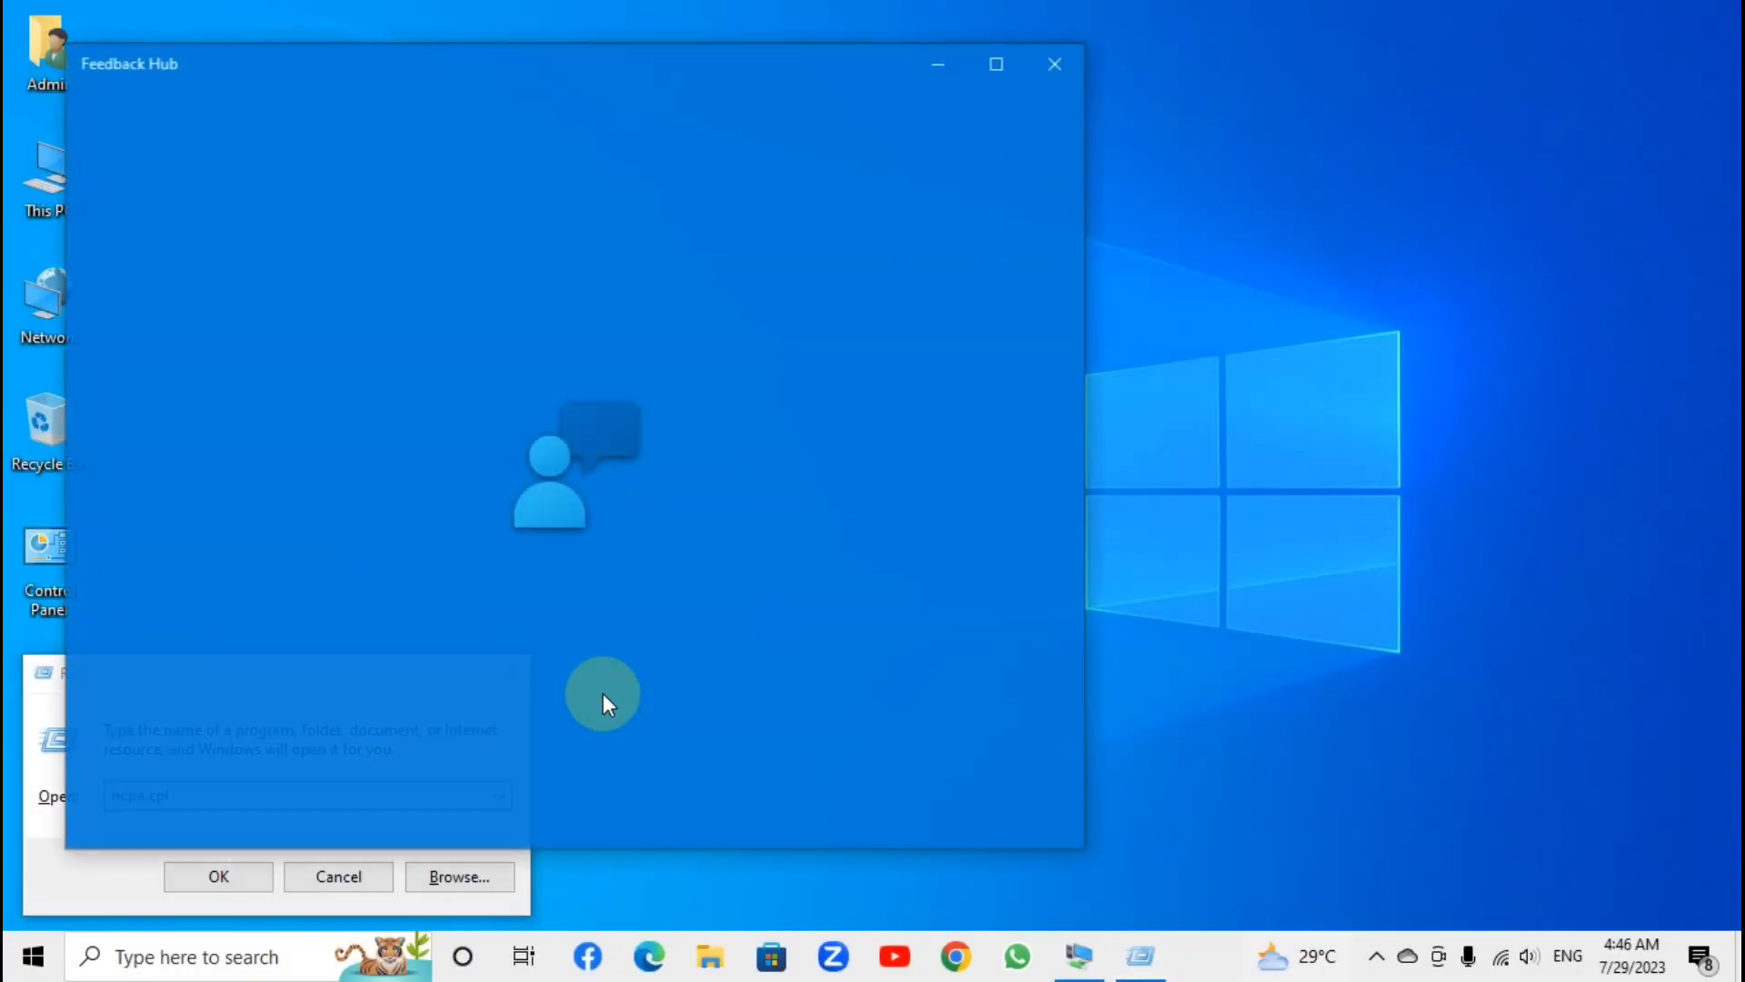
{"action": "left_click", "coordinate": [1054, 64]}
{"action": "left_click", "coordinate": [216, 874]}
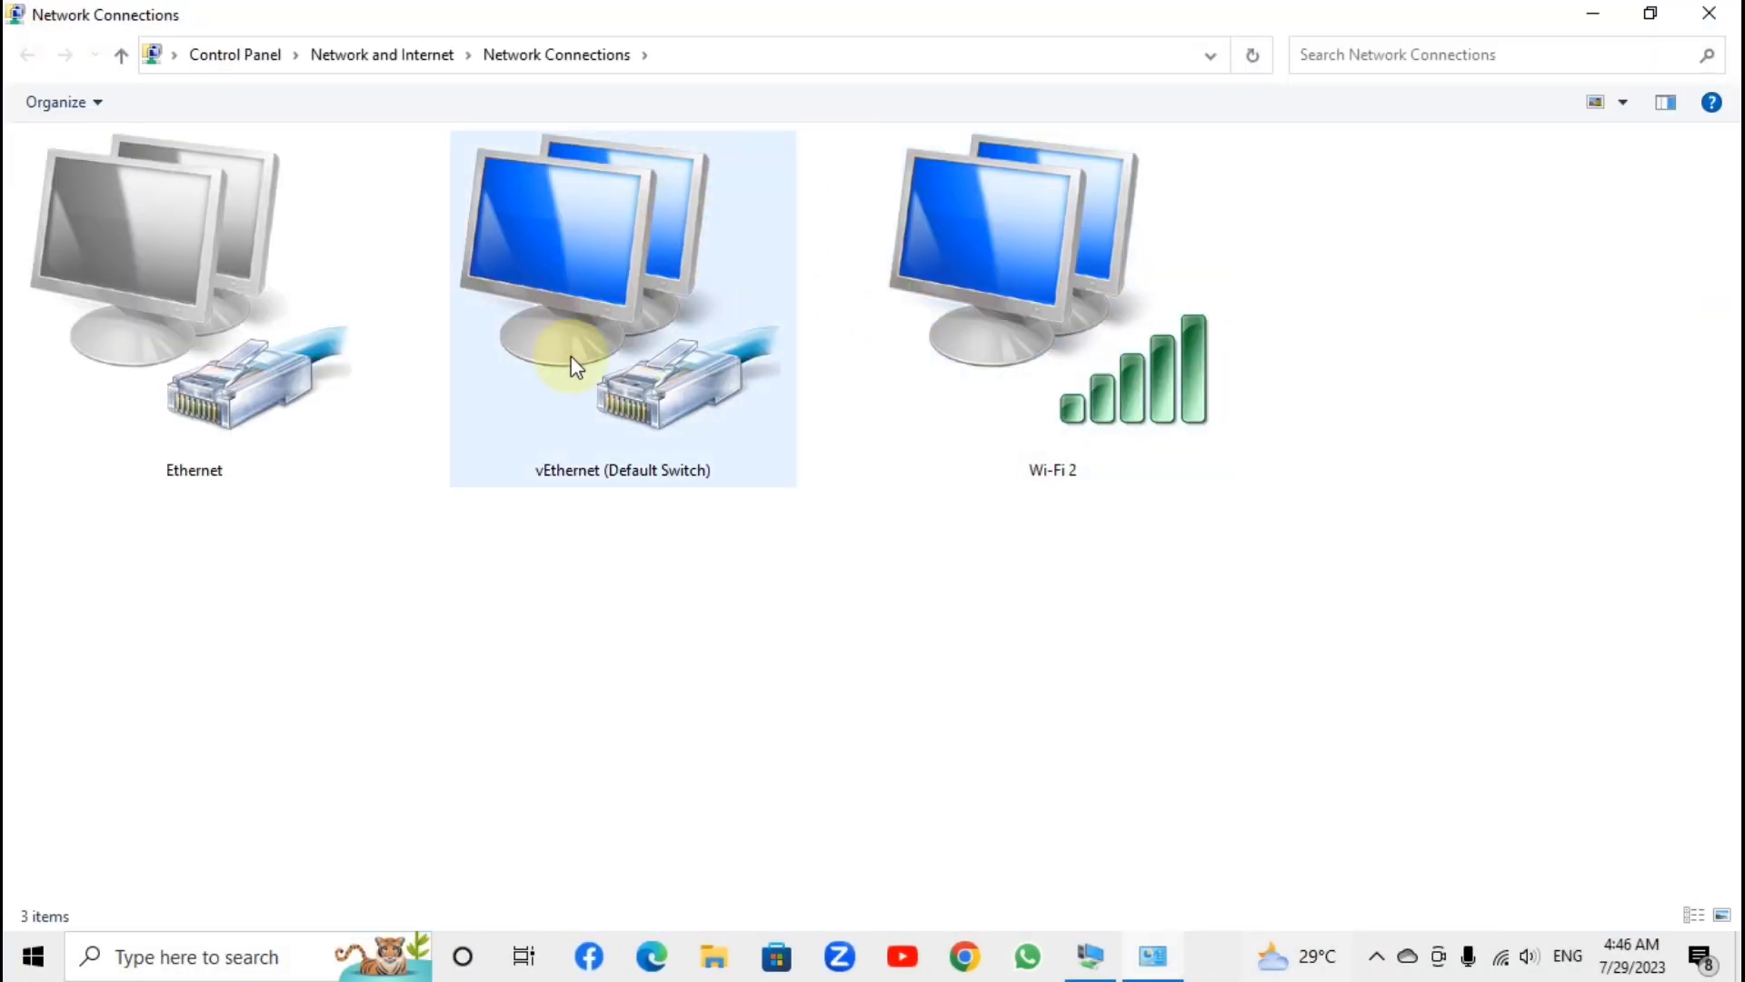
Step: Open the connection details of the host's vEthernet (Default Switch) adapter and check its IPv4 address against the virtual machine's gateway
{"action": "left_click", "coordinate": [614, 265]}
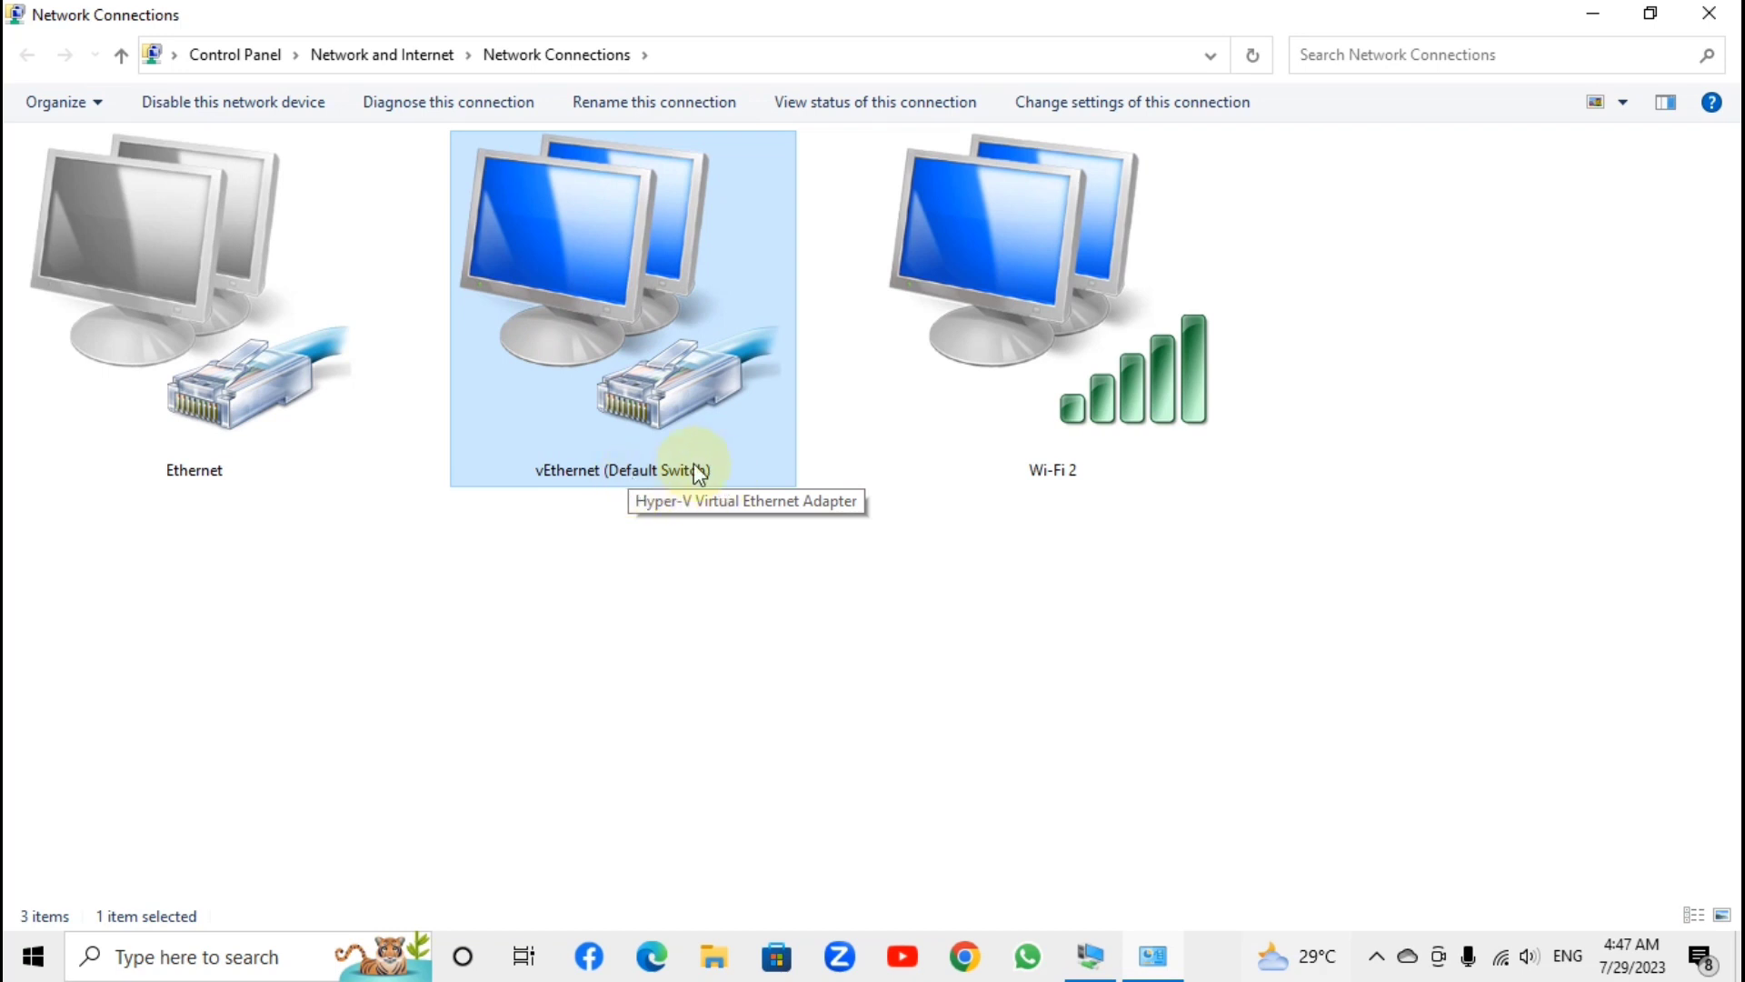
{"action": "double_click", "coordinate": [641, 313]}
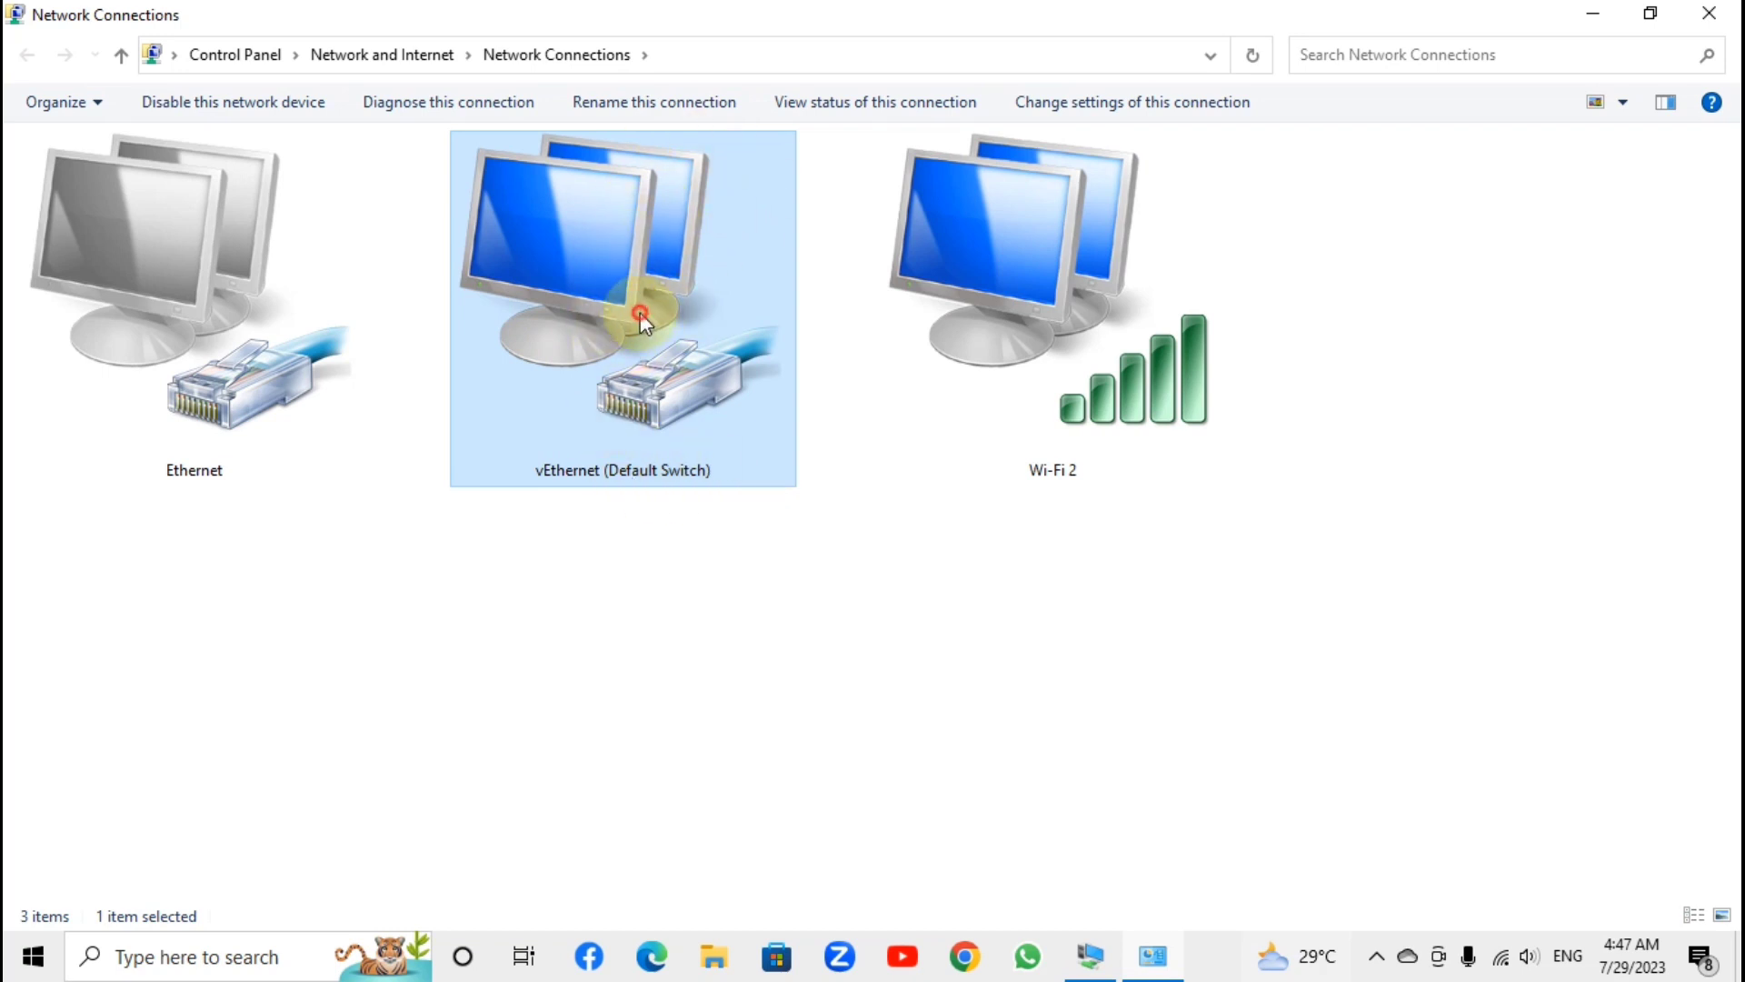
{"action": "left_click", "coordinate": [760, 466]}
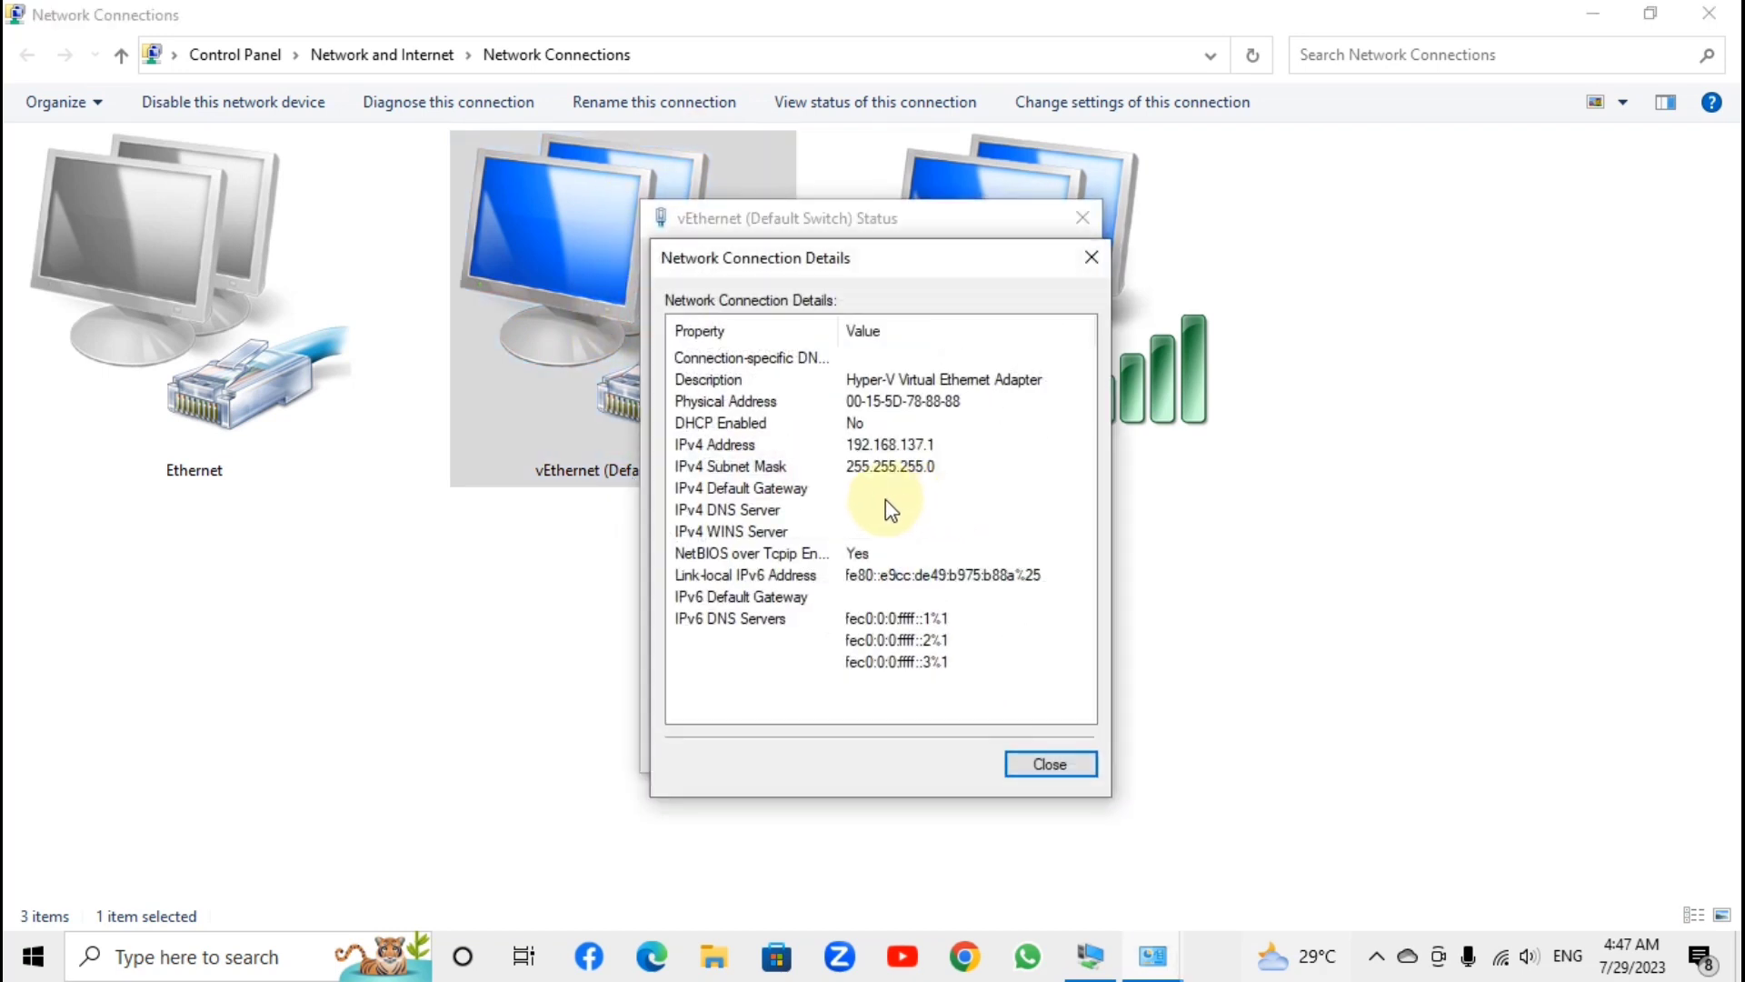
{"action": "left_click", "coordinate": [906, 450]}
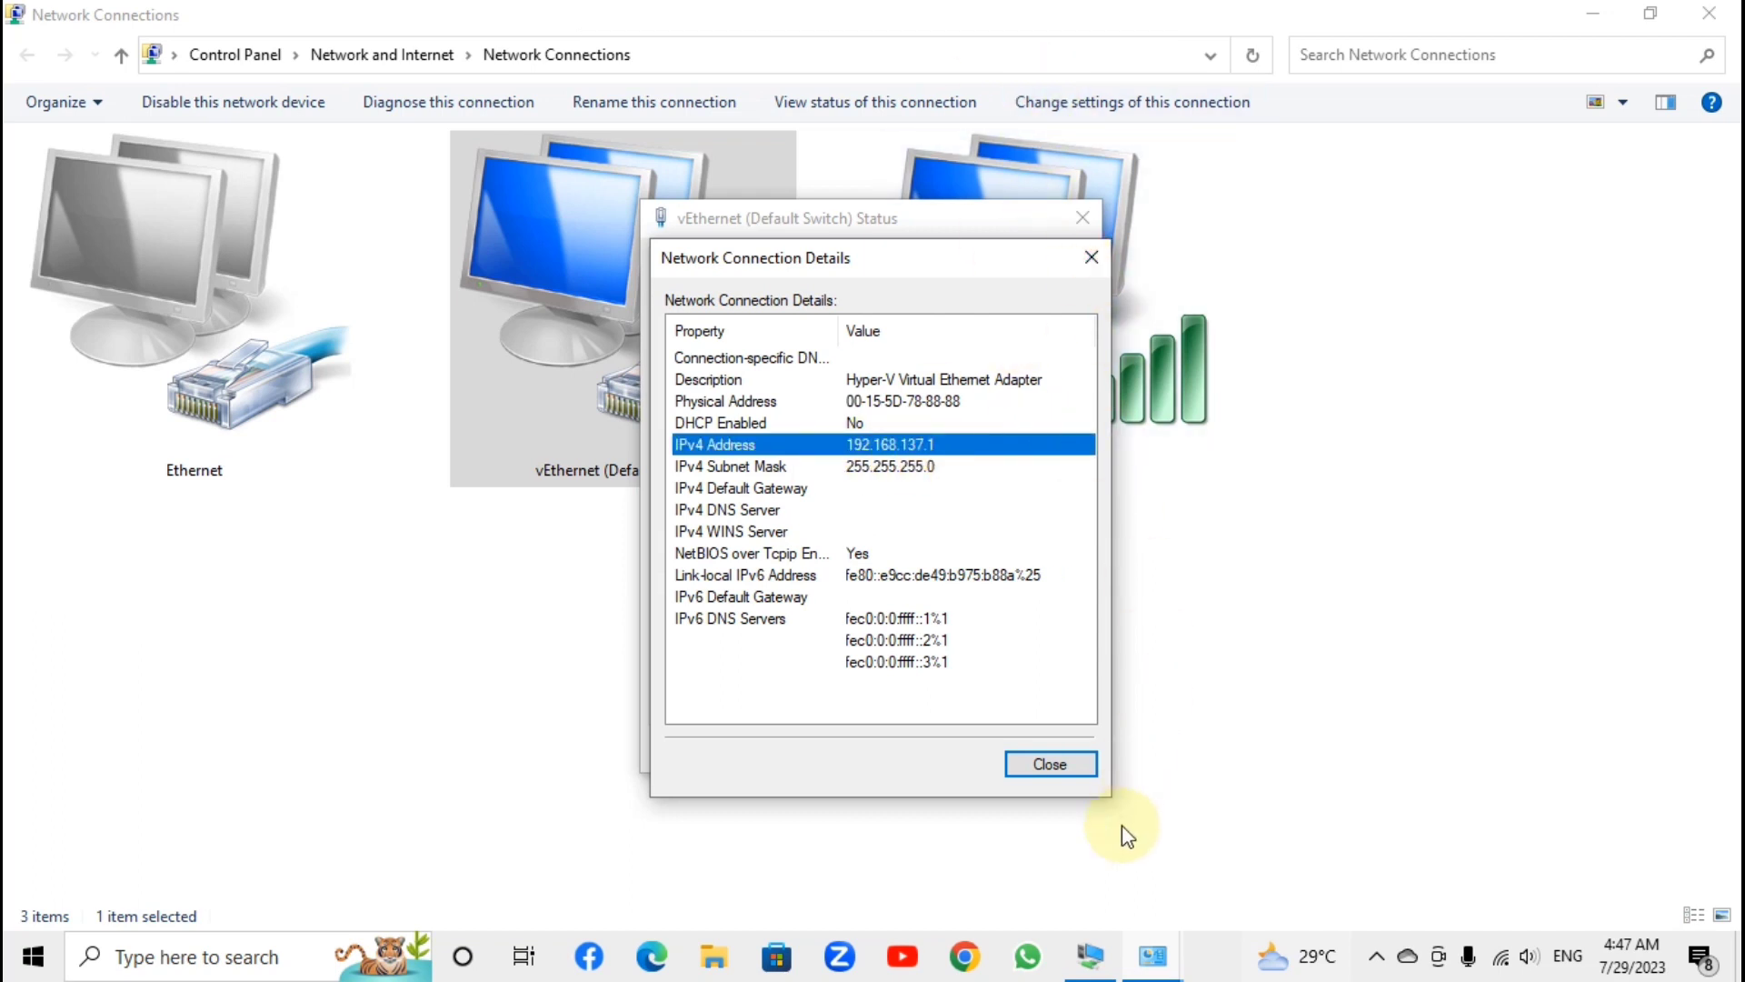
Step: Return to the 2K19 virtual machine and close its Ethernet details and status dialogs and Network Connections
{"action": "left_click", "coordinate": [1091, 953]}
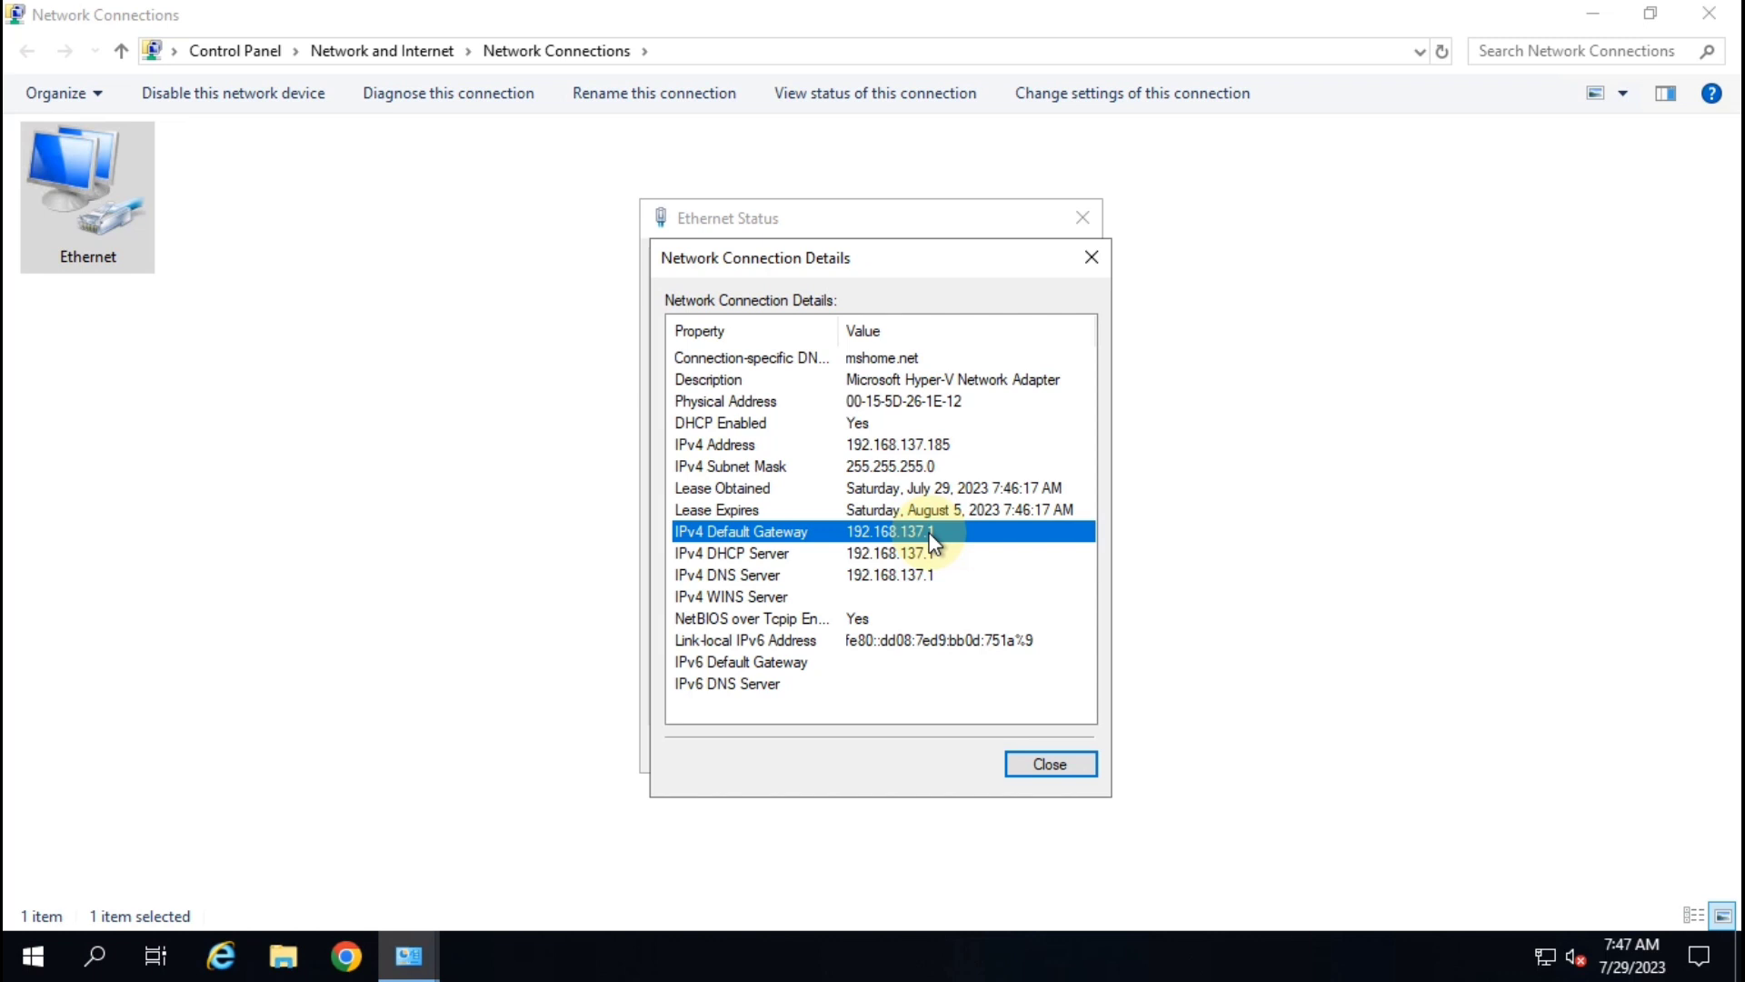
{"action": "left_click", "coordinate": [1090, 266]}
{"action": "left_click", "coordinate": [1081, 222]}
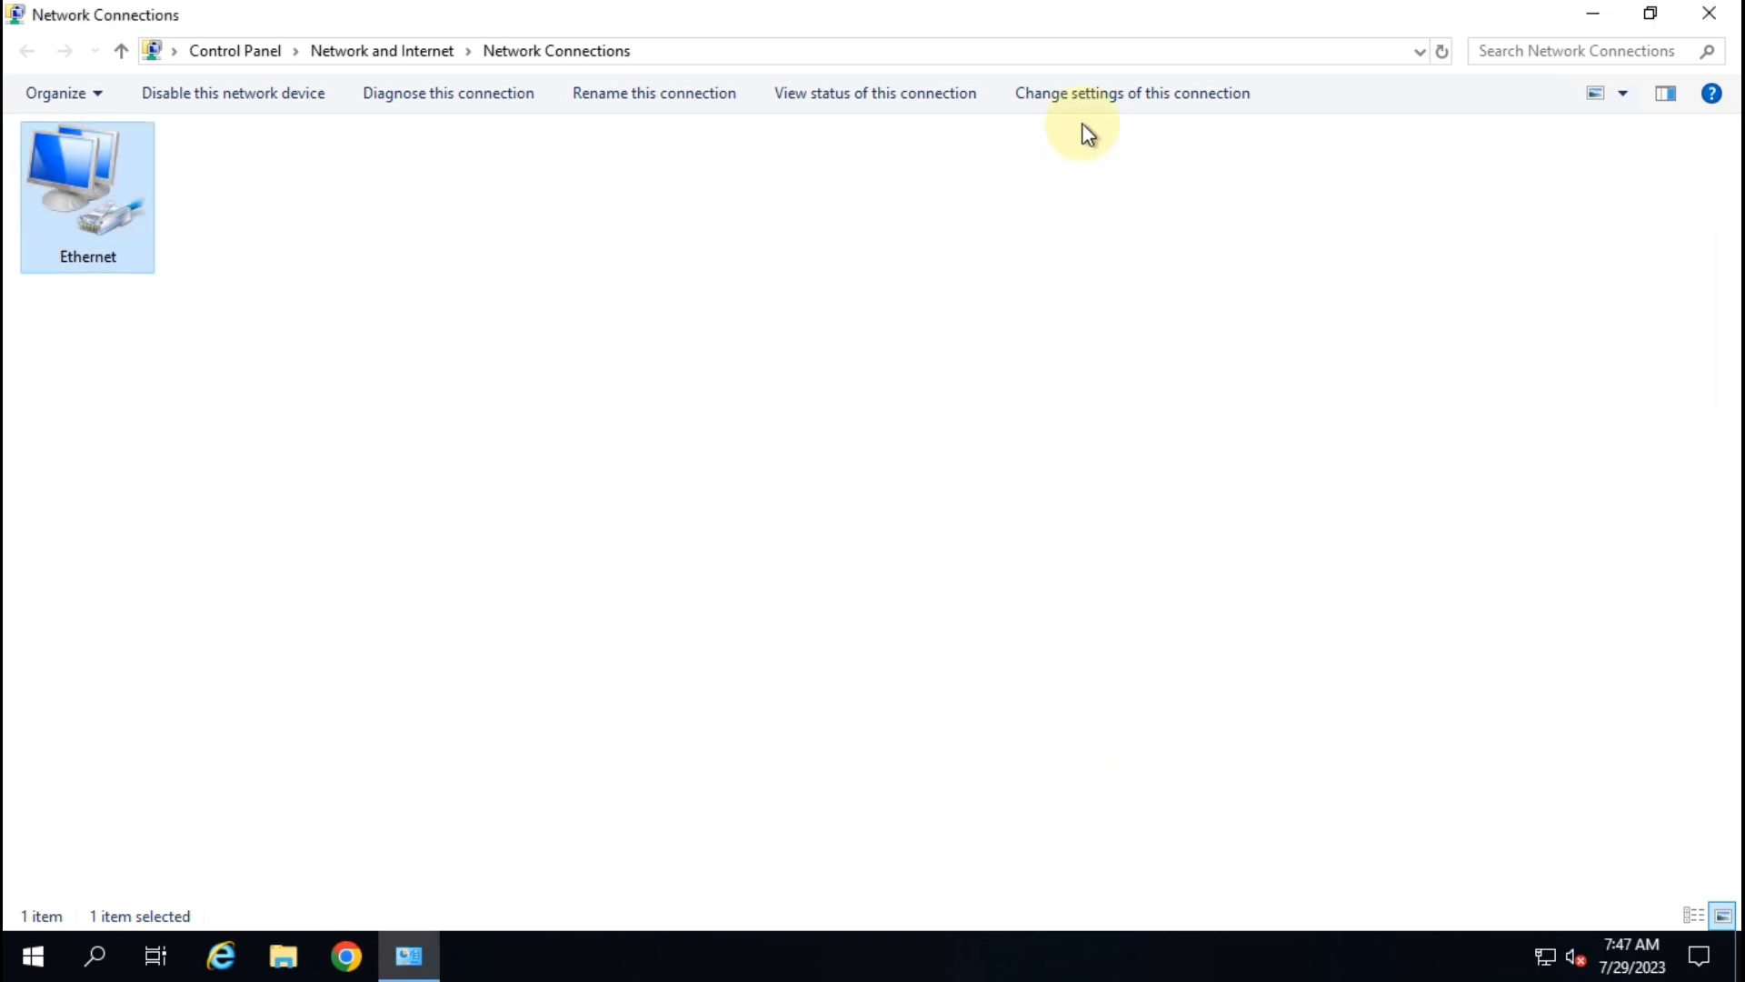
{"action": "mouse_move", "coordinate": [1548, 966]}
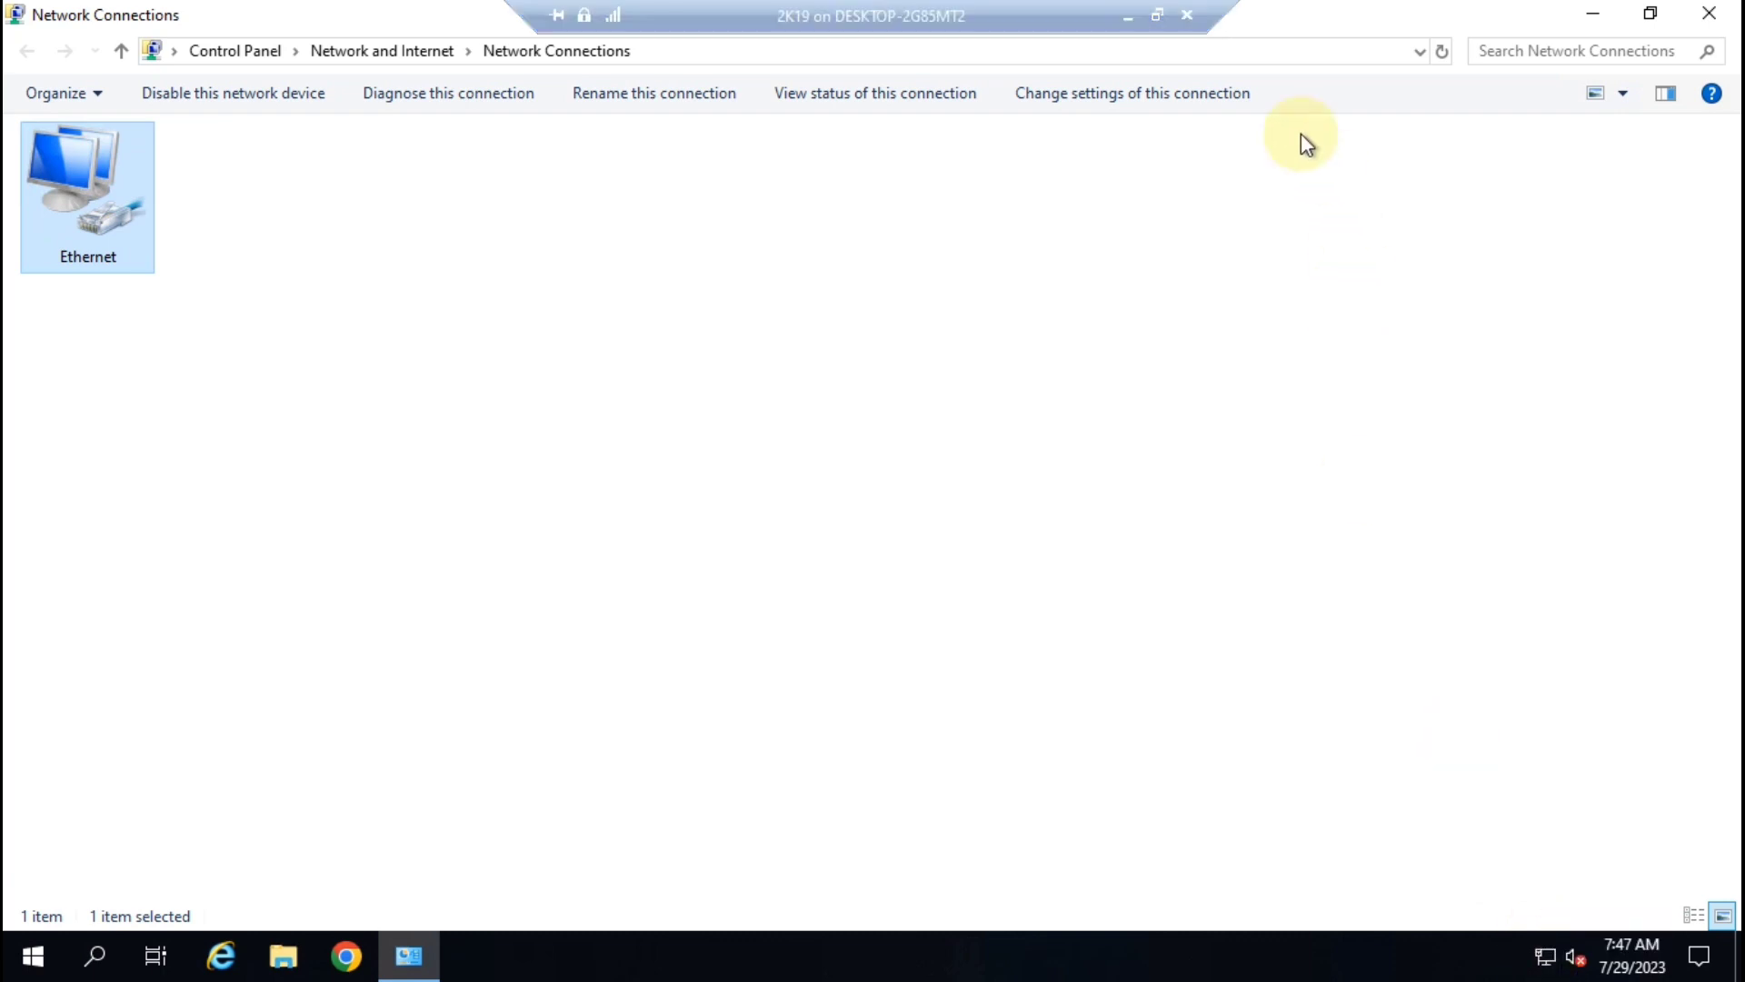
{"action": "left_click", "coordinate": [1724, 20]}
Step: Test internet access in the virtual machine by launching Google Chrome and loading the Google home page, and close the browser
{"action": "left_click", "coordinate": [79, 697]}
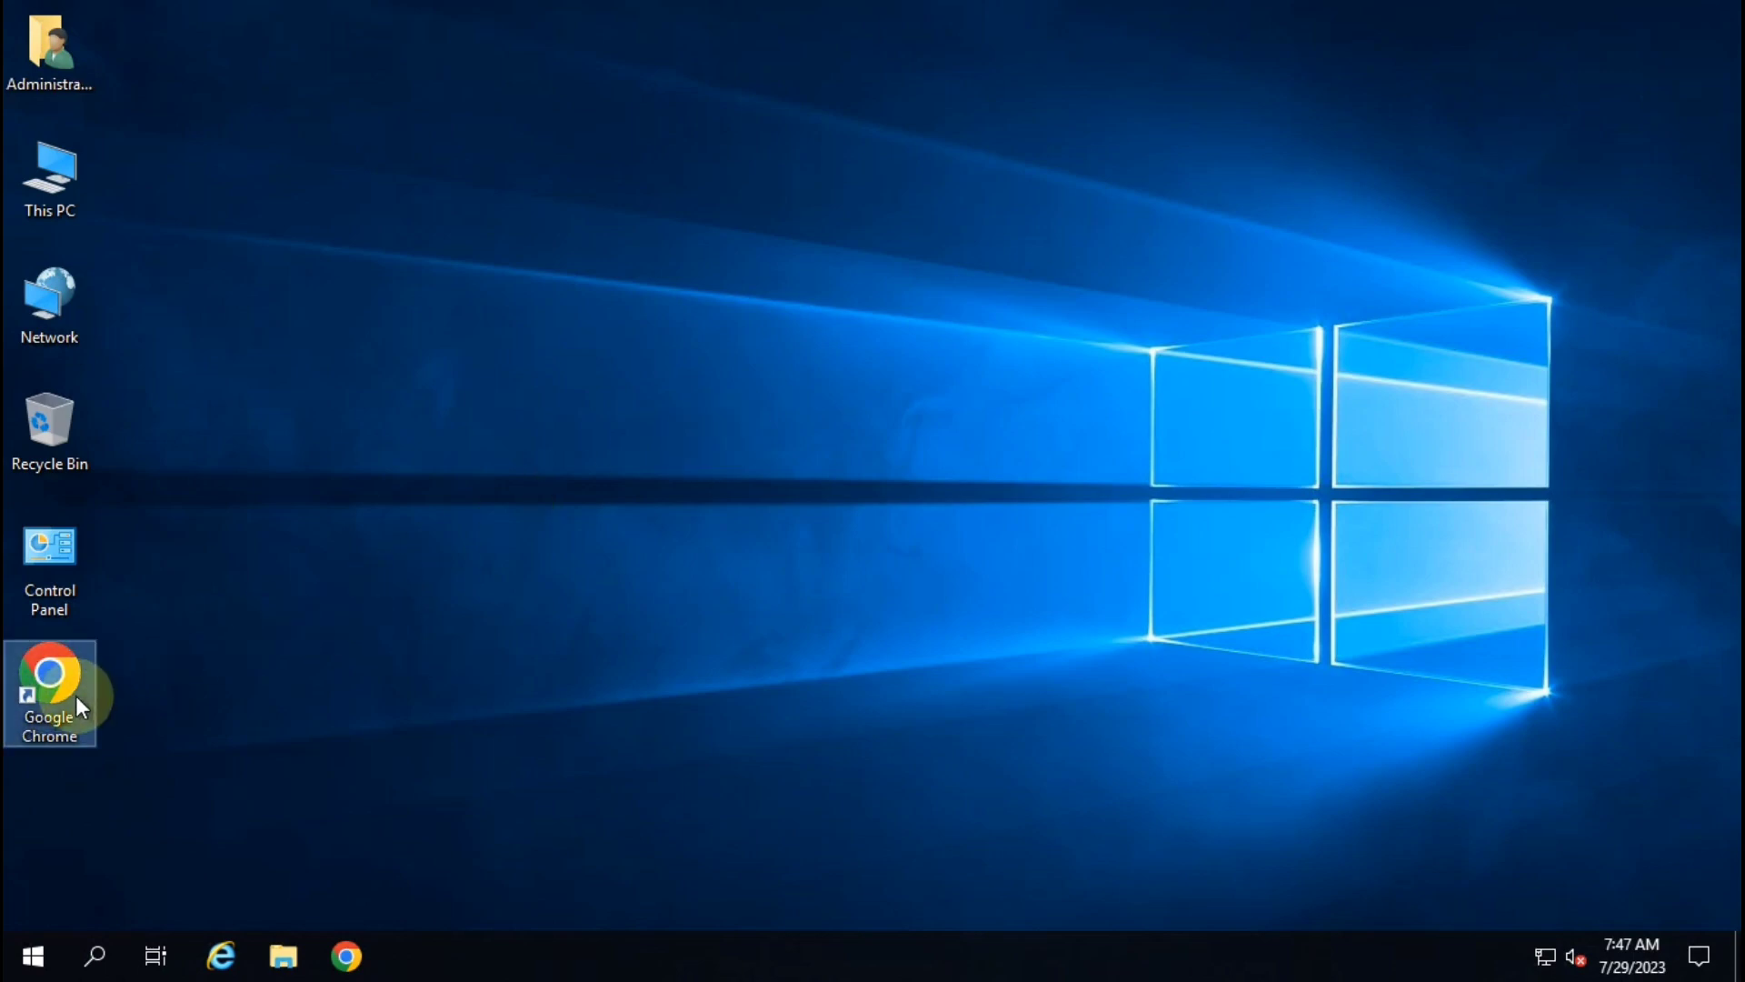
{"action": "key", "text": "Return"}
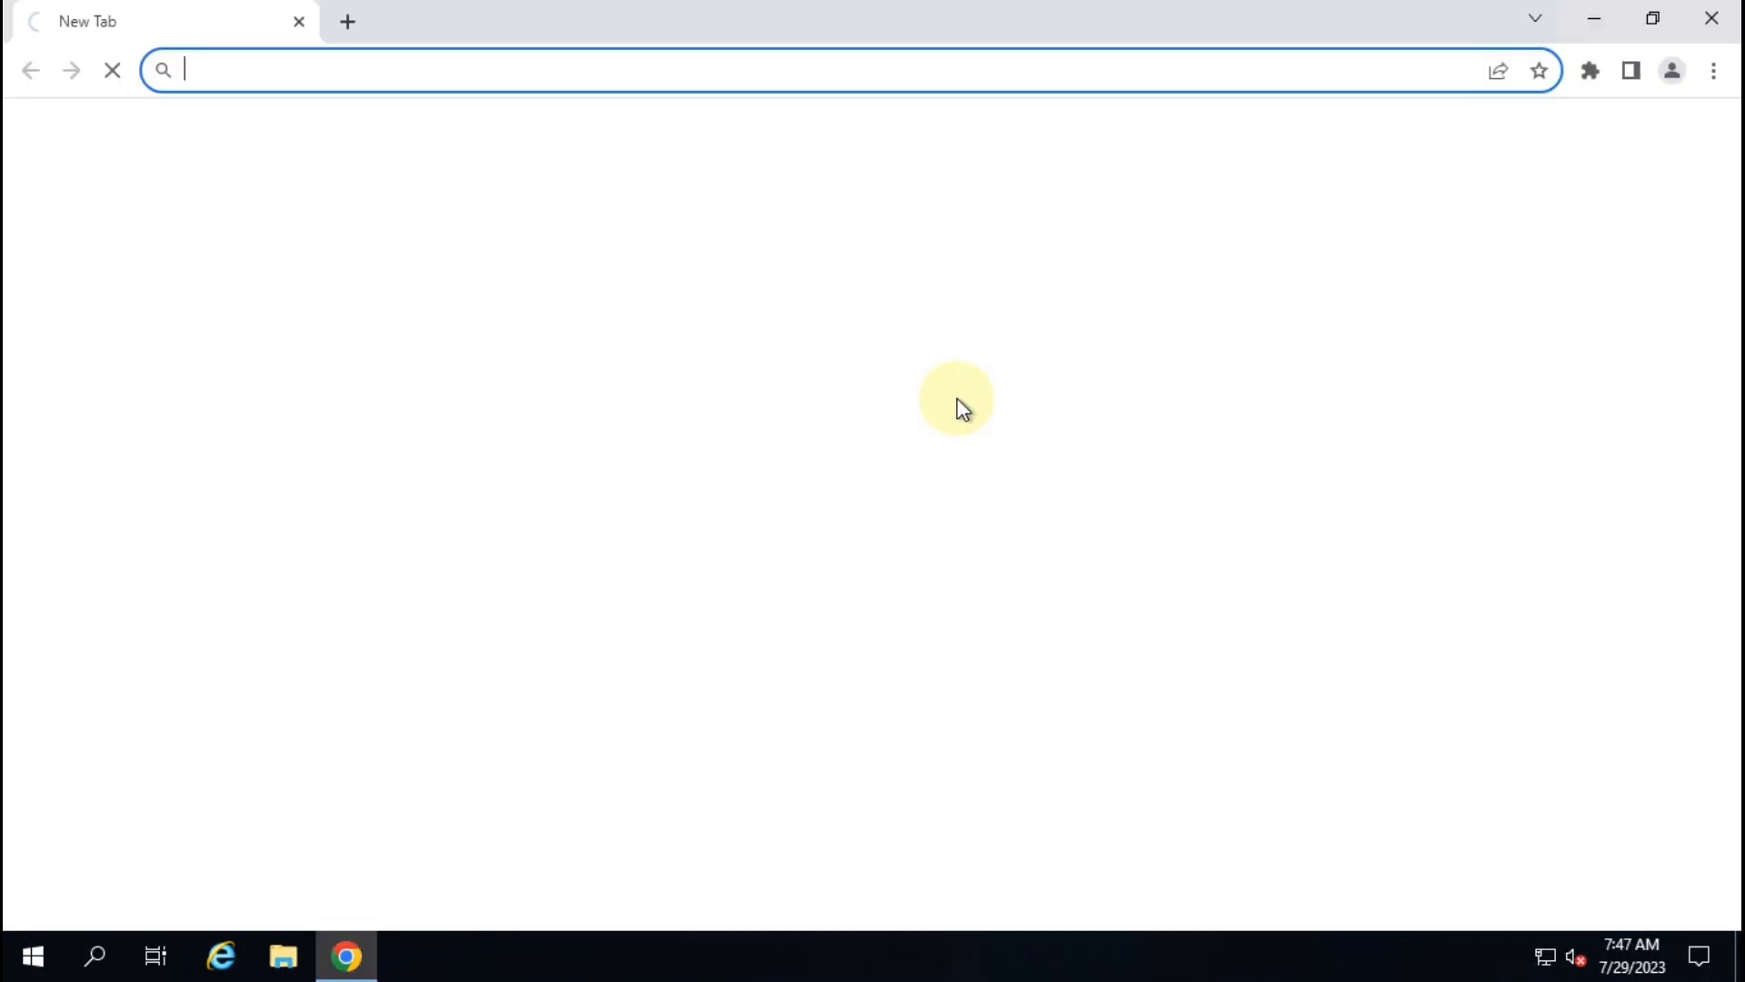
{"action": "left_click", "coordinate": [636, 607]}
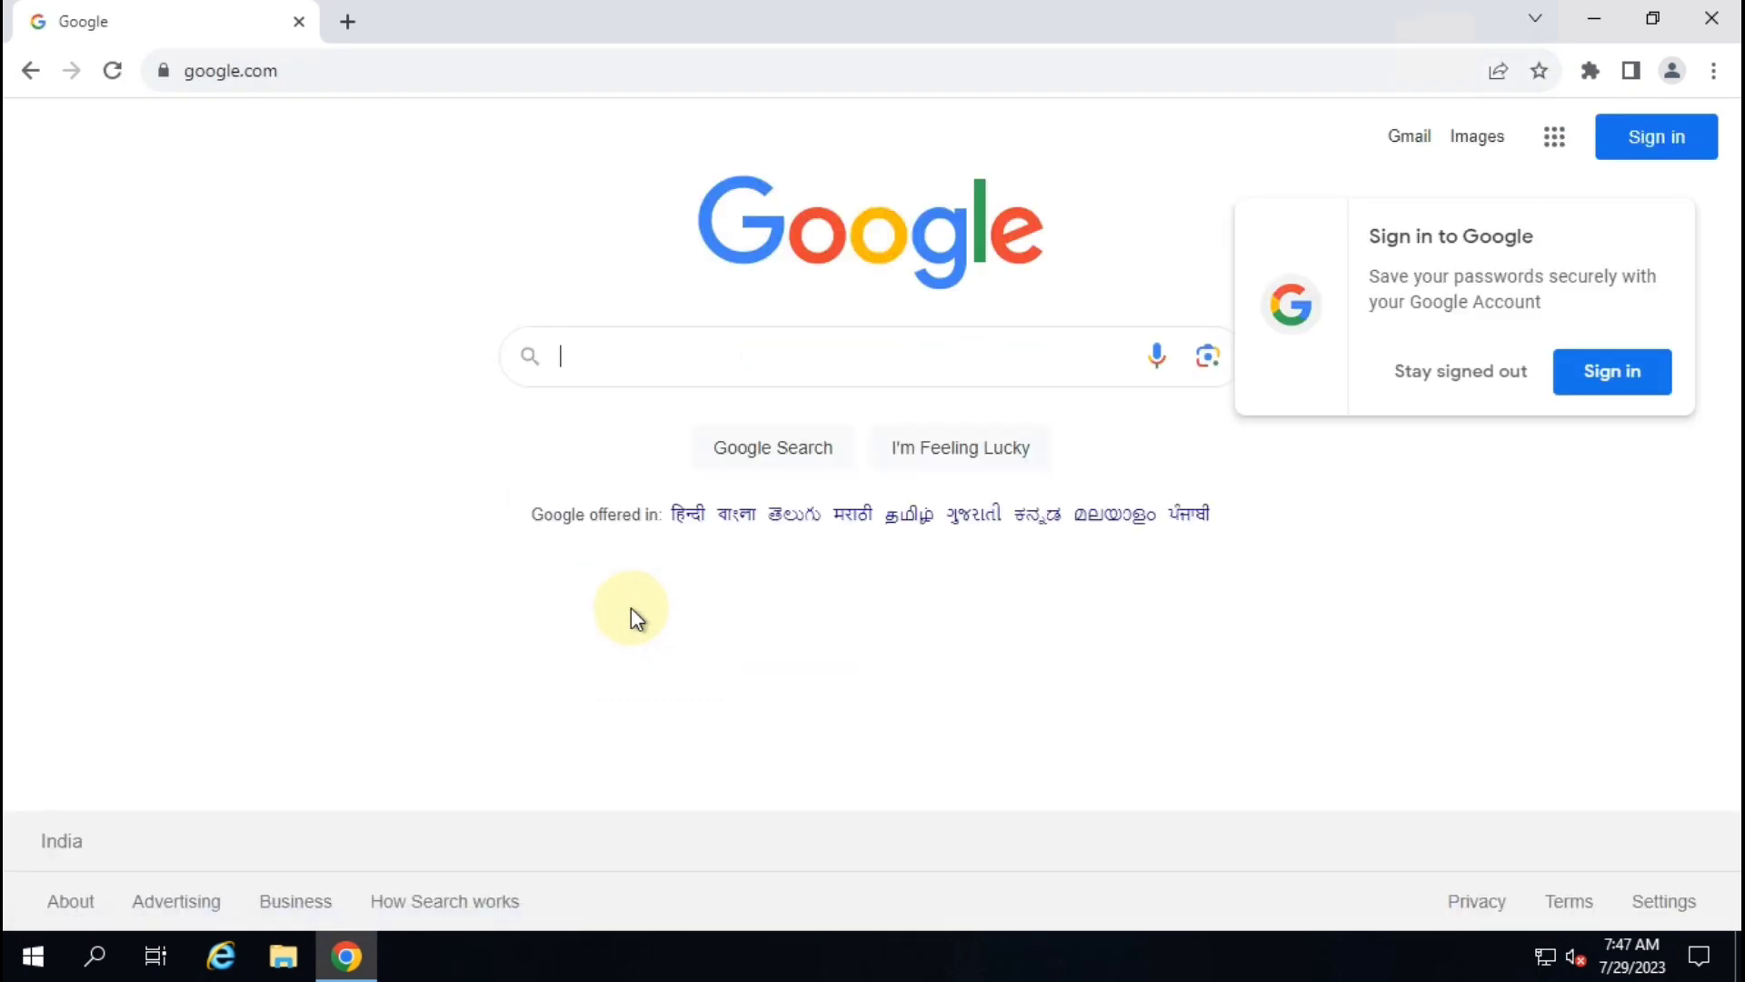
{"action": "left_click", "coordinate": [1713, 19]}
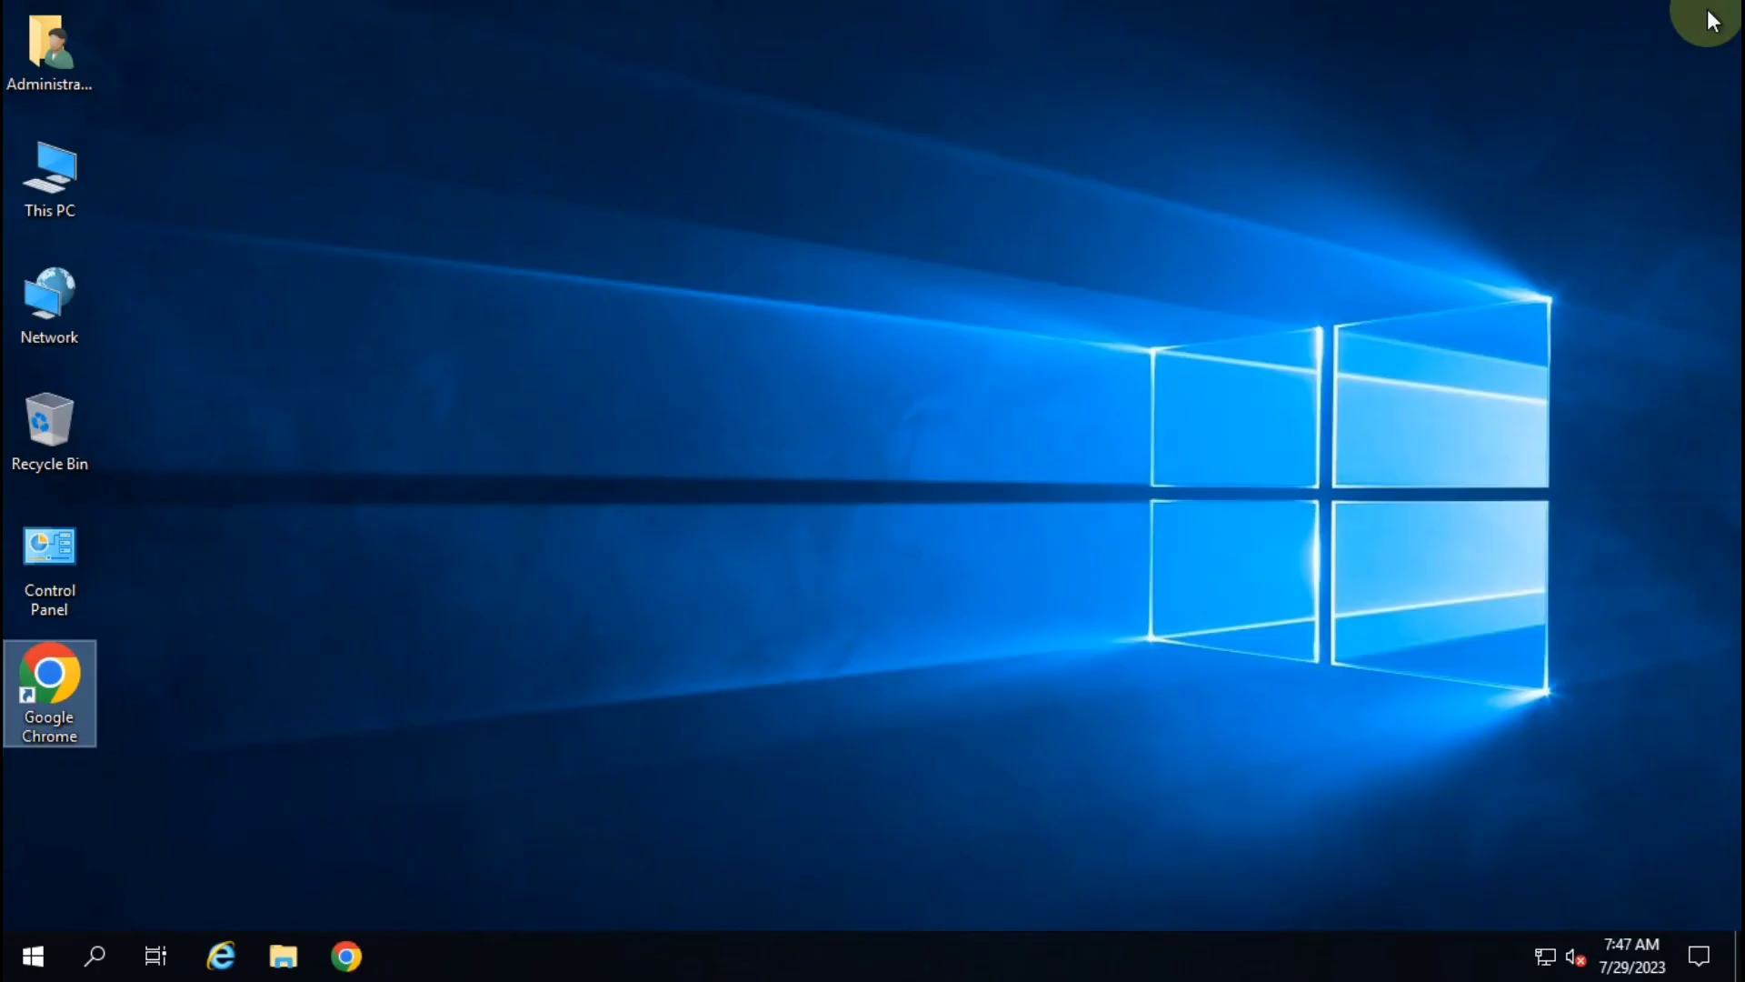
Step: Switch to the host and close the details and status dialogs of the vEthernet (Default Switch) adapter
{"action": "mouse_move", "coordinate": [1040, 10]}
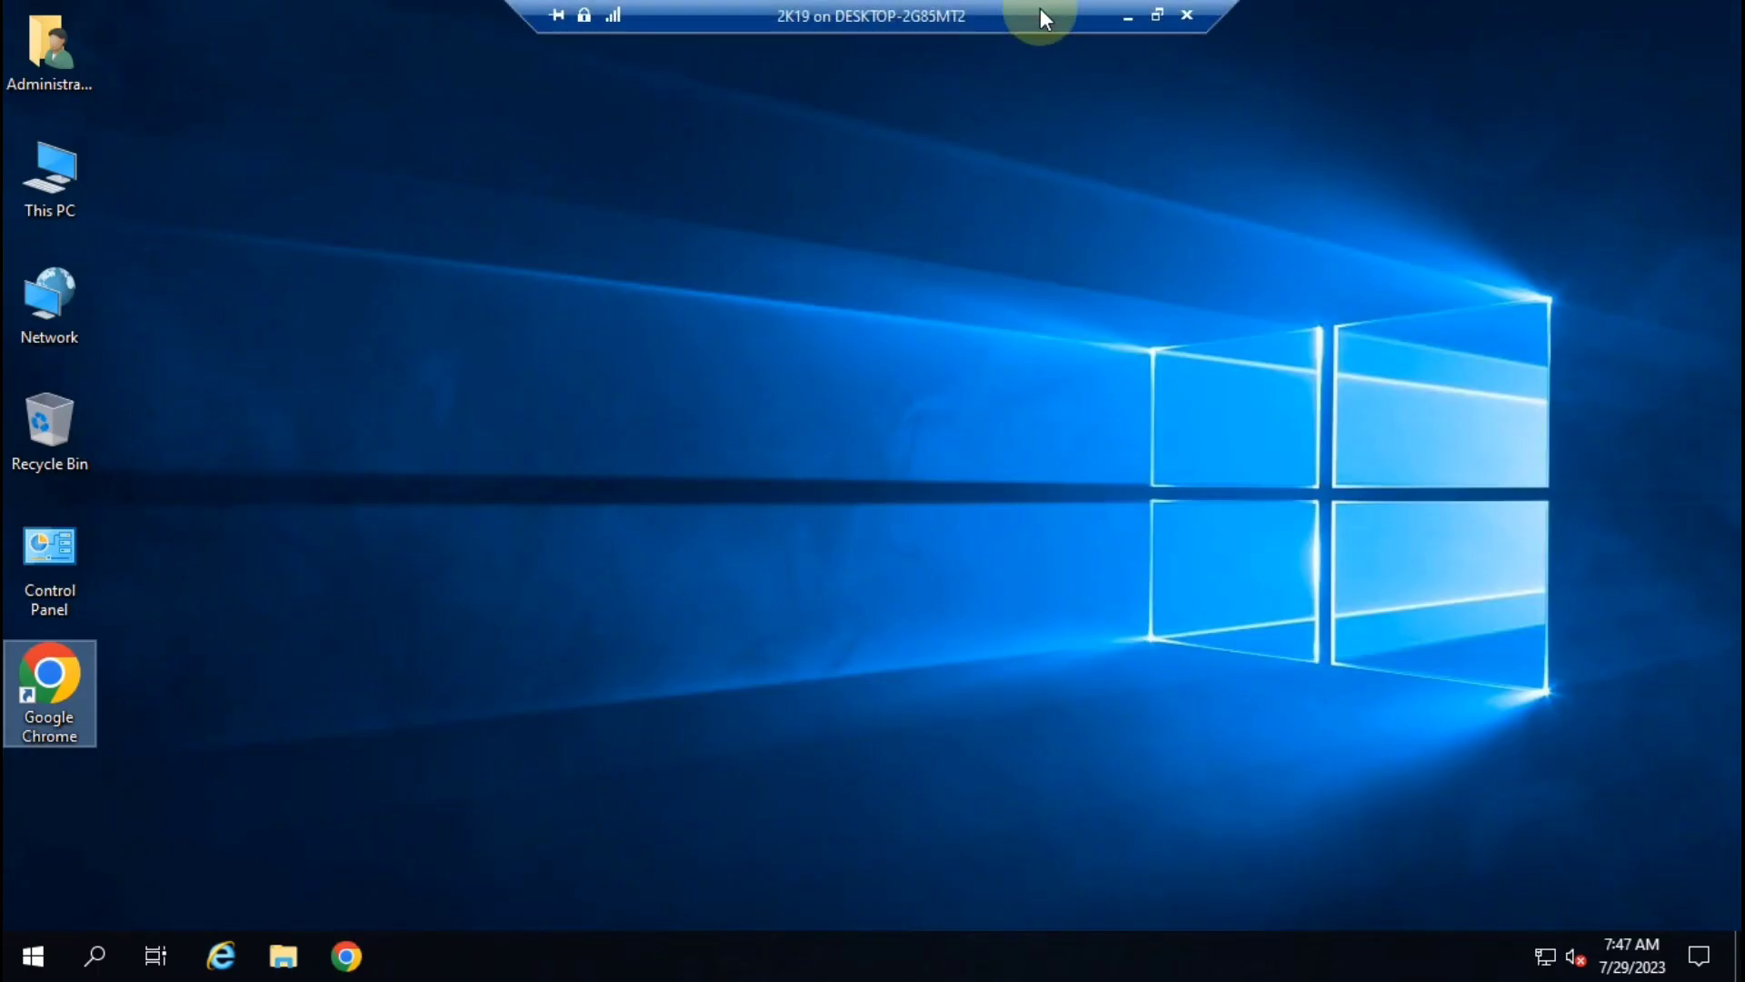
{"action": "left_click", "coordinate": [1125, 19]}
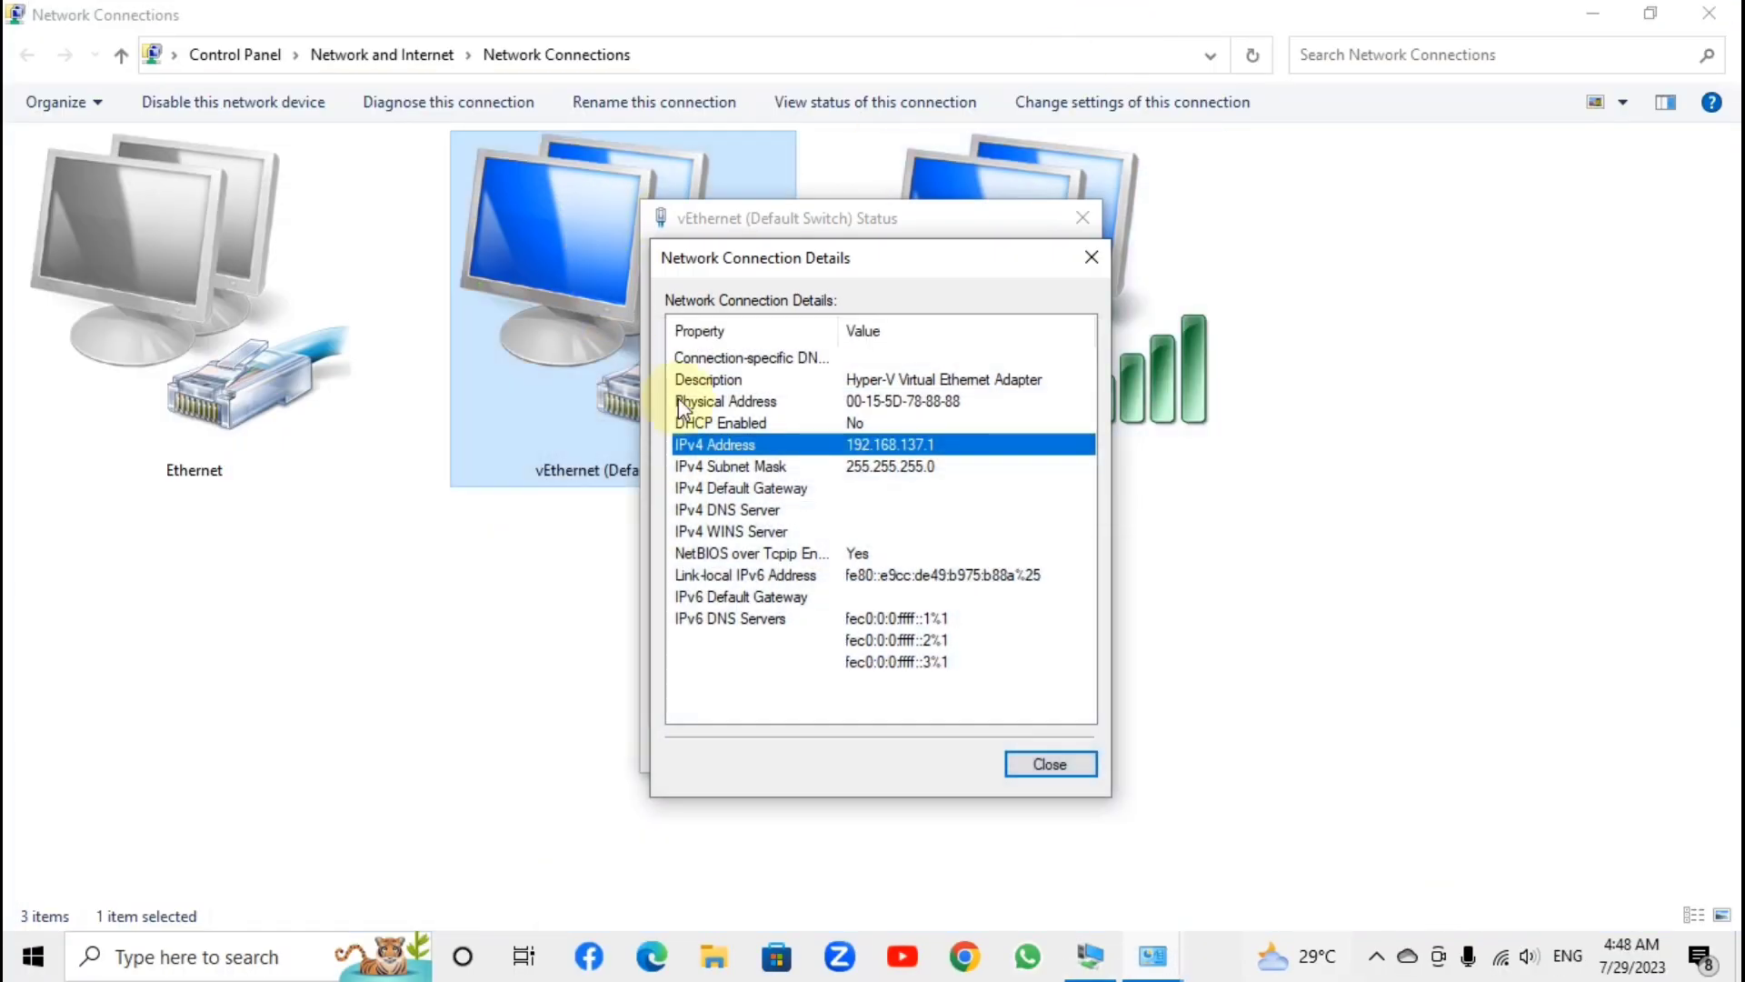
{"action": "left_click", "coordinate": [1043, 758]}
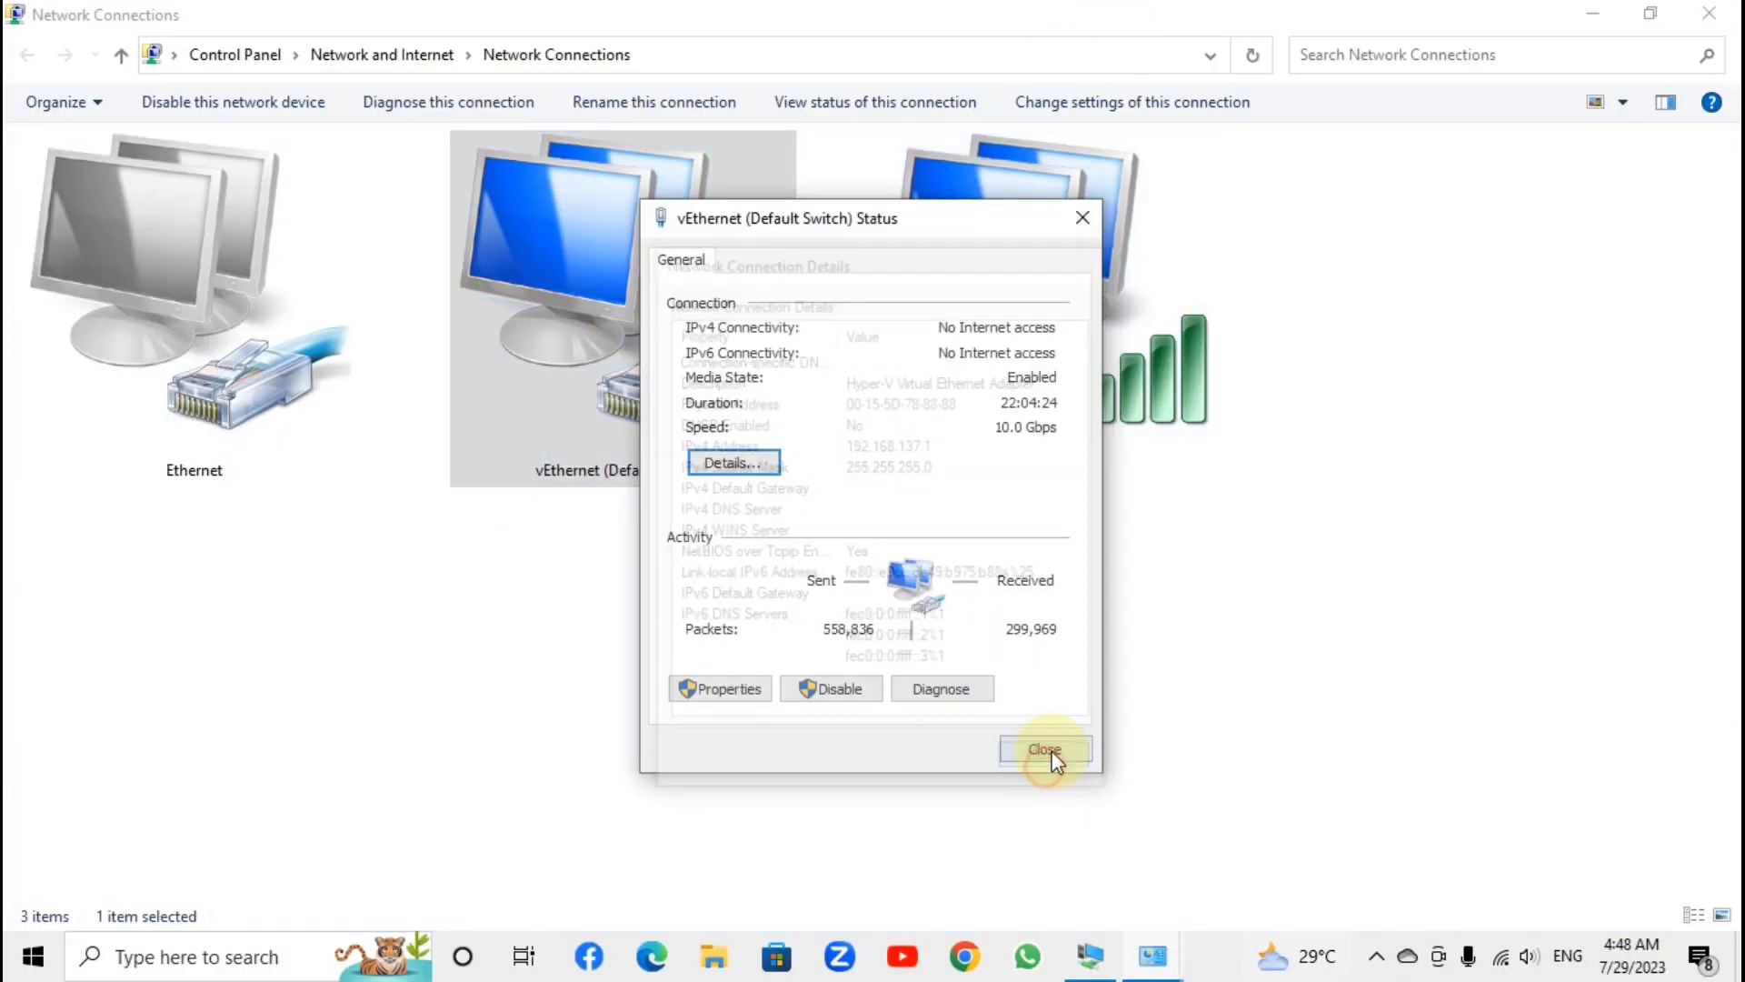
{"action": "left_click", "coordinate": [1047, 752]}
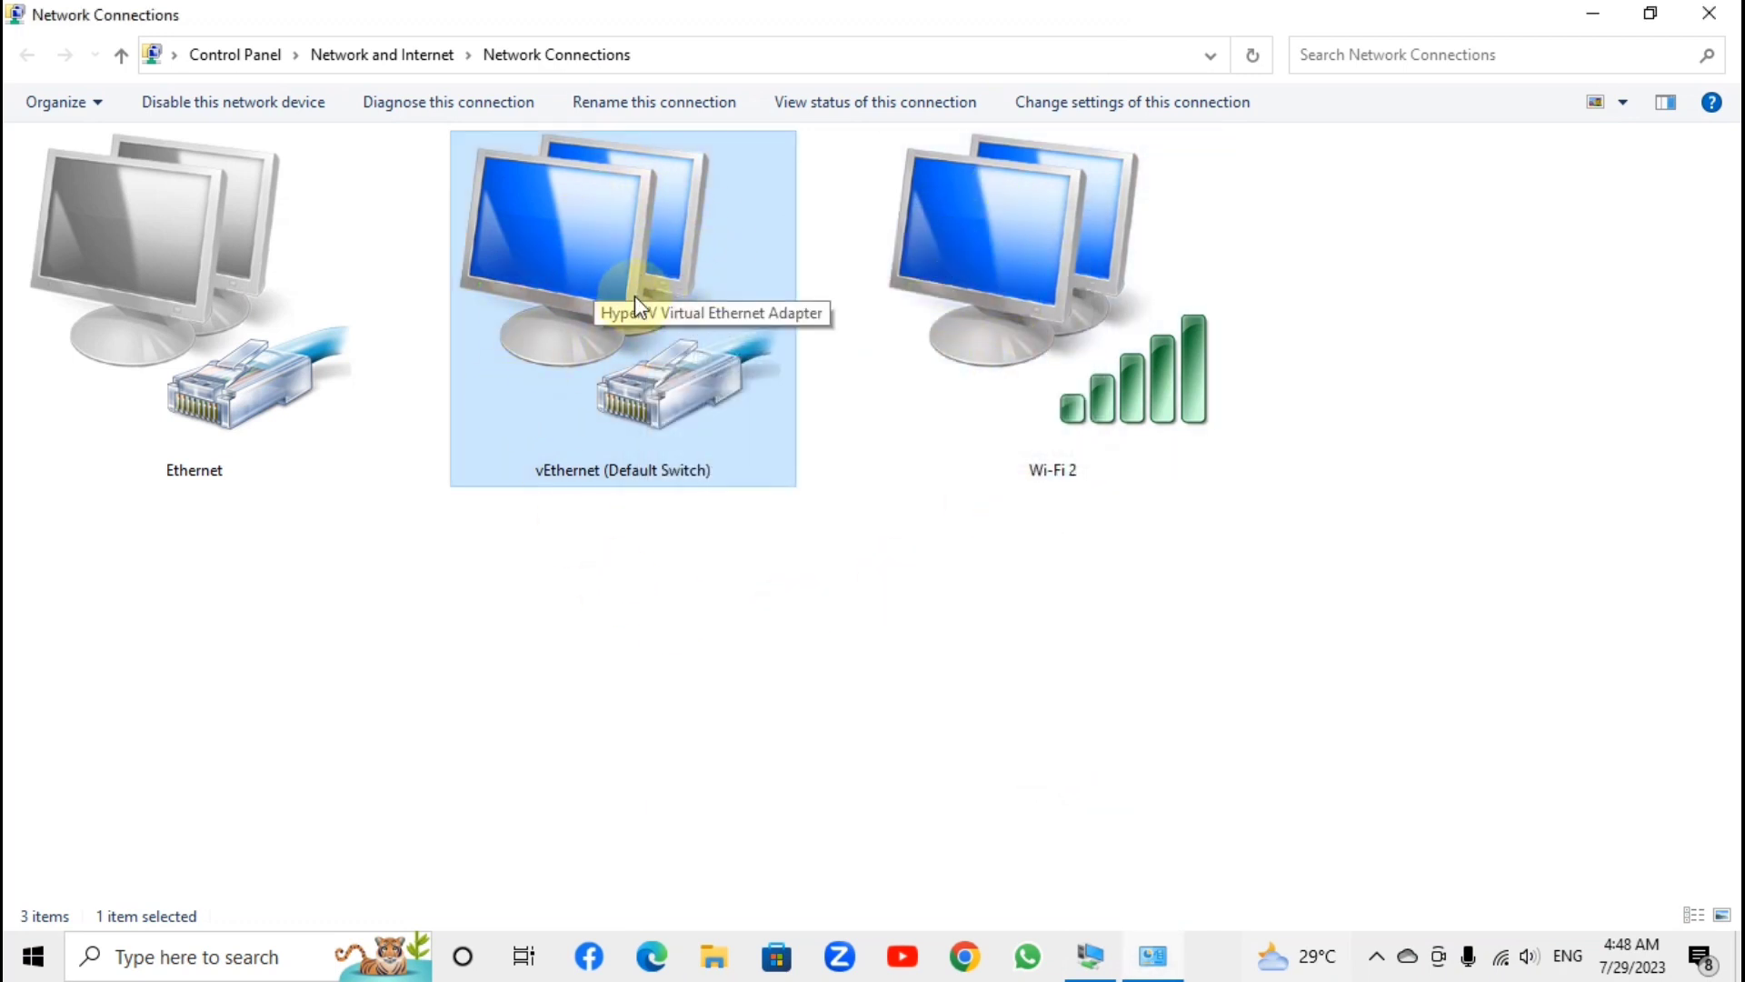
Step: Recheck the IPv4 address in the details of the host's vEthernet (Default Switch) adapter and close both dialogs
{"action": "double_click", "coordinate": [640, 238]}
{"action": "left_click", "coordinate": [738, 464]}
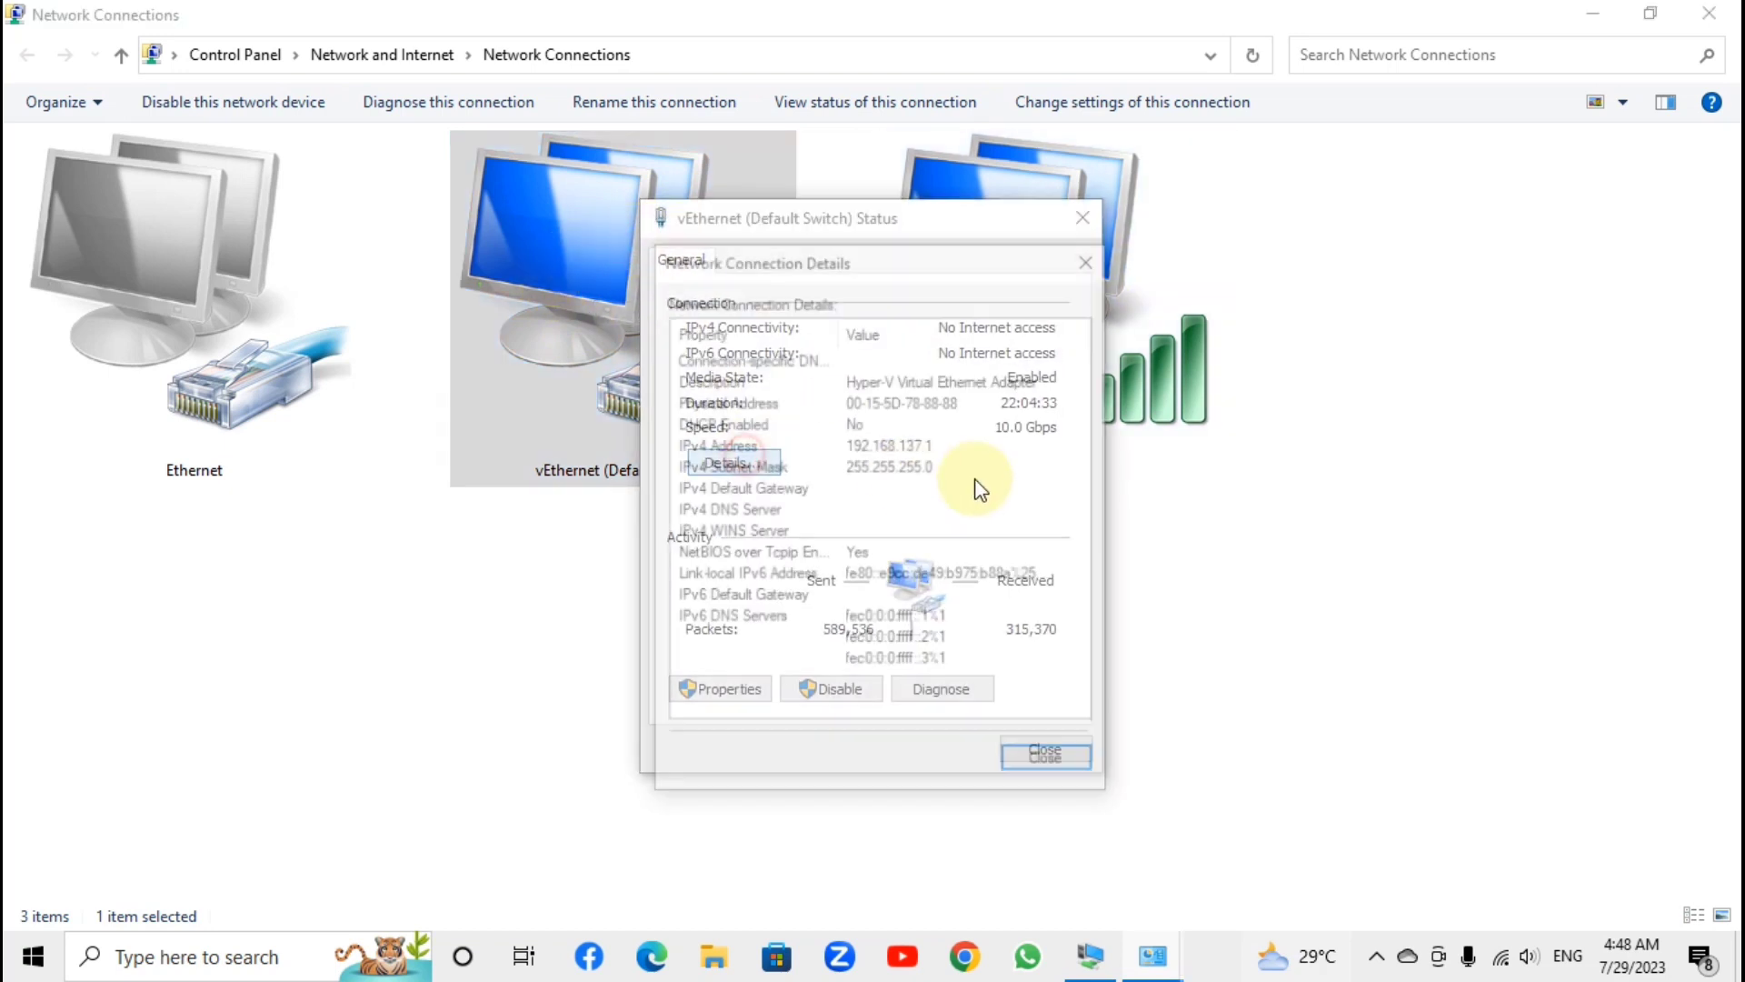
{"action": "left_click", "coordinate": [886, 444]}
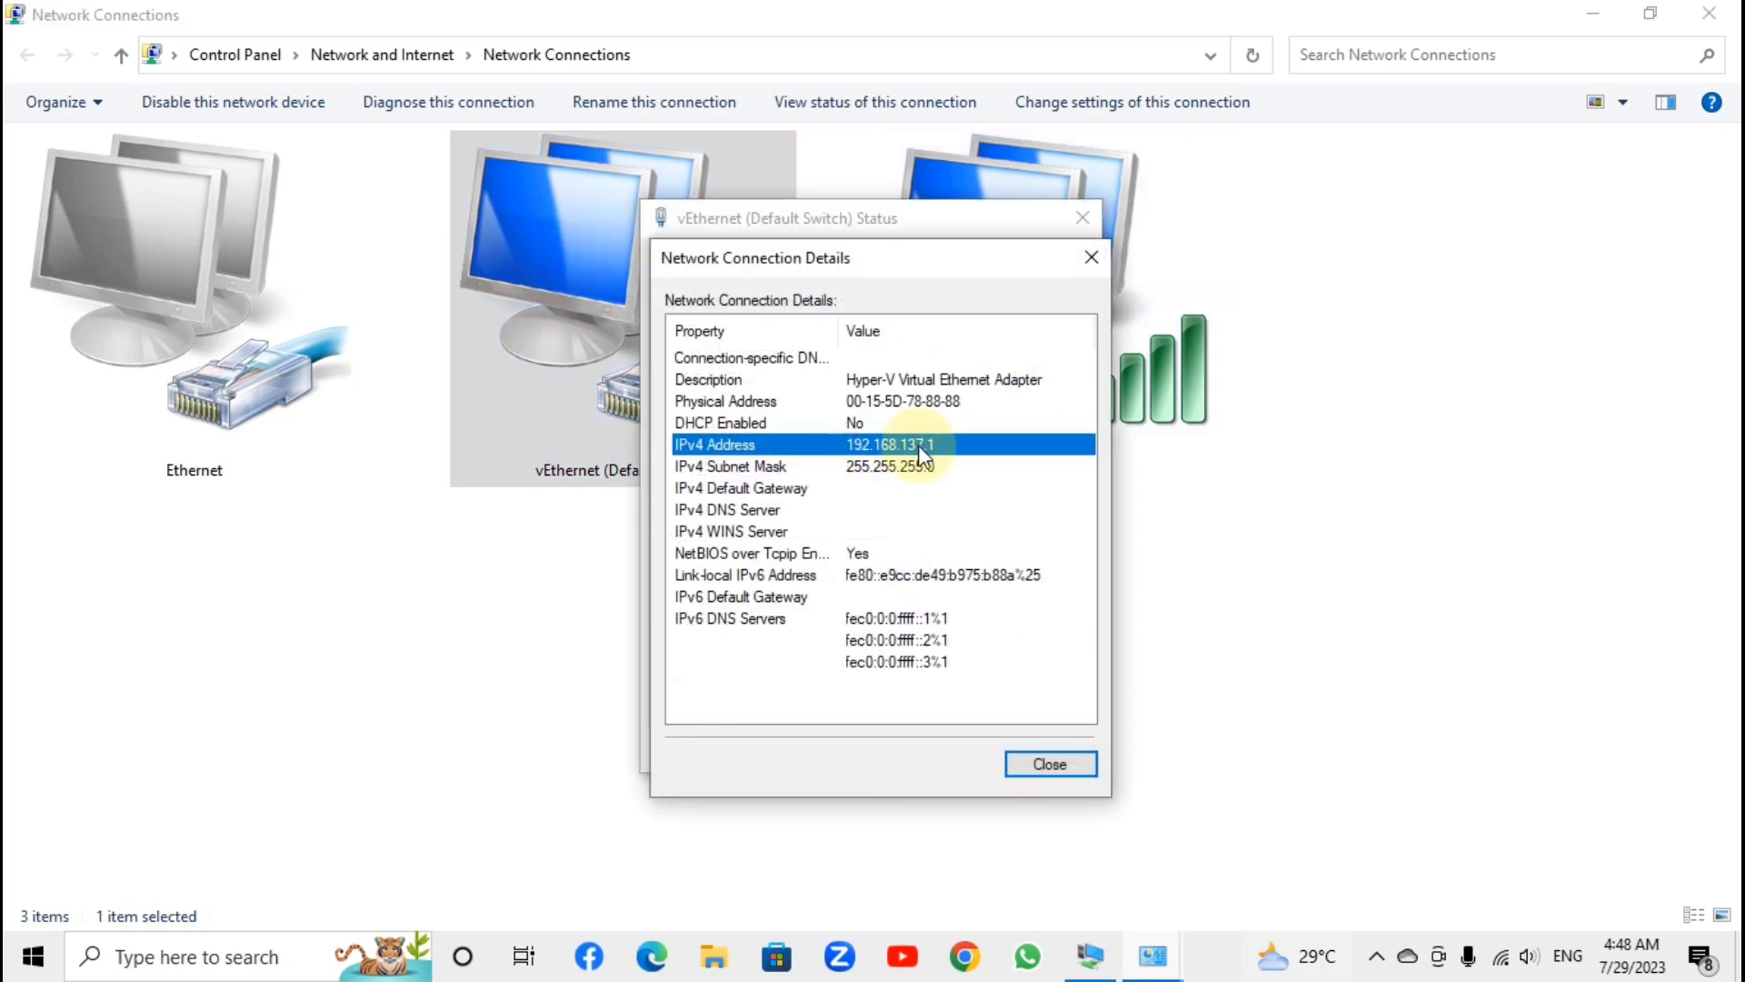
{"action": "left_click", "coordinate": [1090, 258]}
{"action": "left_click", "coordinate": [1082, 219]}
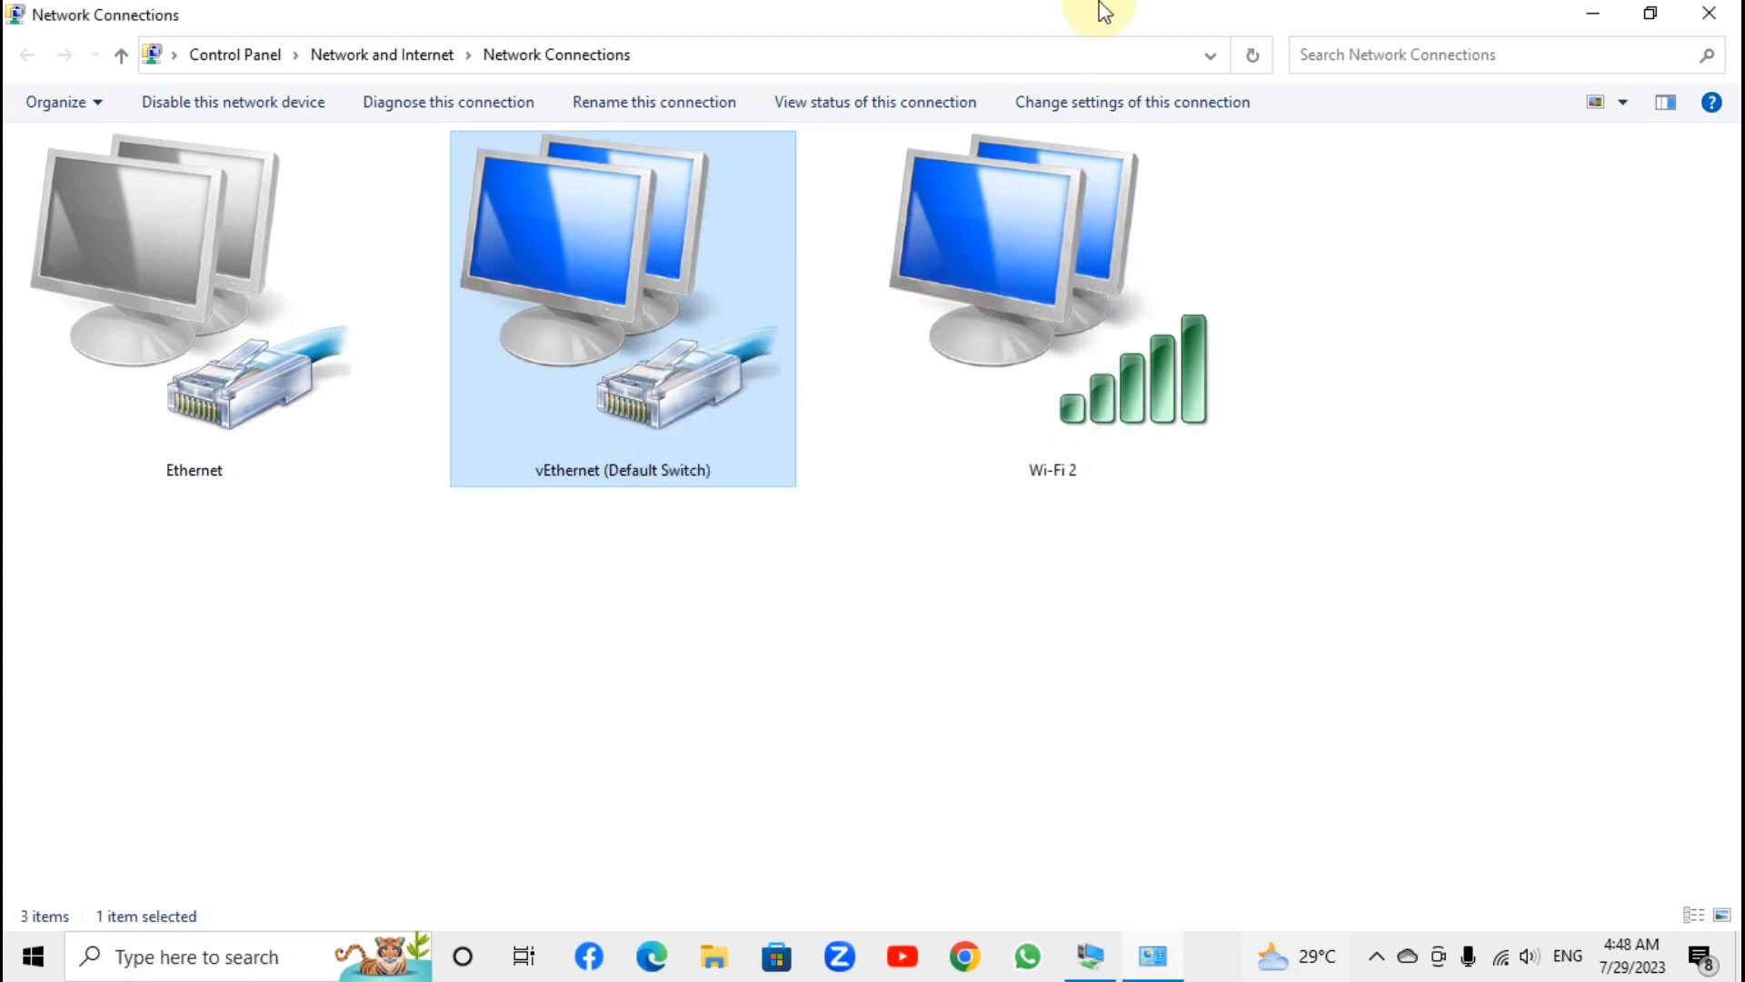
Step: Switch to the 2K19 virtual machine, check its Ethernet adapter's connection details, and close the dialogs and Network Connections
{"action": "left_click", "coordinate": [1094, 969]}
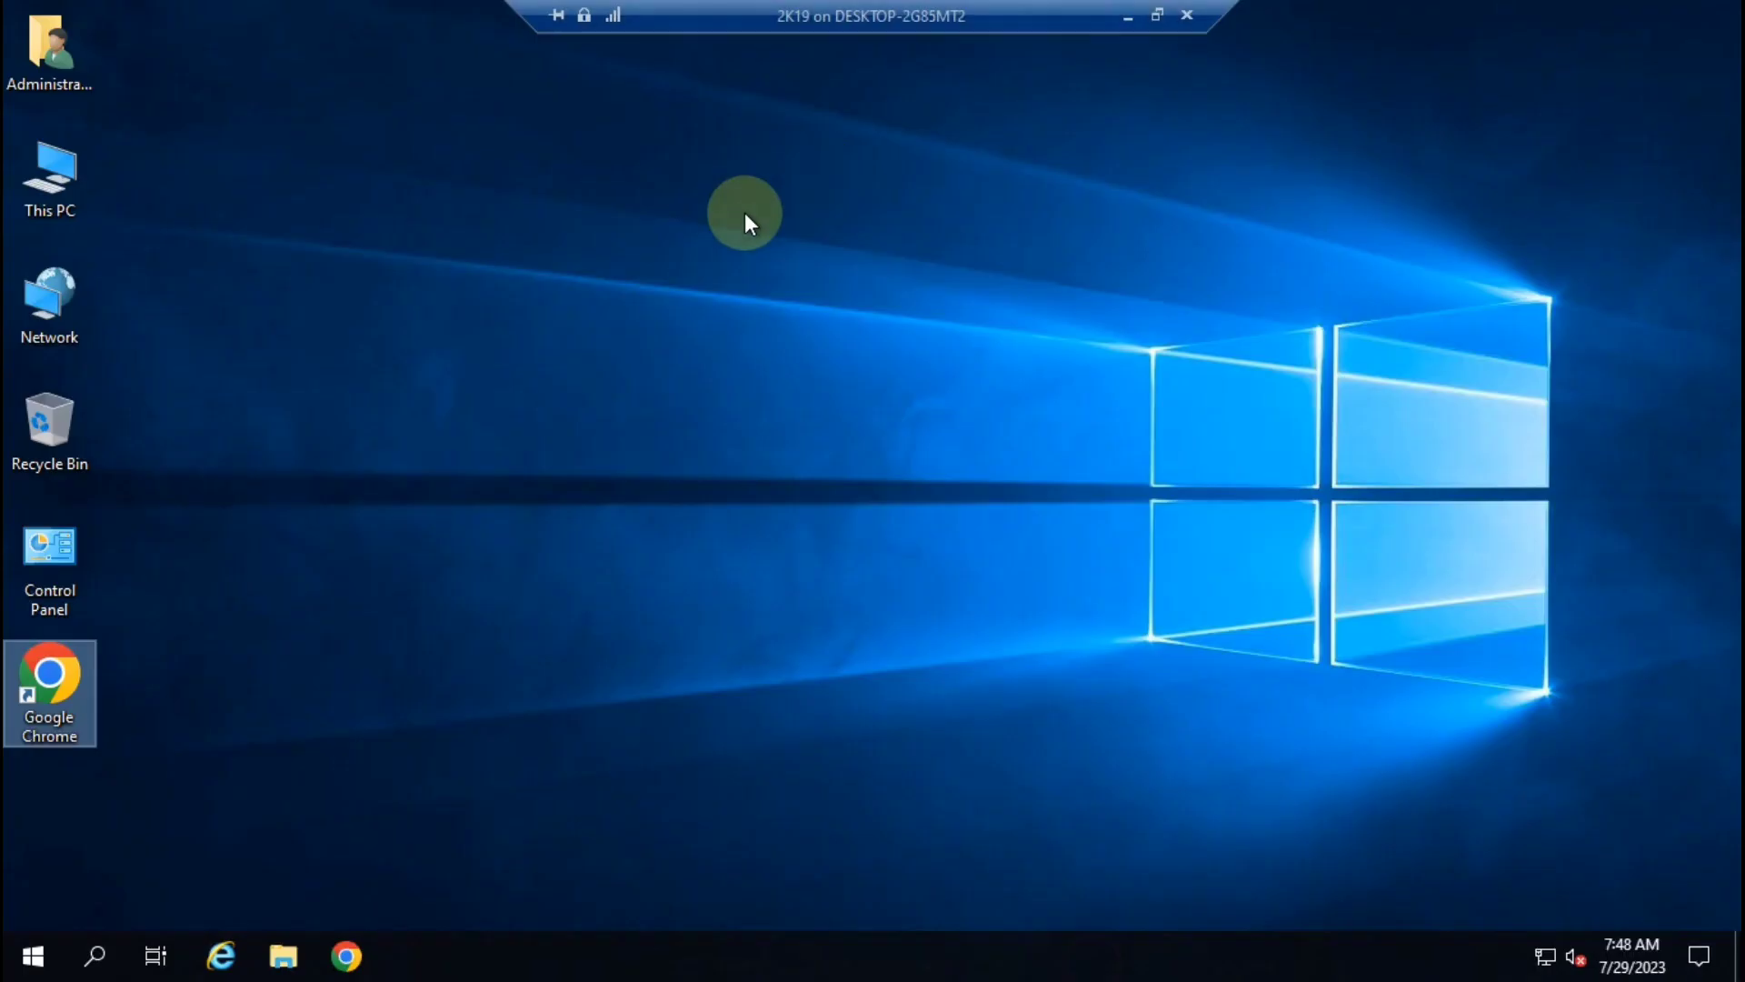
{"action": "key", "text": "super+r"}
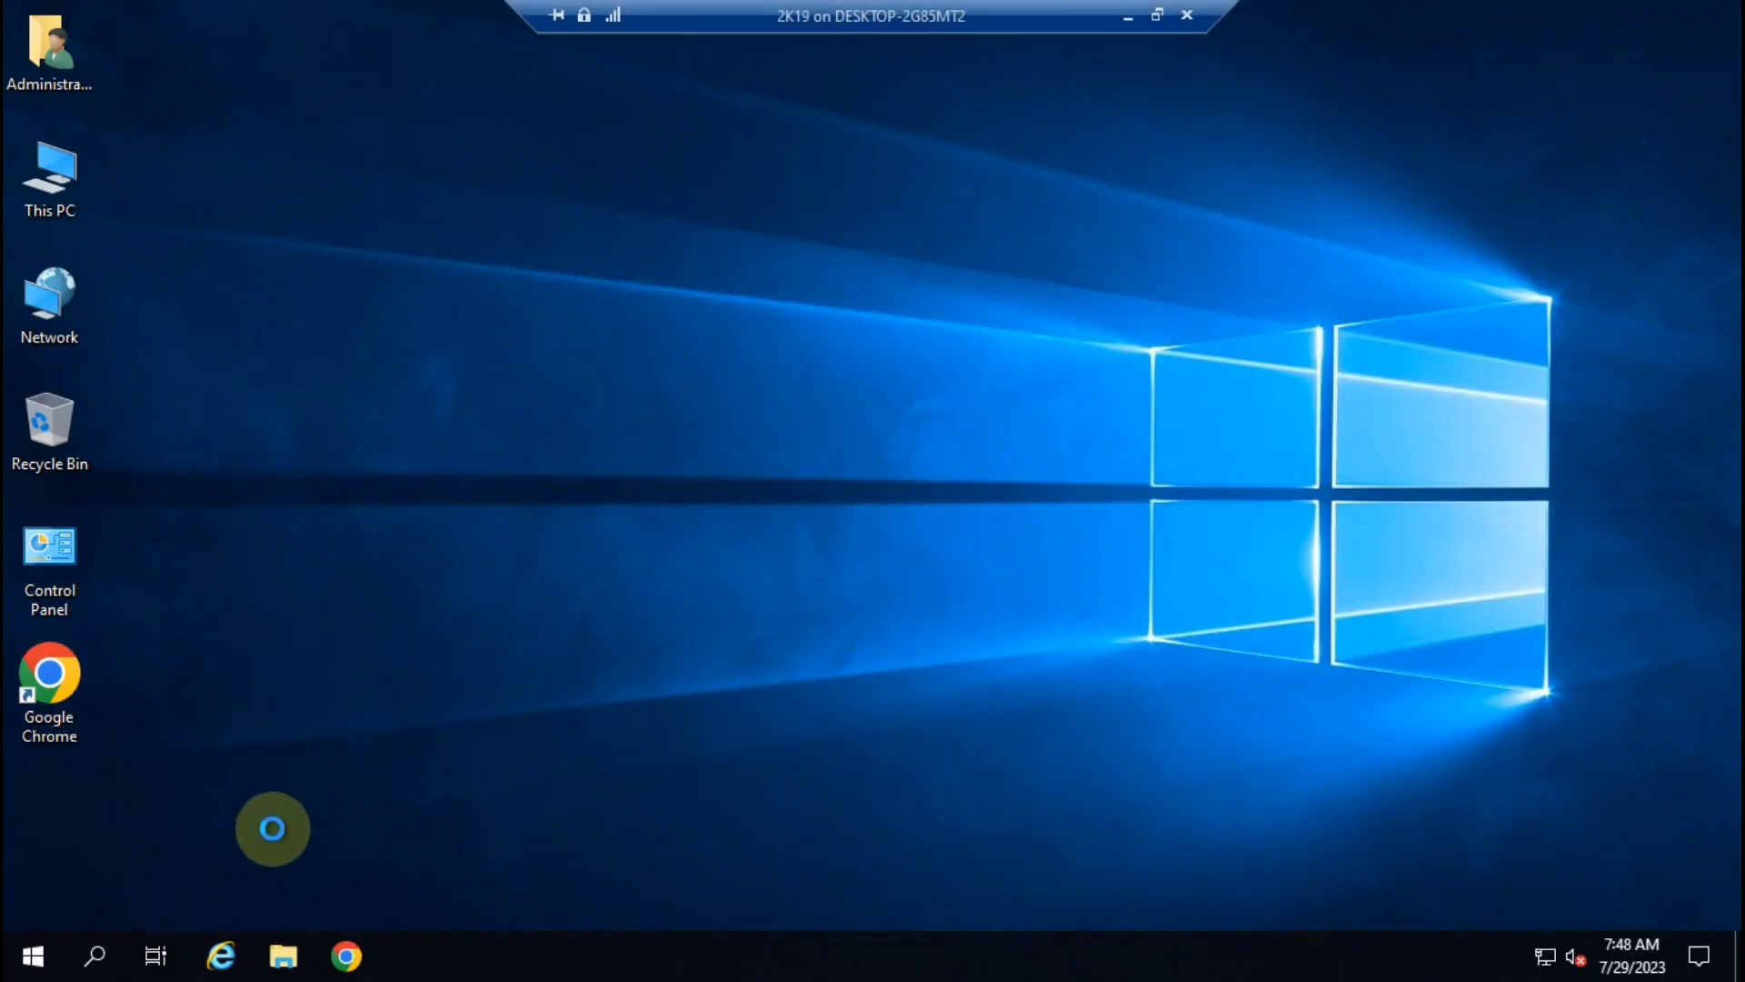
{"action": "left_click", "coordinate": [242, 878]}
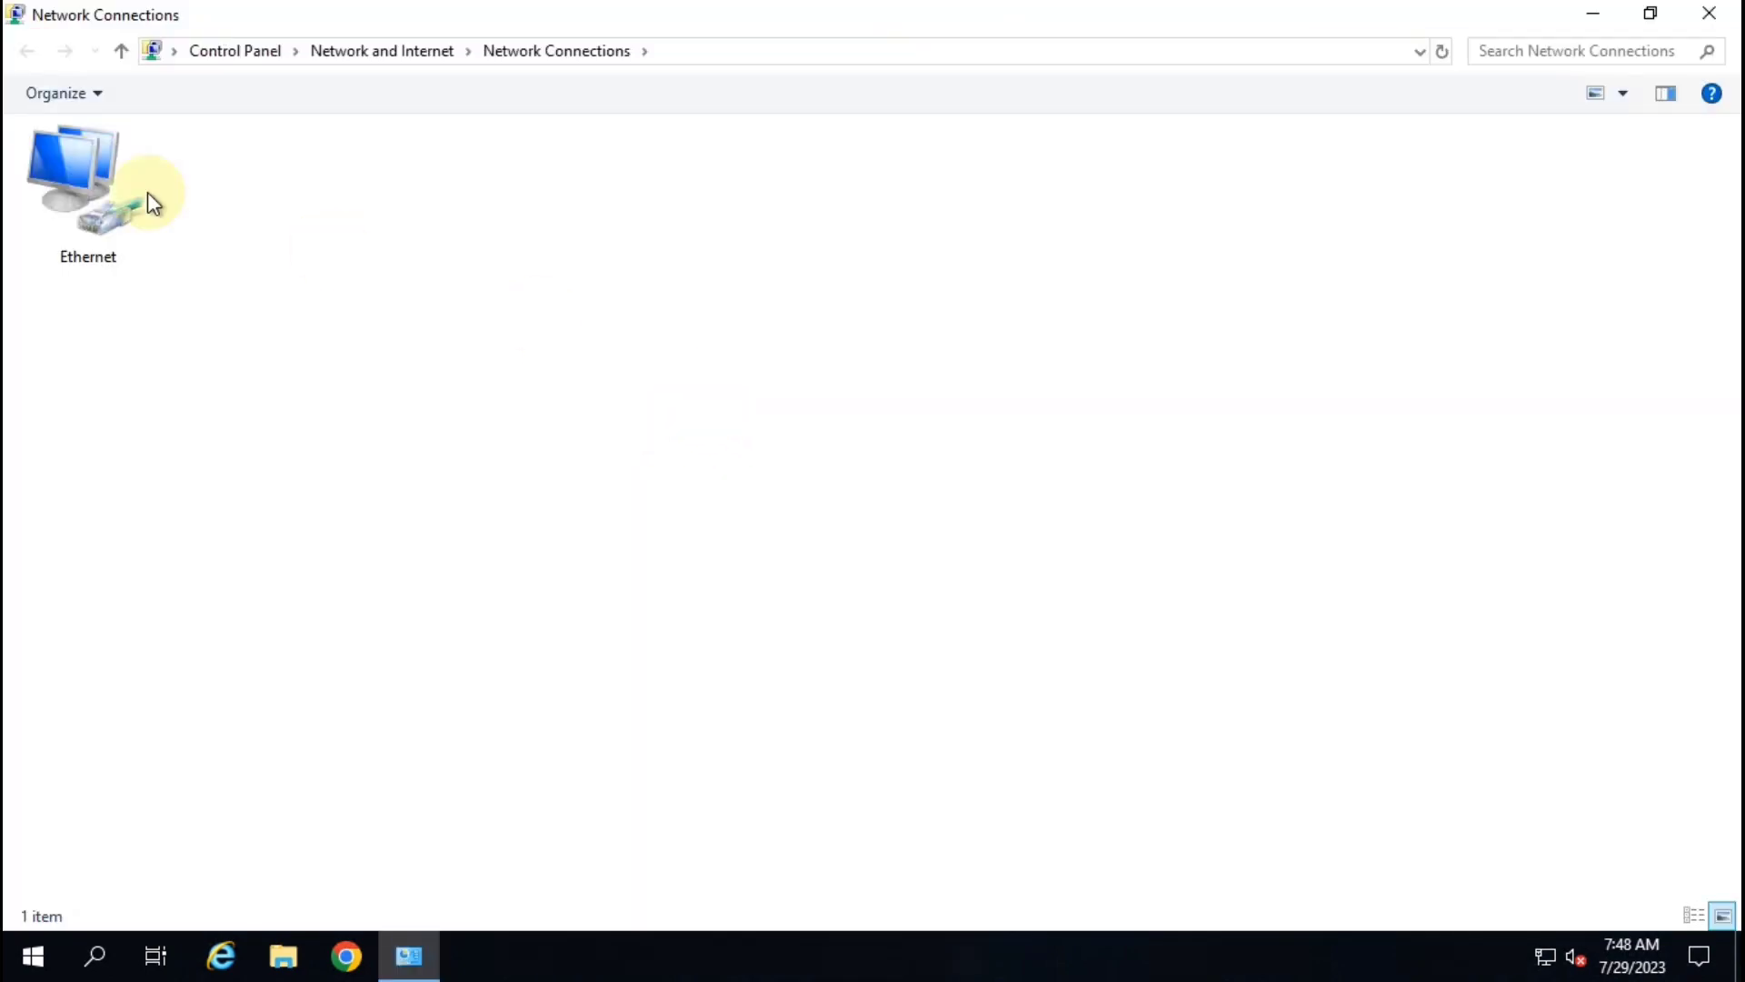
{"action": "double_click", "coordinate": [62, 183]}
{"action": "left_click", "coordinate": [751, 459]}
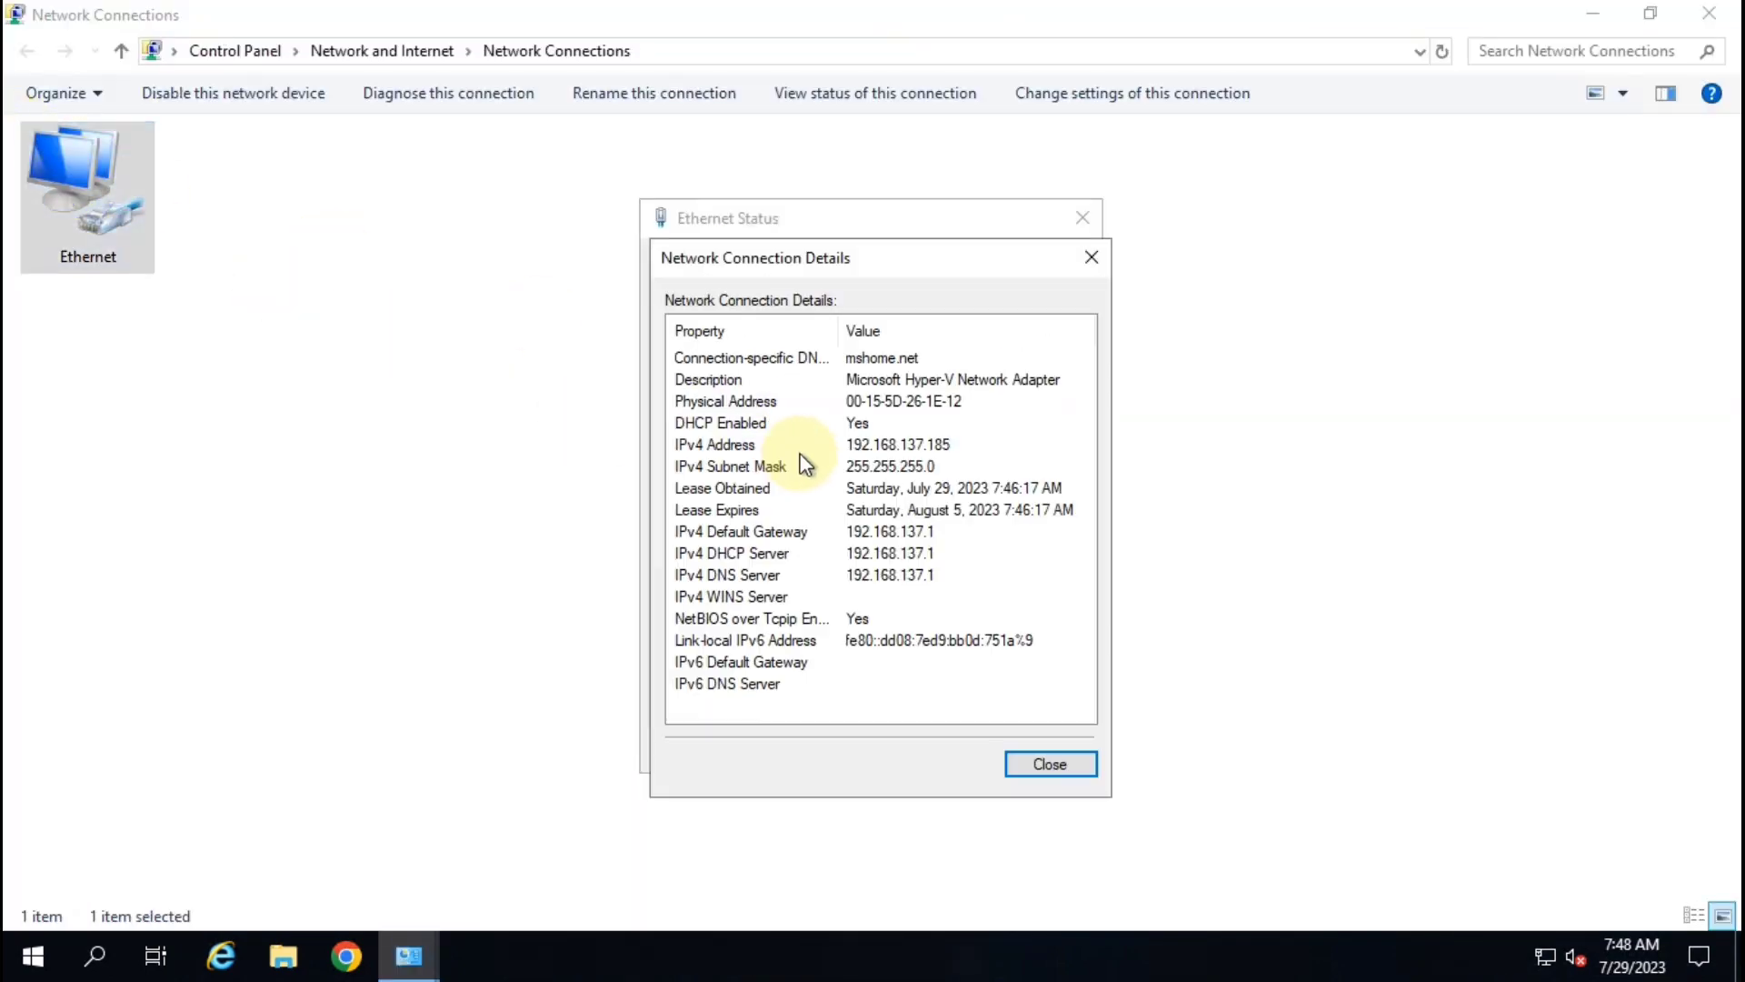
{"action": "left_click", "coordinate": [1044, 768]}
{"action": "left_click", "coordinate": [1052, 750]}
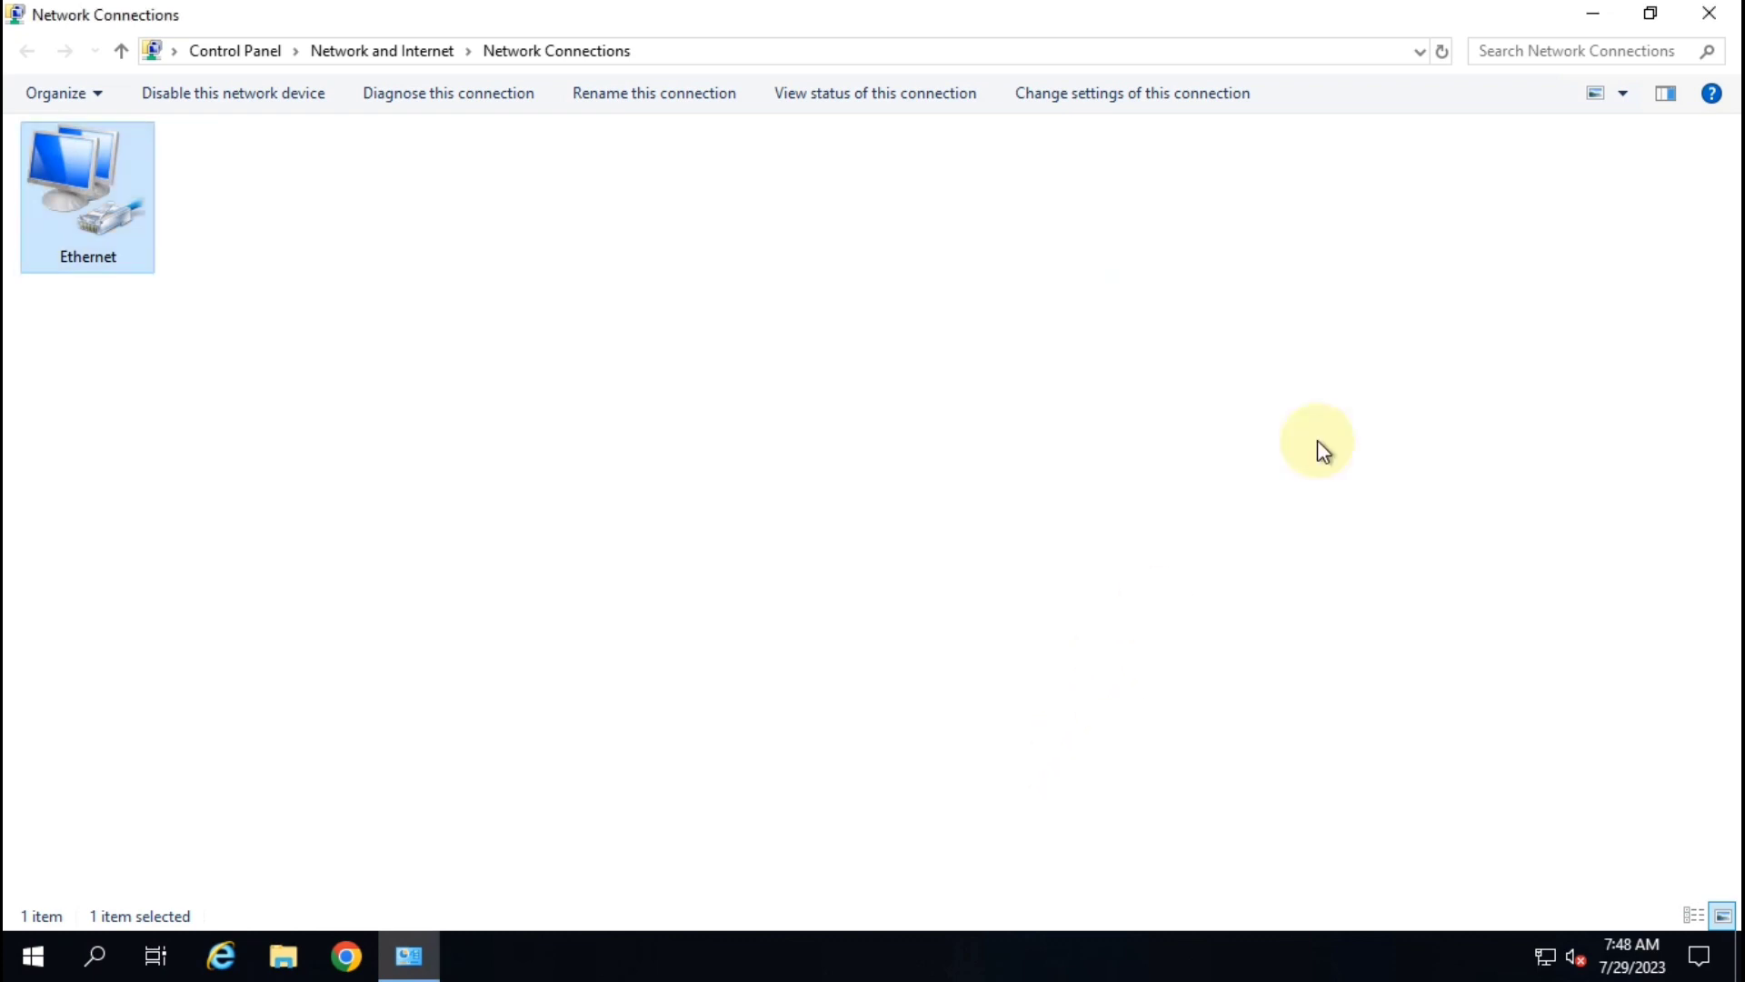
{"action": "left_click", "coordinate": [1710, 13]}
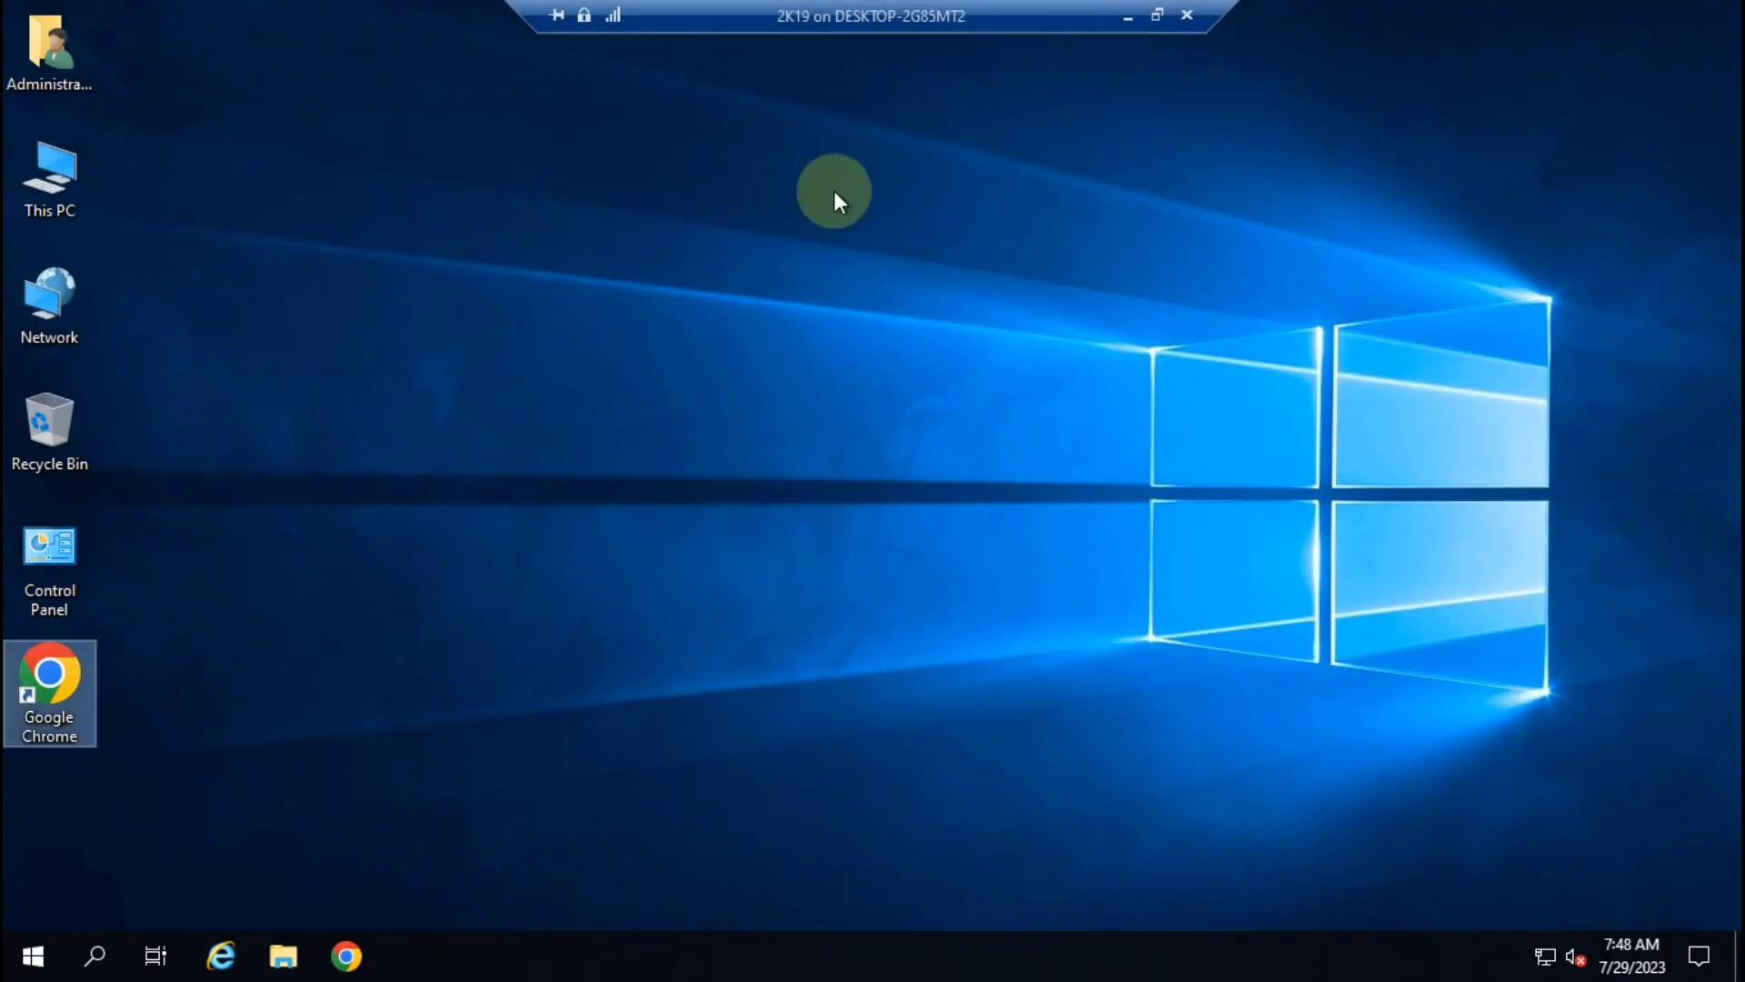
Step: Return to the host and display its Network Connections as large icons
{"action": "left_click", "coordinate": [1130, 17]}
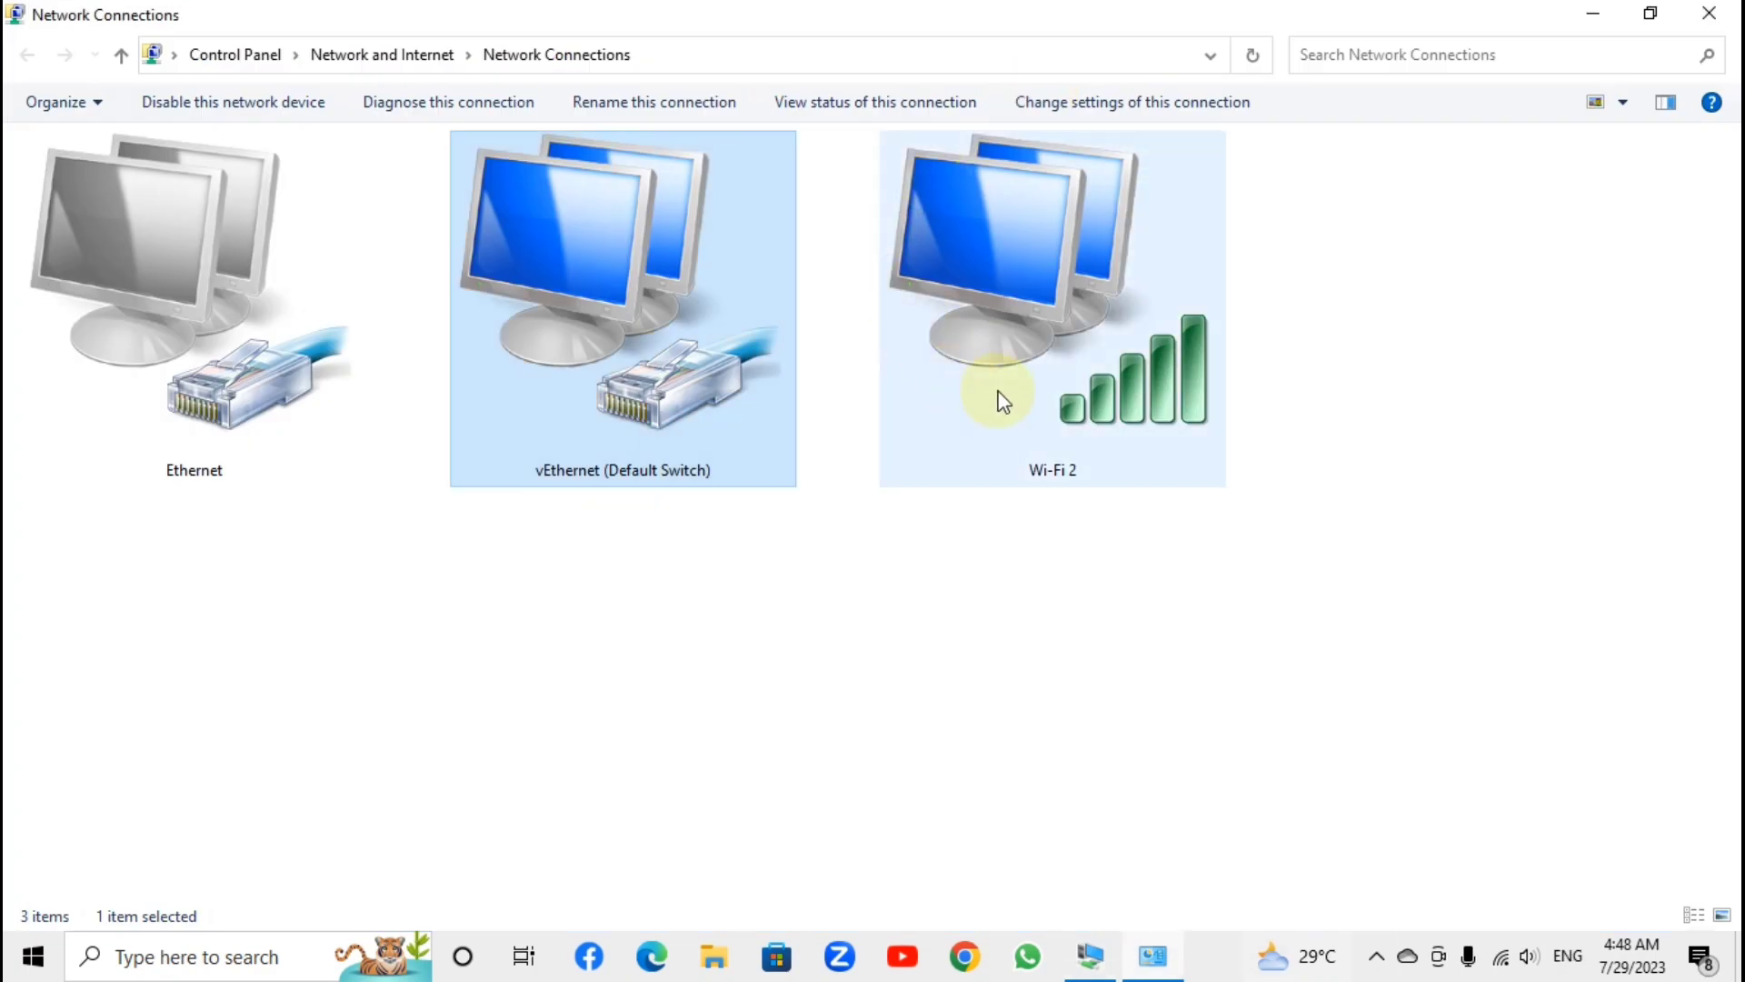
{"action": "left_click", "coordinate": [1622, 102]}
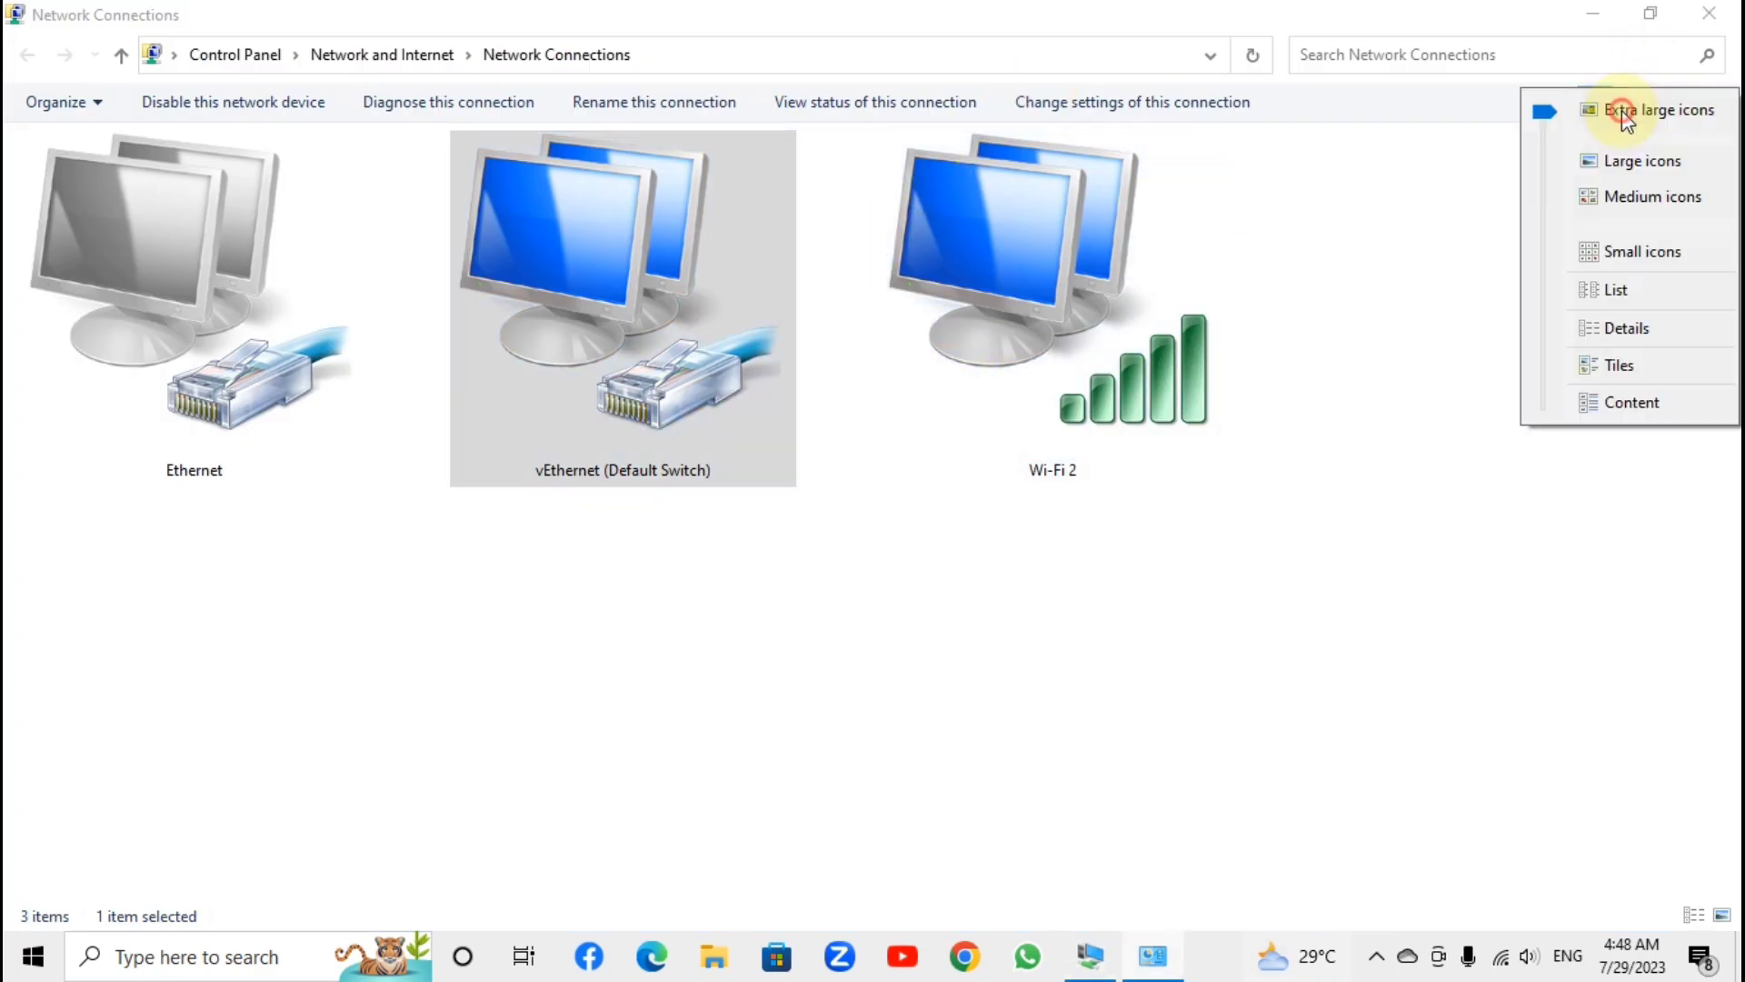
{"action": "left_click", "coordinate": [1616, 165]}
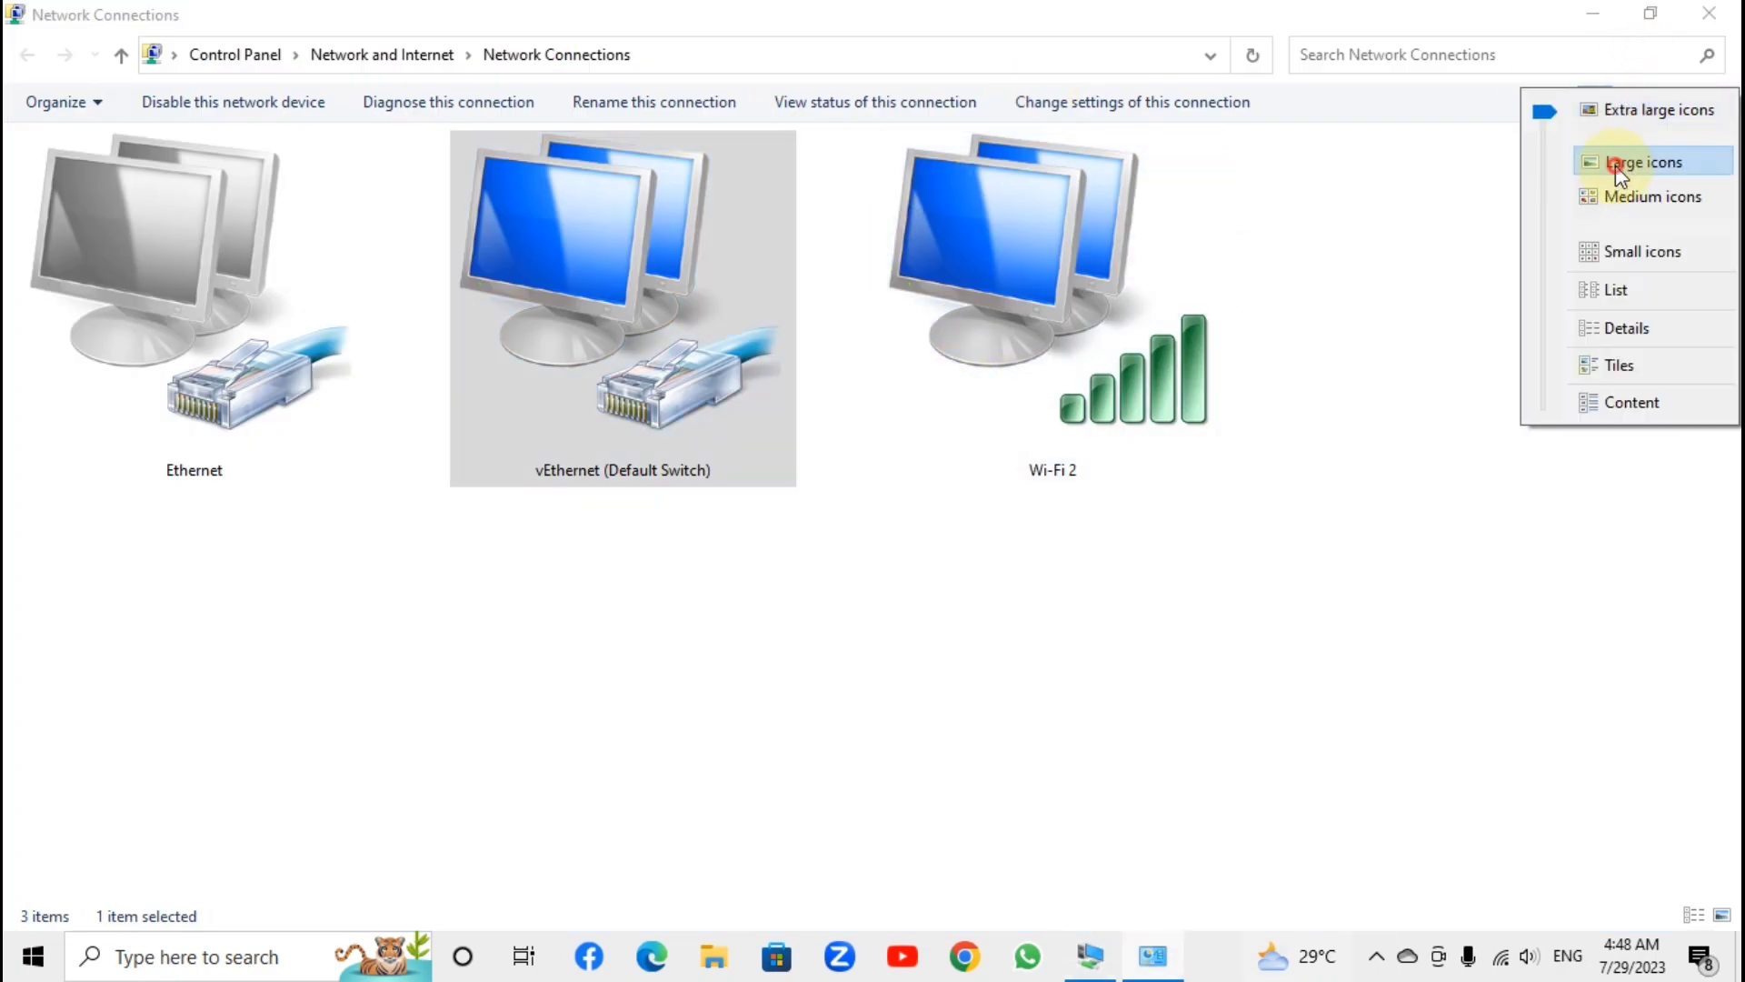
Step: Turn off Internet Connection Sharing for other network users in the host's Wi-Fi 2 properties and apply the change
{"action": "left_click", "coordinate": [390, 223]}
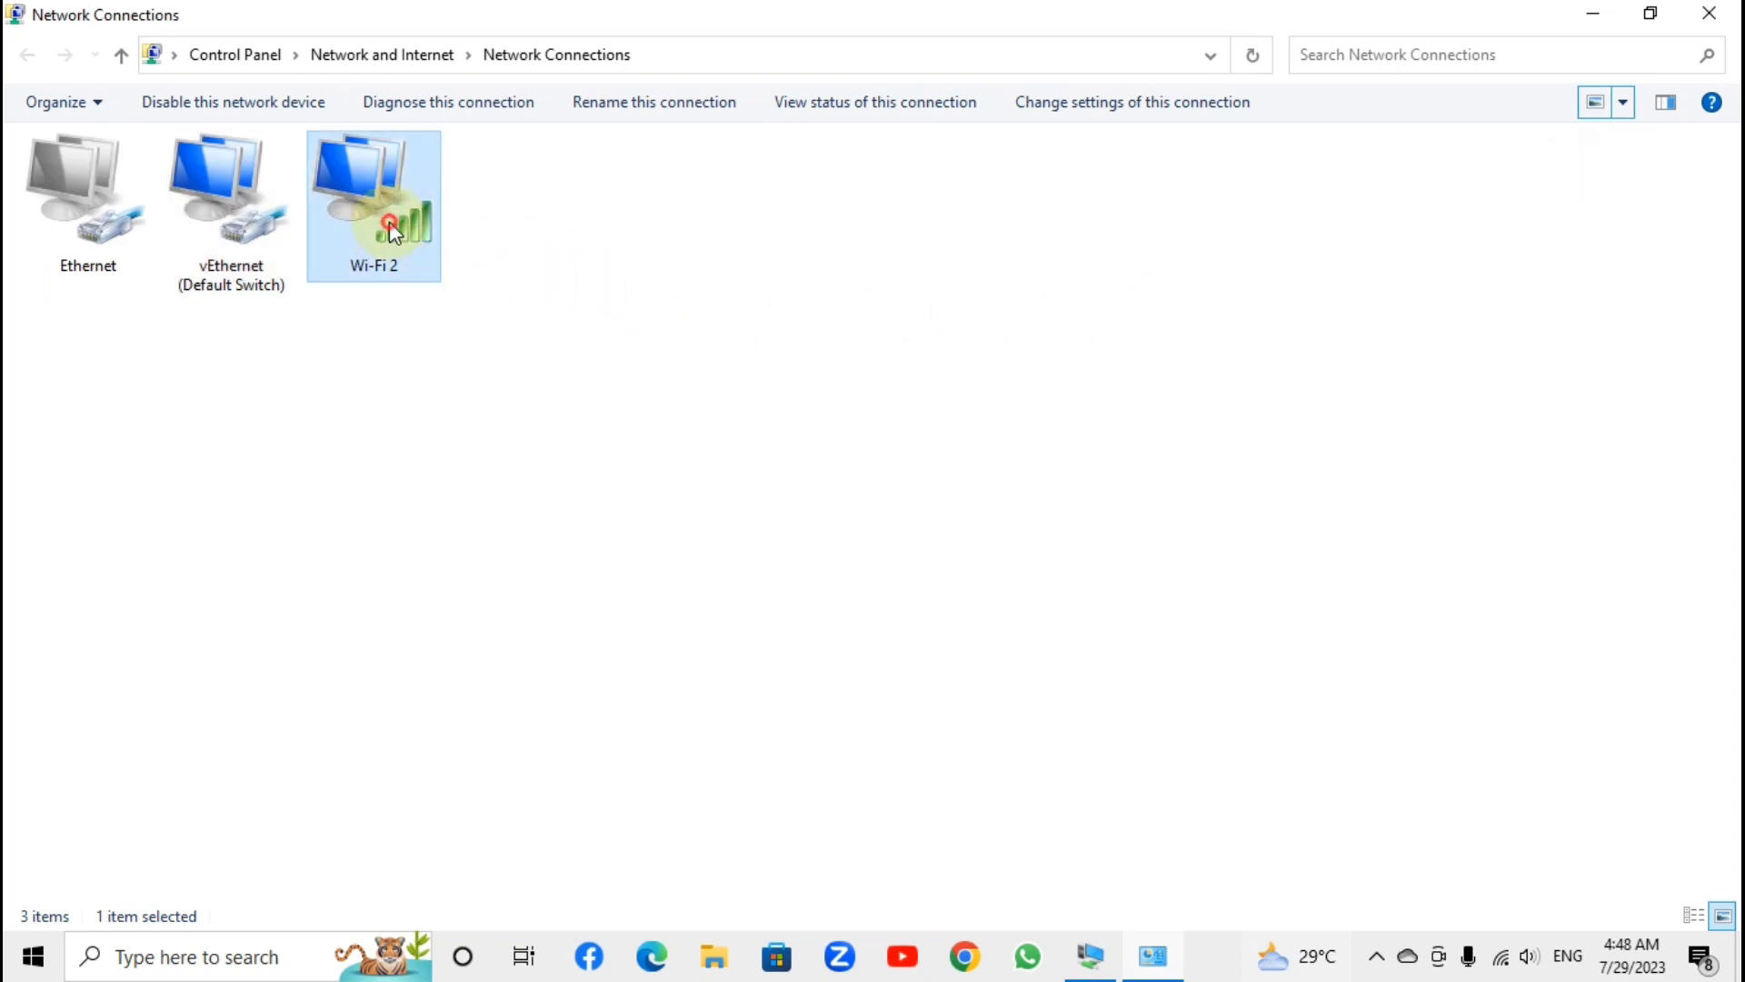
{"action": "right_click", "coordinate": [390, 223]}
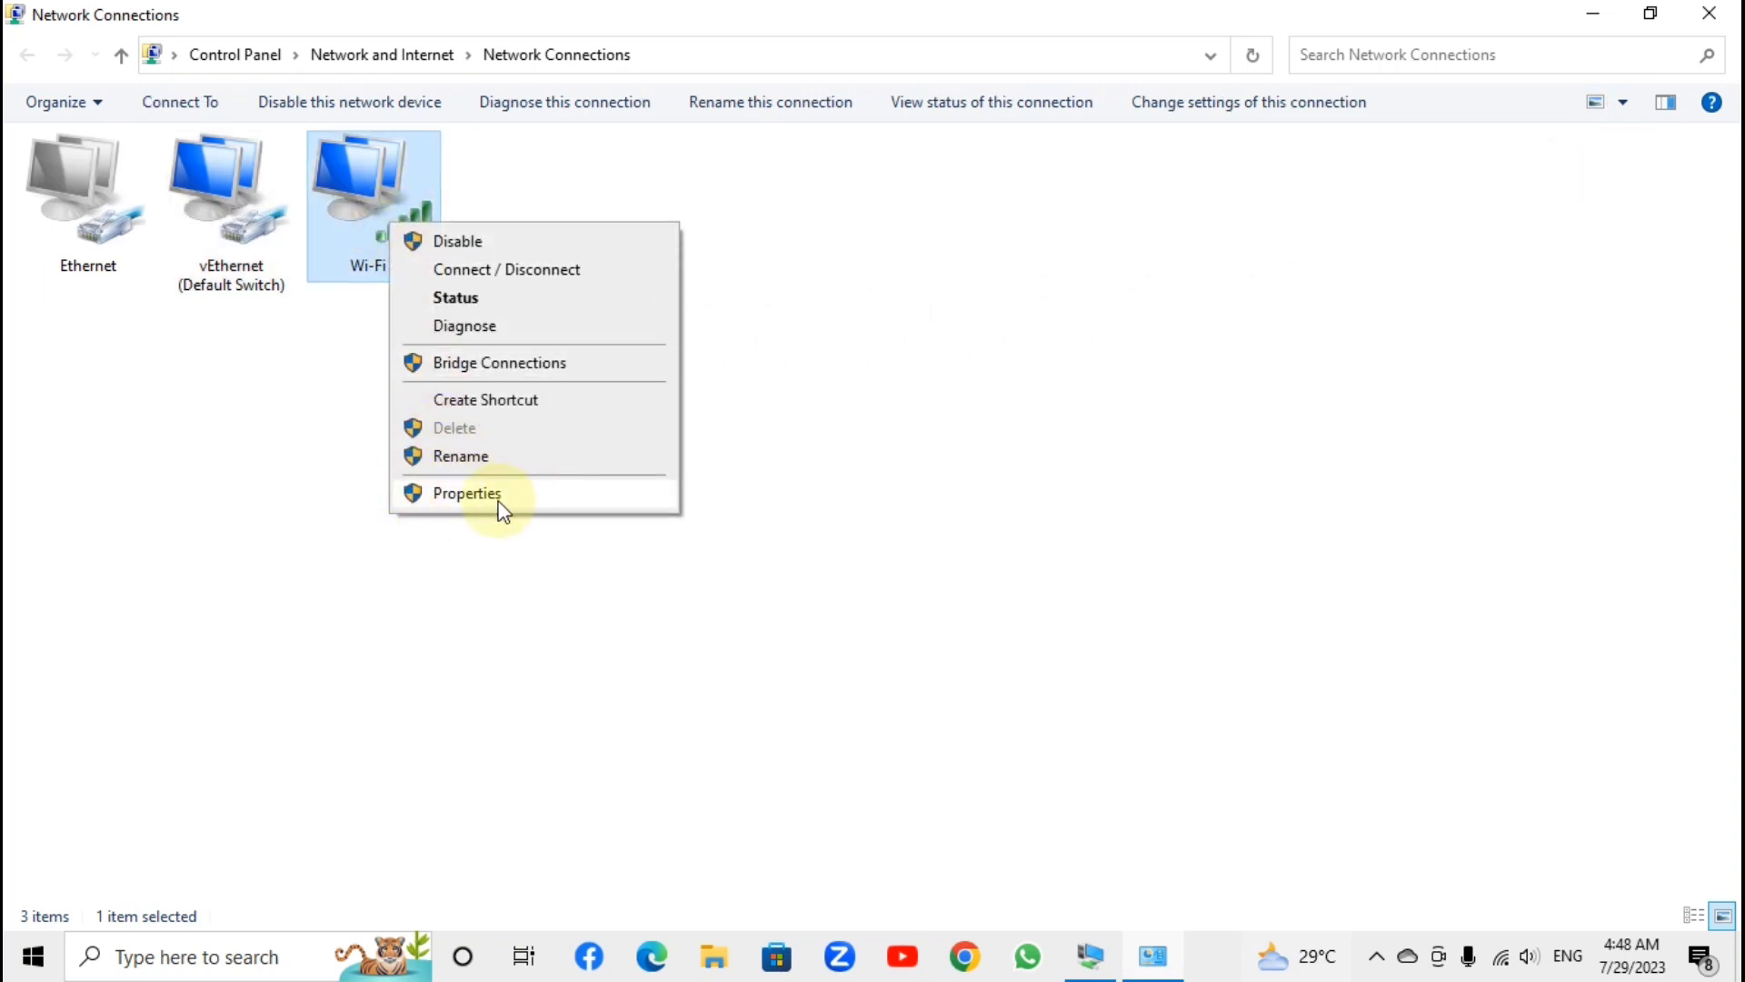
{"action": "left_click", "coordinate": [471, 498]}
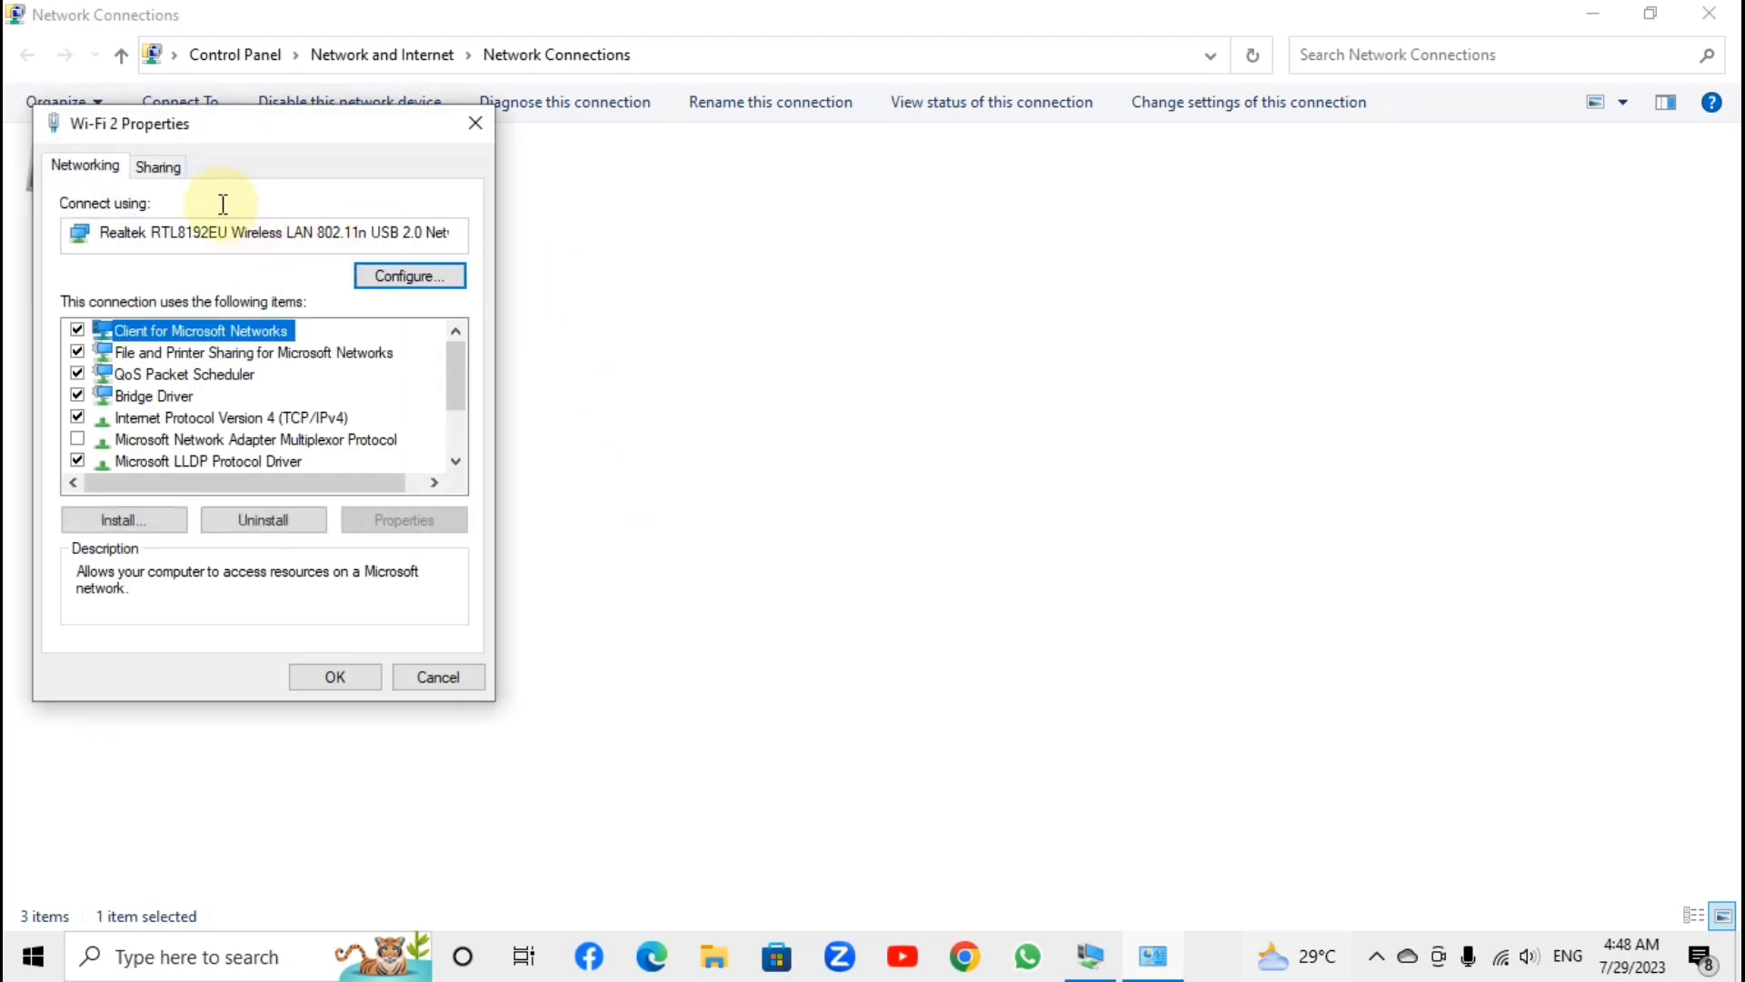
{"action": "left_click", "coordinate": [161, 167]}
{"action": "left_click", "coordinate": [83, 242]}
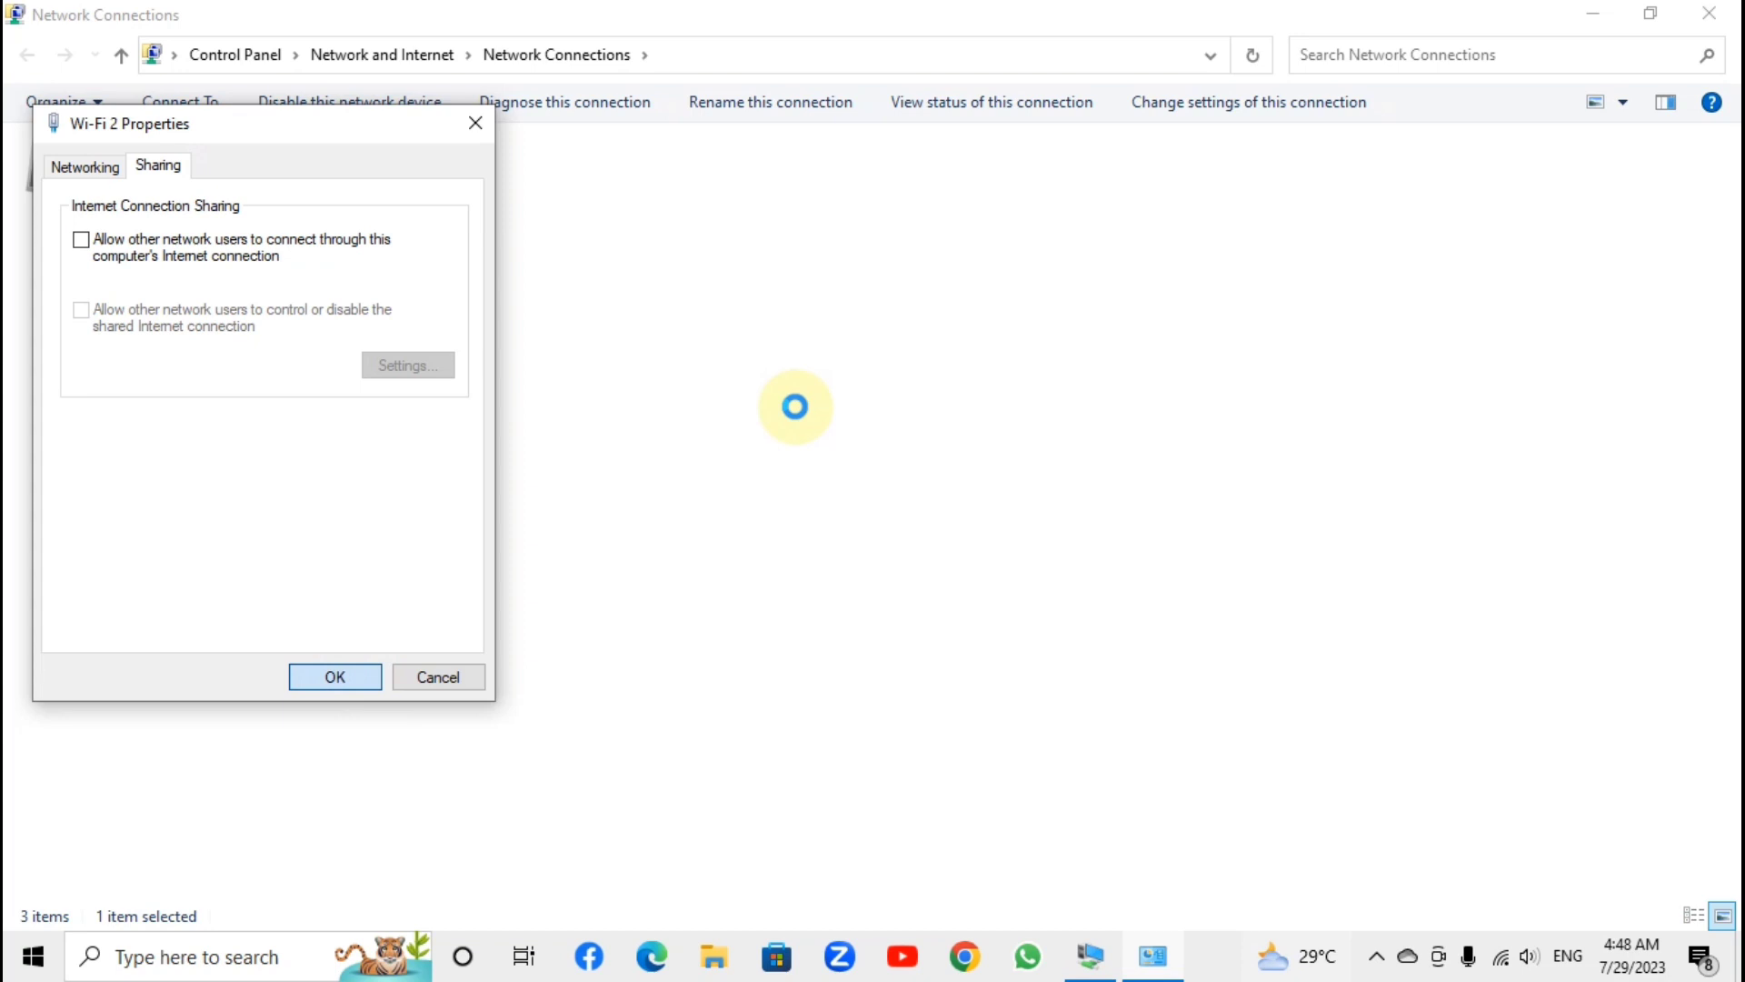
Step: Check the IPv4 address in the host's vEthernet (Default Switch) connection details and close both dialogs
{"action": "double_click", "coordinate": [231, 205]}
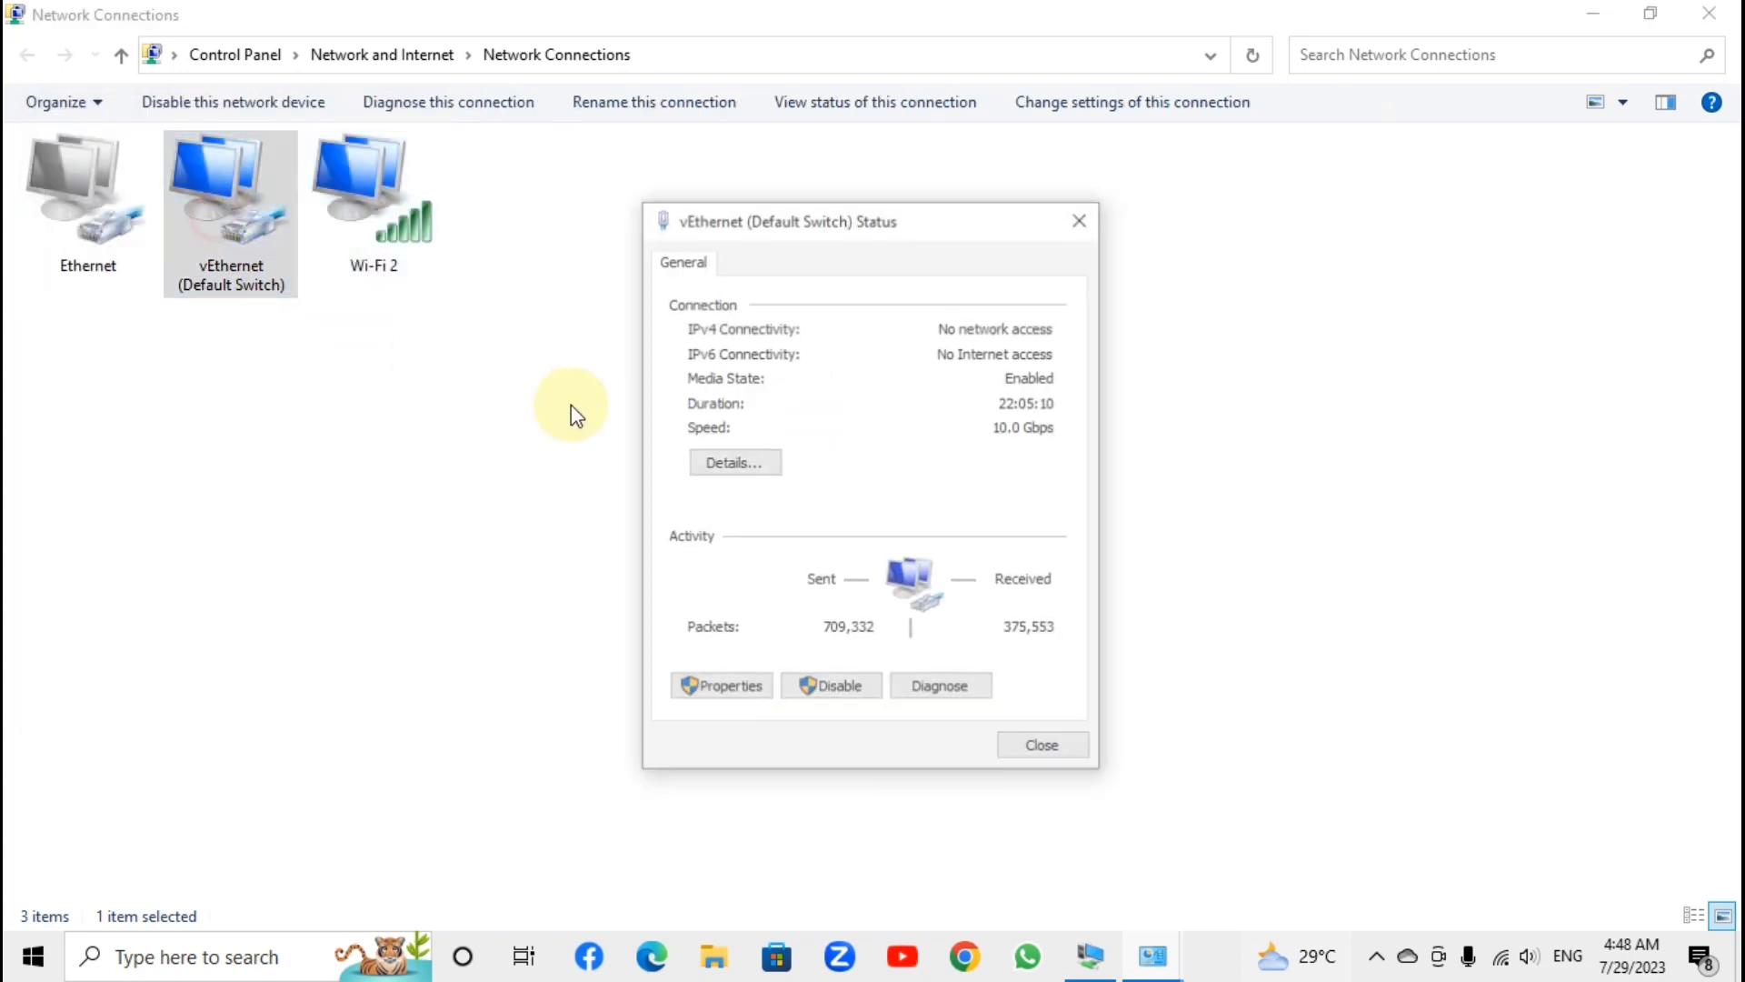
{"action": "left_click", "coordinate": [760, 468]}
{"action": "left_click", "coordinate": [868, 448]}
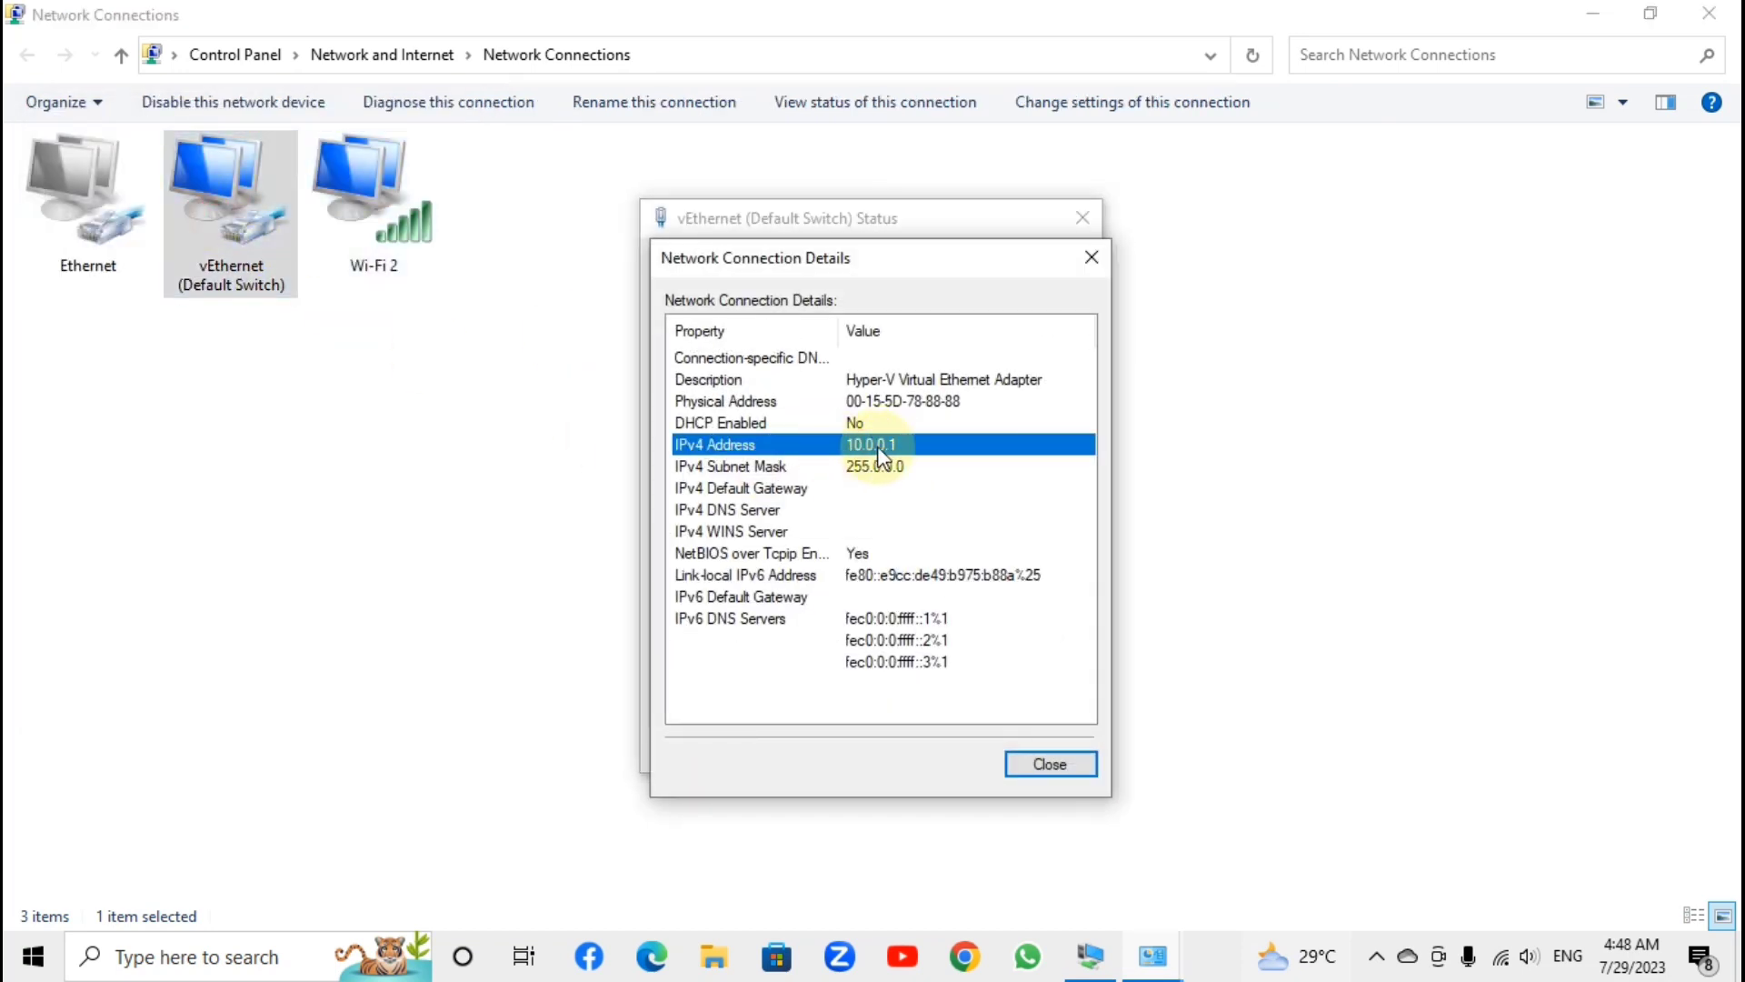
{"action": "left_click", "coordinate": [1091, 257]}
{"action": "left_click", "coordinate": [1082, 218]}
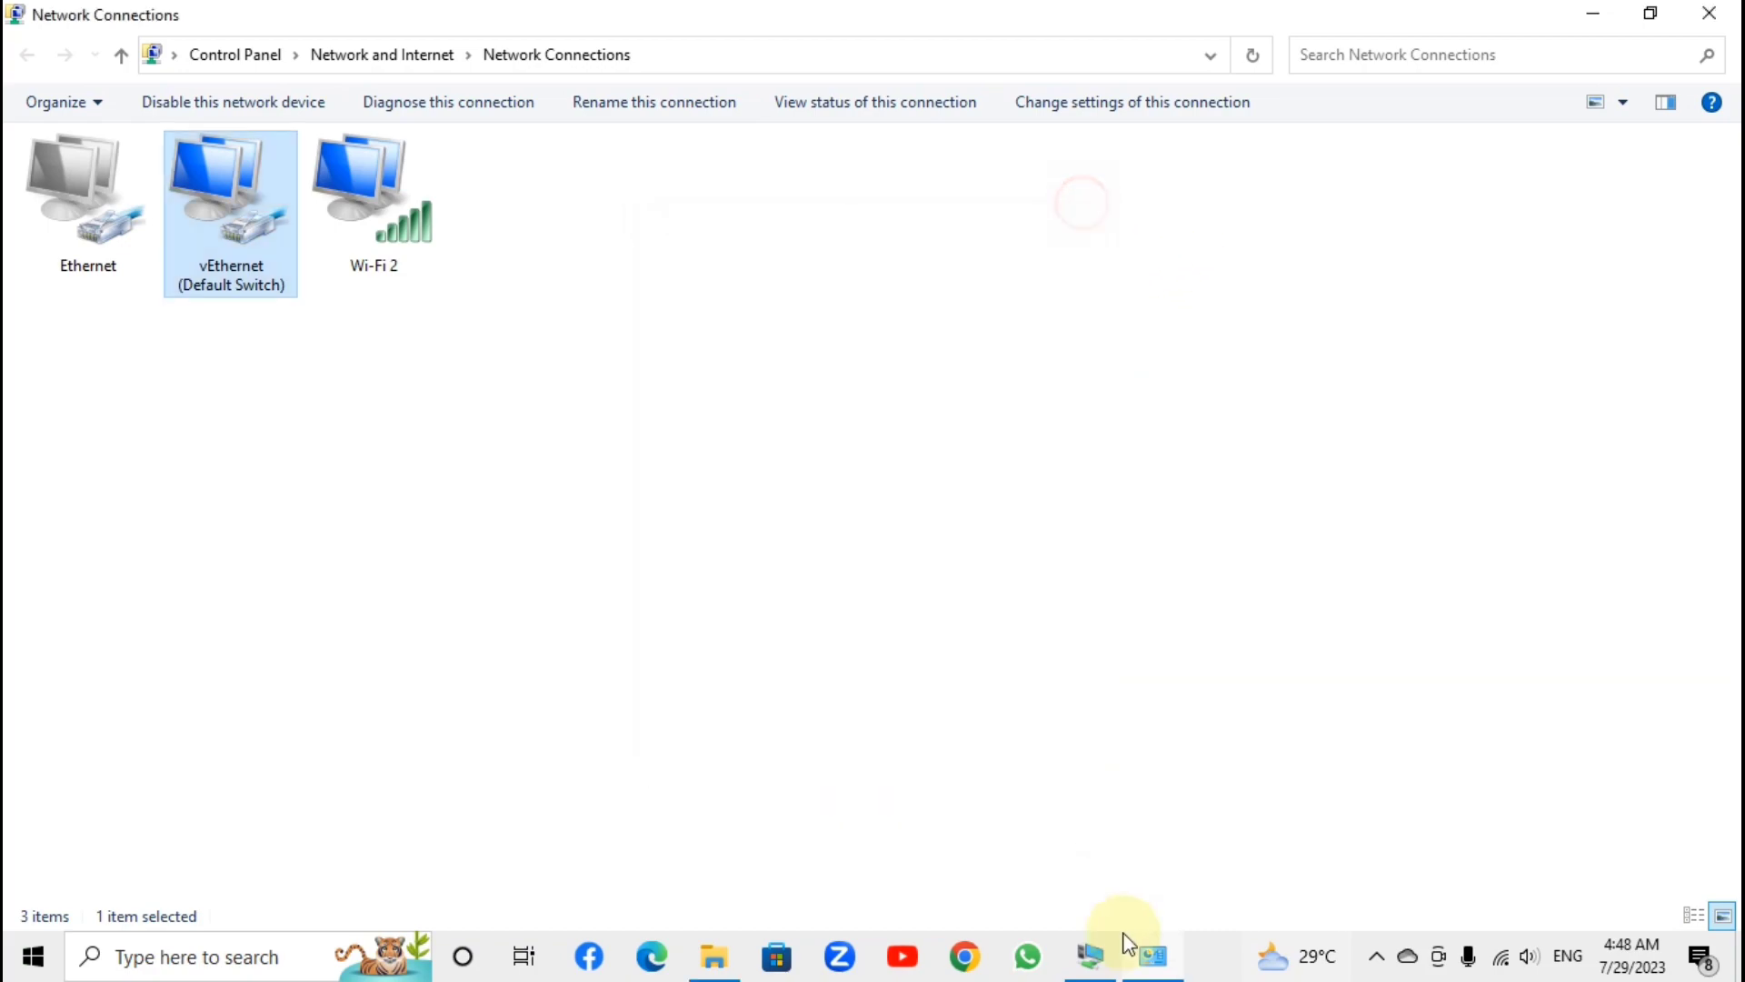
Step: Return to the virtual machine, refresh its desktop, and recheck the Ethernet connection details through ncpa.cpl, closing everything afterward
{"action": "left_click", "coordinate": [1087, 962]}
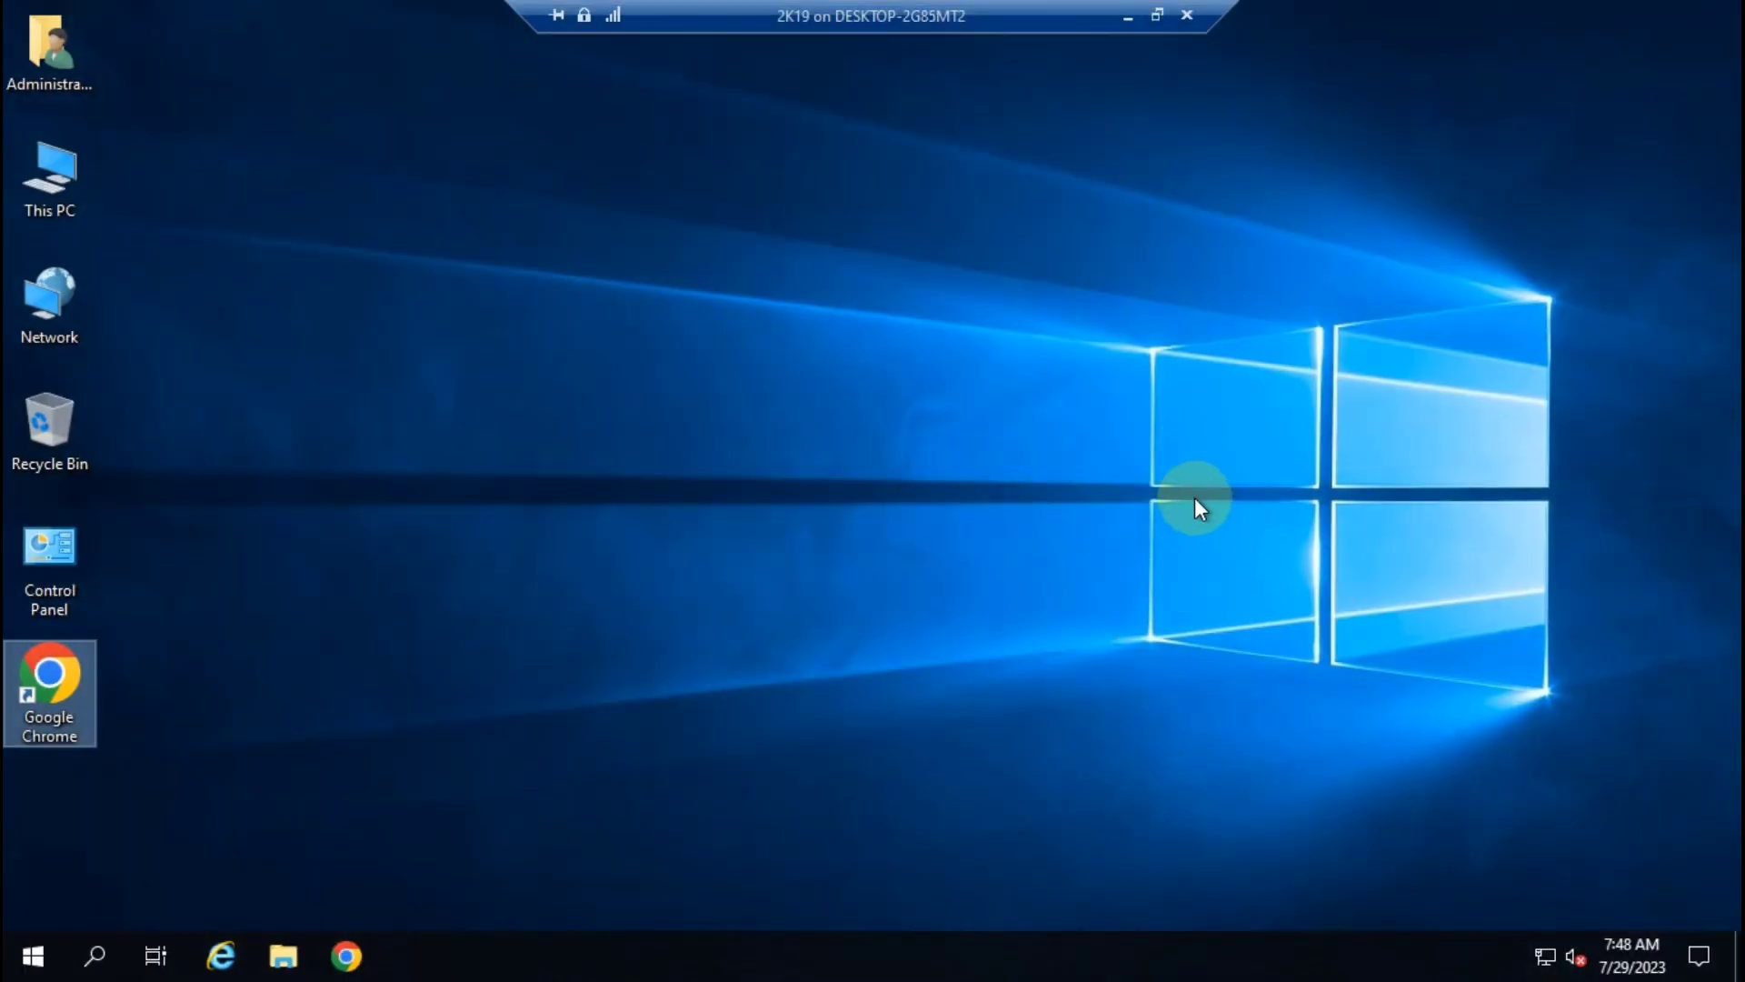
{"action": "right_click", "coordinate": [920, 316]}
{"action": "left_click", "coordinate": [993, 395]}
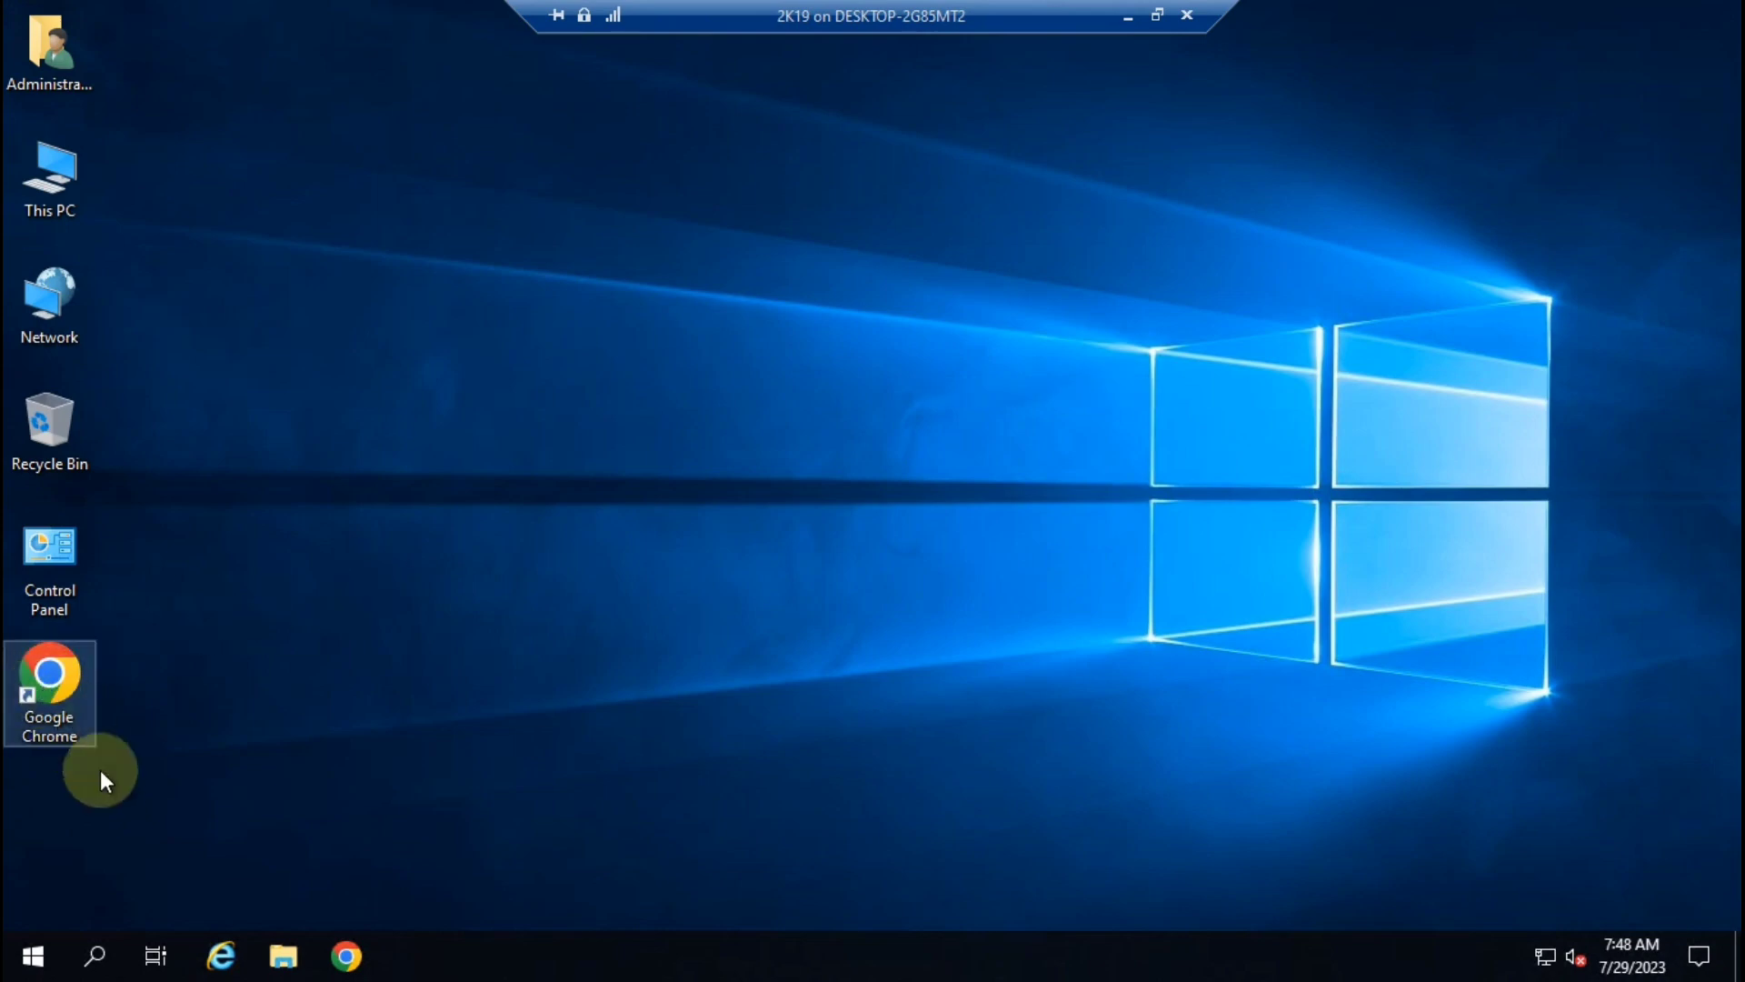
{"action": "key", "text": "super+r"}
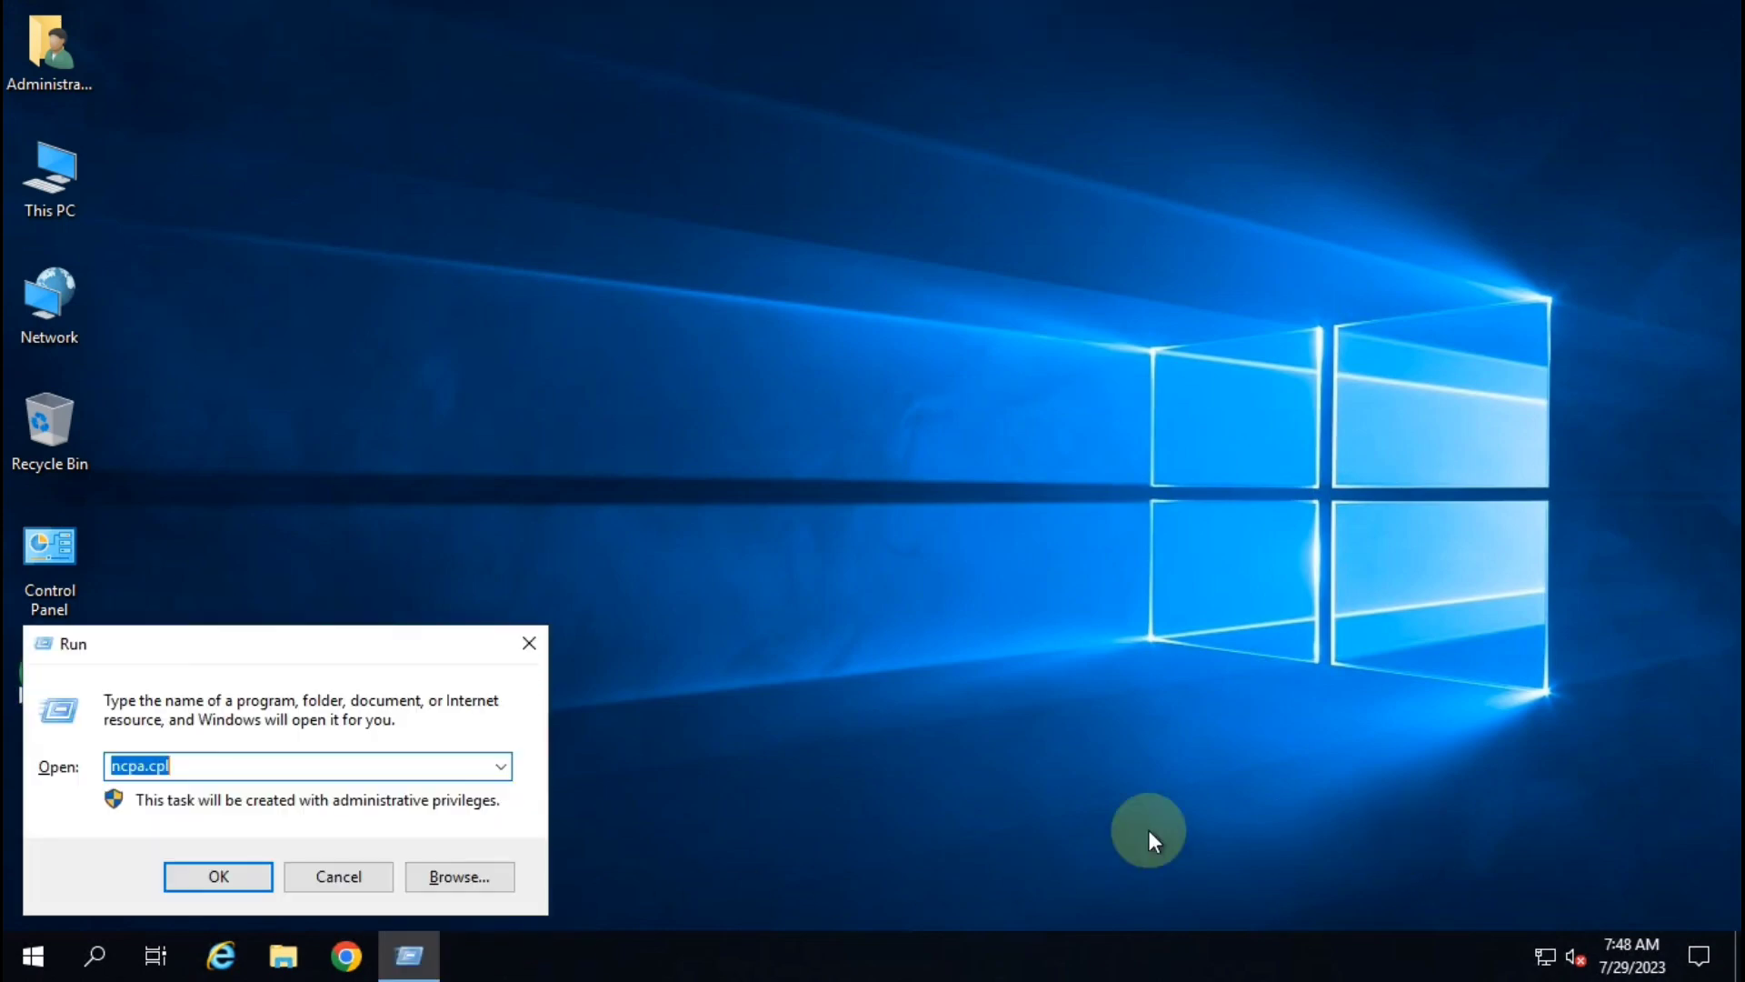
{"action": "left_click", "coordinate": [222, 877]}
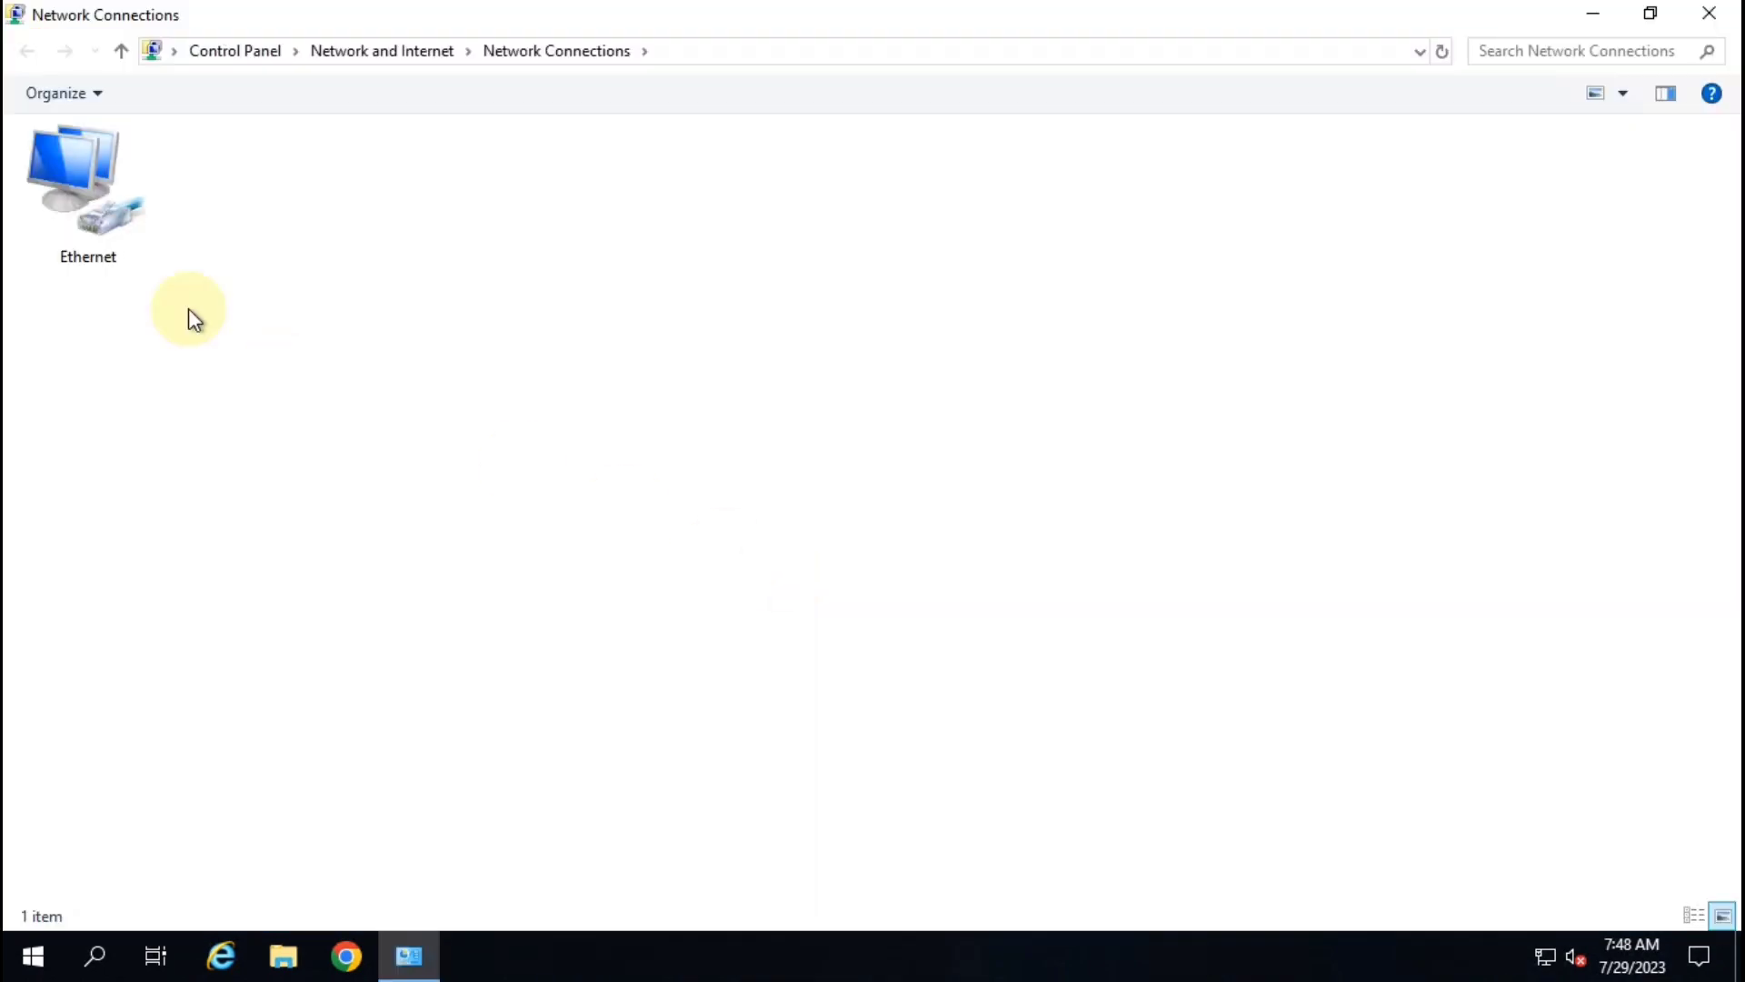
{"action": "double_click", "coordinate": [58, 173]}
{"action": "left_click", "coordinate": [761, 462]}
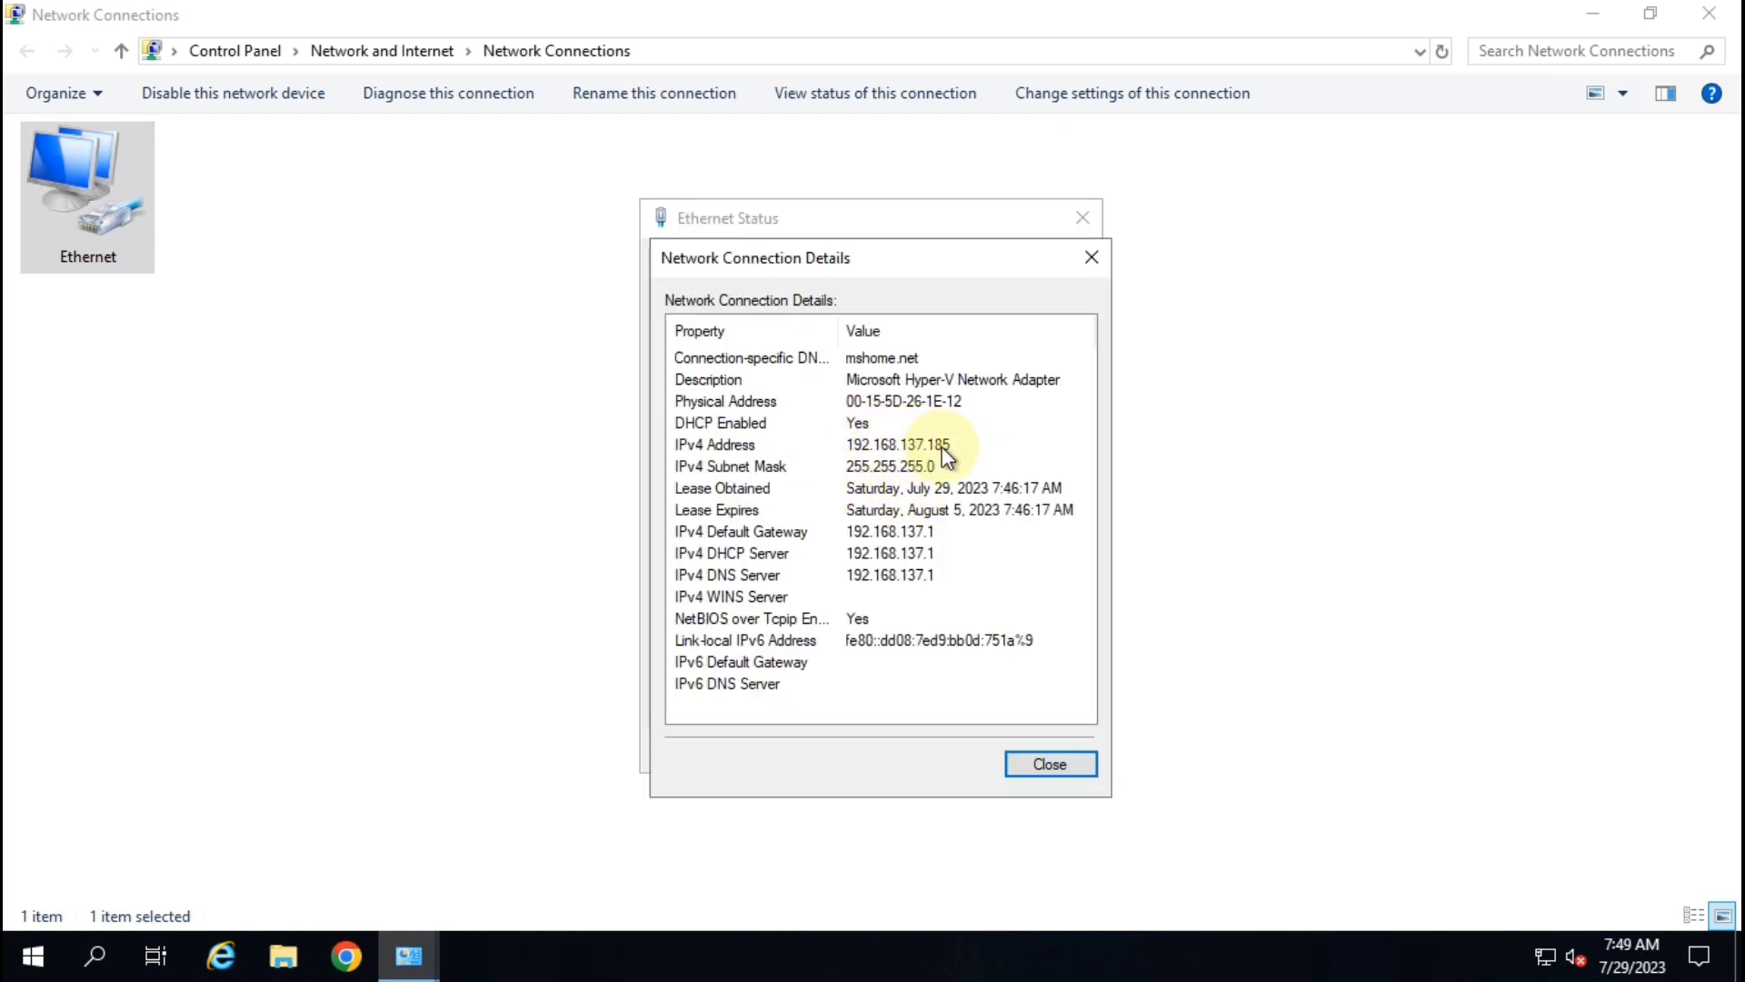
{"action": "left_click", "coordinate": [1055, 766]}
{"action": "left_click", "coordinate": [1047, 738]}
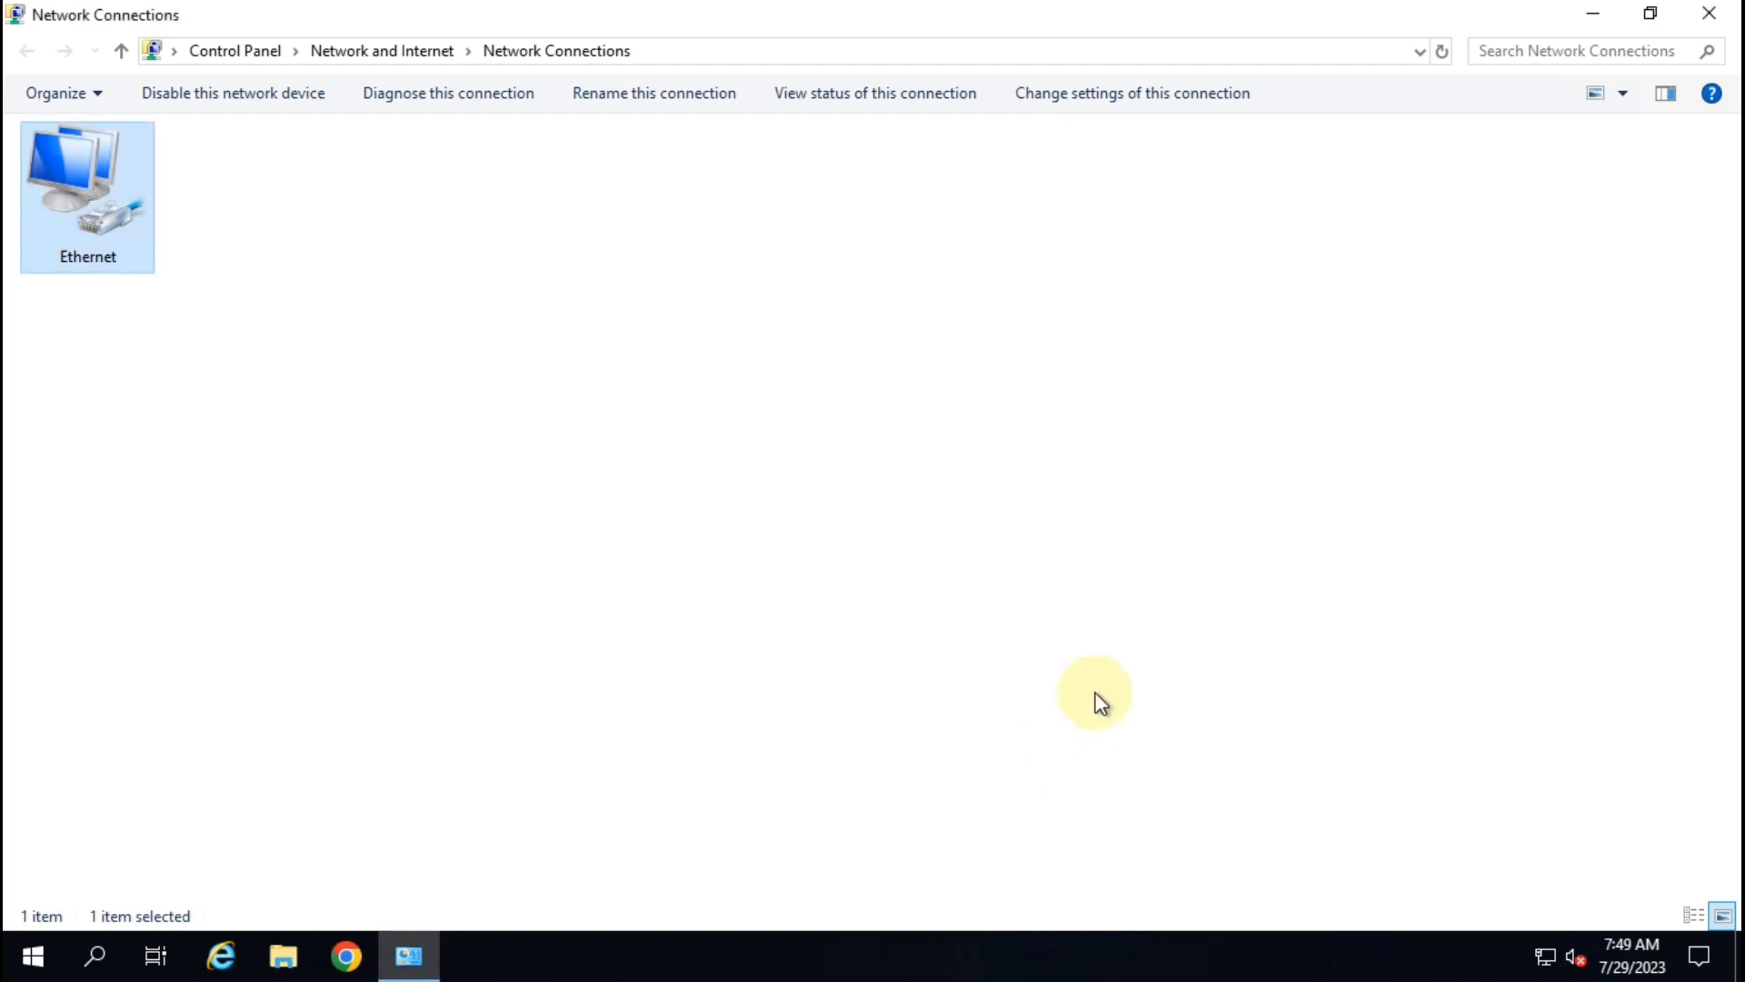
{"action": "left_click", "coordinate": [1709, 14]}
Step: Test the virtual machine's internet access by loading google.com in Google Chrome, and close the browser
{"action": "left_click", "coordinate": [50, 682]}
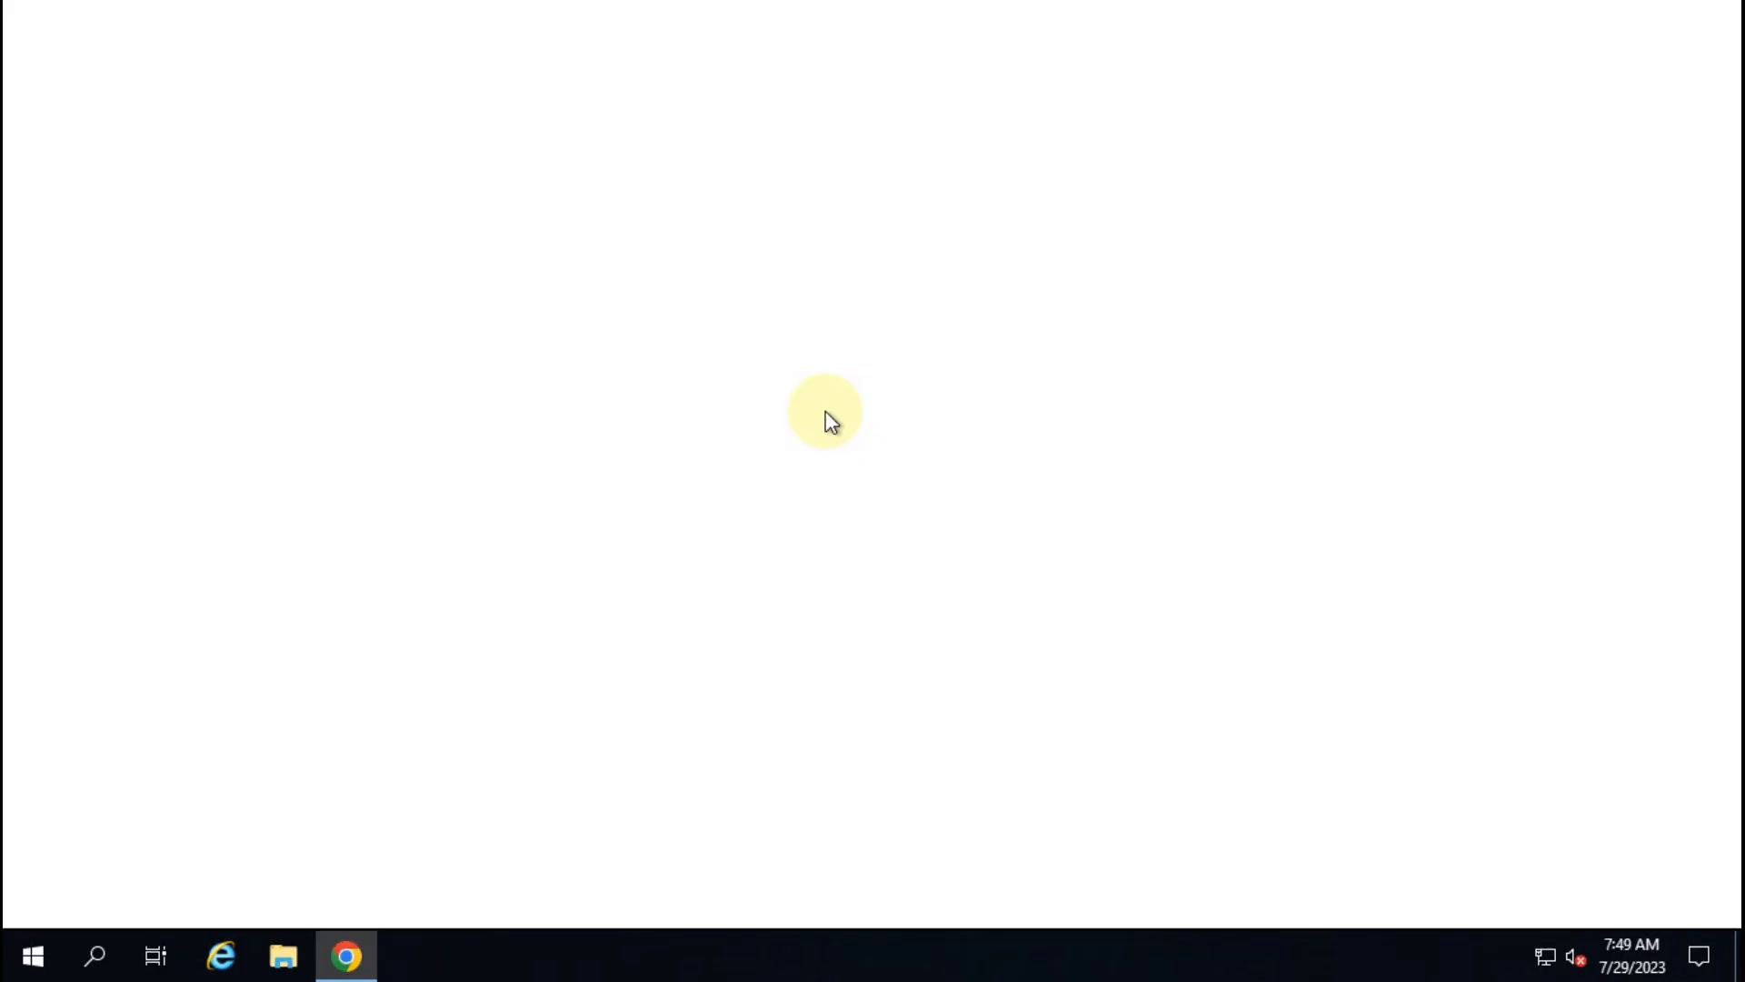
{"action": "left_click", "coordinate": [656, 611]}
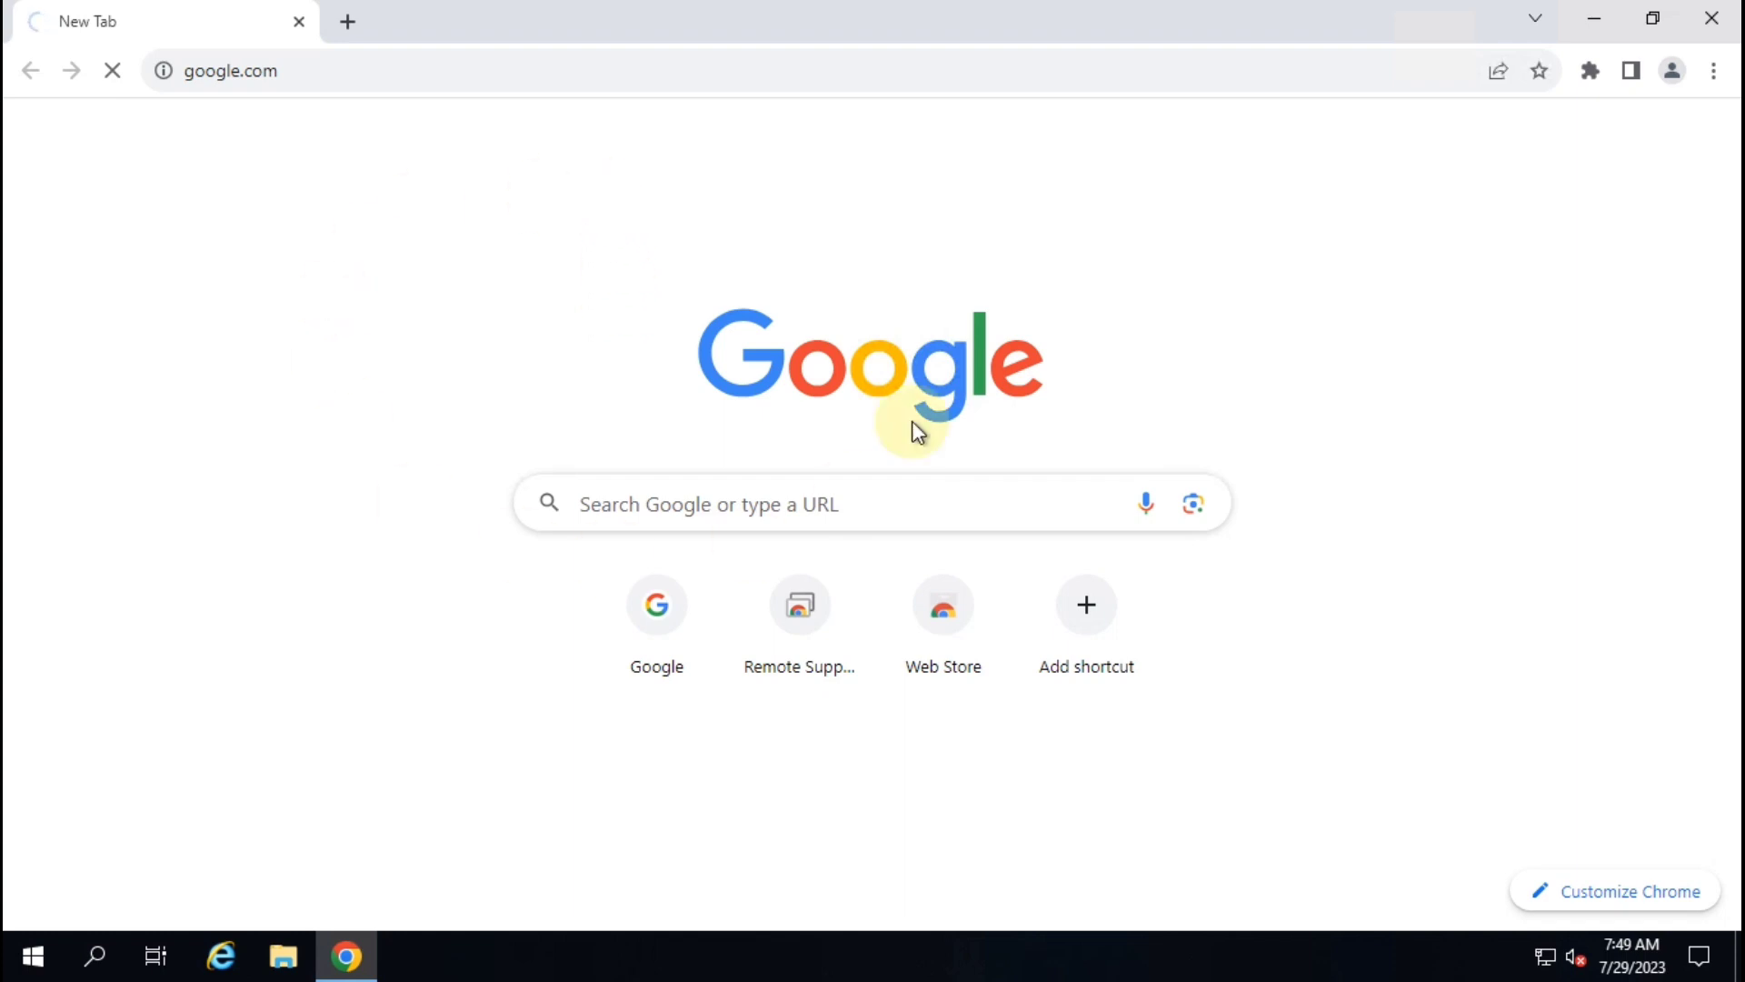
{"action": "left_click", "coordinate": [1712, 18]}
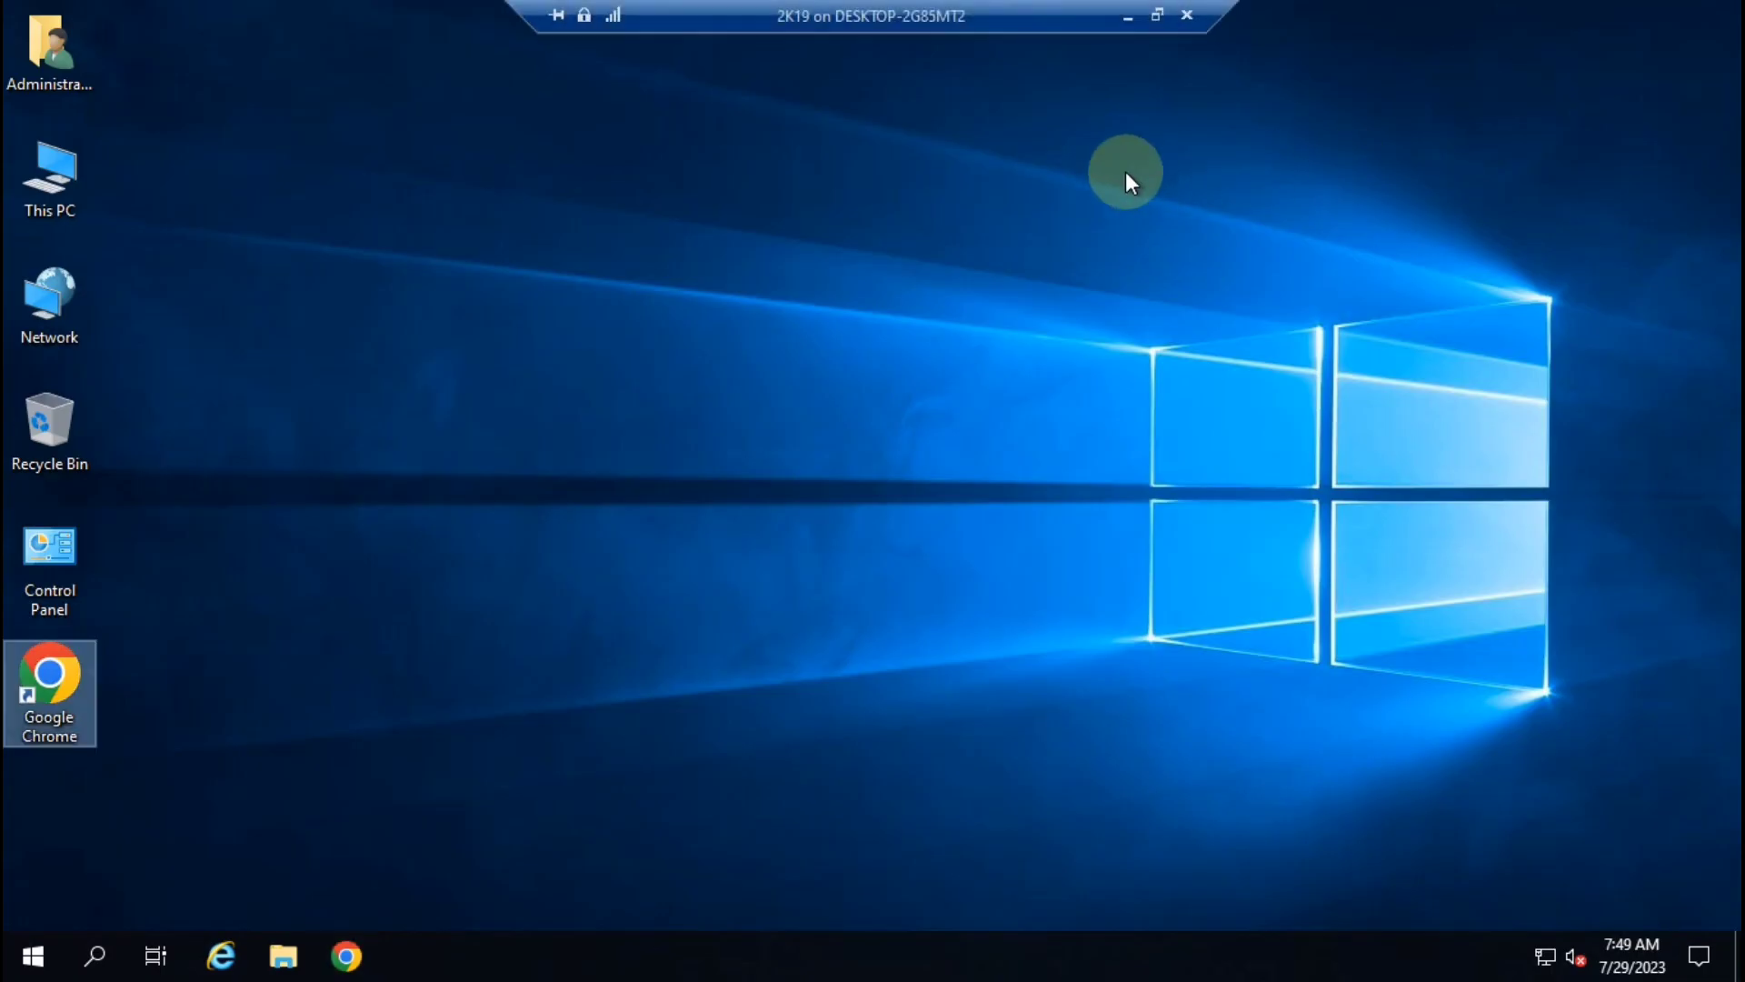
Step: Switch to the host and minimize its Network Connections window
{"action": "left_click", "coordinate": [1127, 18]}
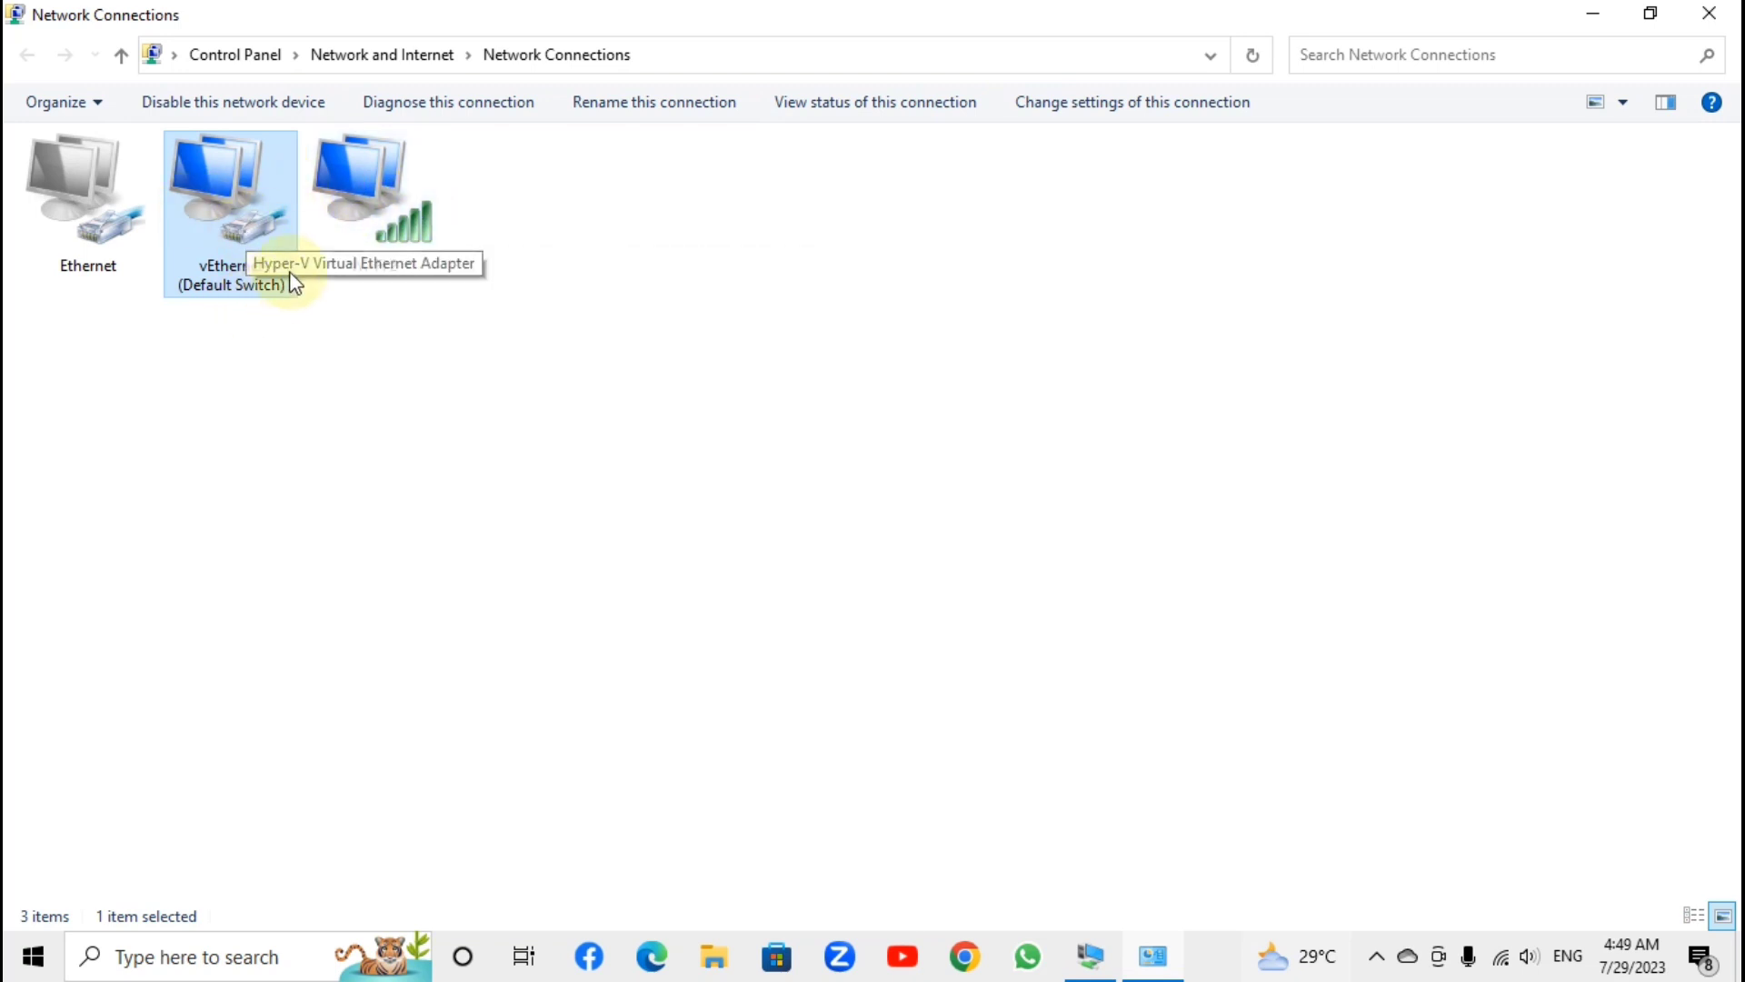
{"action": "left_click", "coordinate": [1592, 14]}
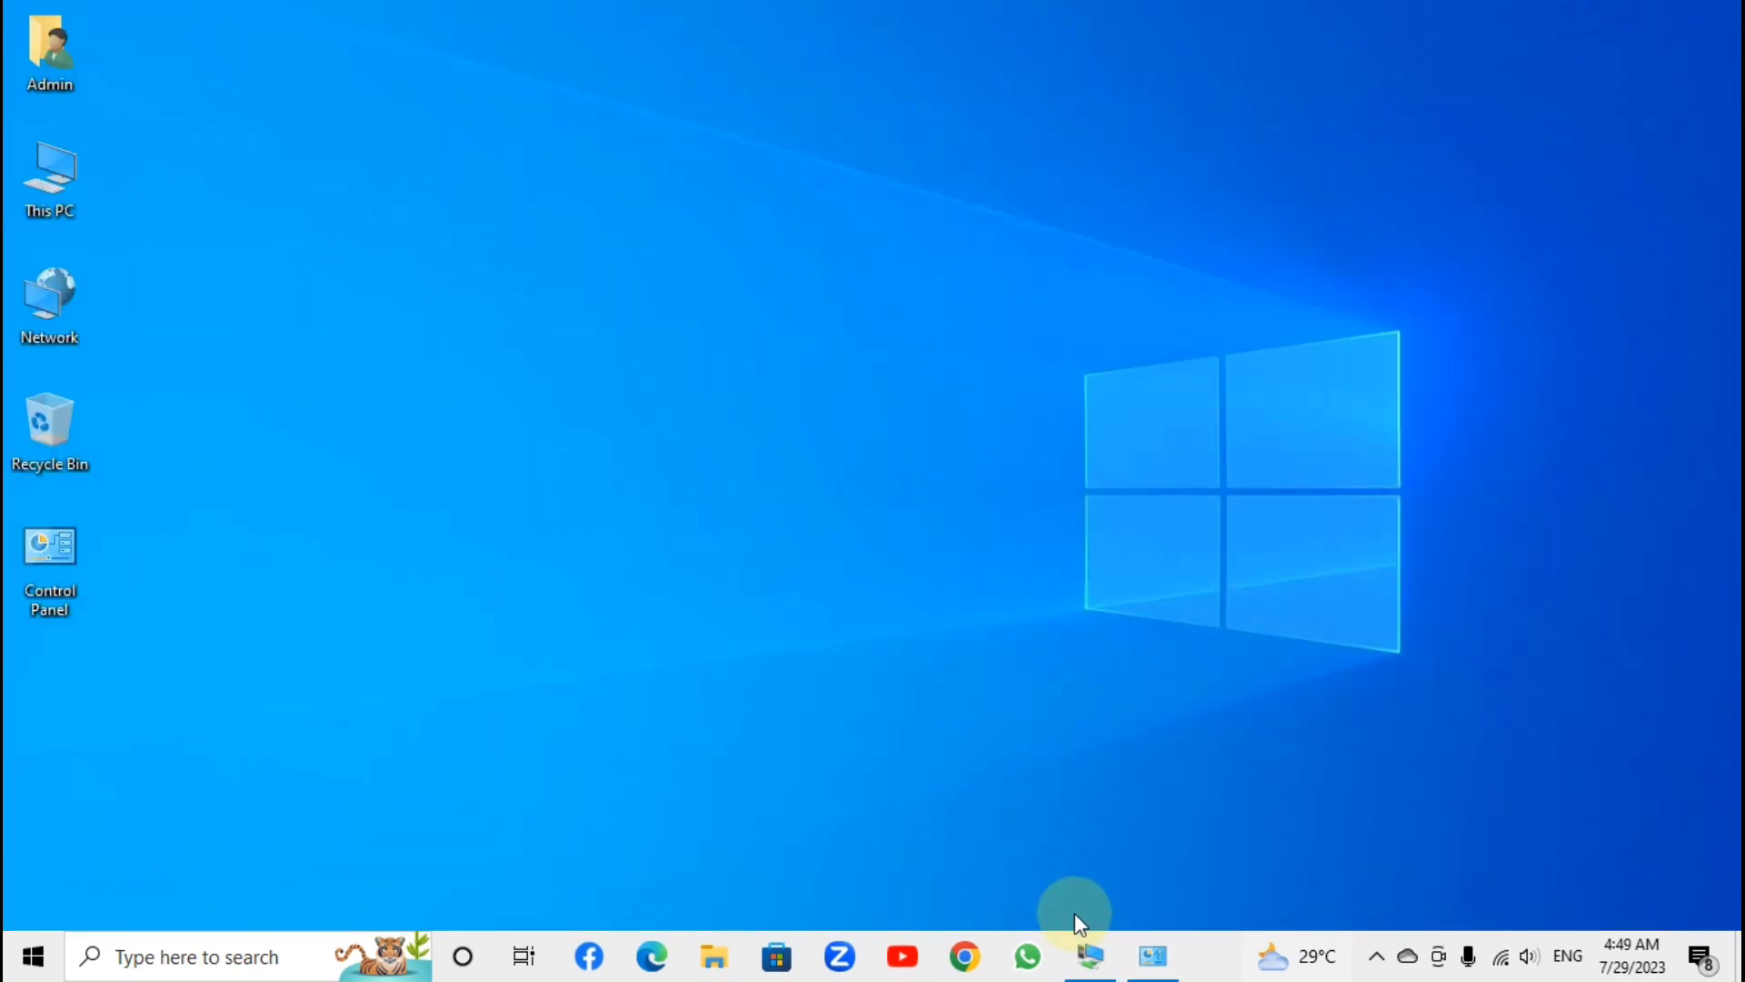
Step: Return to the 2K19 virtual machine, launch Google Chrome again to recheck the connection, and close the browser
{"action": "left_click", "coordinate": [1086, 950]}
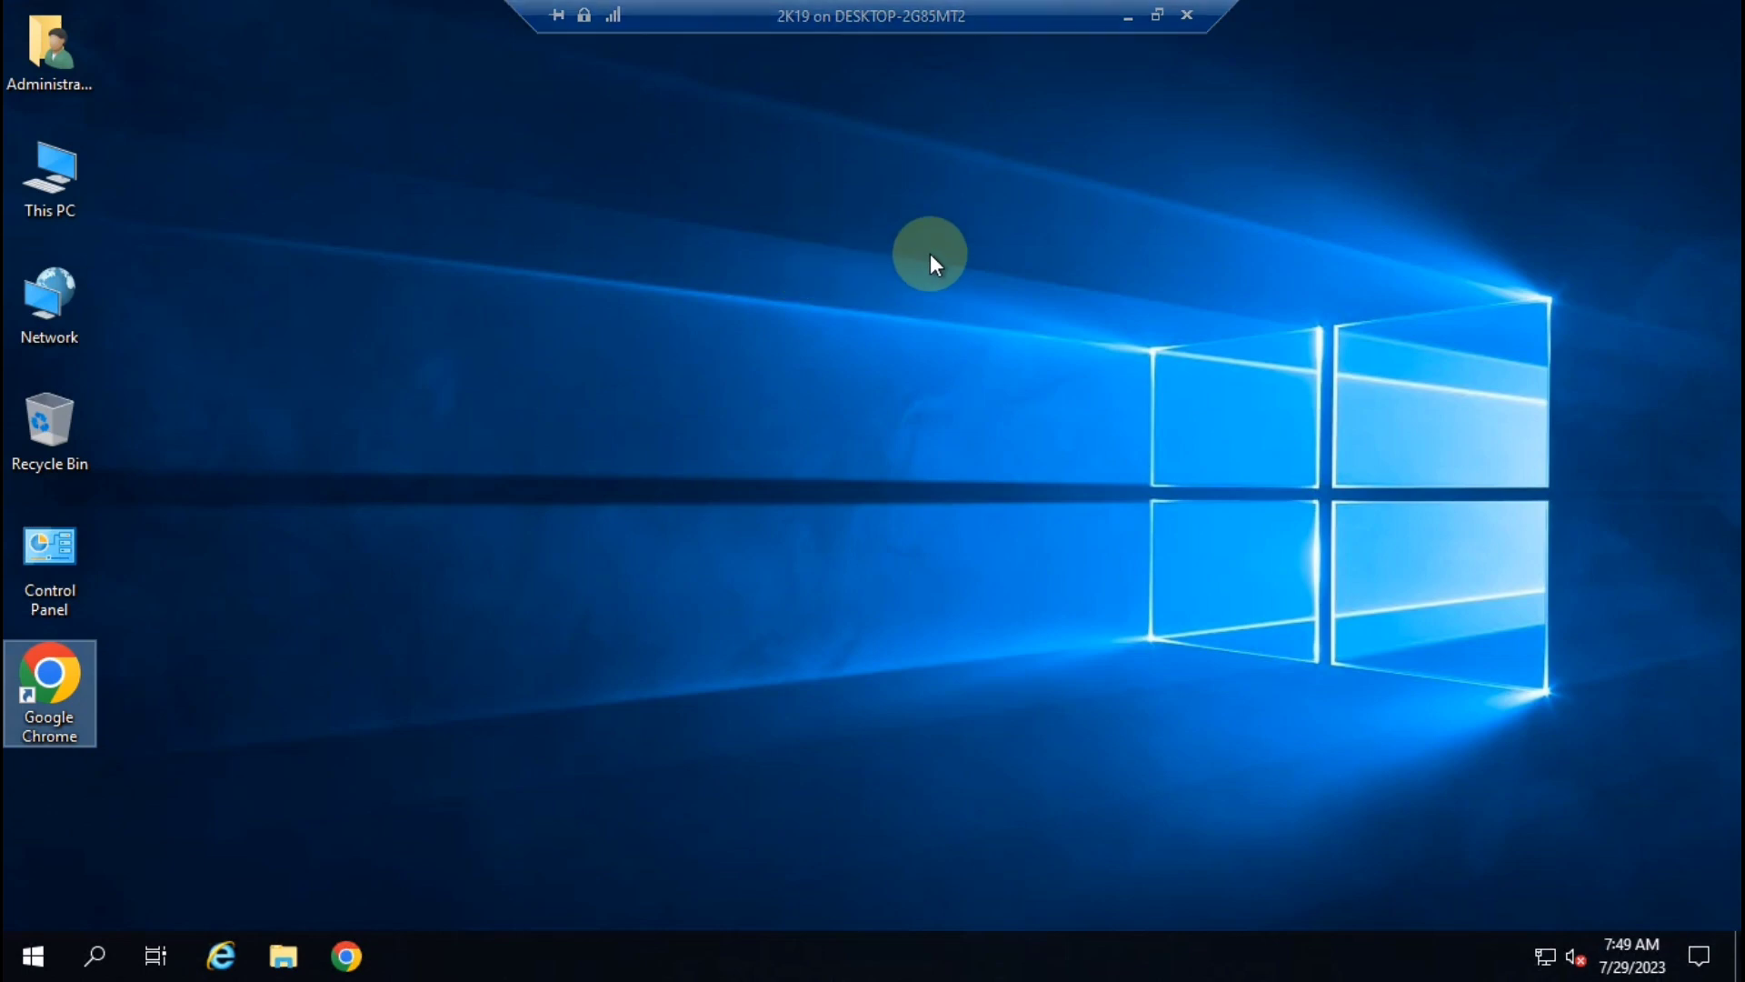
{"action": "key", "text": "Return"}
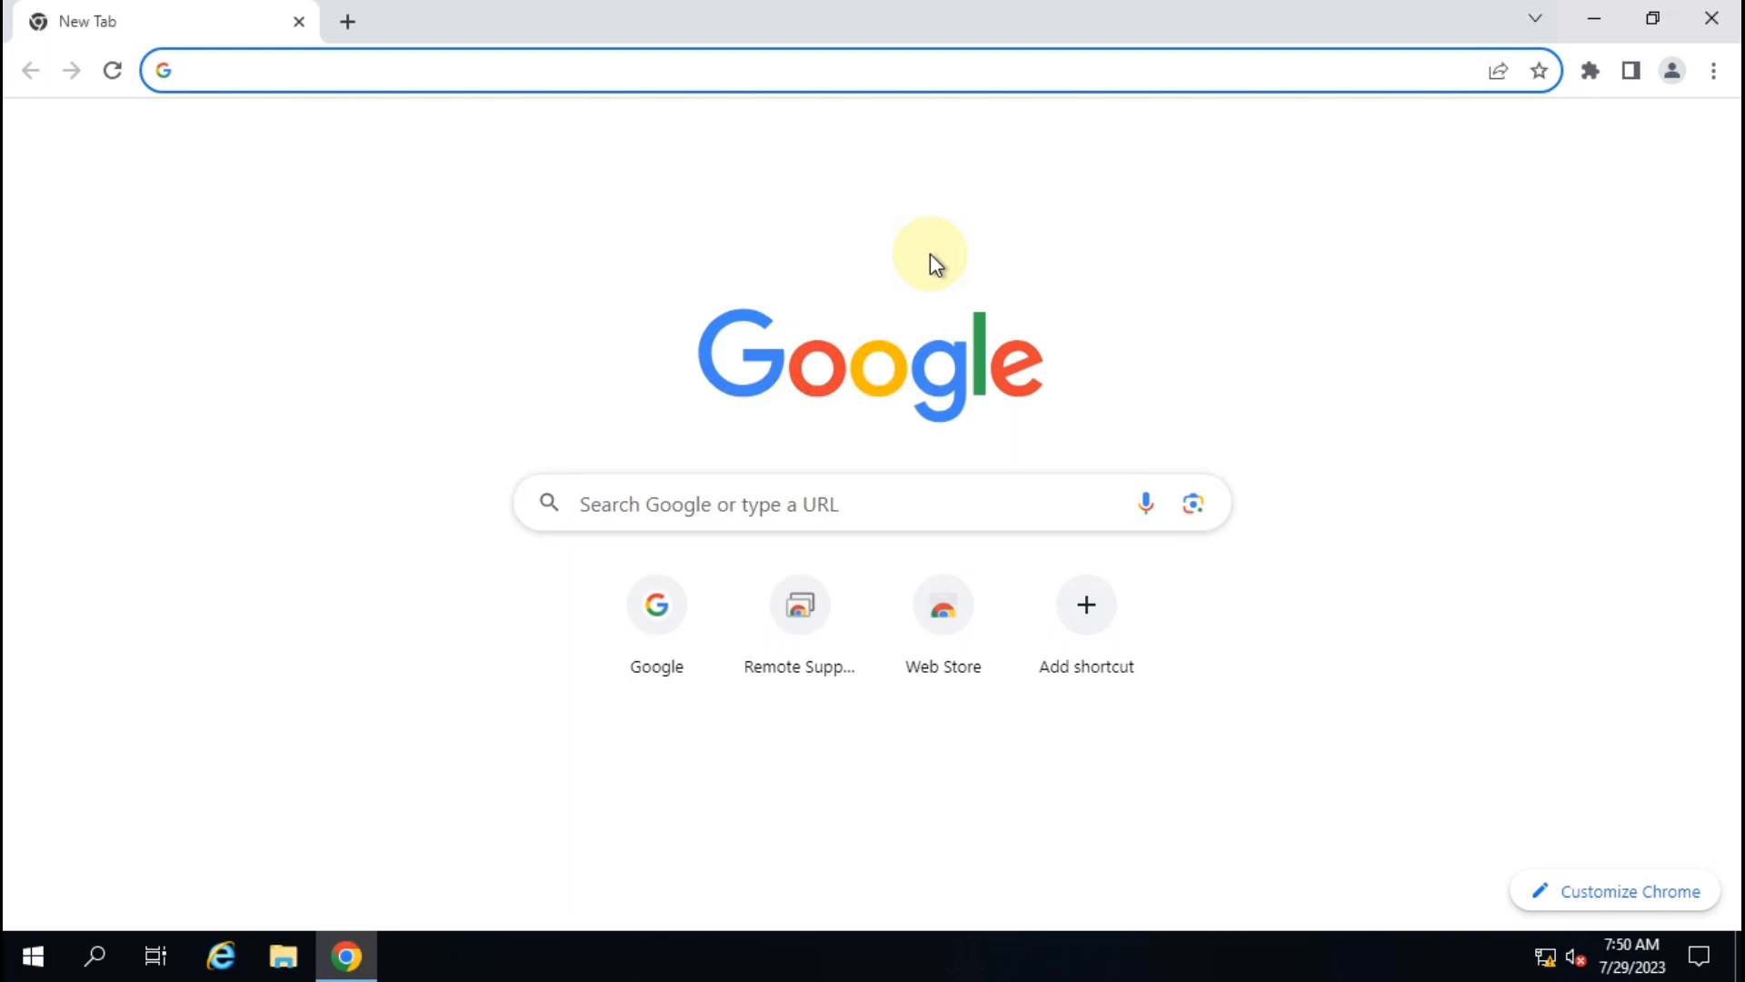
{"action": "left_click", "coordinate": [1711, 18]}
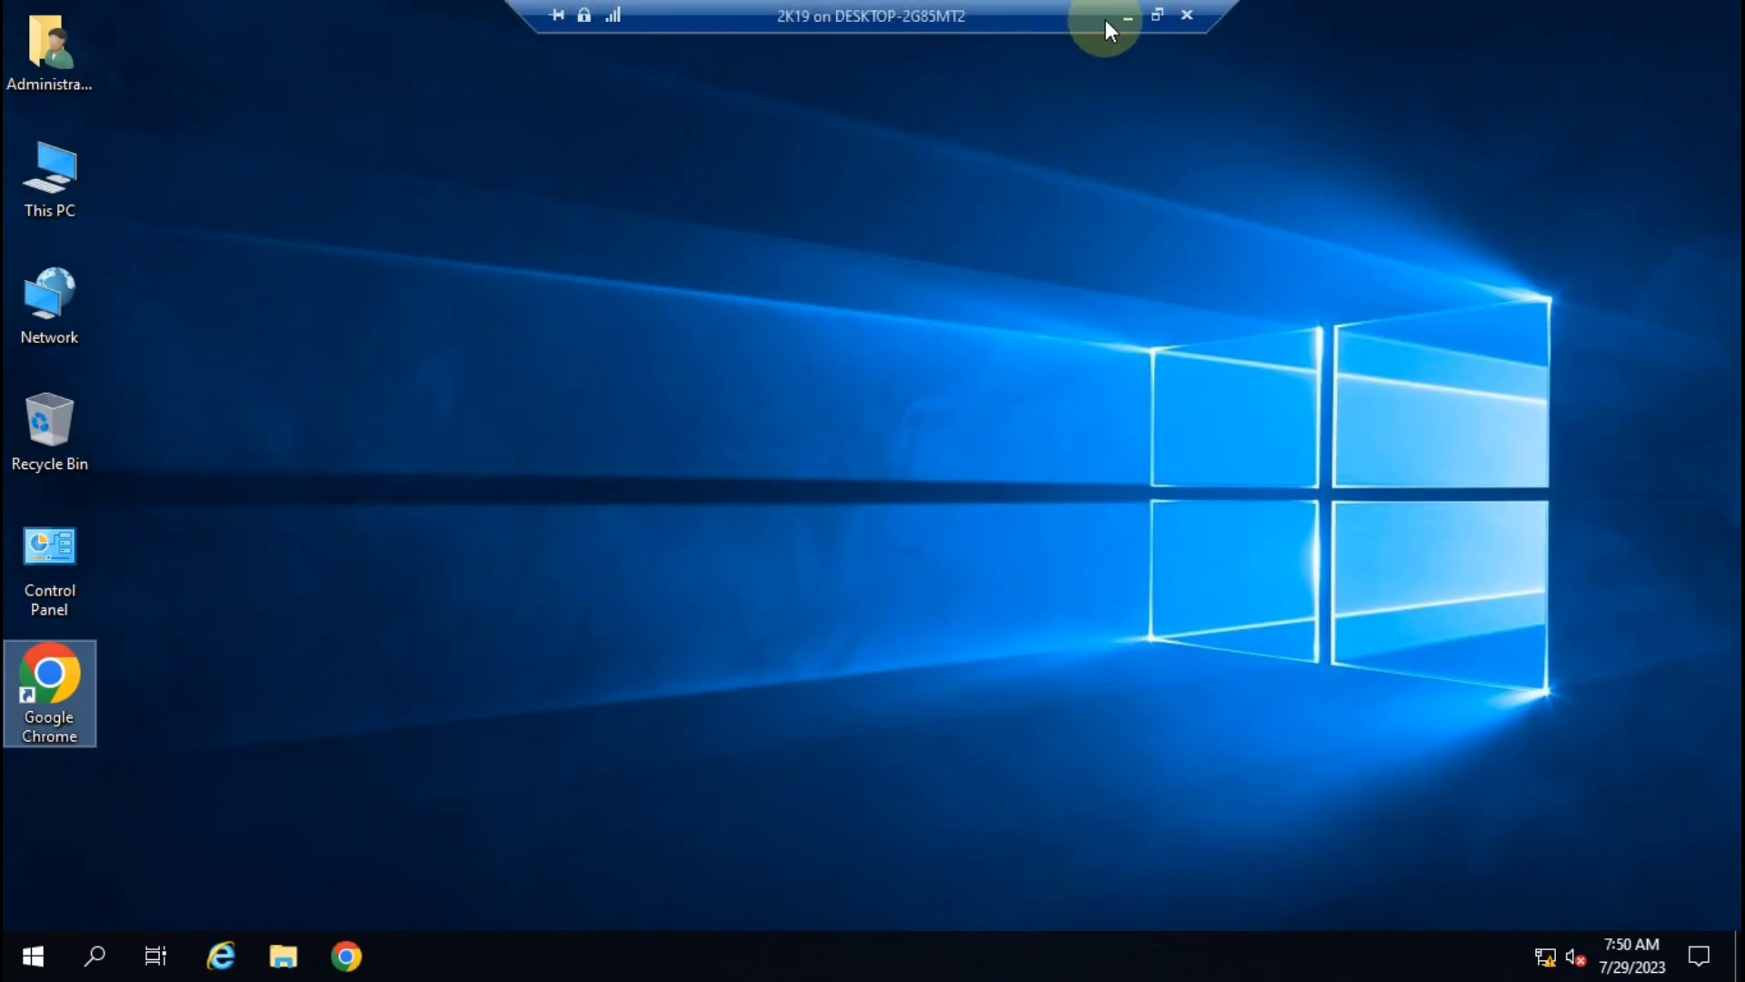
Step: Minimize the virtual machine window and refresh the host's desktop
{"action": "left_click", "coordinate": [1132, 22]}
{"action": "right_click", "coordinate": [631, 168]}
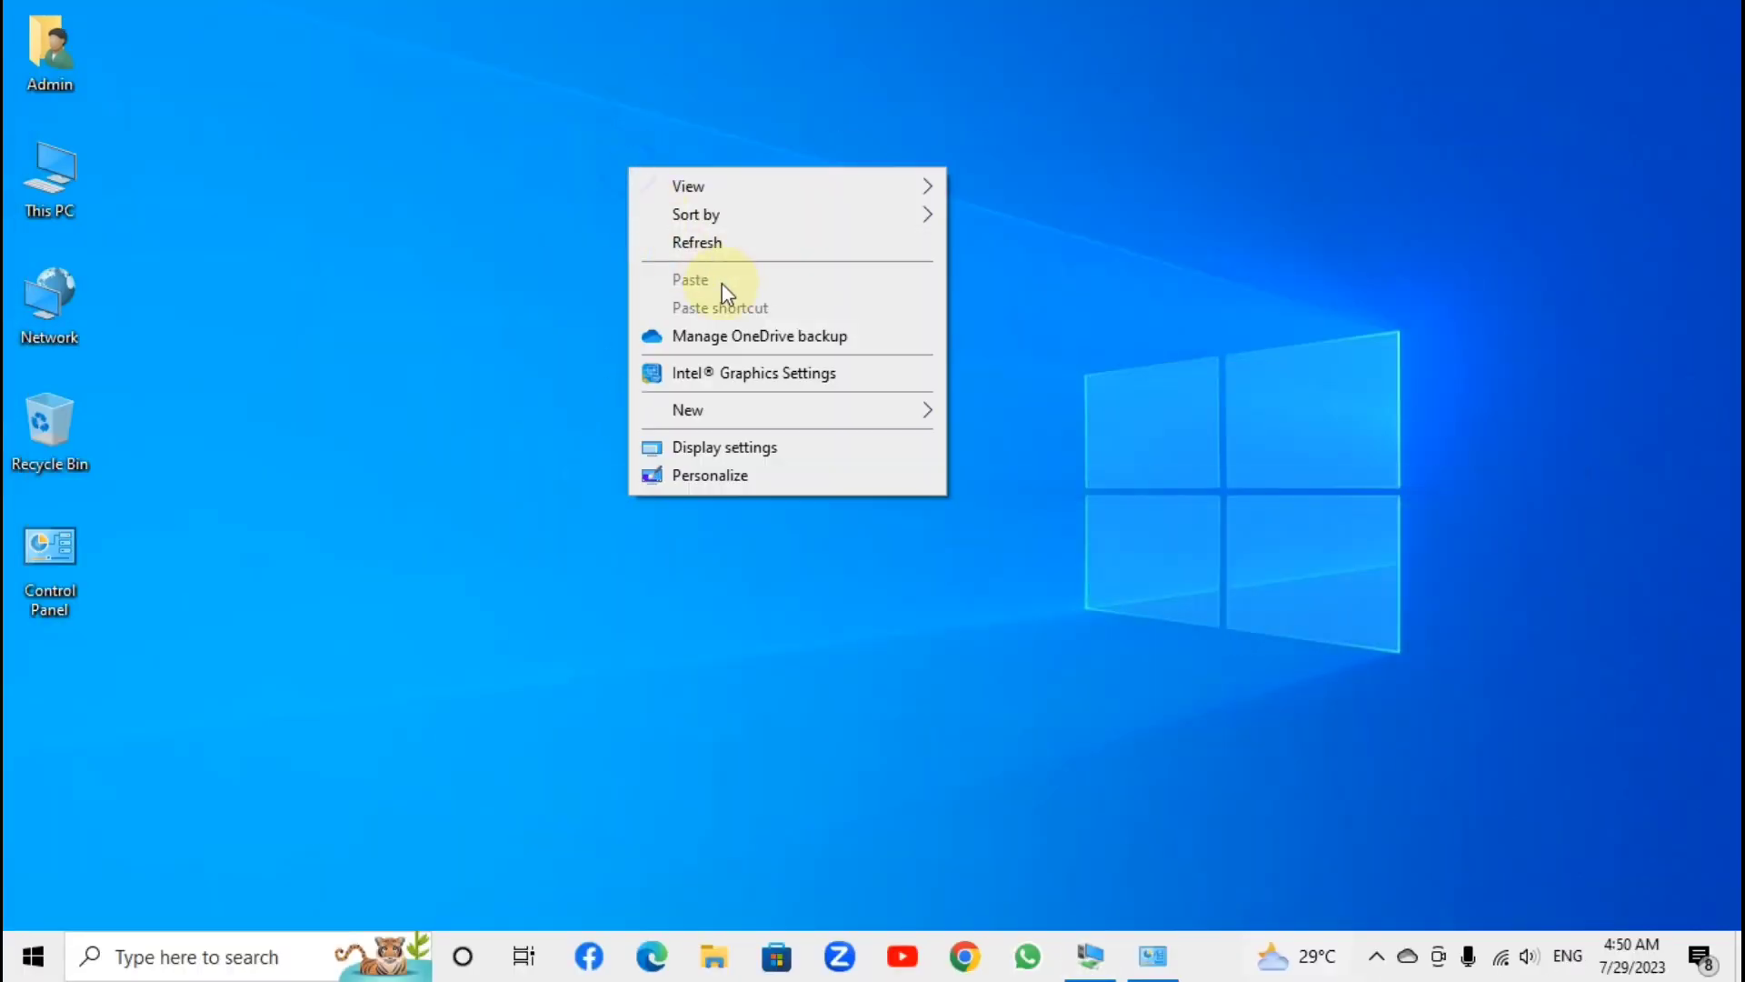
{"action": "left_click", "coordinate": [735, 245]}
{"action": "right_click", "coordinate": [249, 243]}
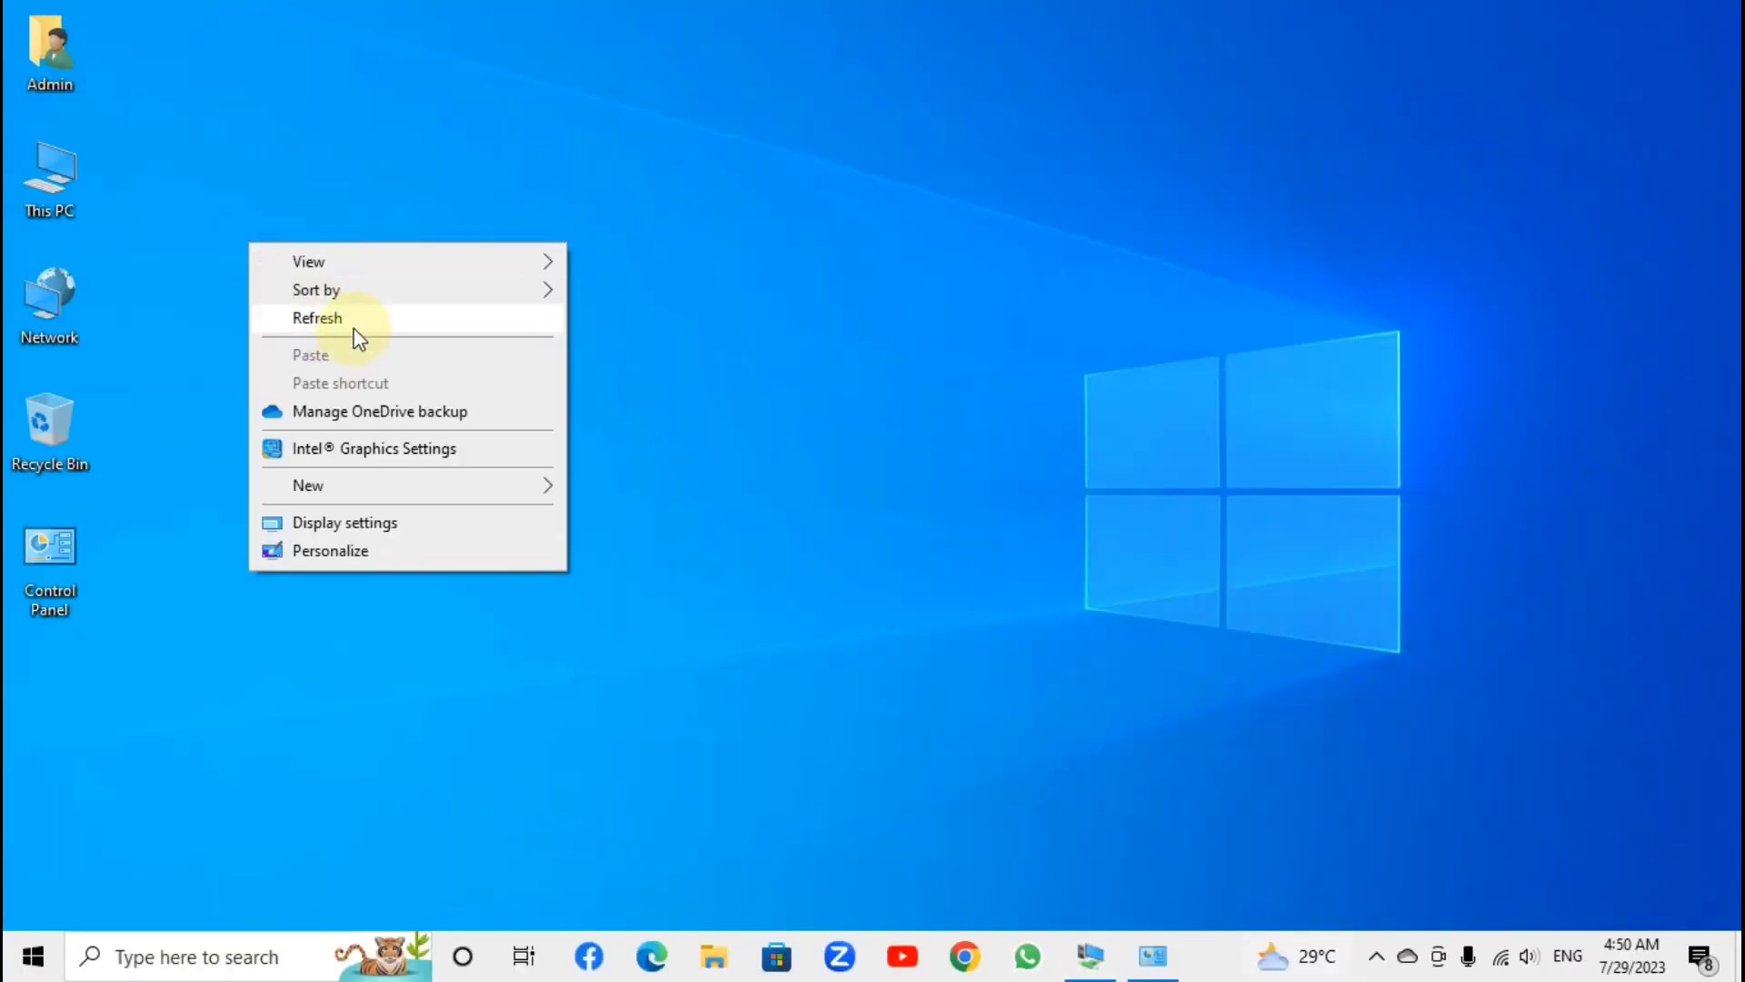
{"action": "left_click", "coordinate": [355, 326]}
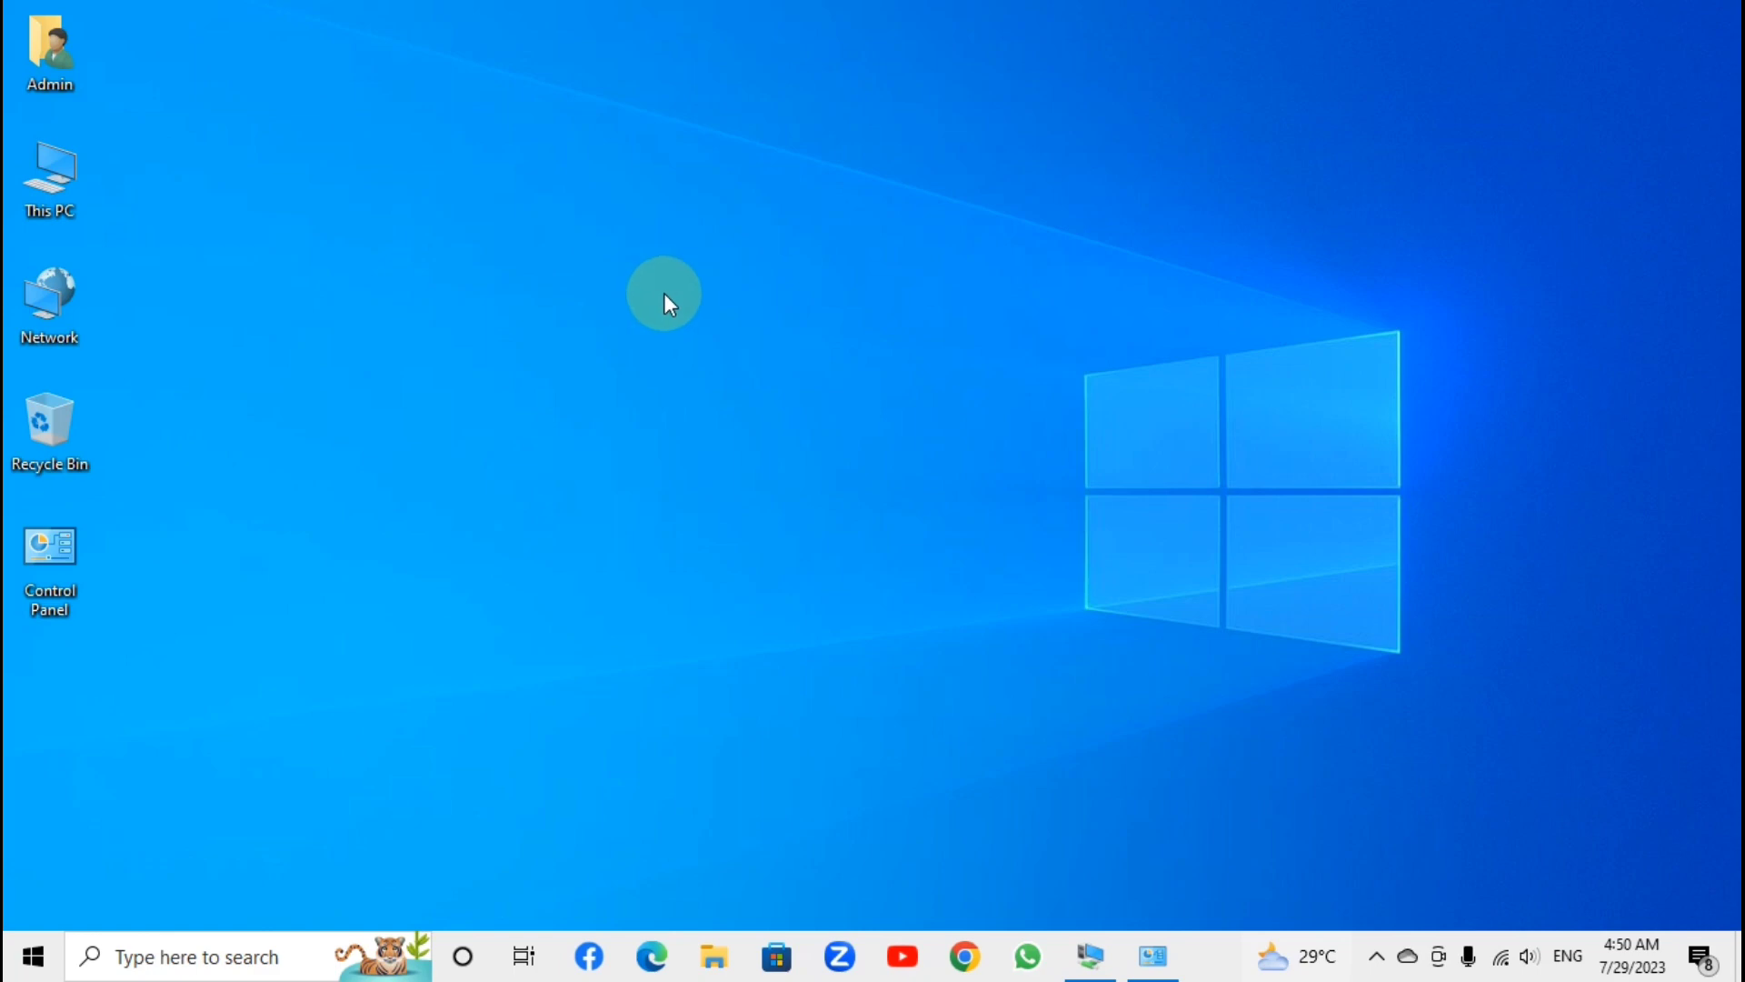